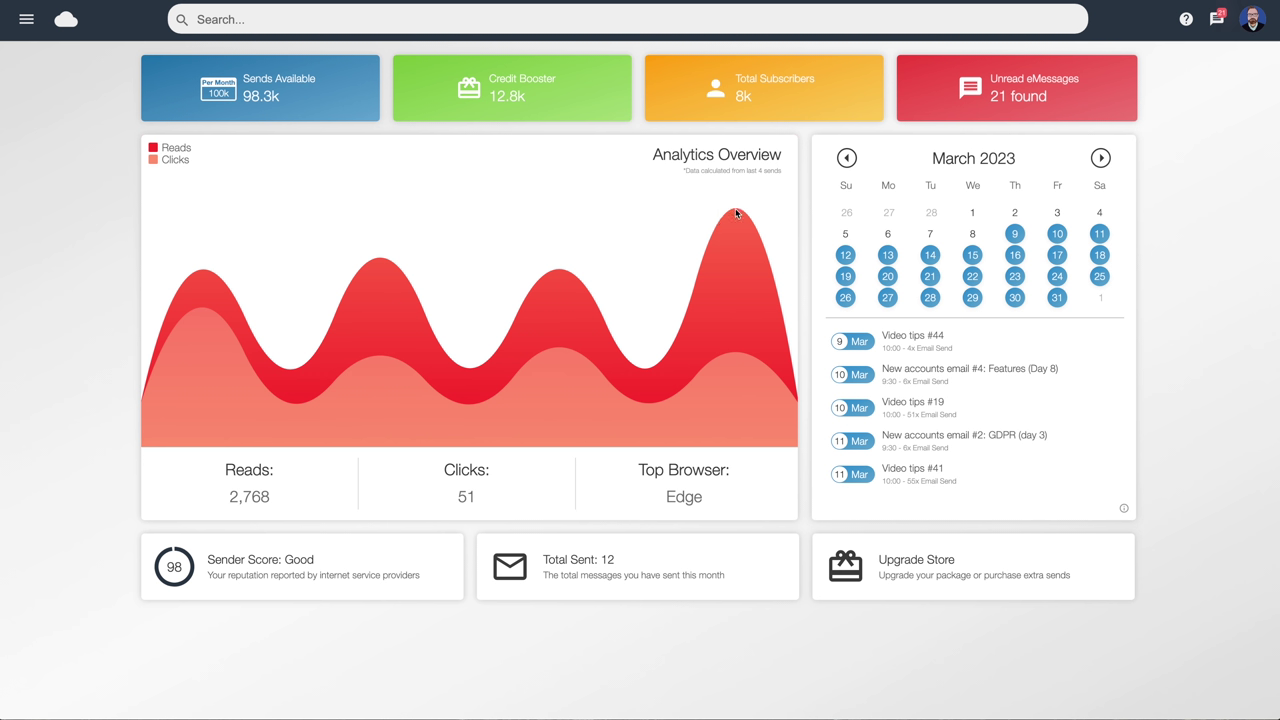
Check the sends scheduled on 16, 27 and 26 March, then bring up the main navigation menu
mouse_move(736, 212)
left_click(1015, 256)
left_click(888, 298)
left_click(846, 300)
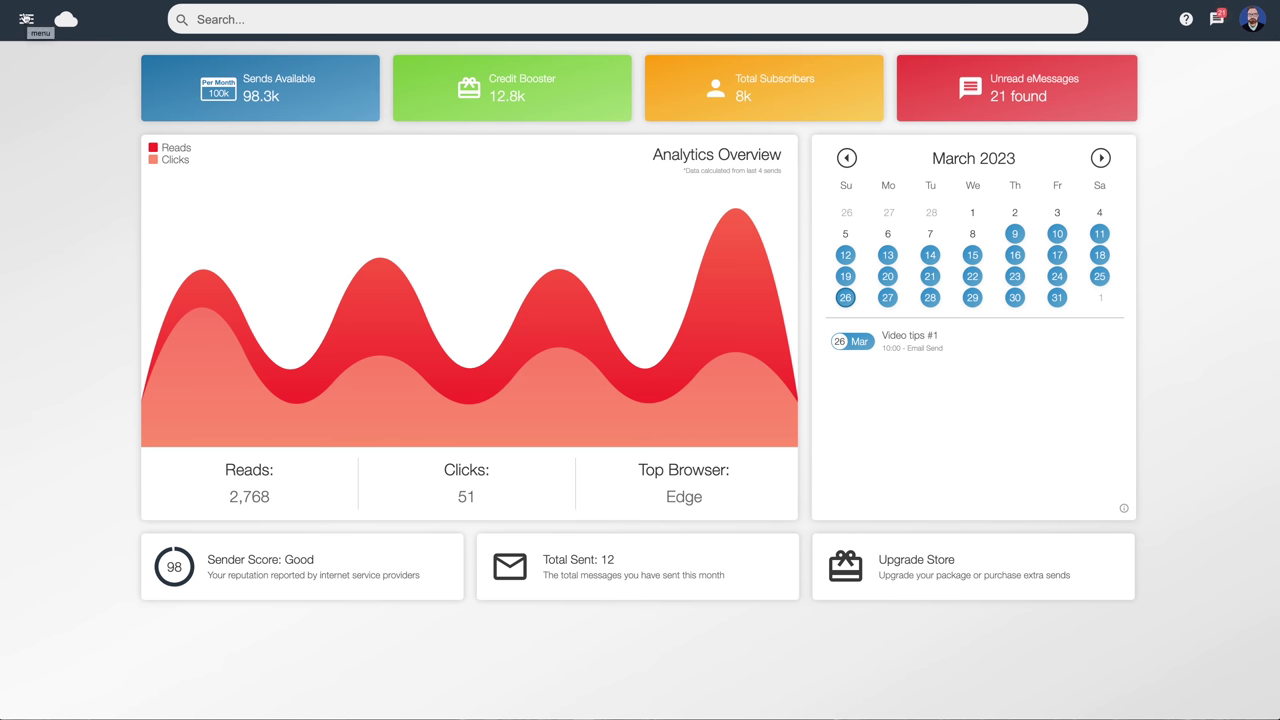
left_click(26, 19)
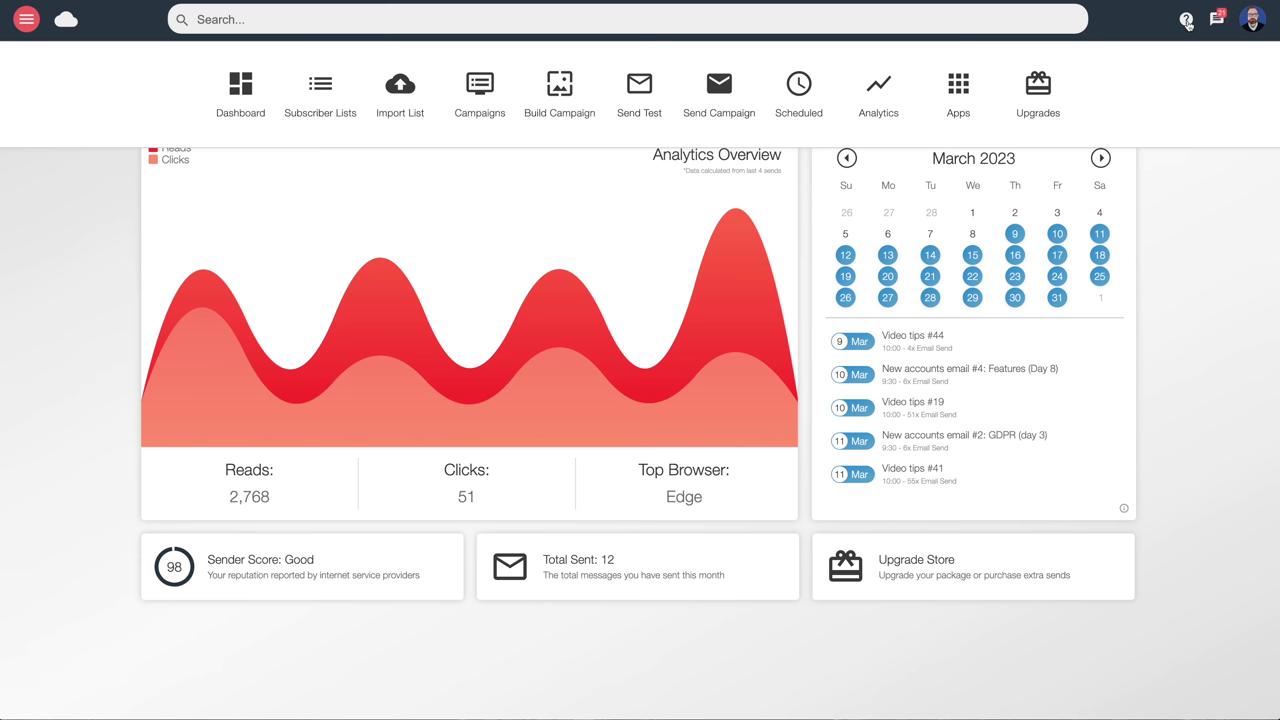
Search the Video Tutorials library for 'image' guides, then return to the dashboard
left_click(1187, 22)
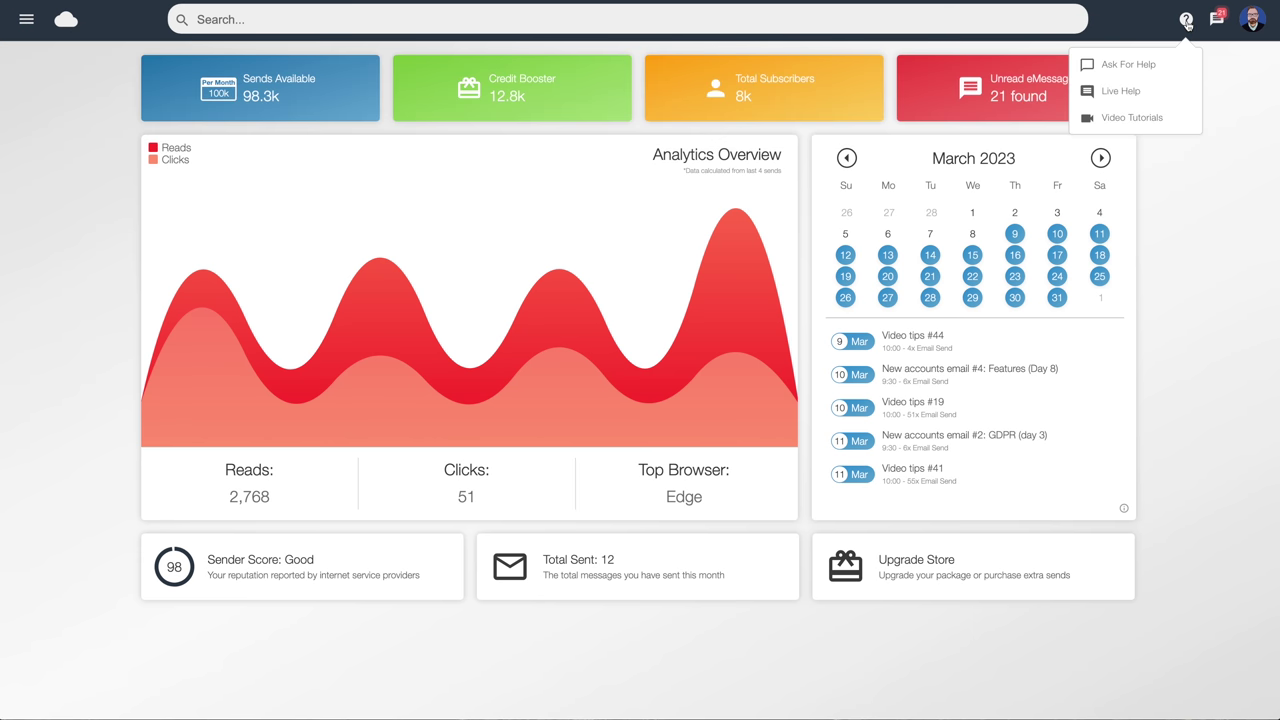
left_click(1134, 118)
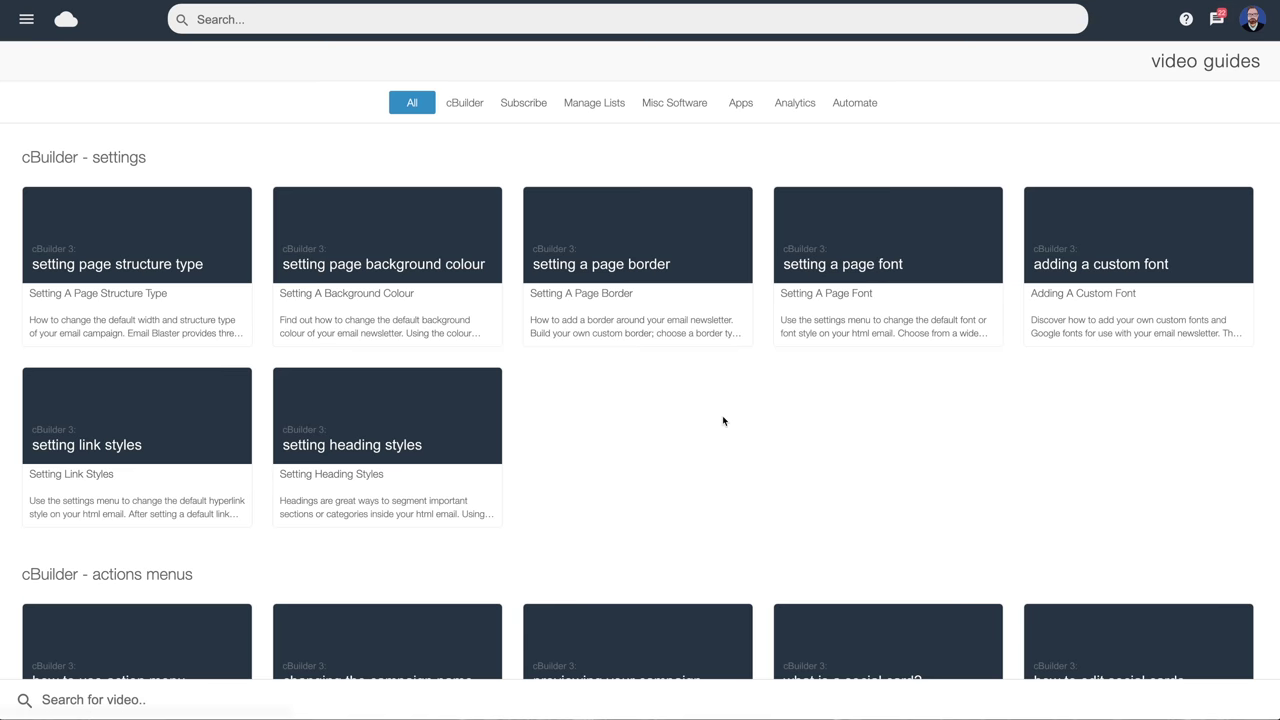
left_click(70, 700)
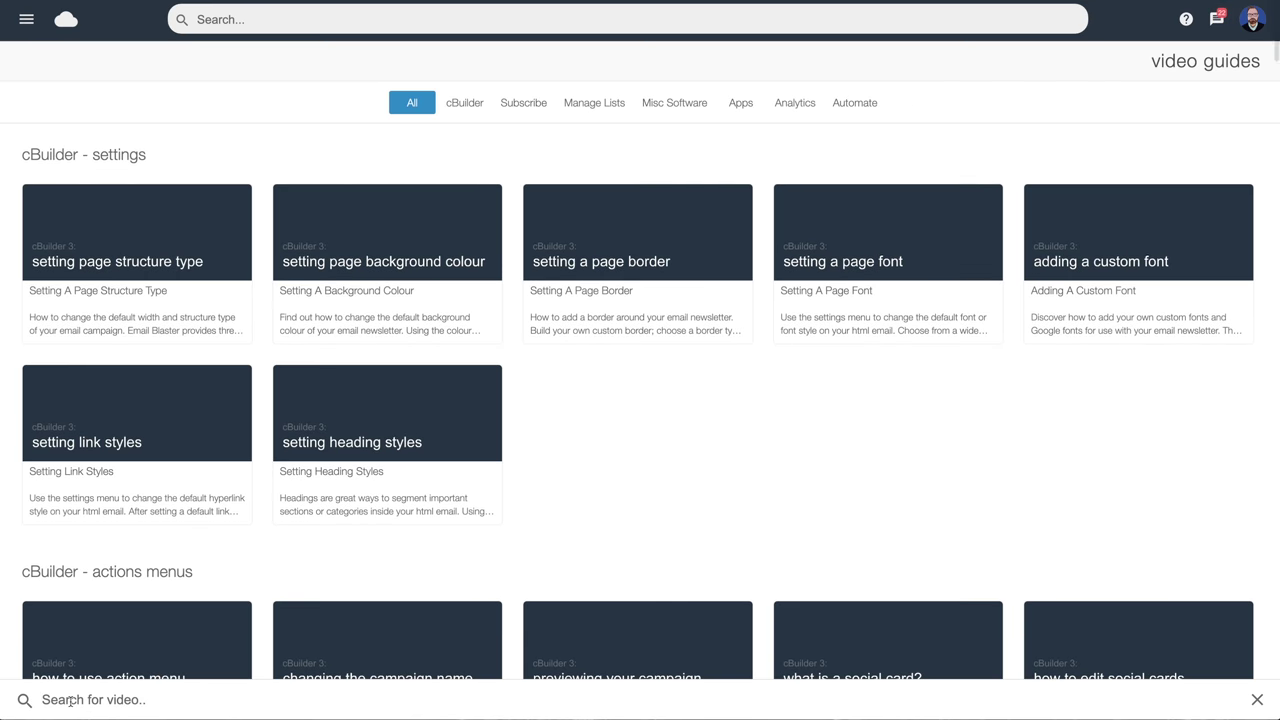
type("image")
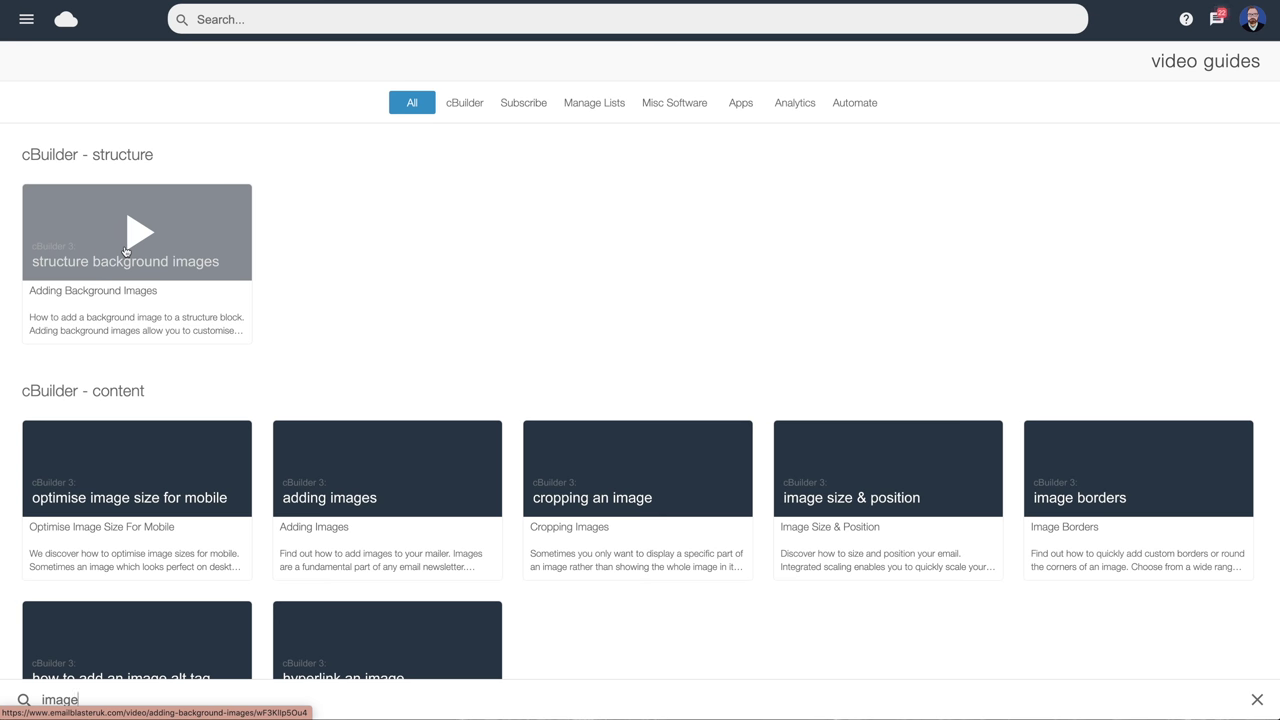
scroll(469, 110, "up", 1)
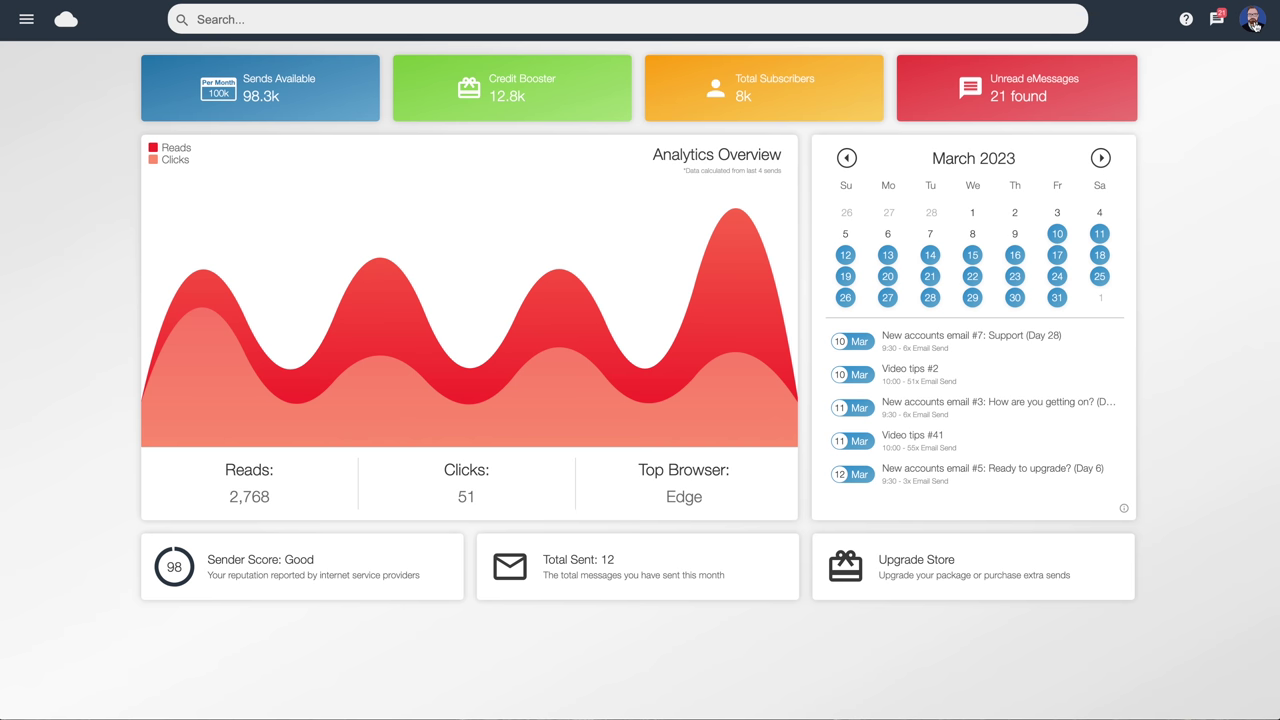
Open the account dropdown from the profile avatar at the top right
left_click(1254, 24)
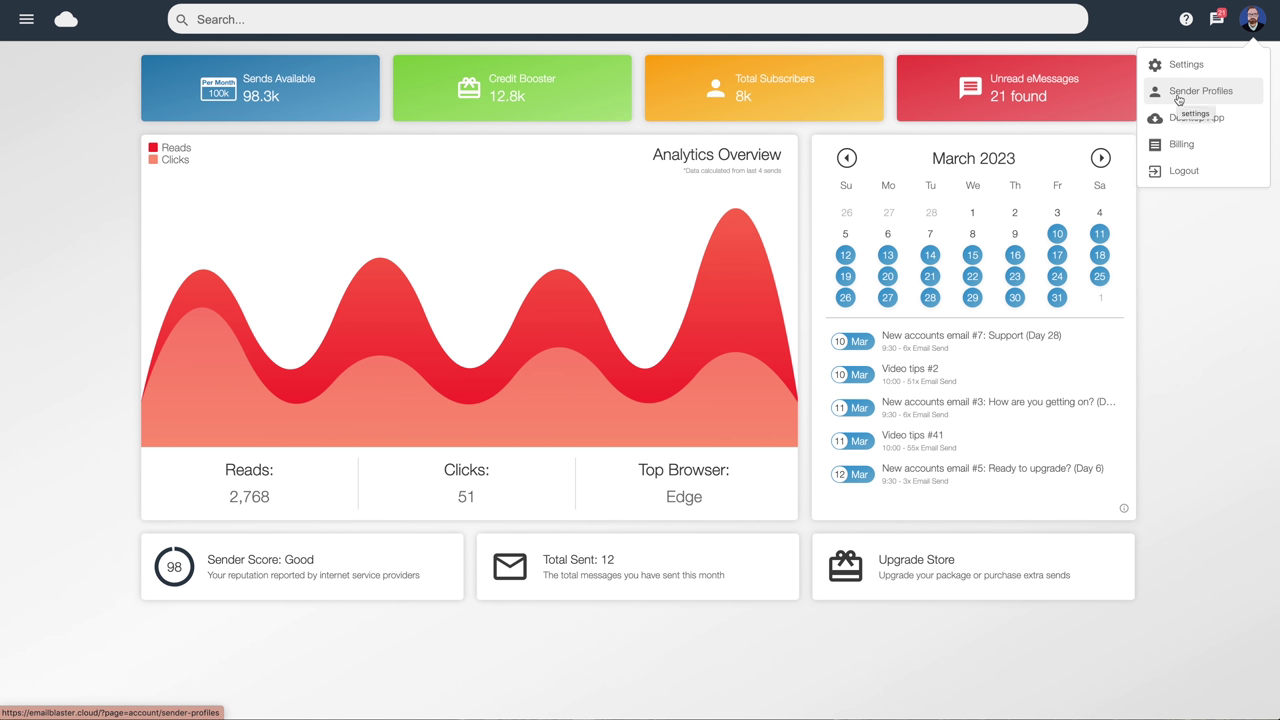
Go to Sender Profiles, review the first profile's sender details, then close the panel and menu
left_click(1181, 97)
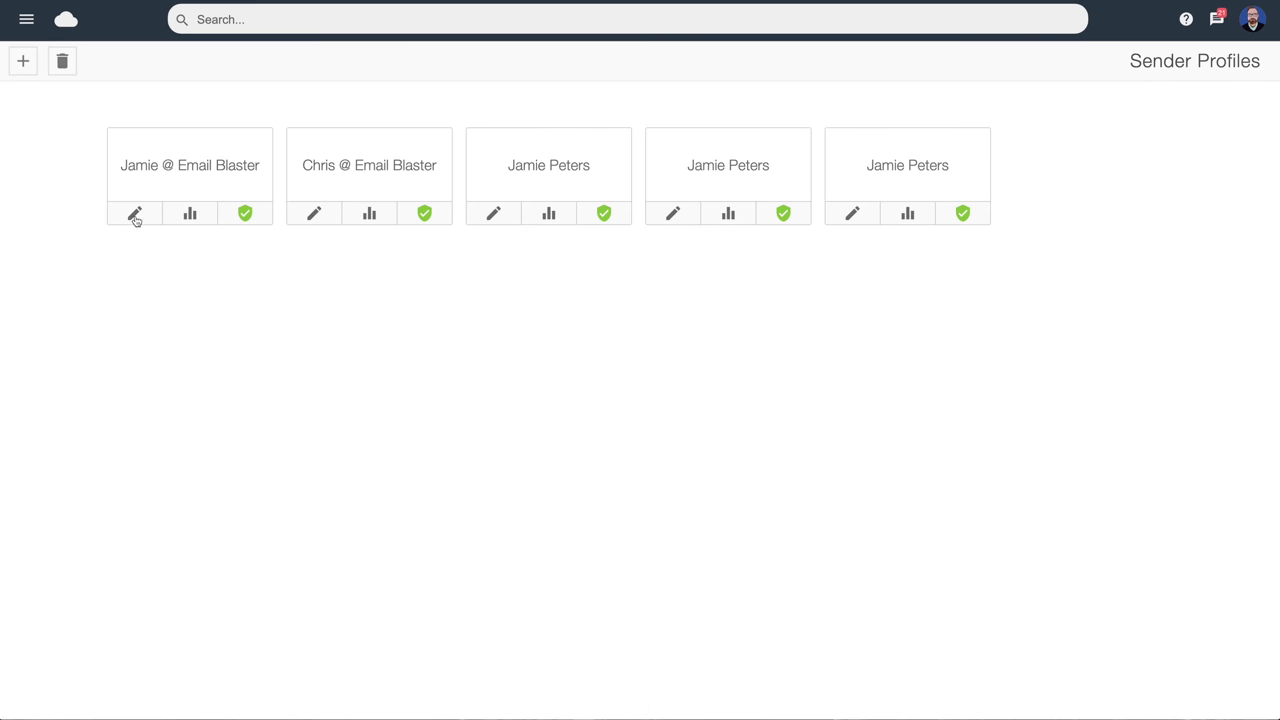
left_click(136, 216)
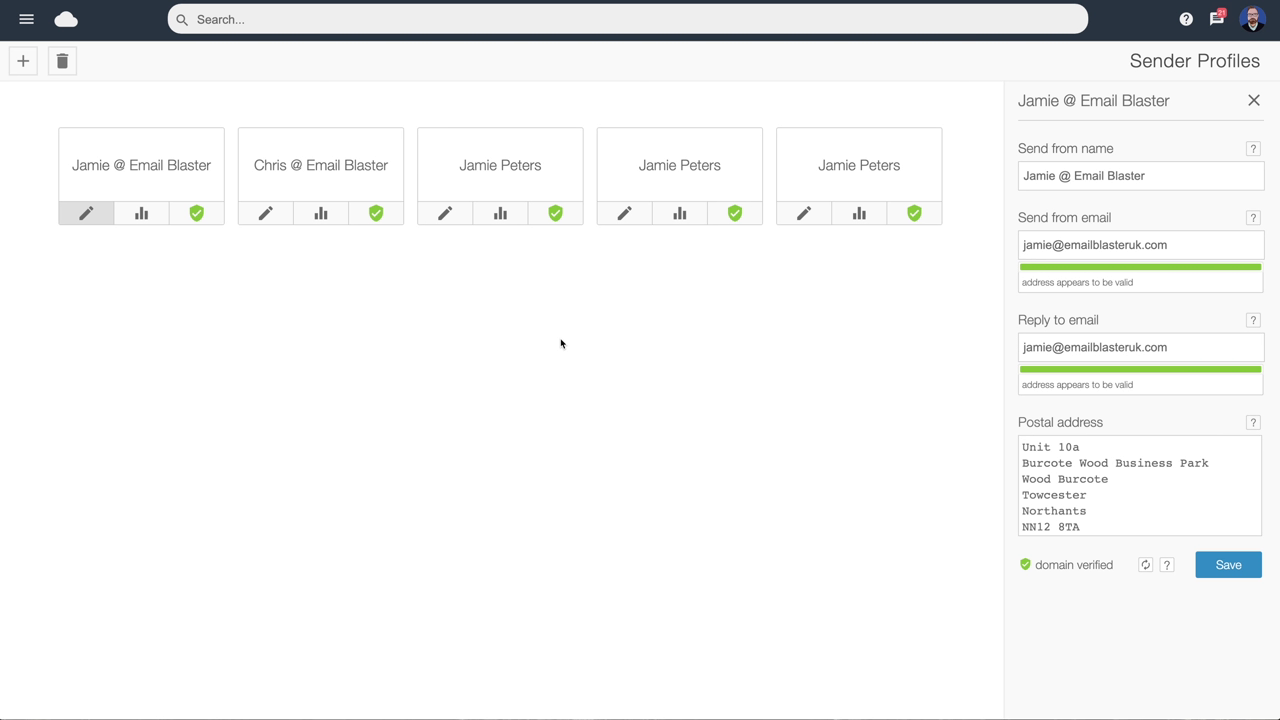
left_click(1252, 19)
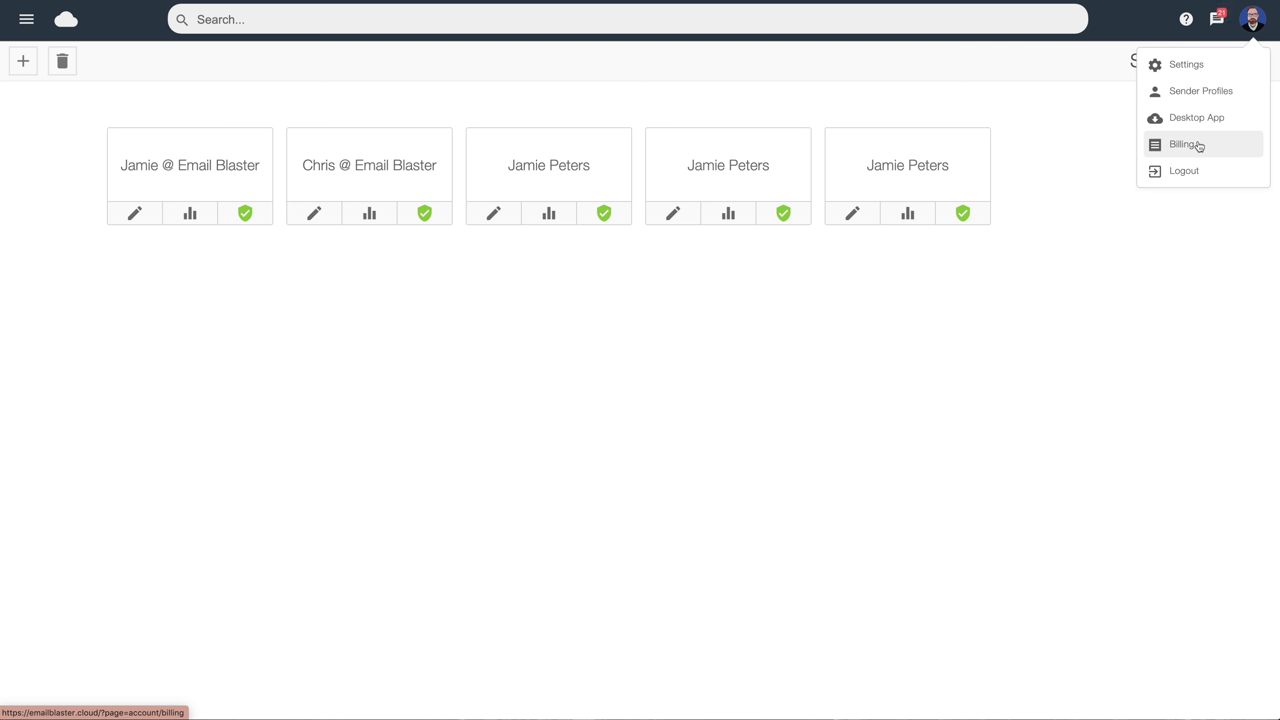
left_click(1066, 117)
Return to the Dashboard through the navigation menu, then choose Import List
left_click(24, 20)
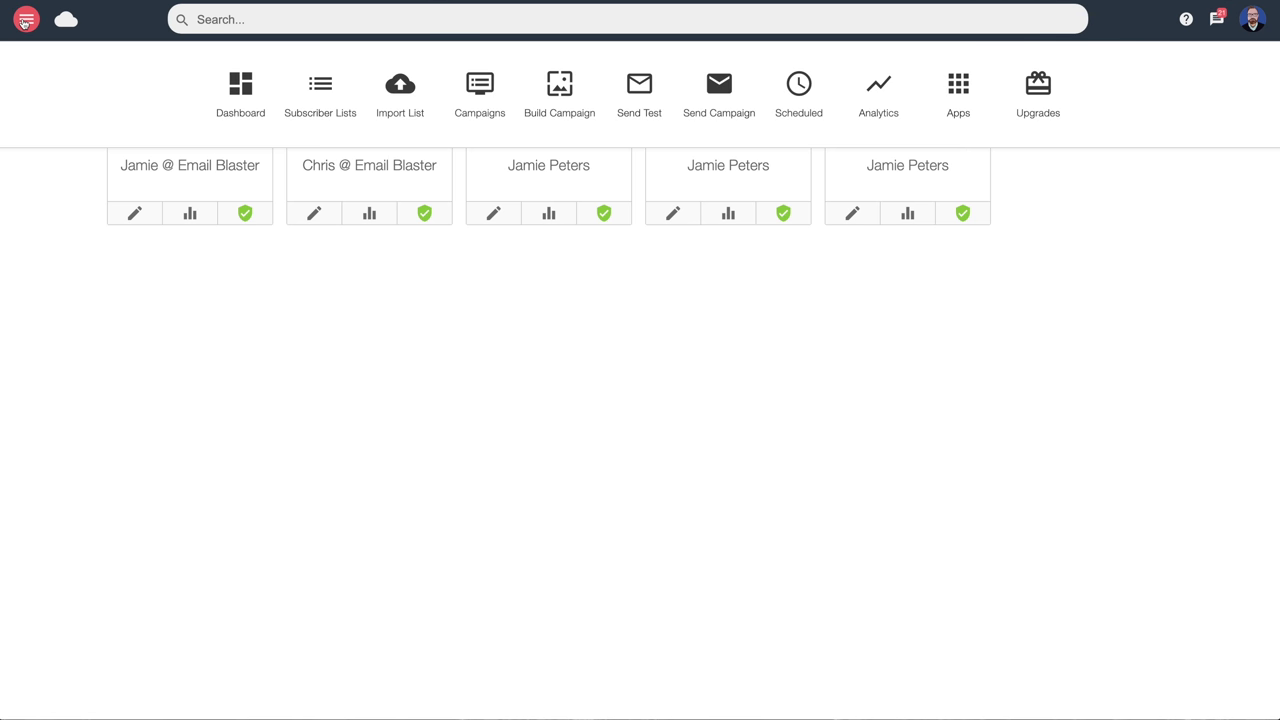
left_click(243, 84)
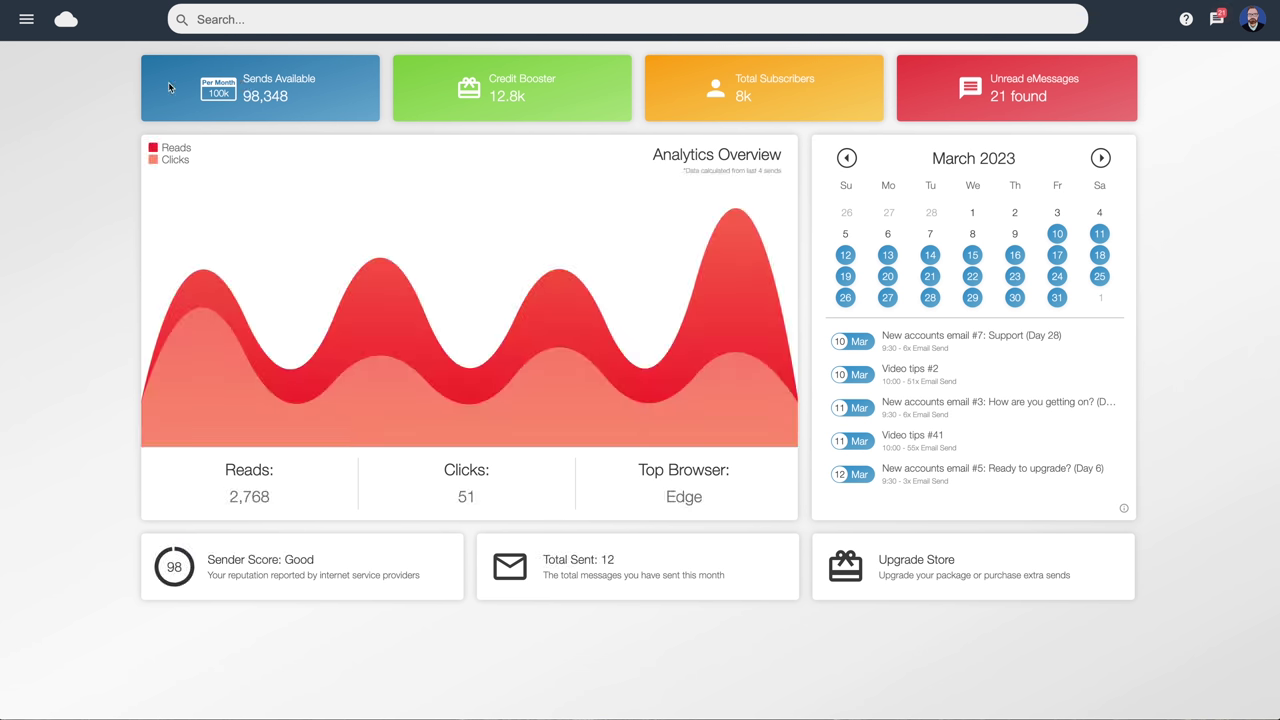
left_click(27, 21)
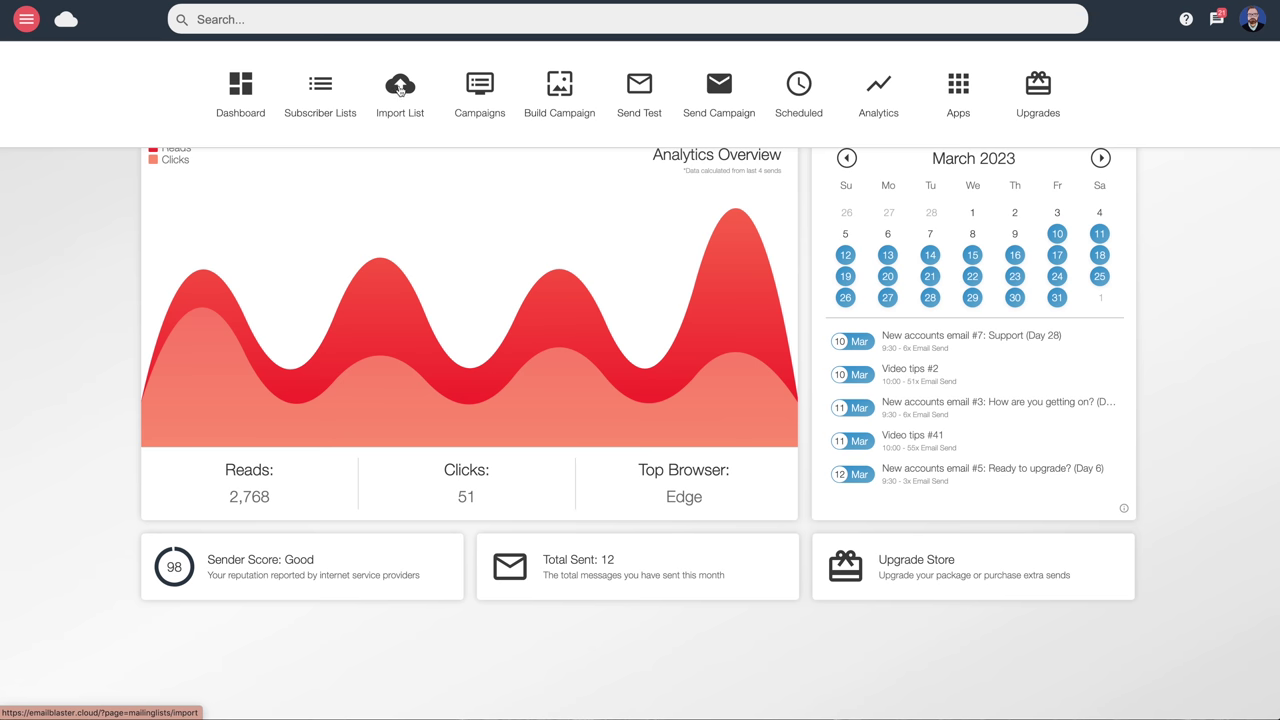
left_click(400, 90)
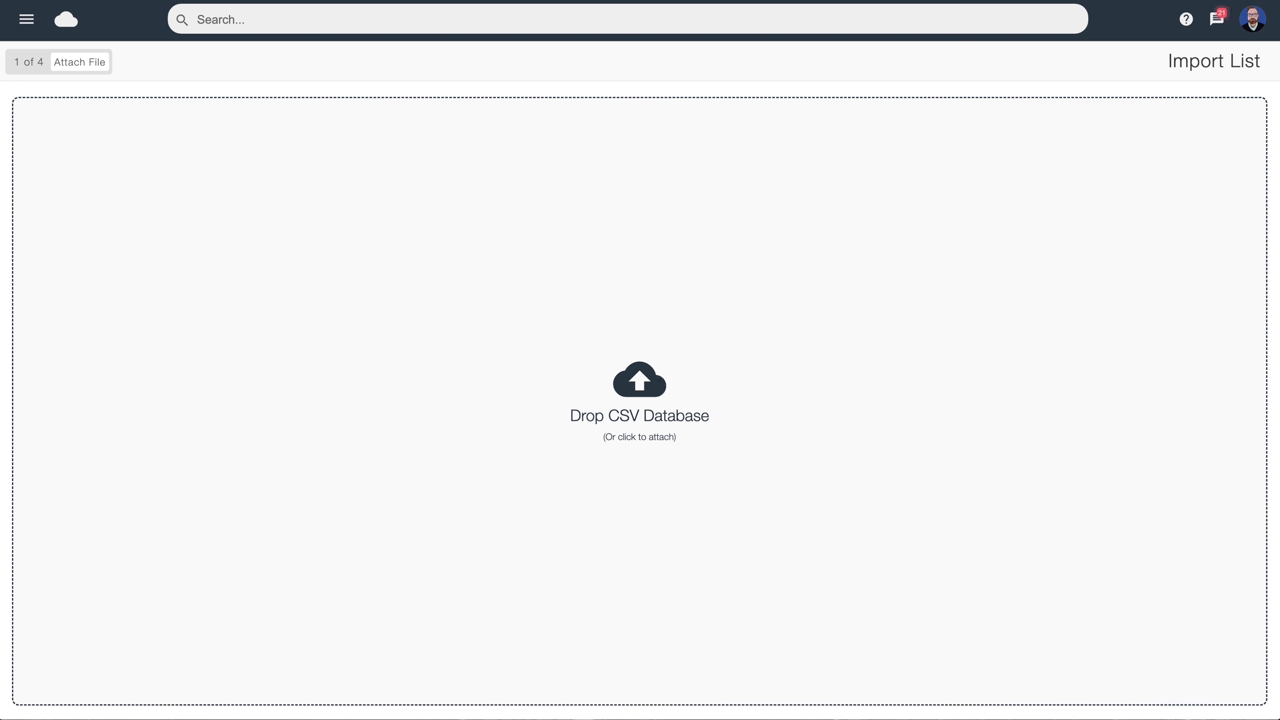
Upload the Sample List CSV and certify it as Businesses, Ourselves, Customers with opt-in confirmed
left_click_drag(0, 206, 636, 284)
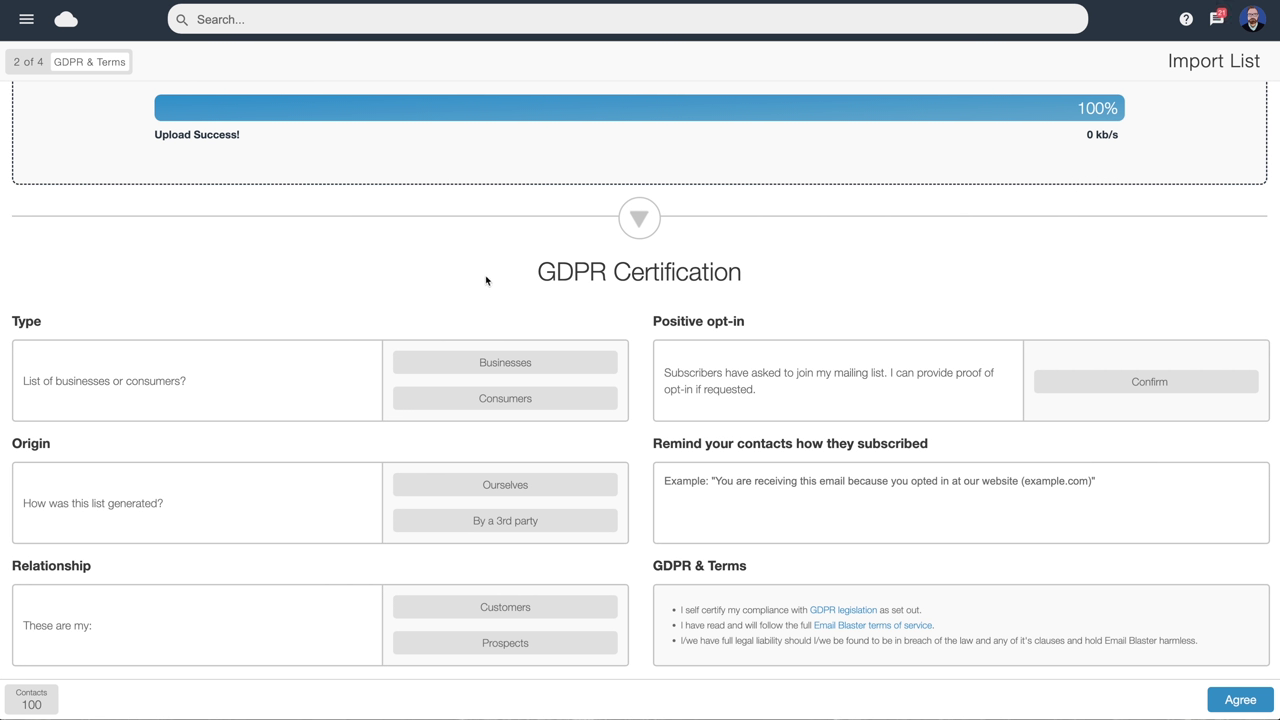
left_click(508, 362)
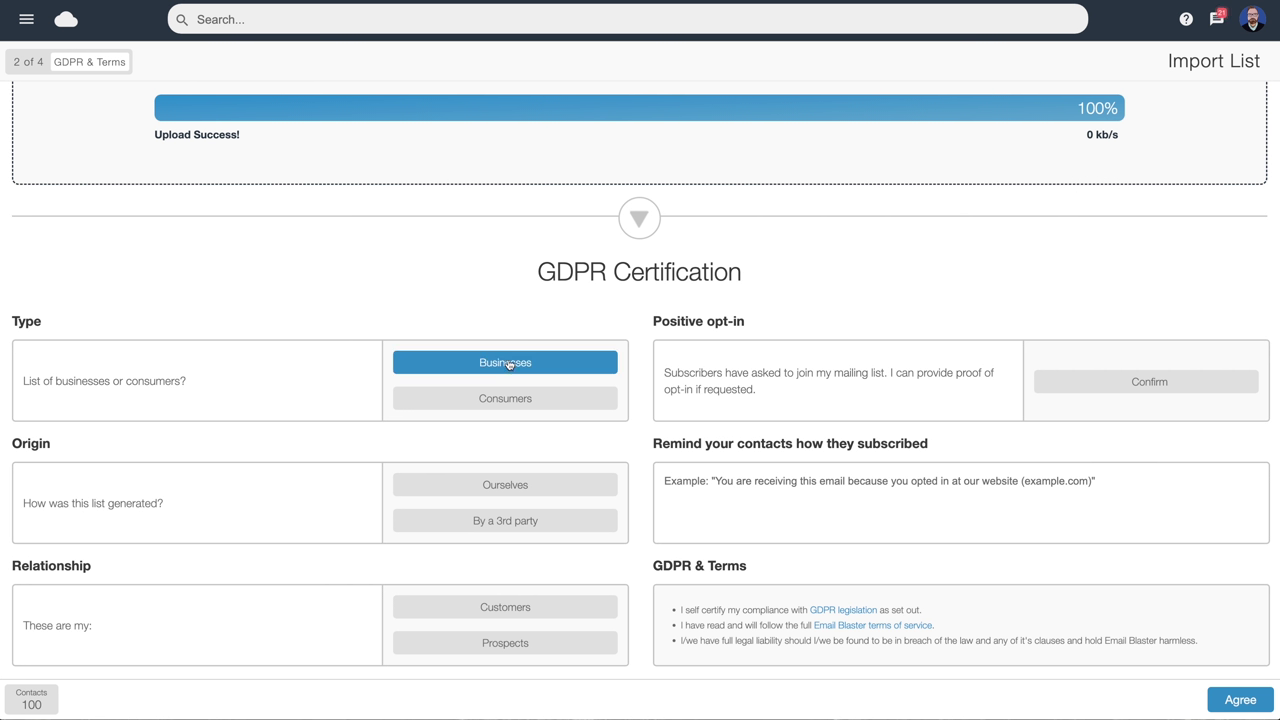
left_click(504, 487)
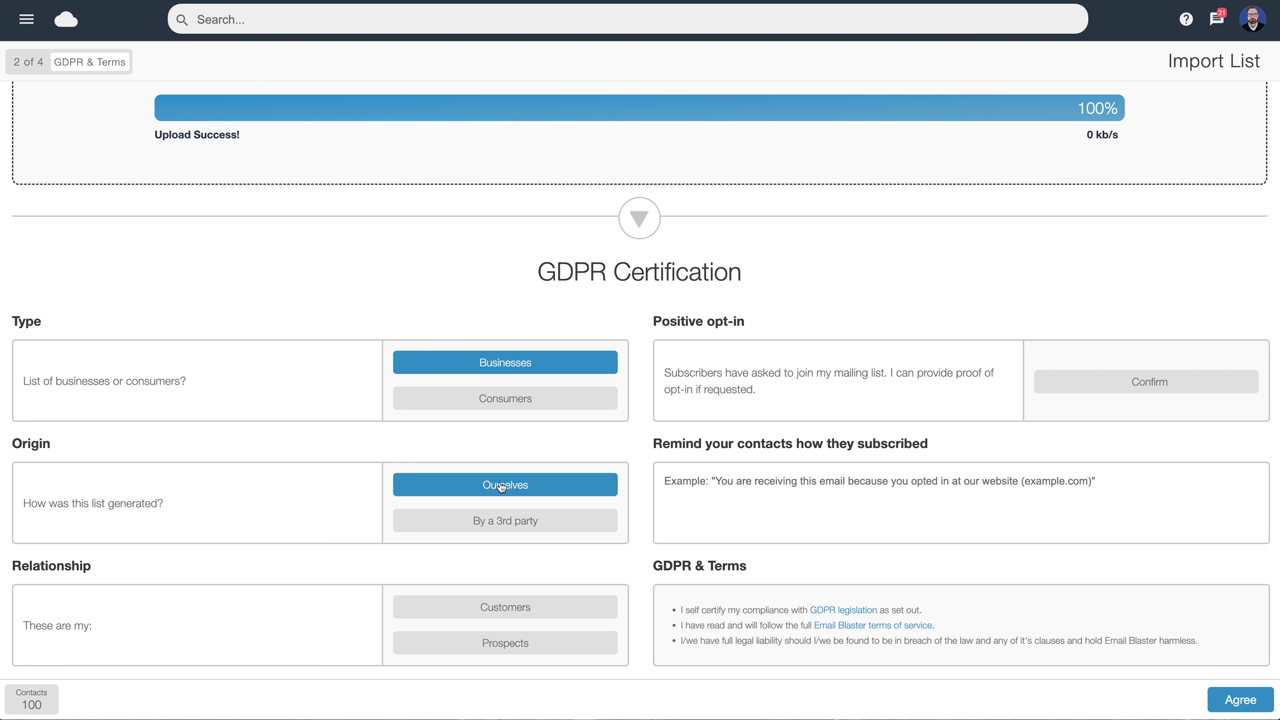
left_click(488, 612)
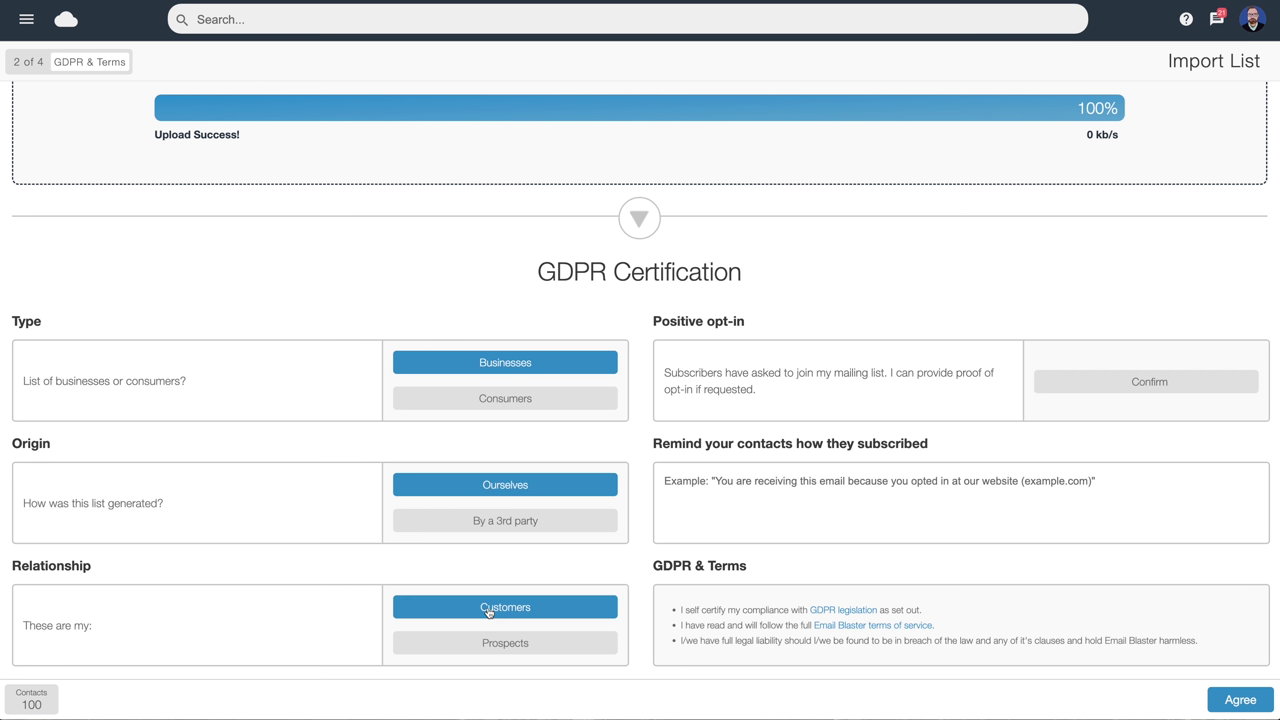
left_click(1139, 382)
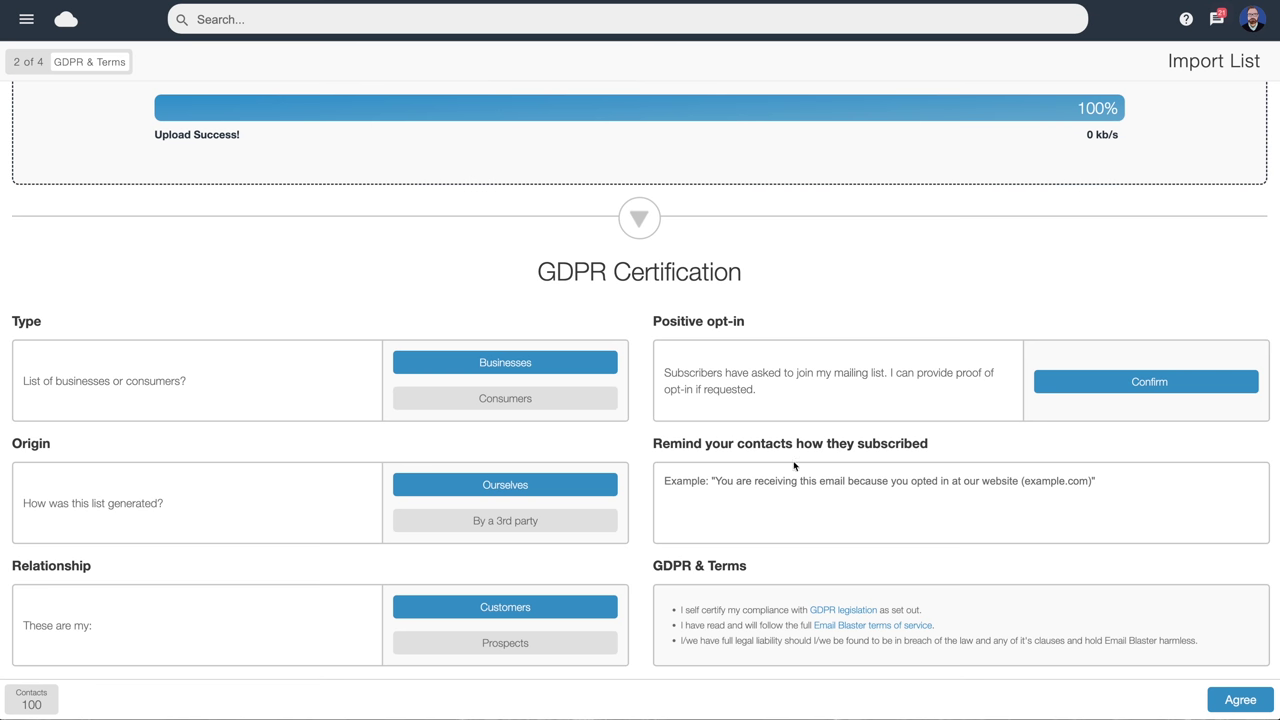
Enter the reminder 'You are receiving this email as a client of ours.' and agree to continue
left_click(683, 485)
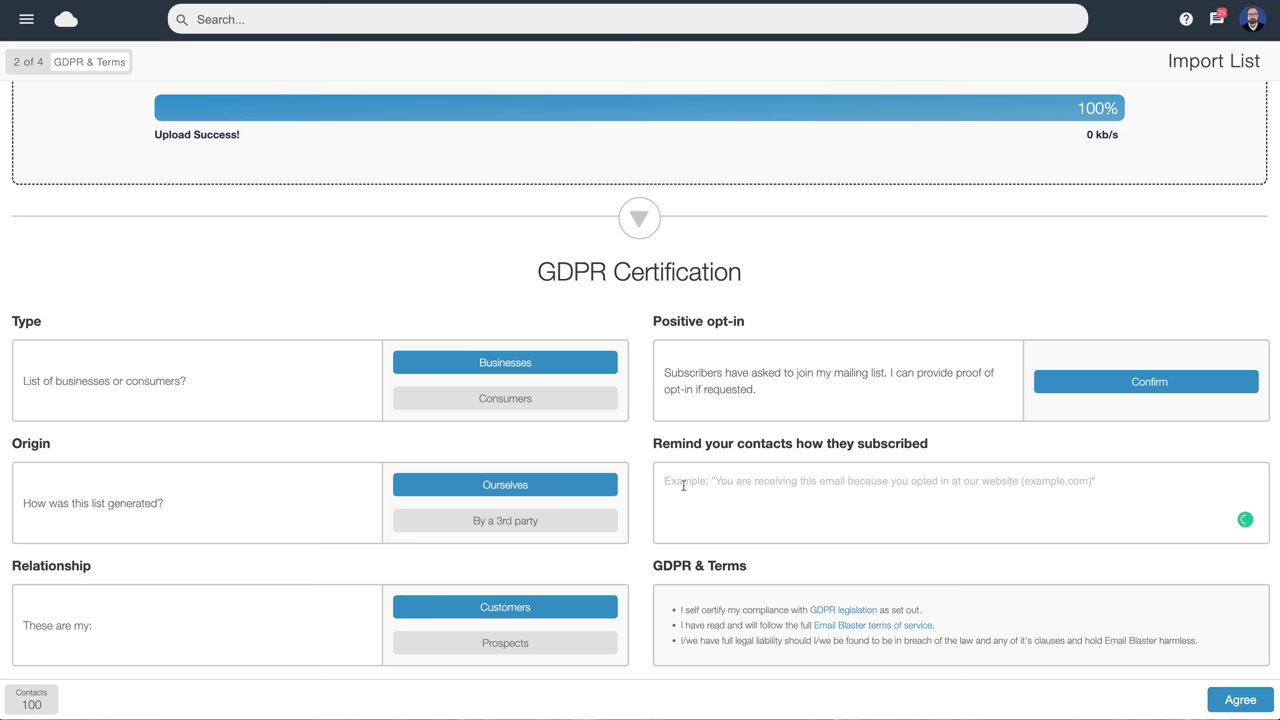
type("You are receiving this email as a client of ours")
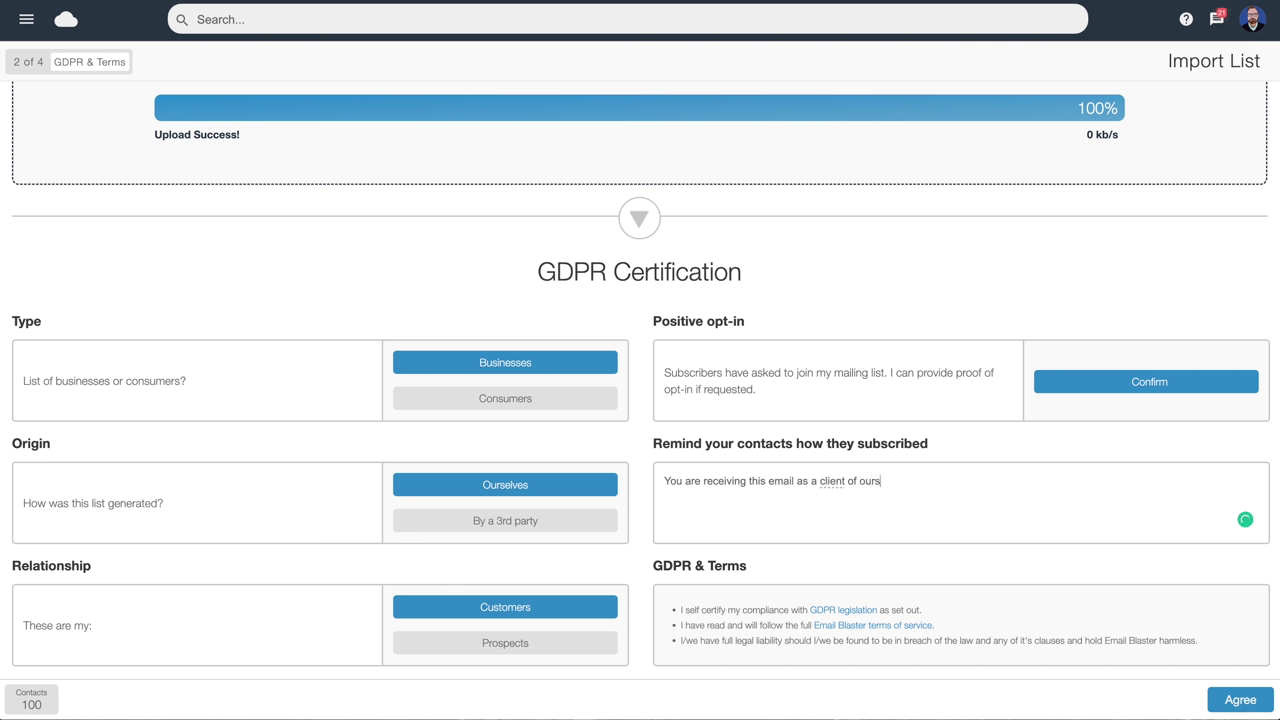
type(".")
left_click_drag(886, 481, 663, 481)
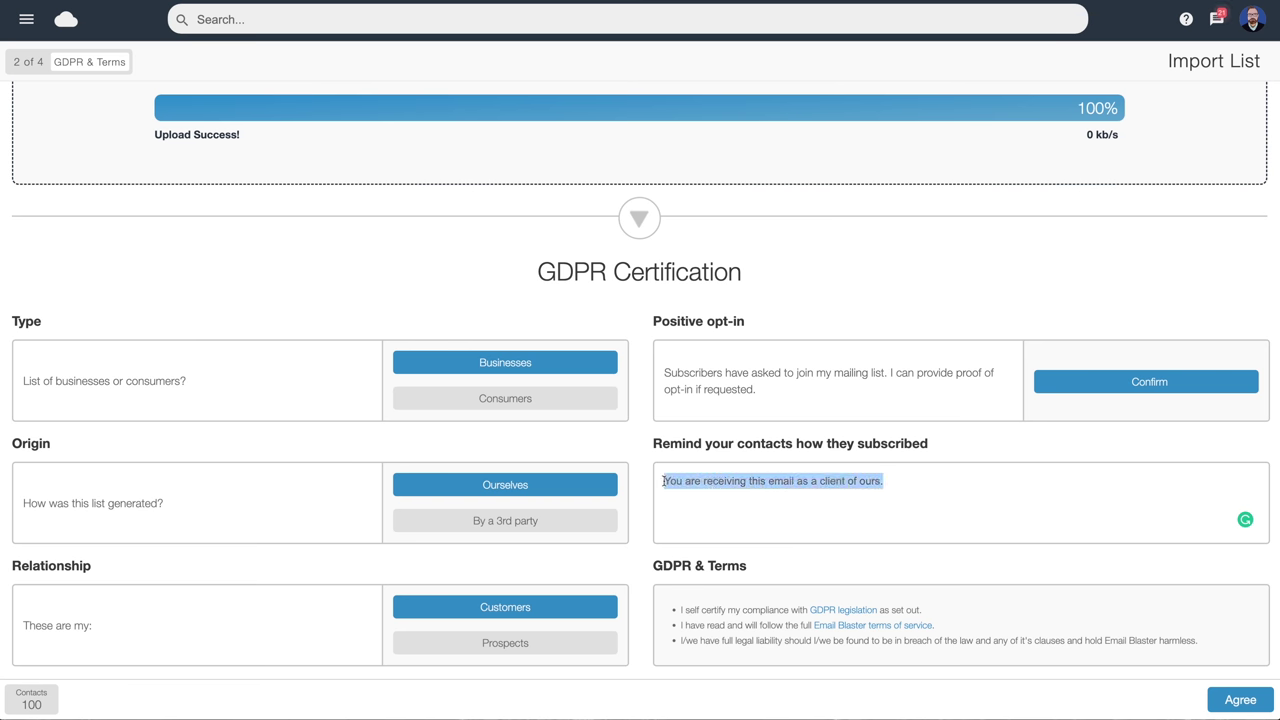
left_click(900, 480)
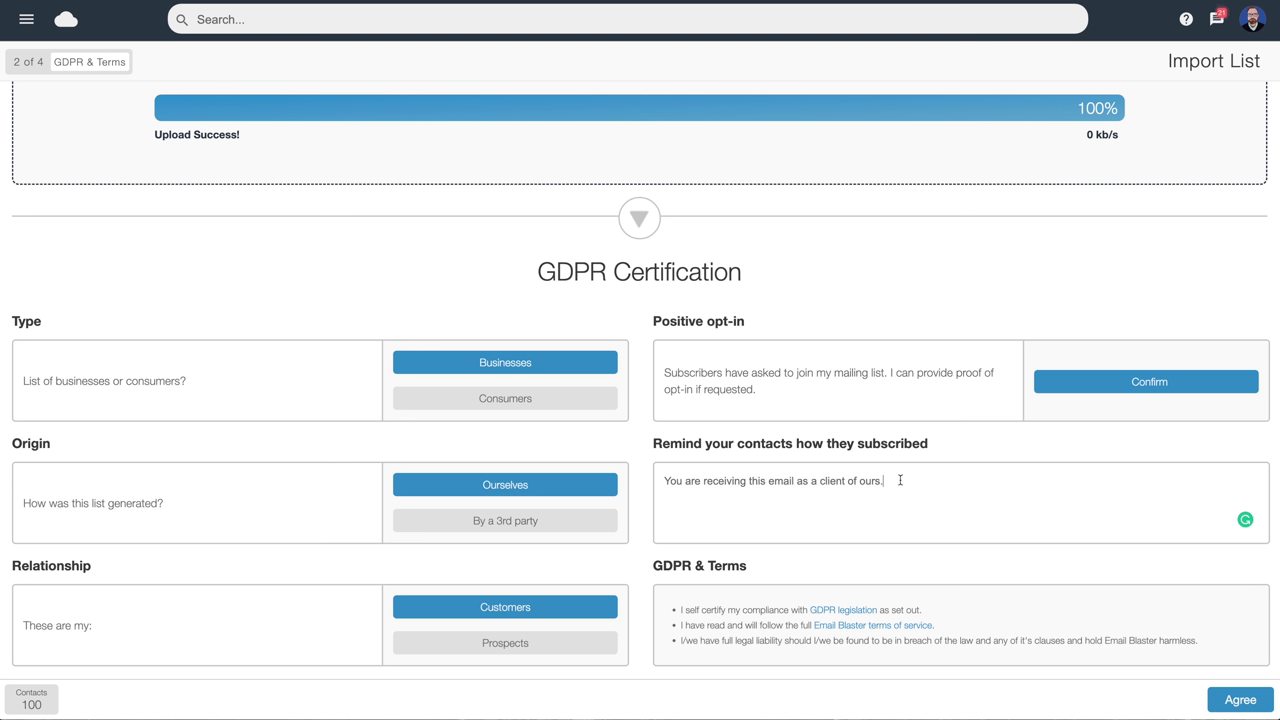
left_click(1240, 700)
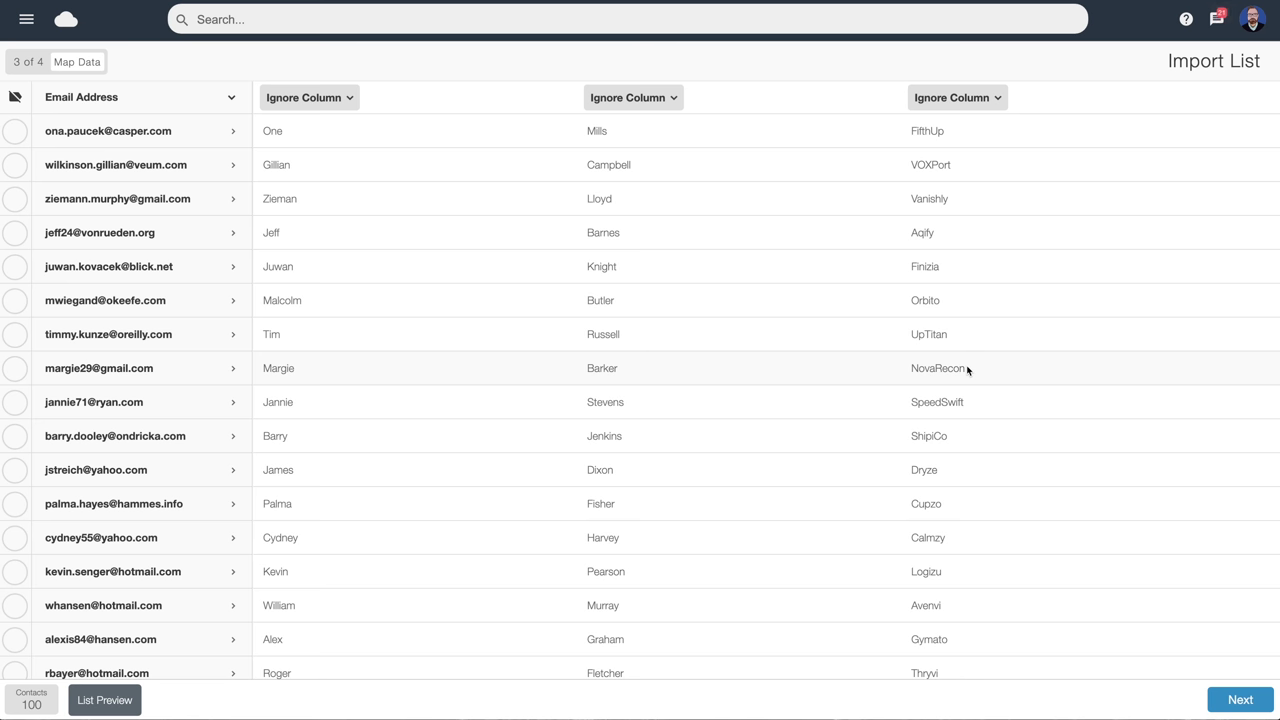
Map the three columns to First Name, Last Name and Company Name, then continue
left_click(334, 101)
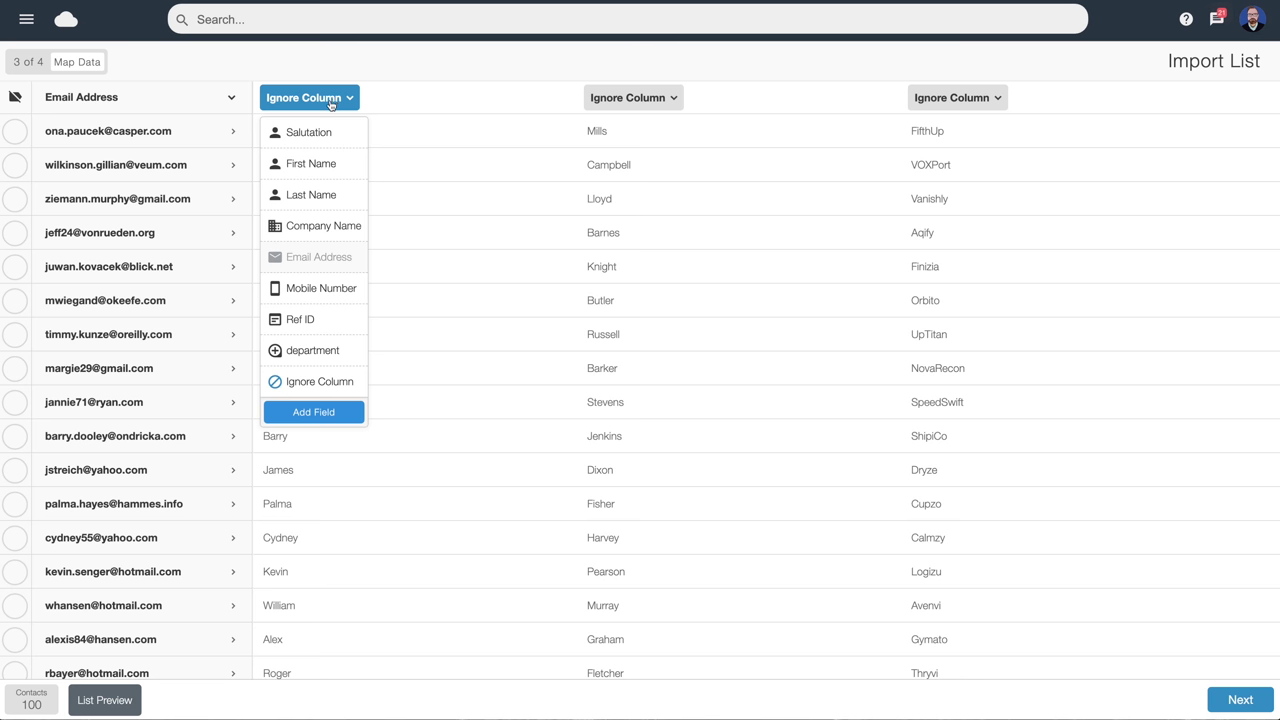
left_click(309, 168)
left_click(653, 103)
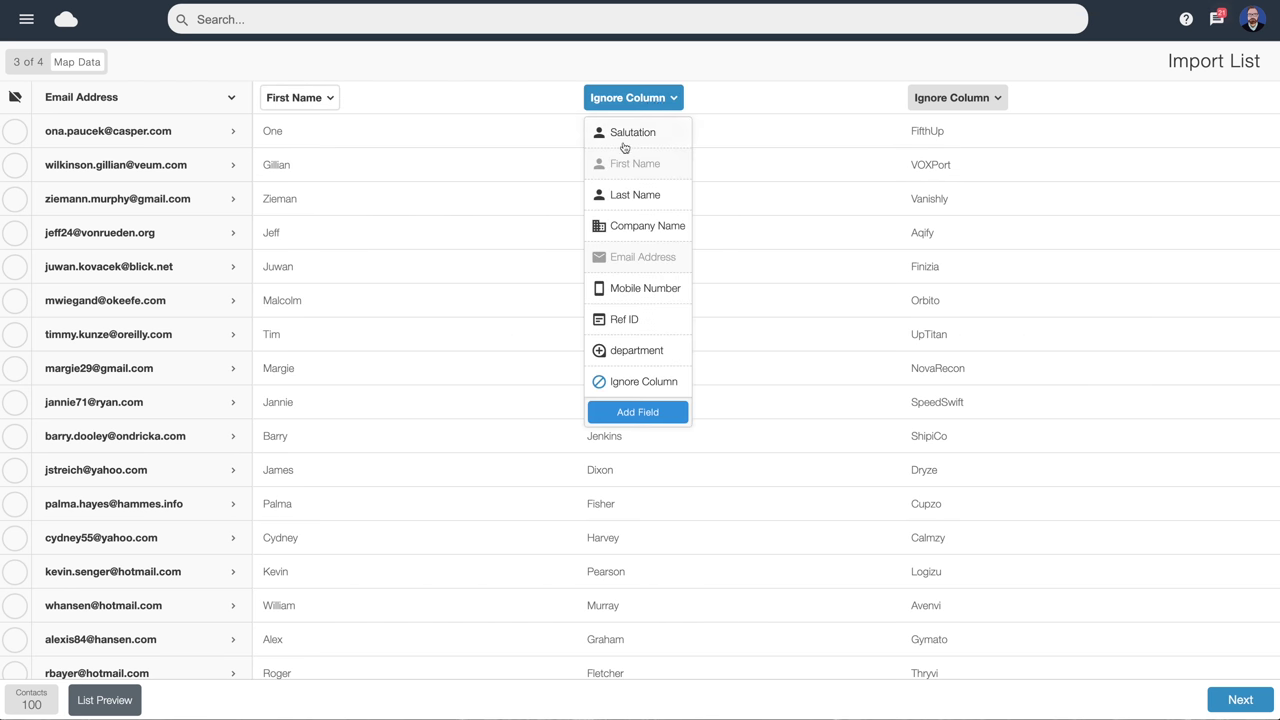
left_click(631, 197)
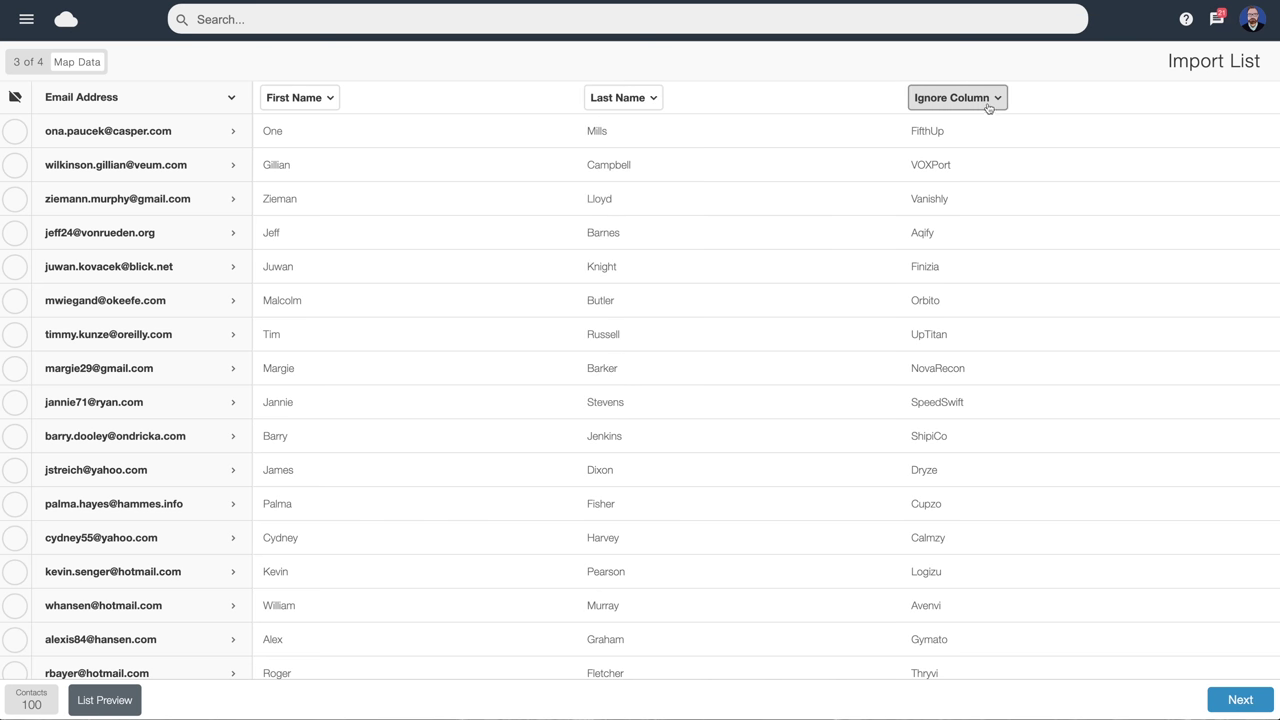
left_click(988, 104)
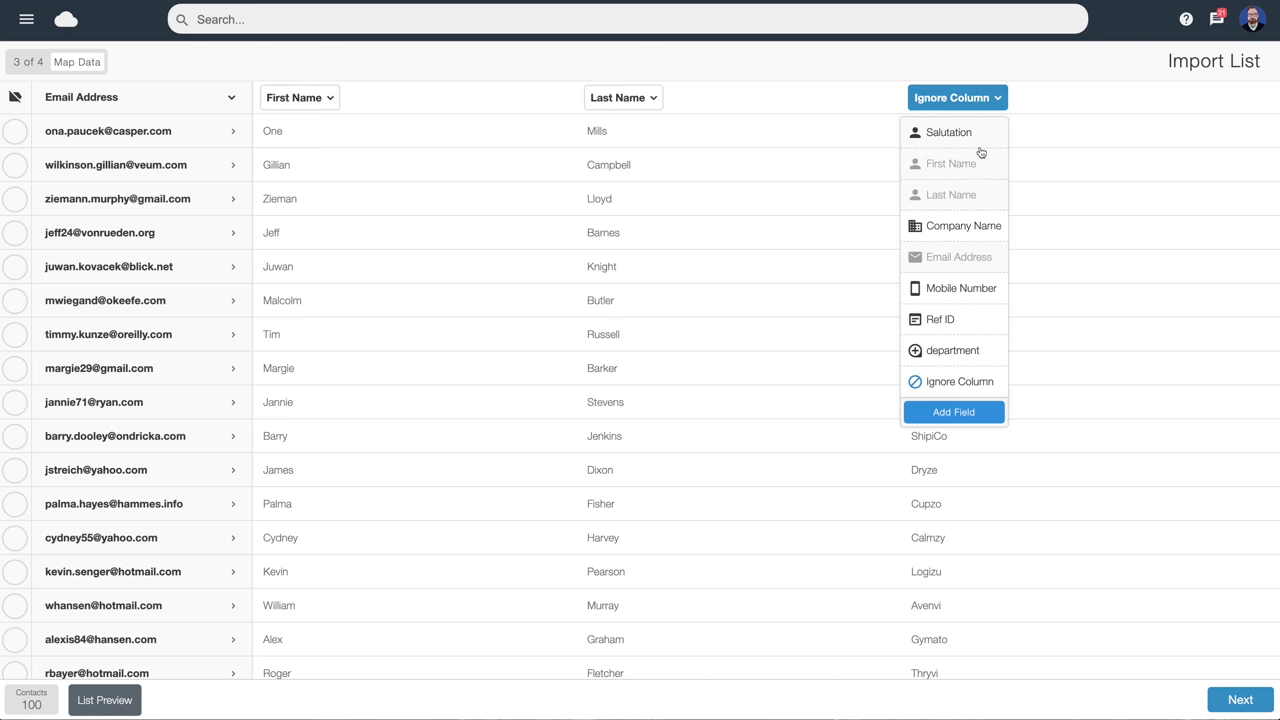
left_click(971, 227)
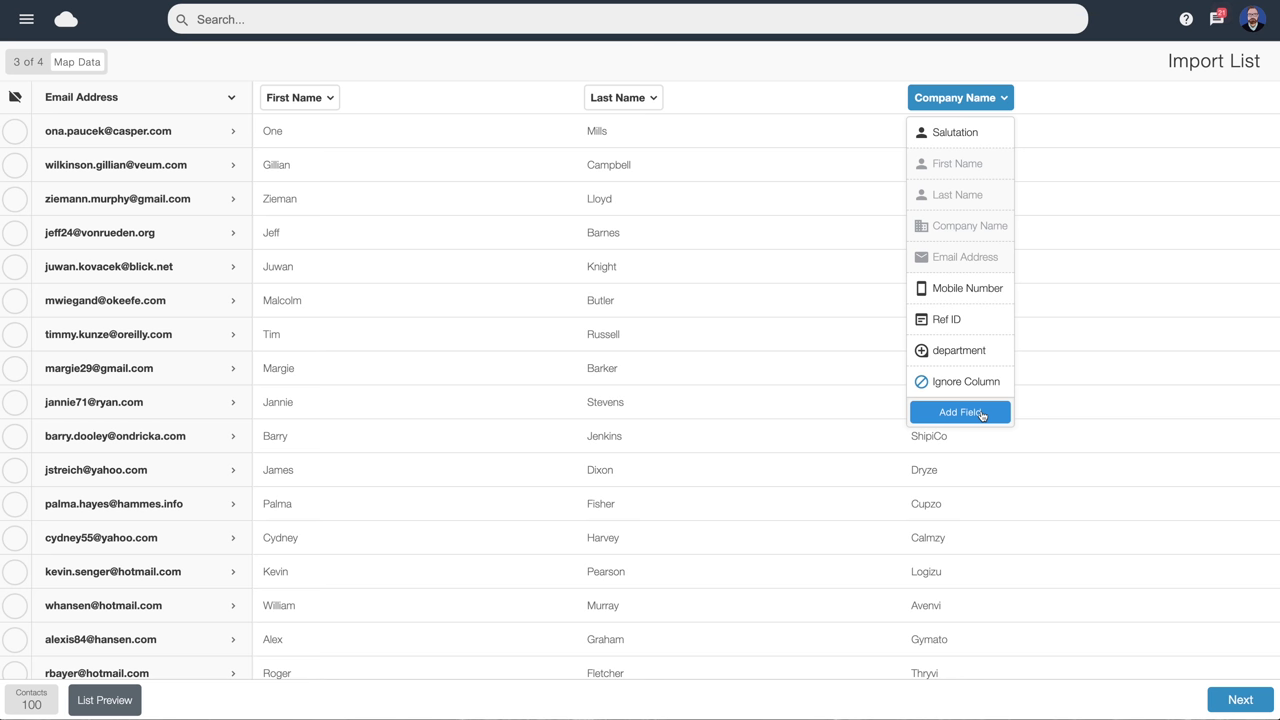
left_click(1043, 131)
left_click(1248, 702)
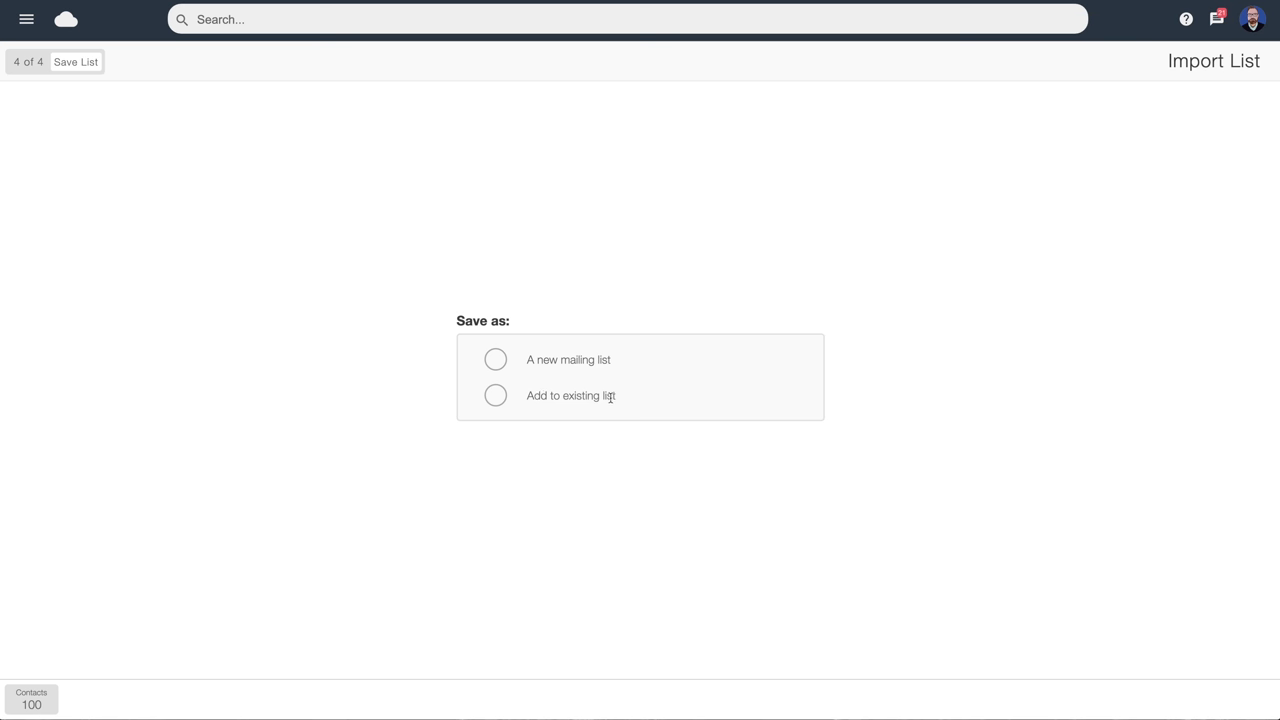
Save the contacts as a new mailing list named 'My Customers' and finish the import
left_click(495, 361)
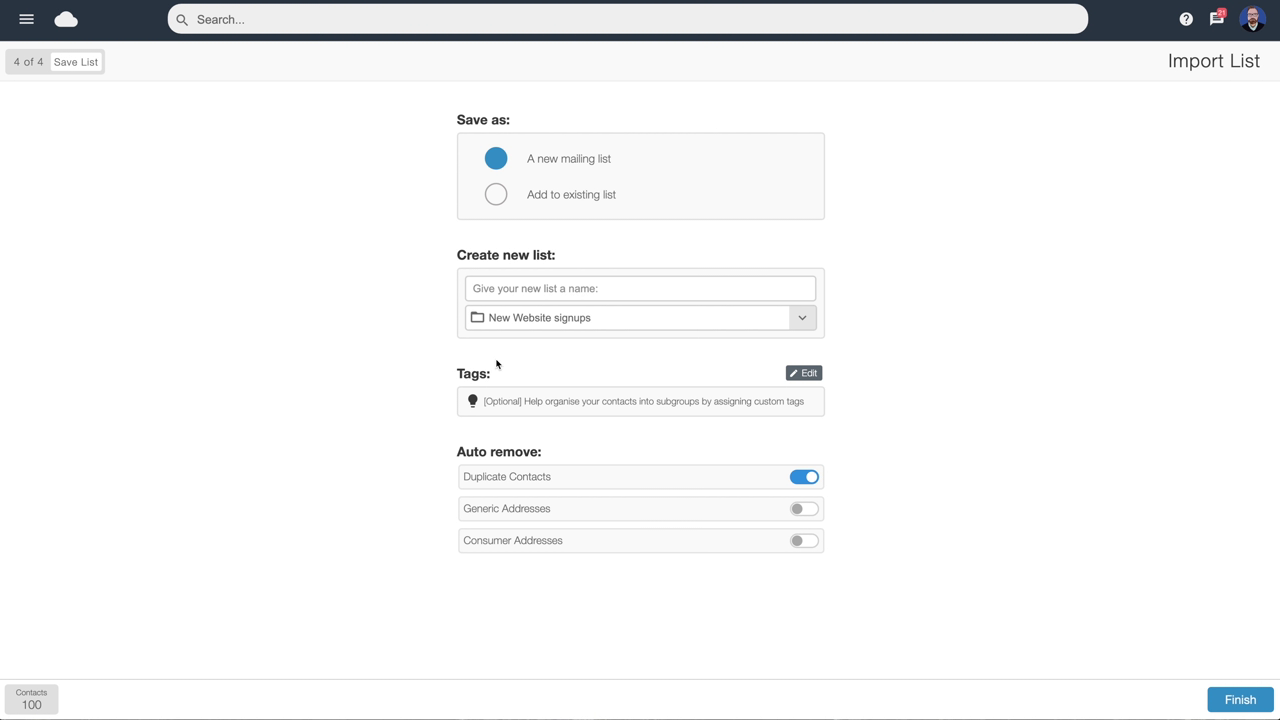
left_click(521, 288)
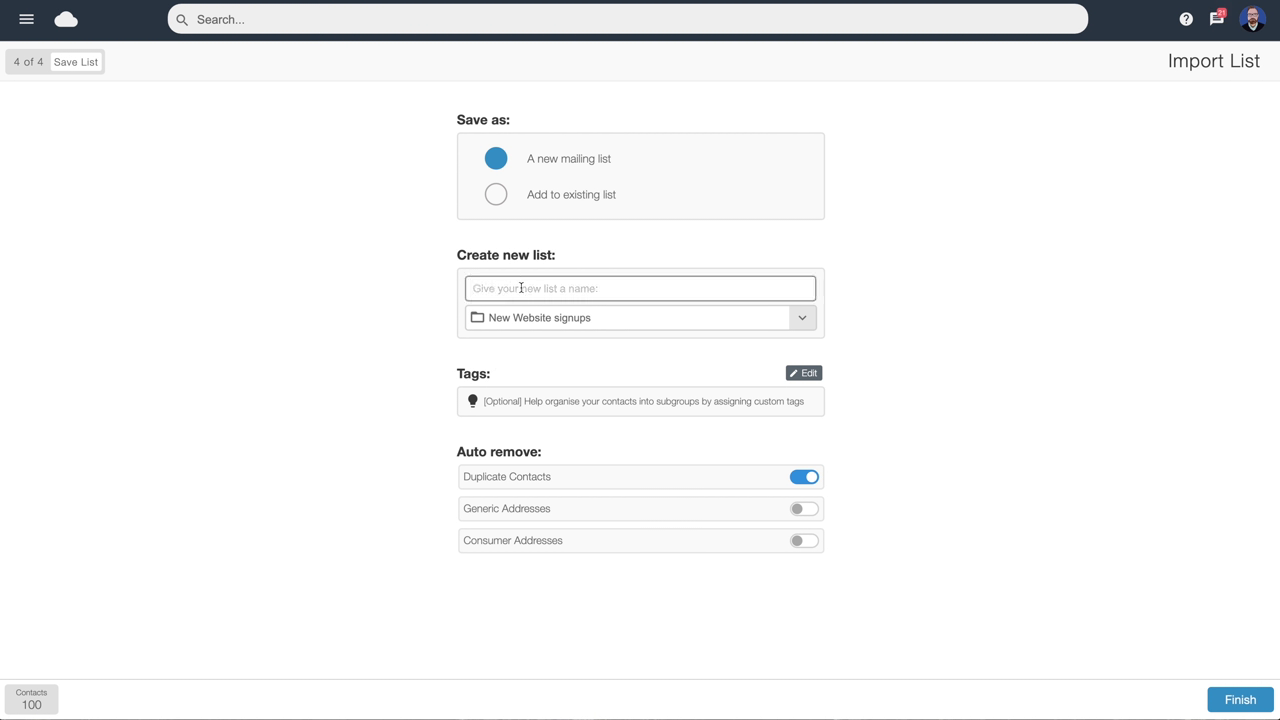
type("My Customers")
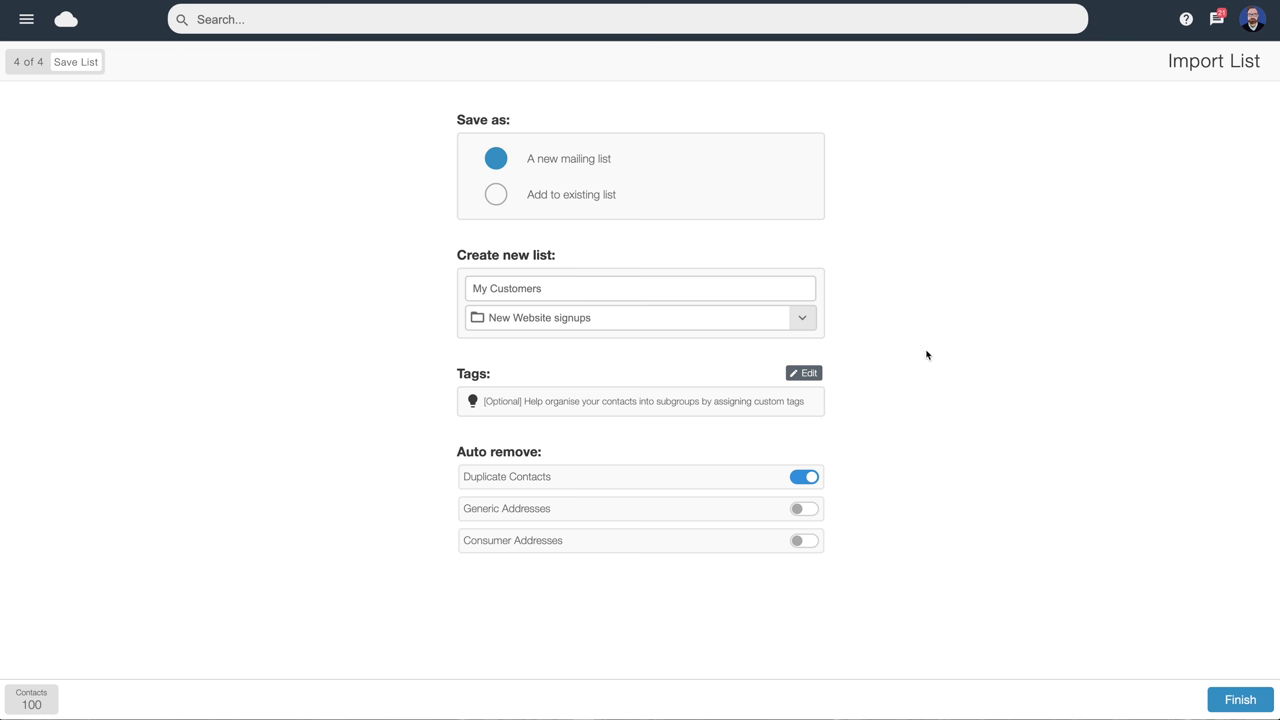
left_click(1240, 700)
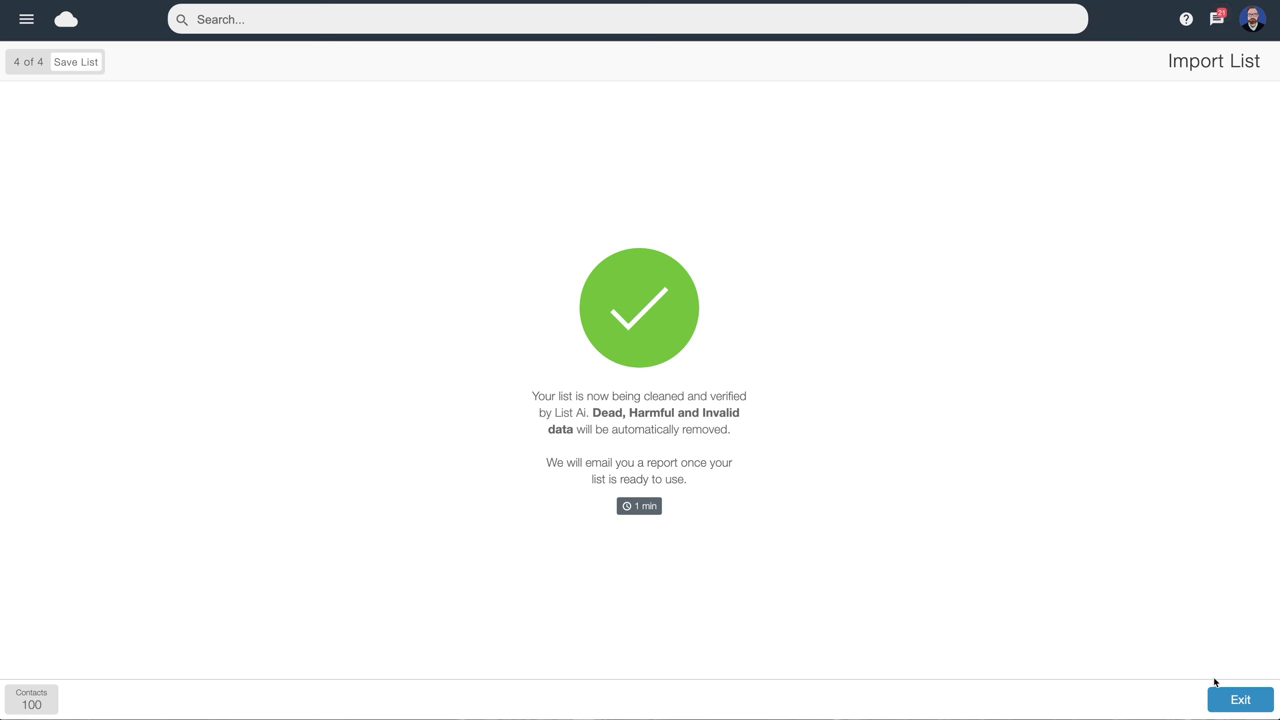
Exit the import and browse the list folders, including PAYG Monthly New test and 2023 Demo Lists Sep
left_click(1239, 702)
left_click(26, 19)
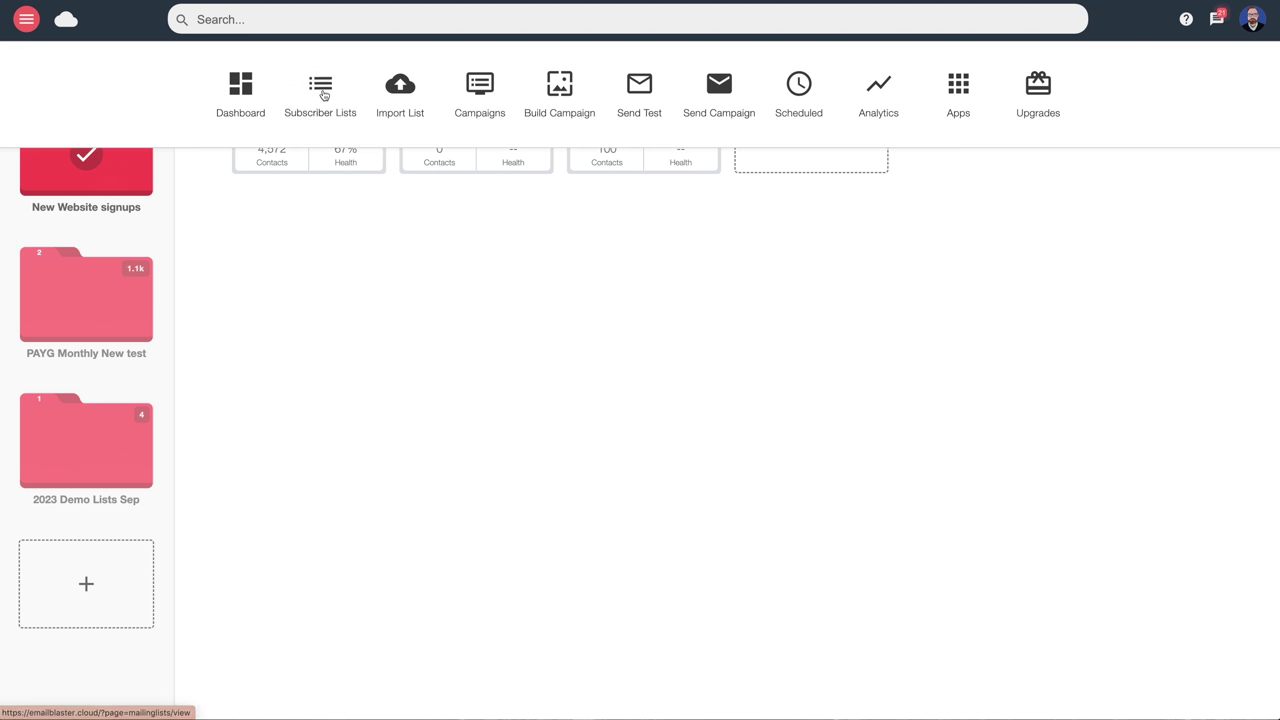
left_click(431, 244)
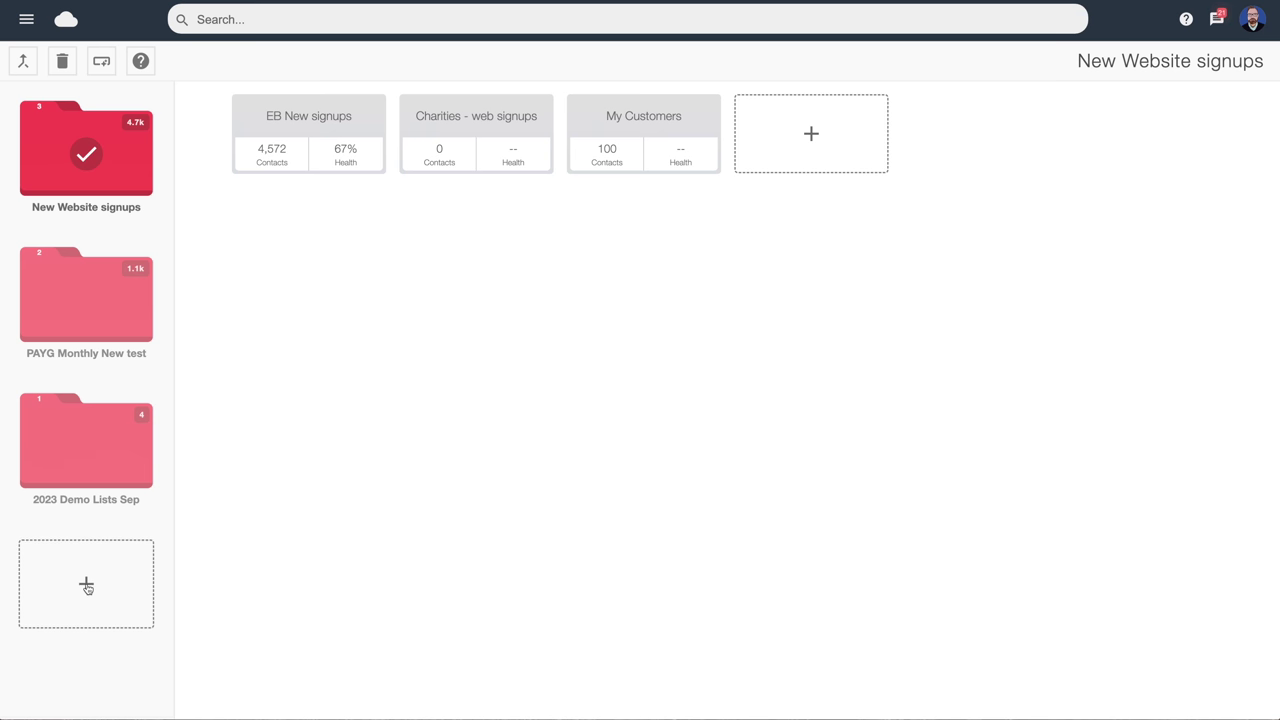
left_click(78, 289)
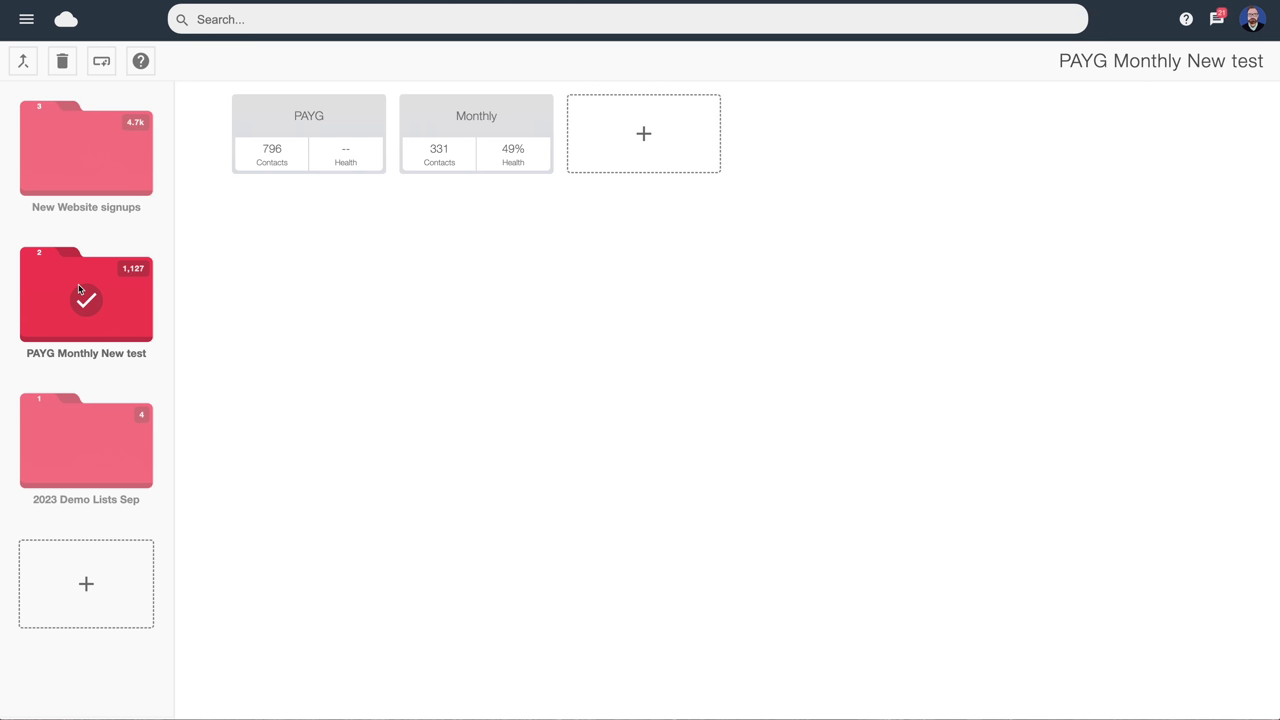
left_click(87, 462)
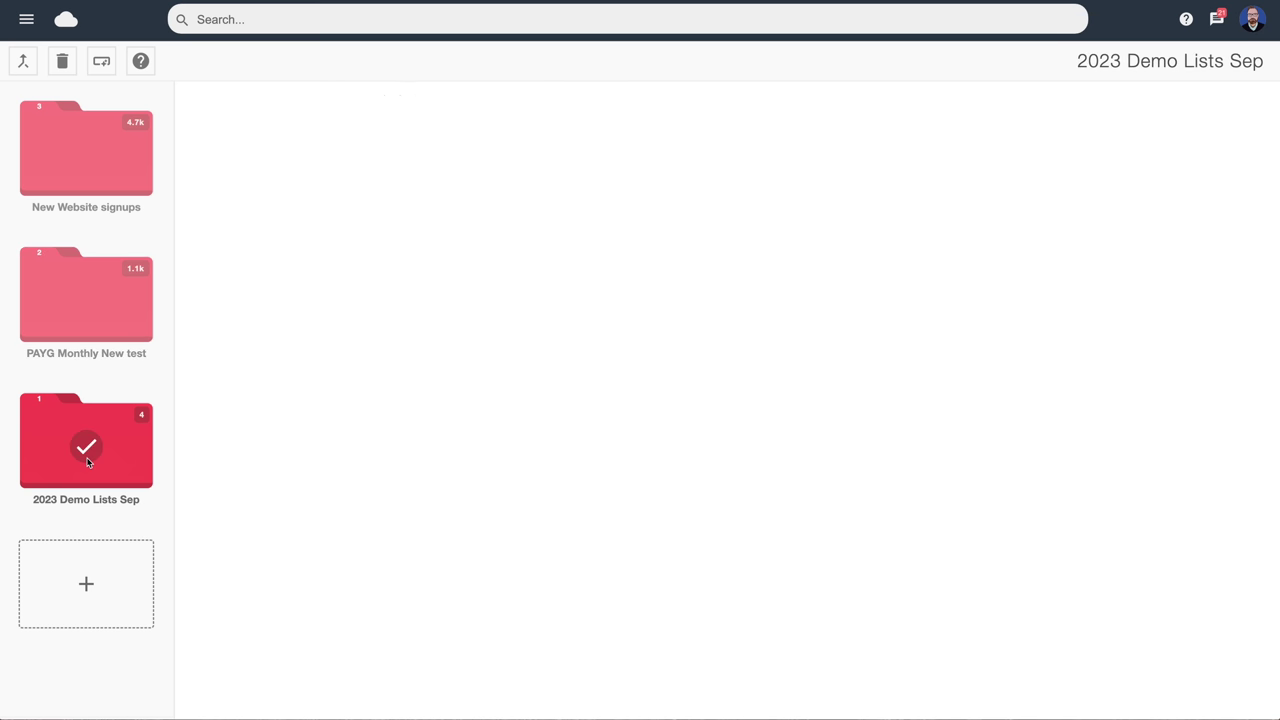
left_click(87, 326)
left_click(114, 172)
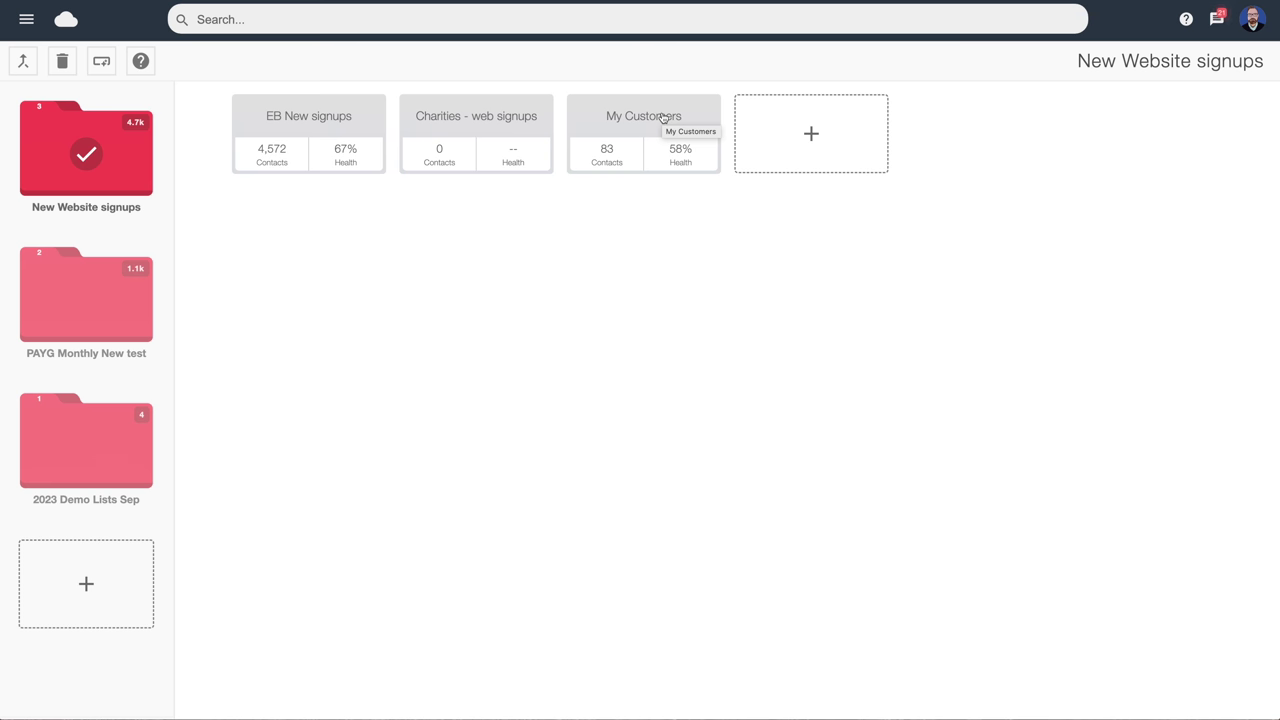
Move My Customers into the 2023 Demo Lists Sep folder and open the list there
left_click_drag(662, 118, 57, 427)
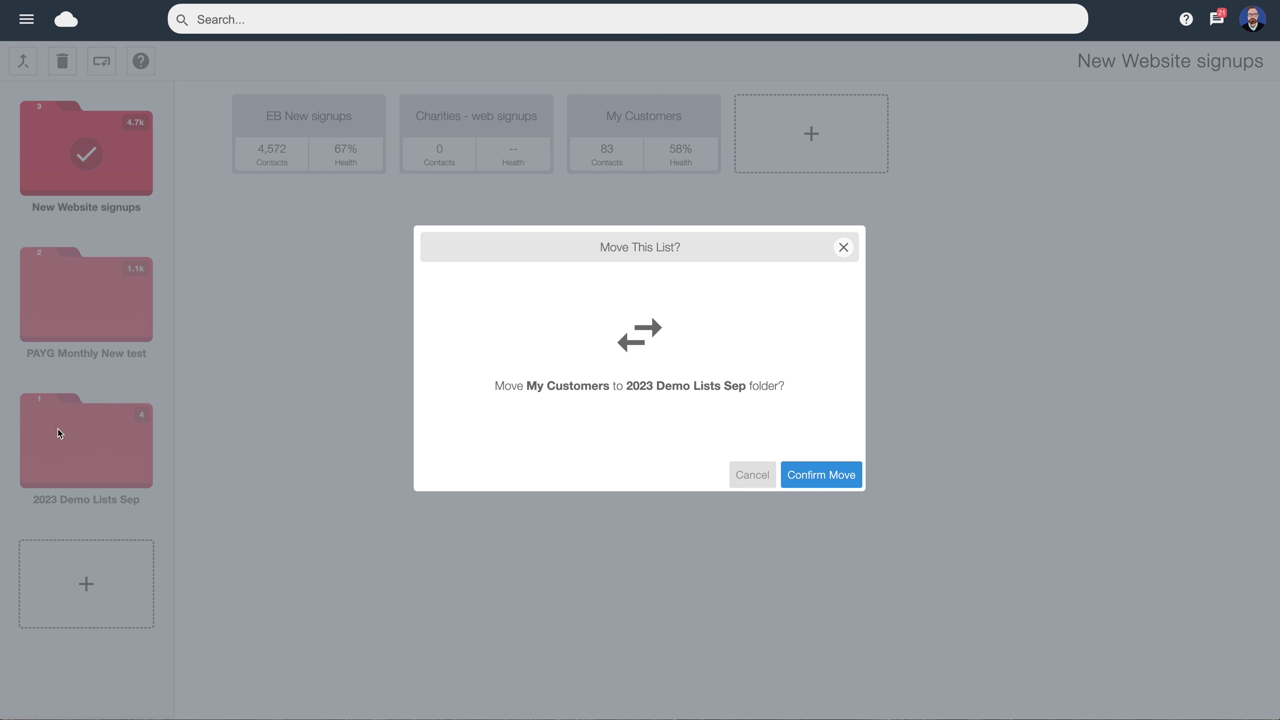
left_click(810, 475)
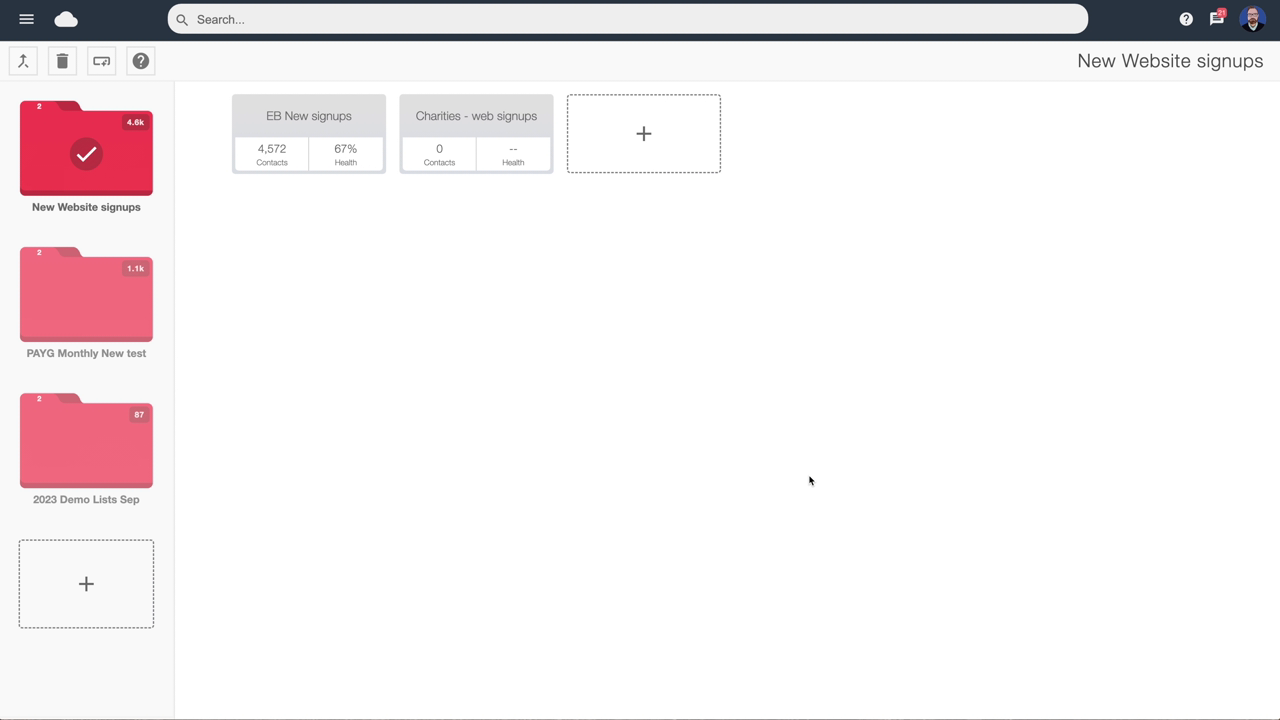
left_click(88, 440)
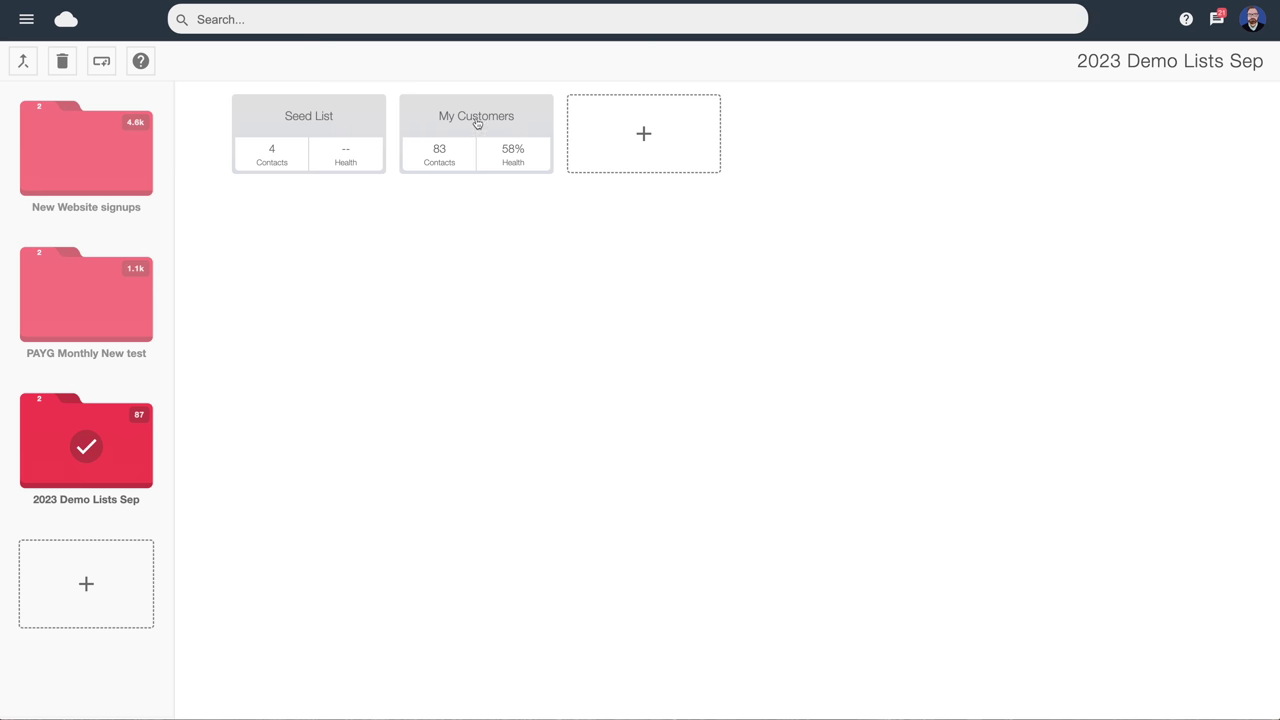
left_click(477, 122)
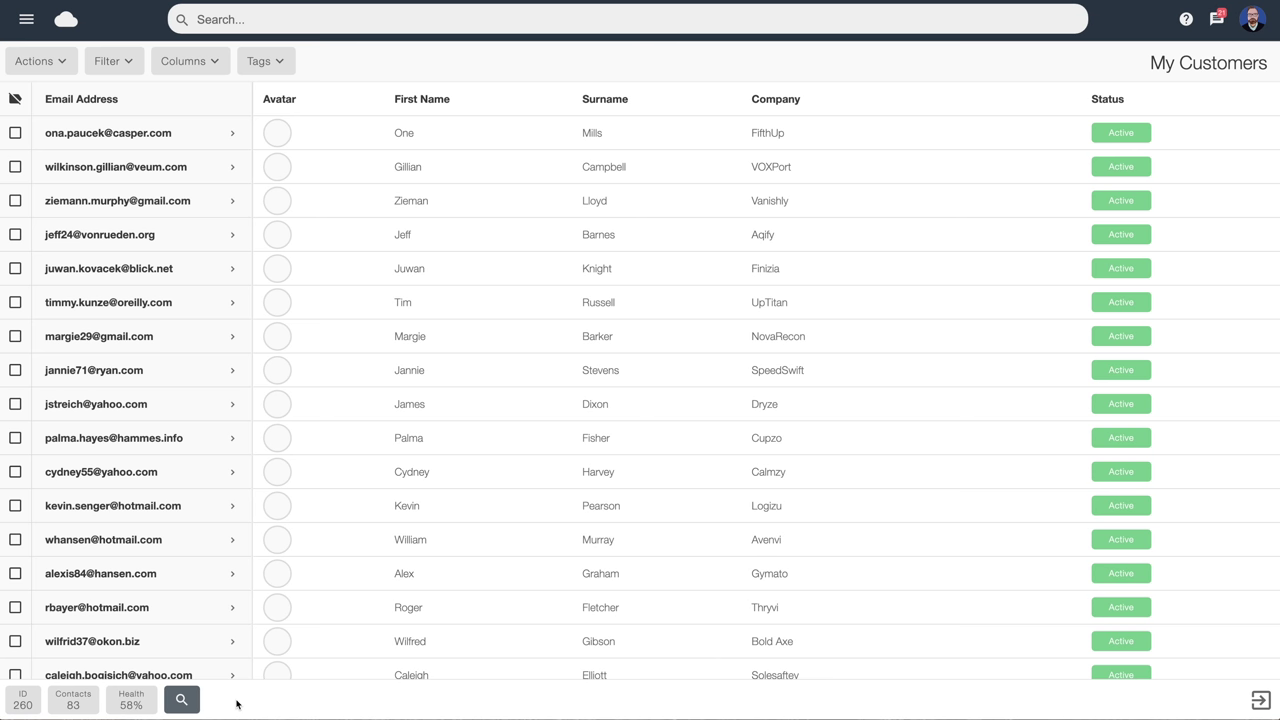
Check the list's health report, then open and dismiss the contact search and status filters
left_click(131, 704)
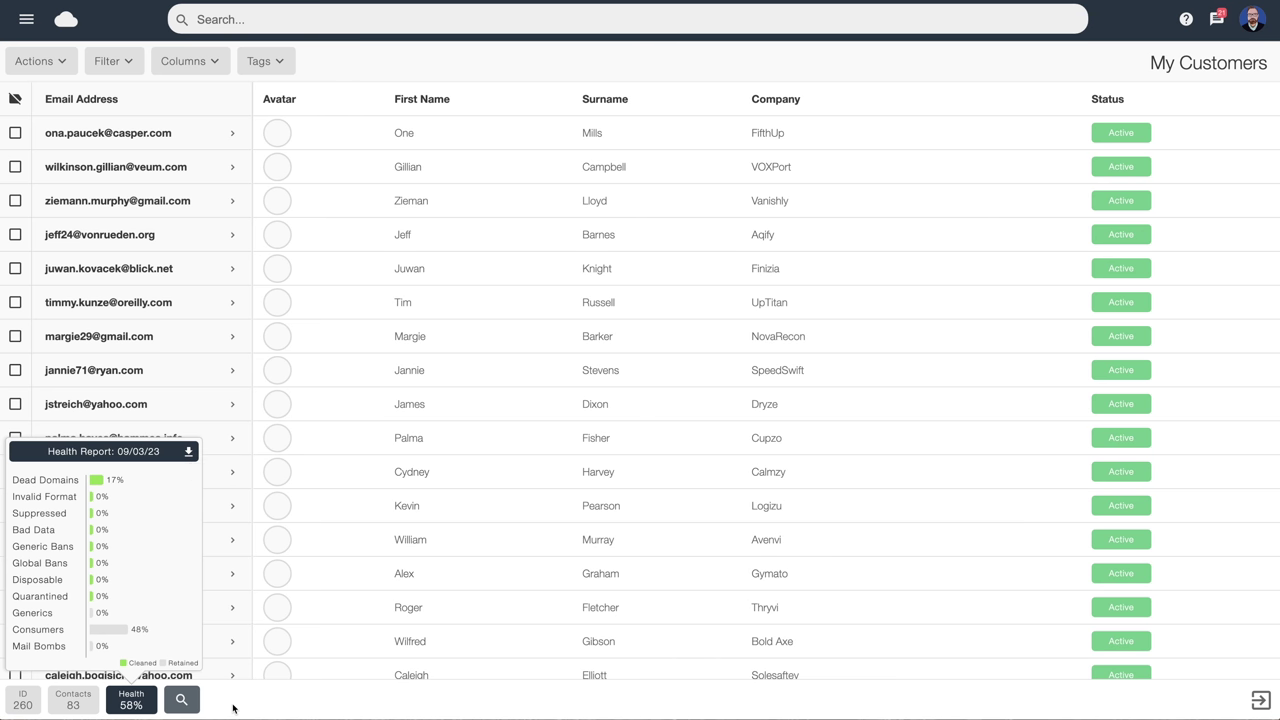
left_click(179, 702)
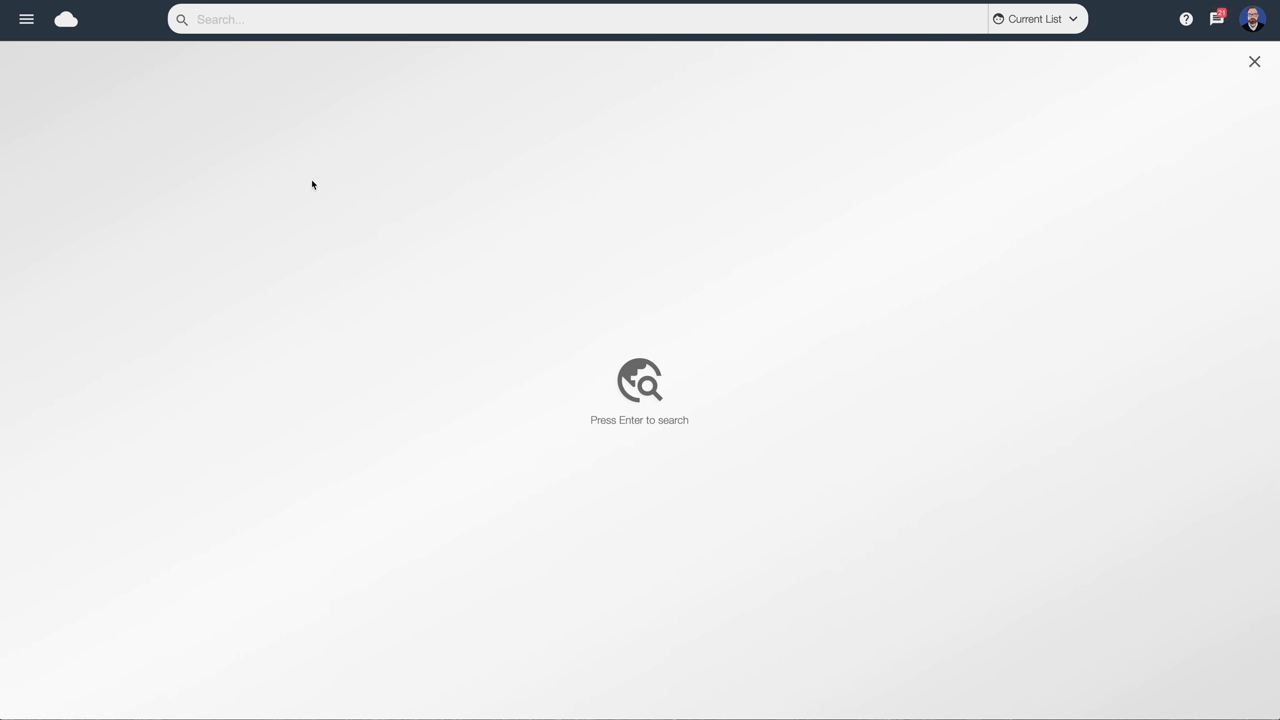
left_click(272, 20)
left_click(1256, 64)
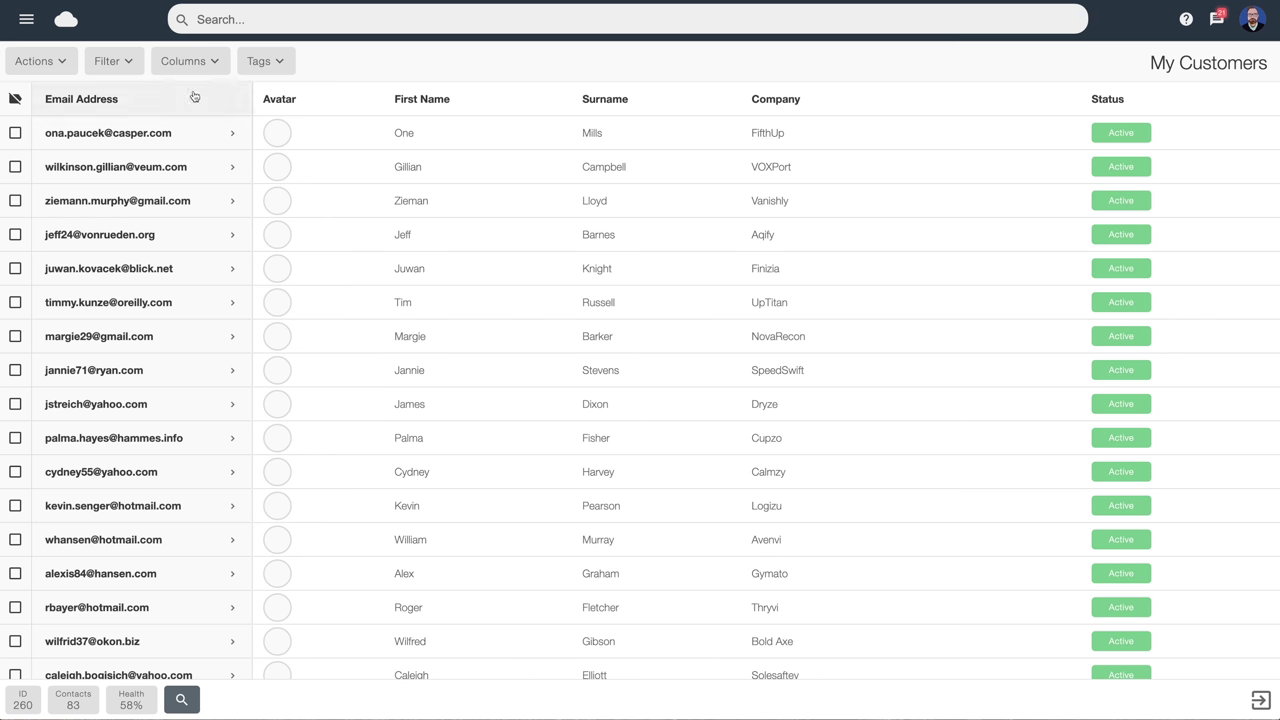
left_click(104, 67)
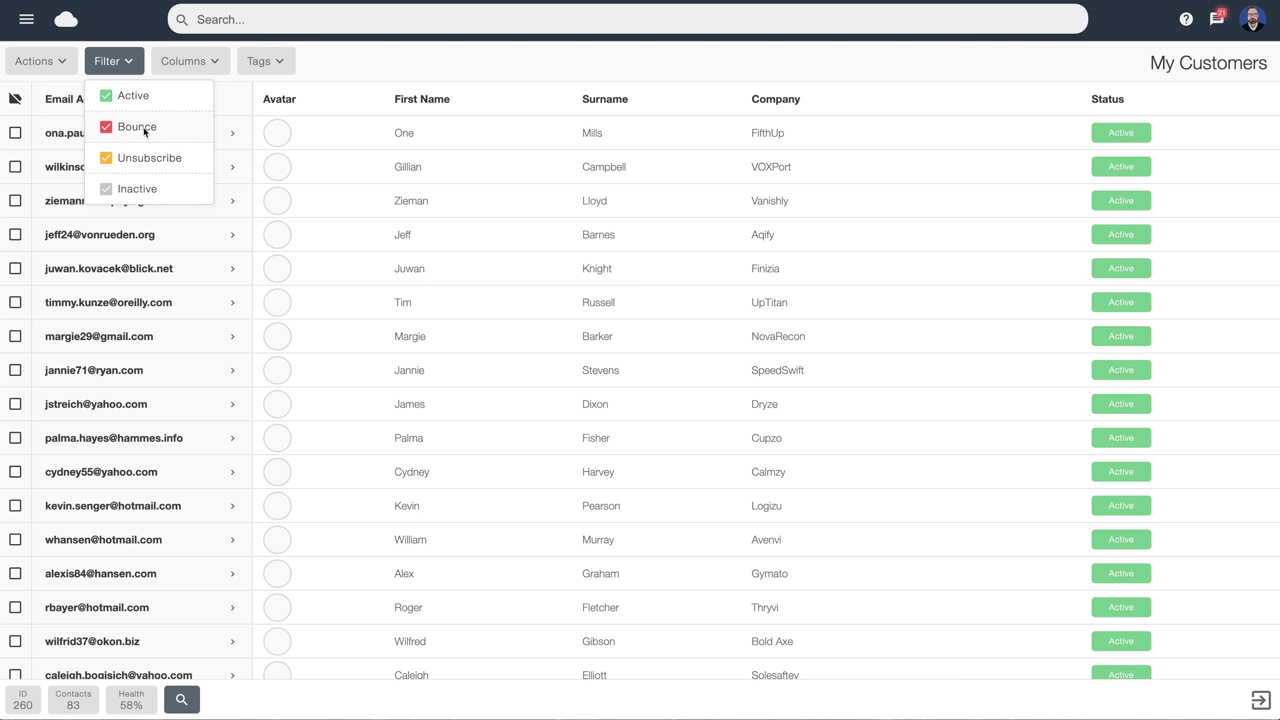
left_click(358, 57)
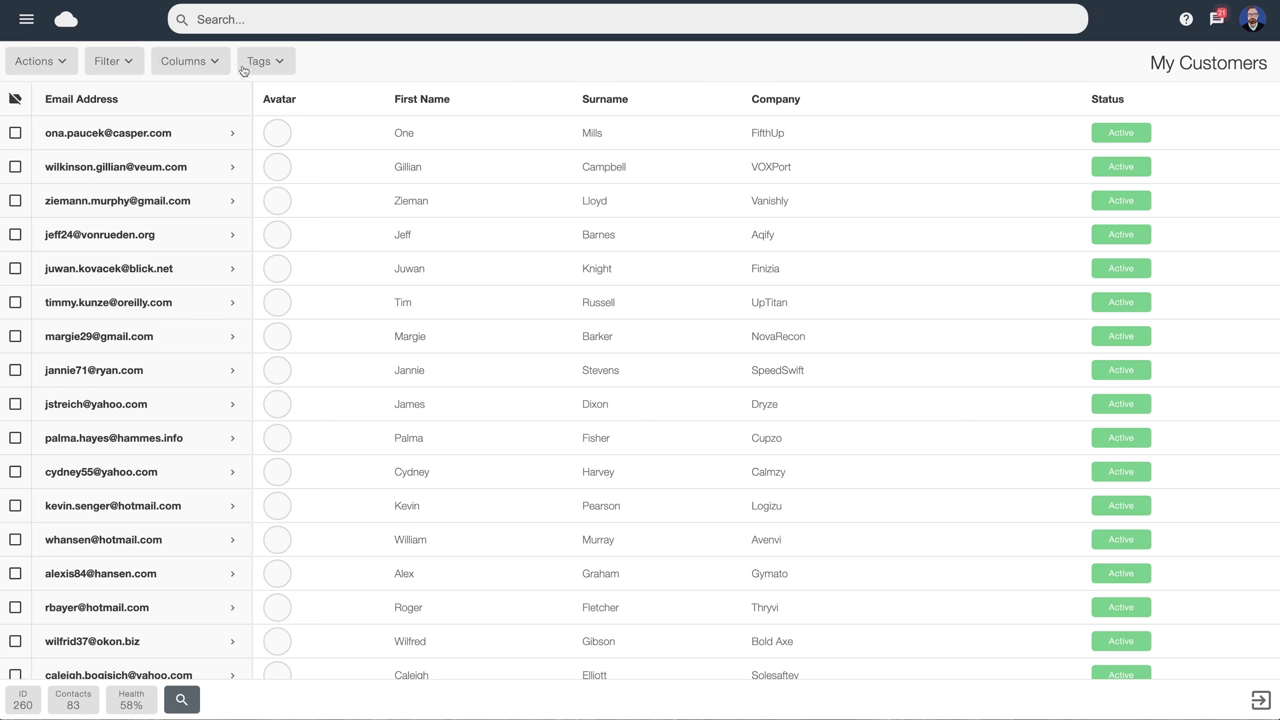
Review the displayed columns and tag options, then leave the My Customers list
left_click(212, 66)
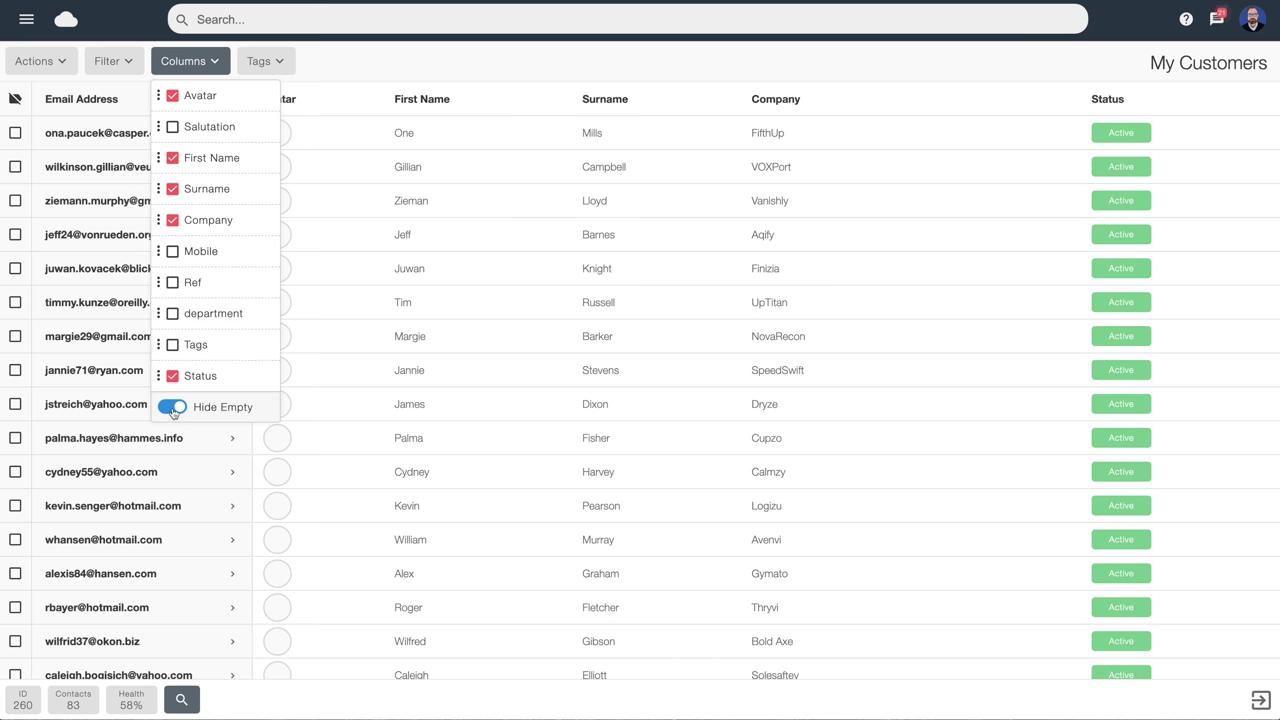
left_click(338, 66)
left_click(281, 65)
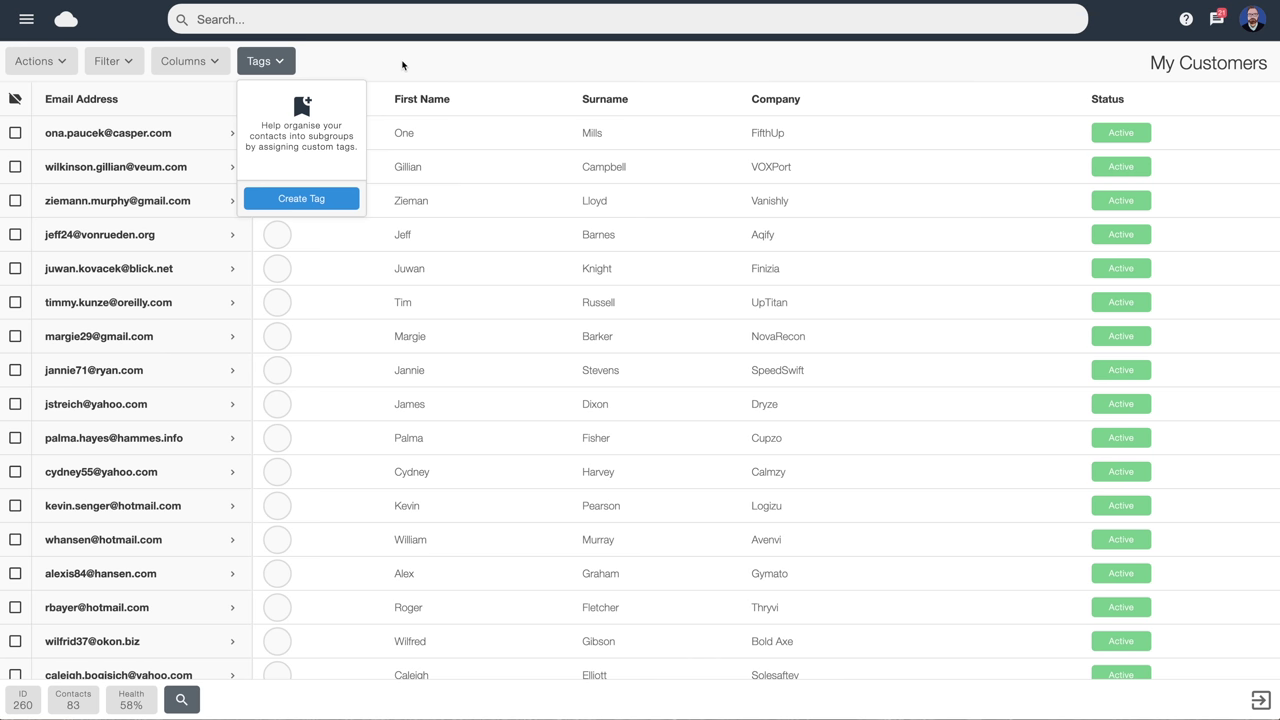
left_click(404, 64)
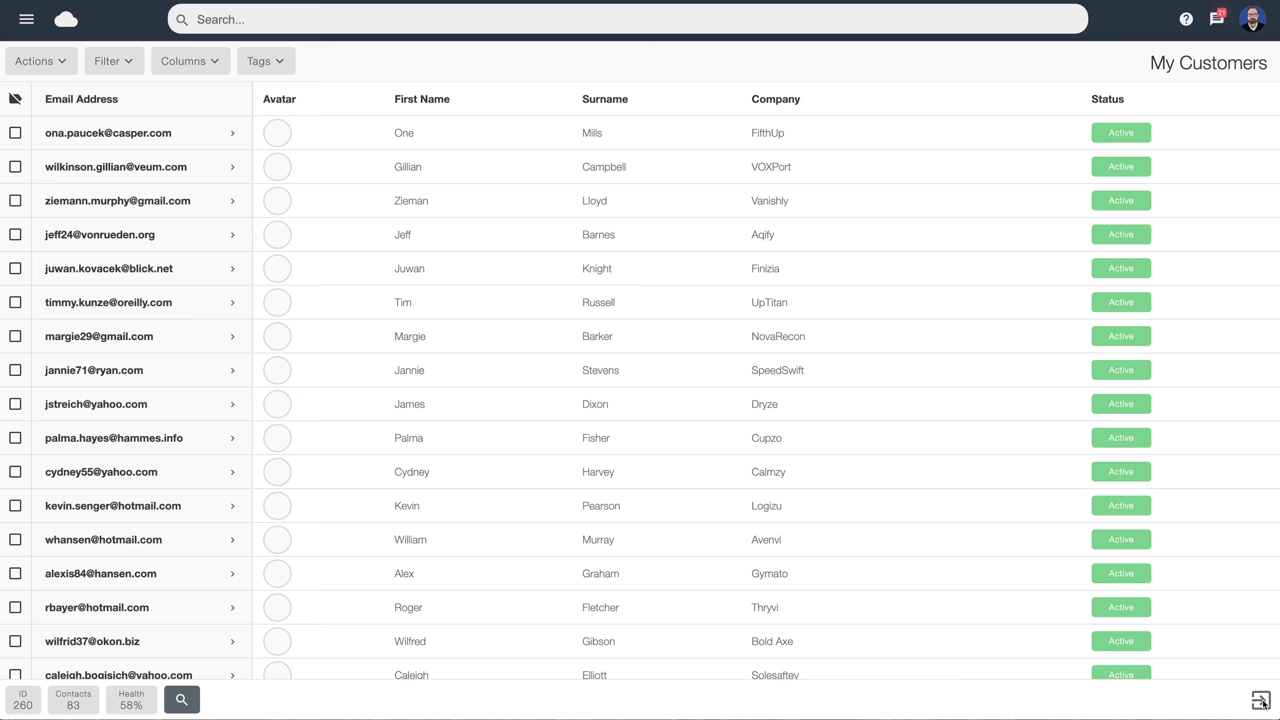
left_click(1261, 701)
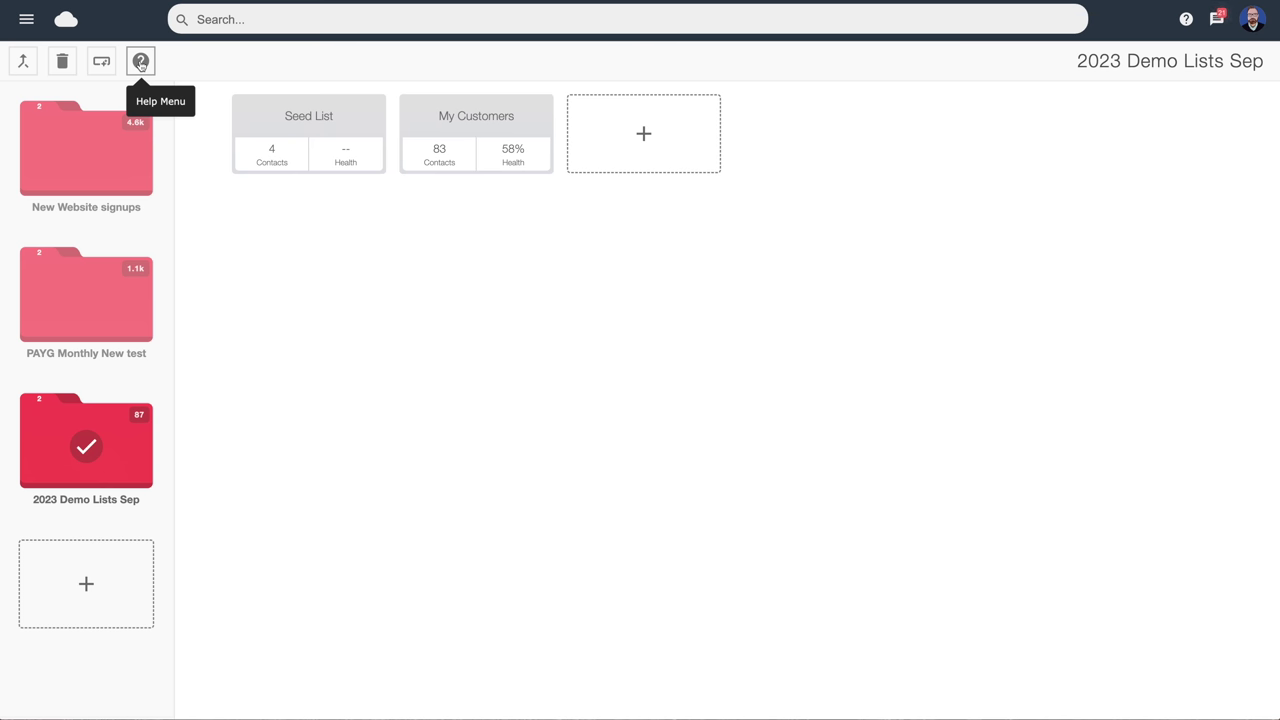
Open the main navigation menu from the lists overview
left_click(27, 20)
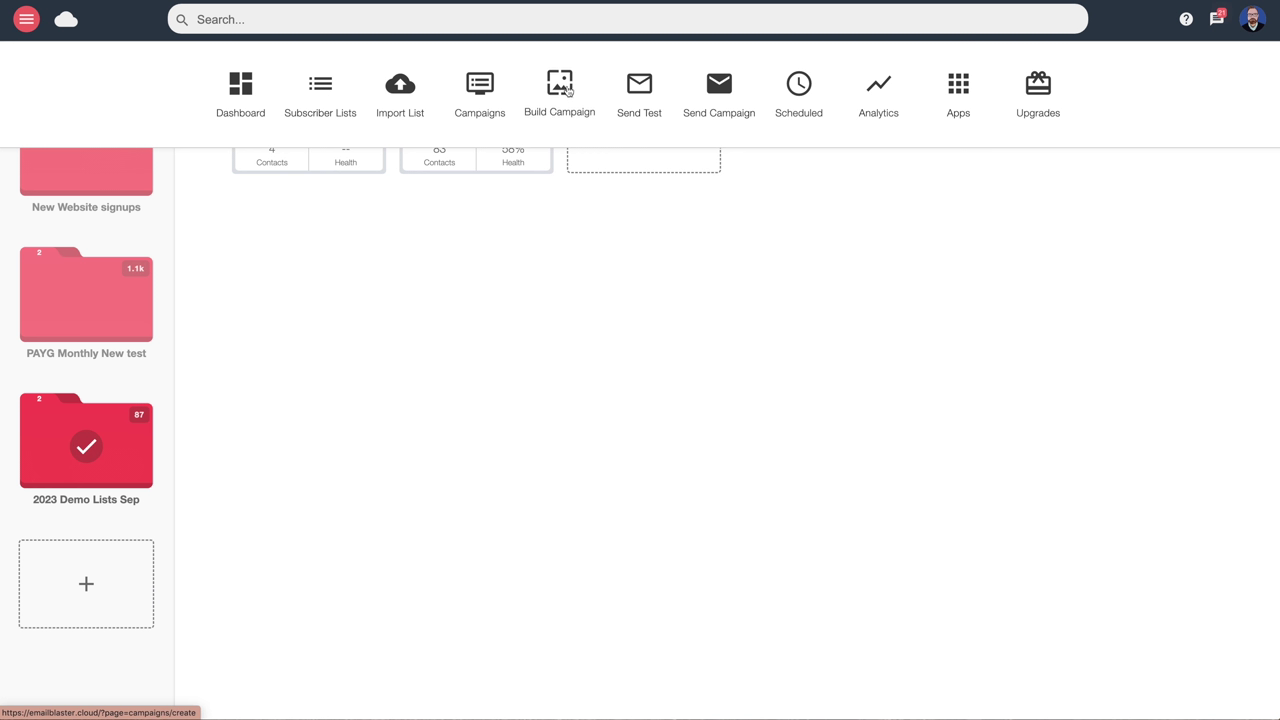
Go to Build Campaign to reach the create-campaign page
left_click(563, 88)
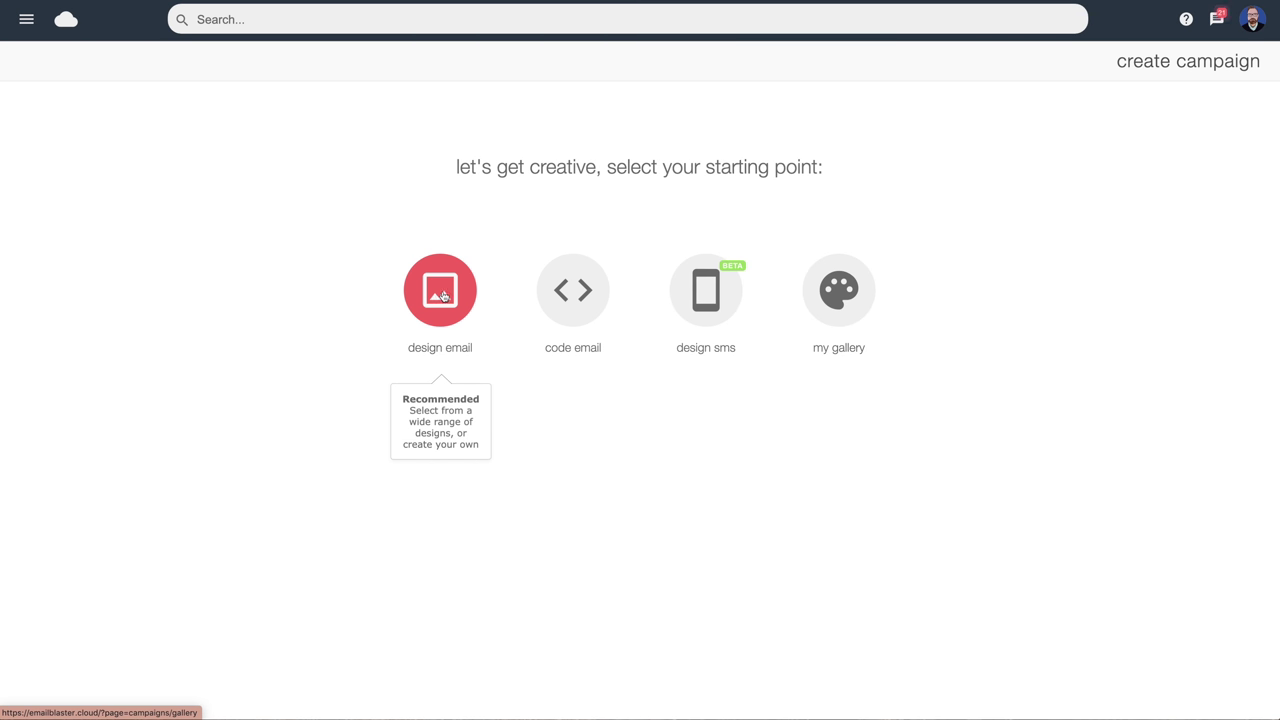
Choose design email, browse the template gallery, and pick the Start from scratch template
left_click(443, 295)
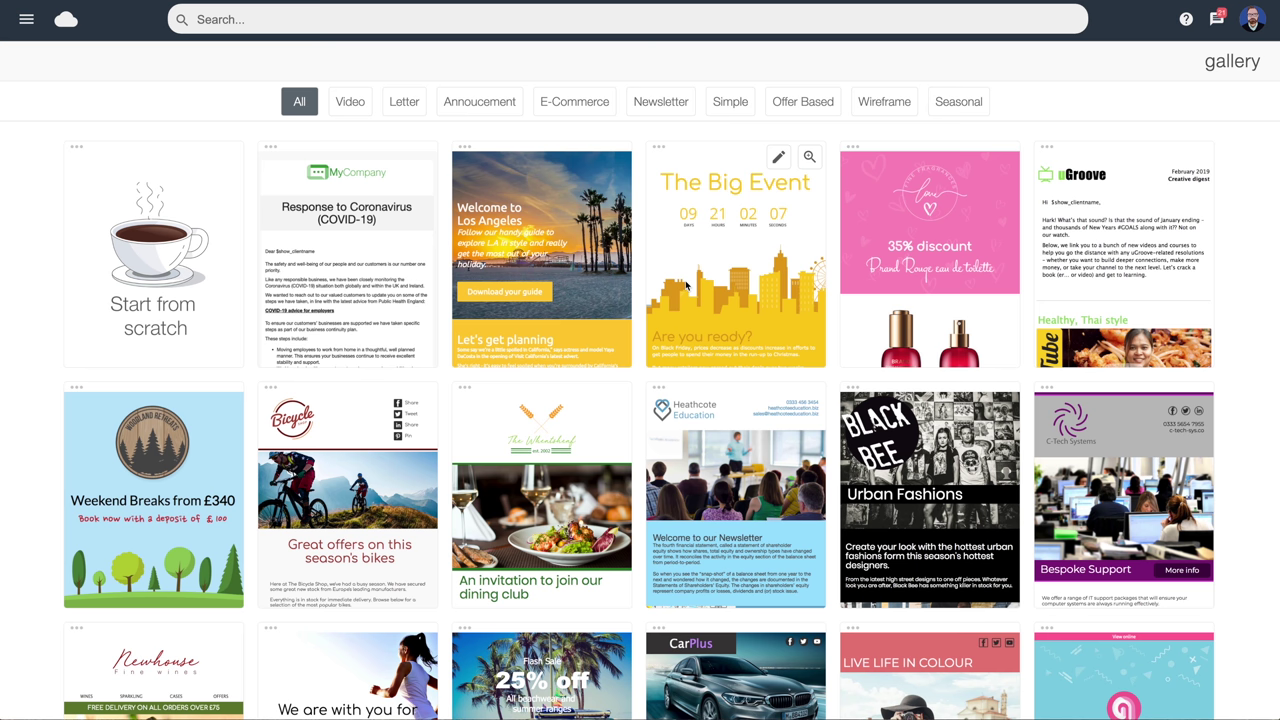
scroll(686, 286, "down", 3)
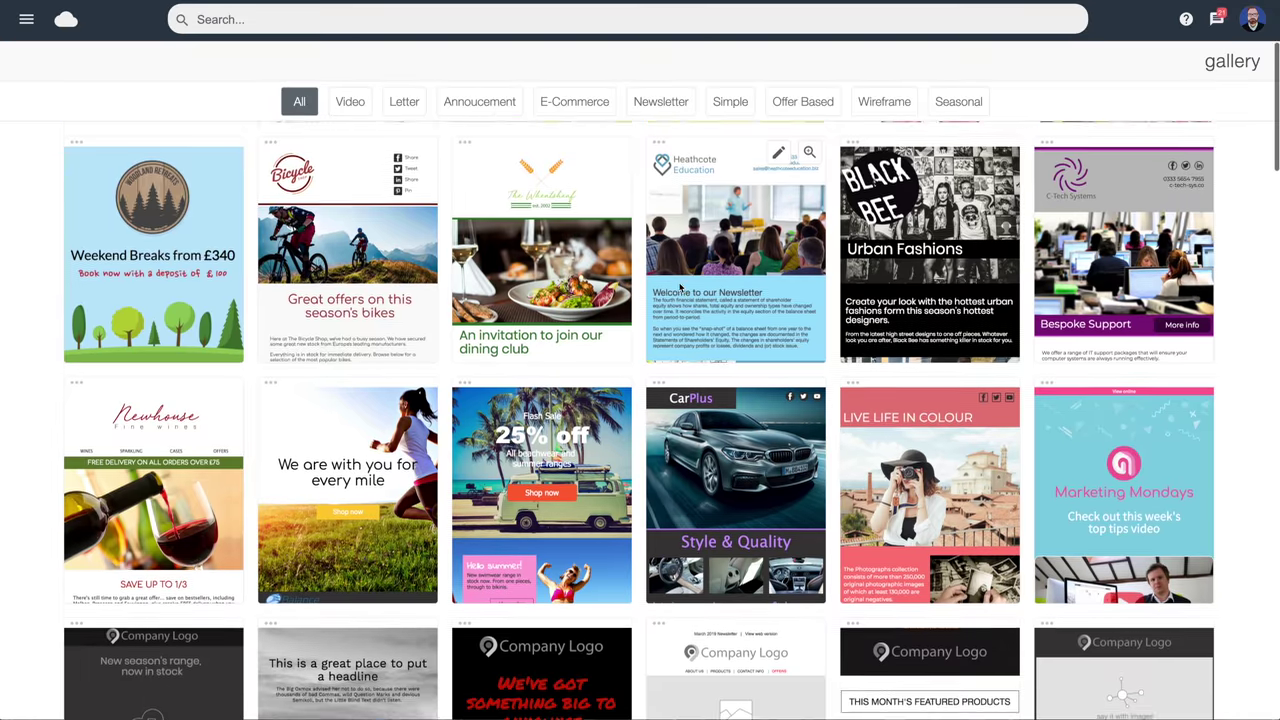
scroll(680, 287, "down", 2)
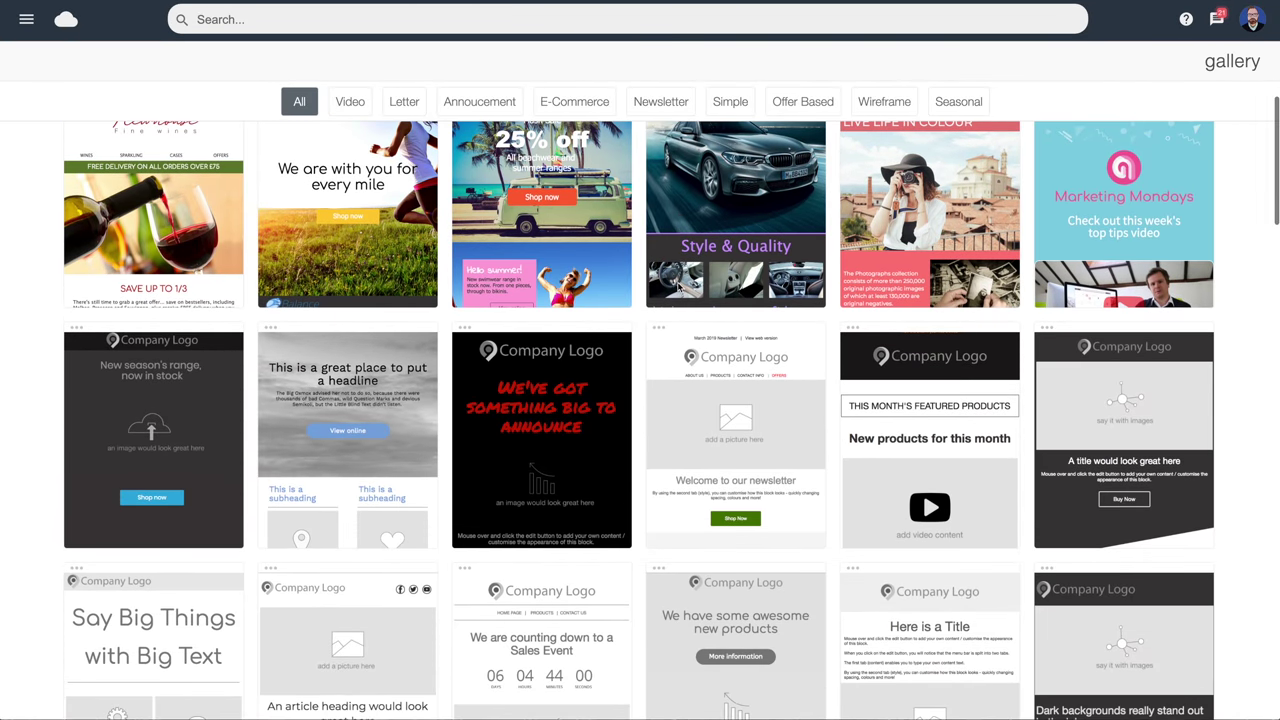
scroll(677, 287, "down", 1)
scroll(677, 287, "down", 3)
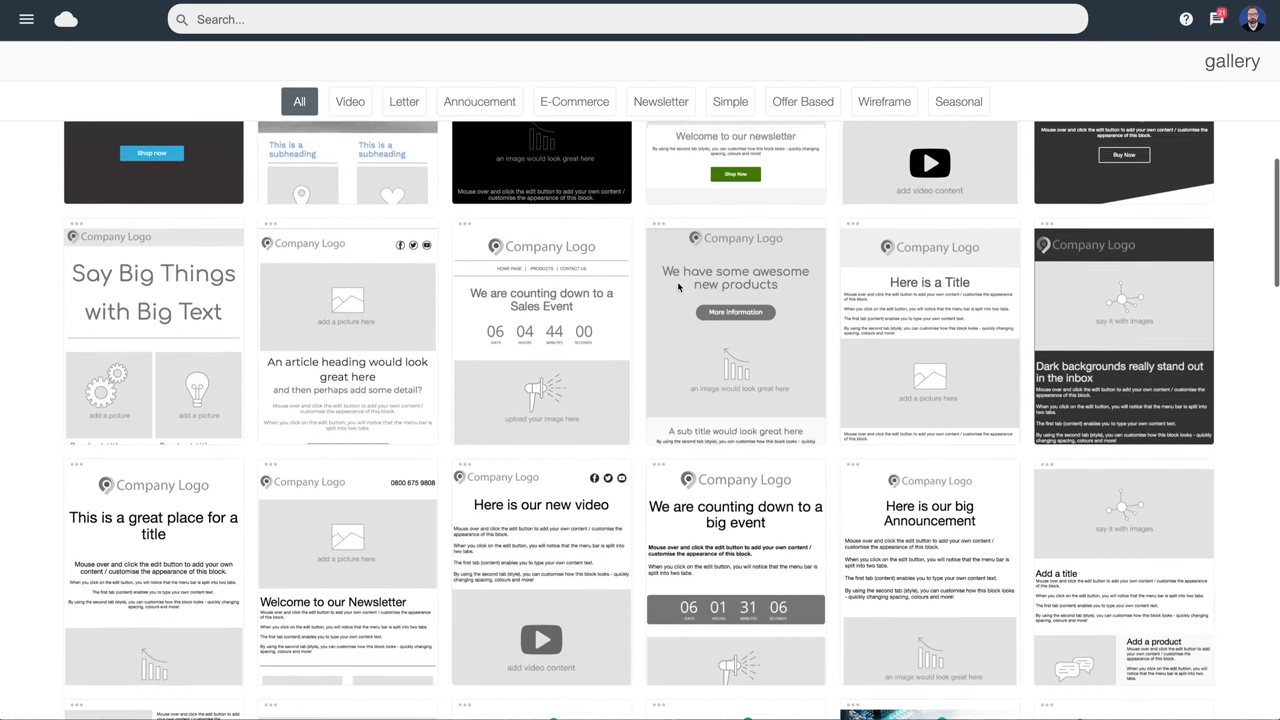
scroll(677, 281, "up", 3)
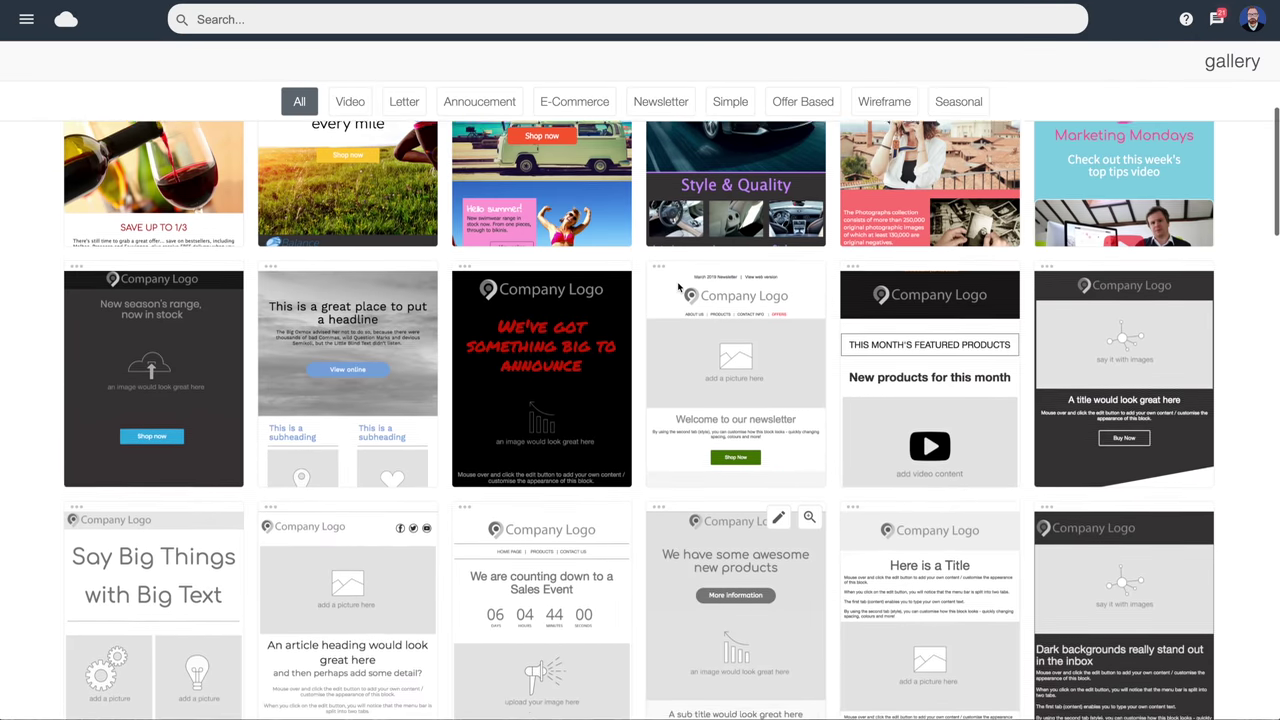
scroll(678, 287, "down", 2)
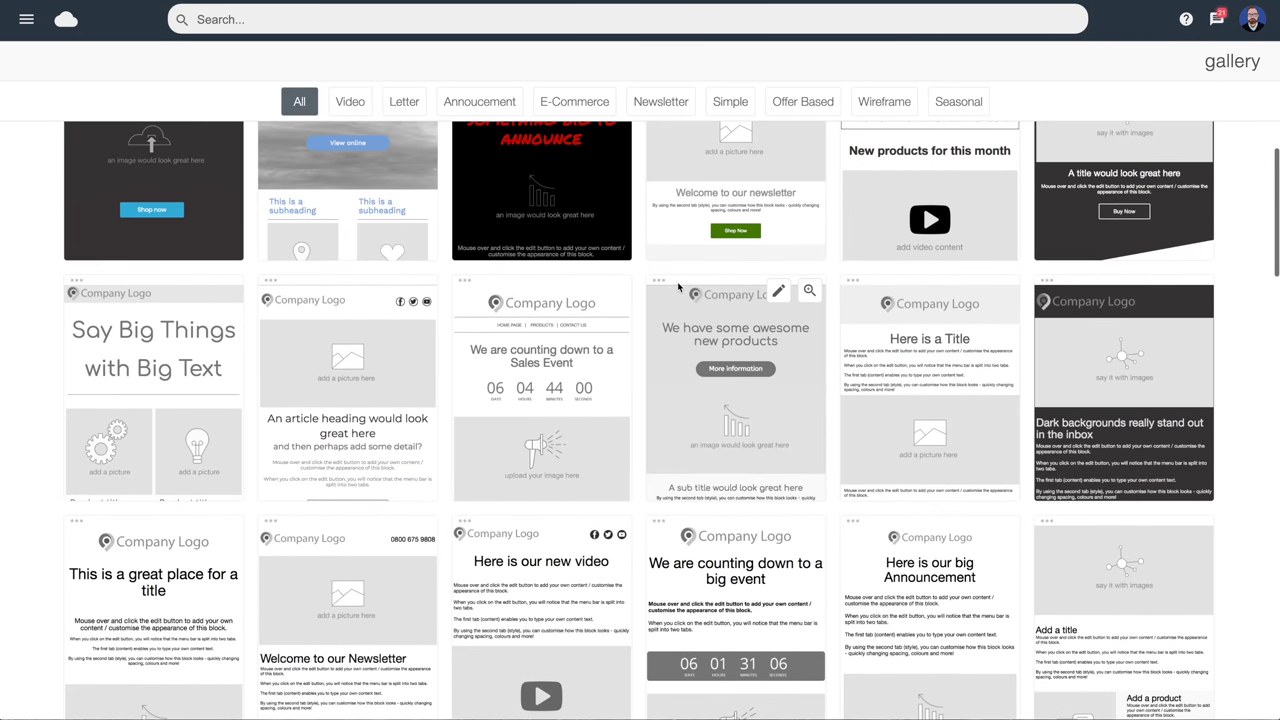
scroll(678, 287, "up", 1)
scroll(678, 287, "up", 5)
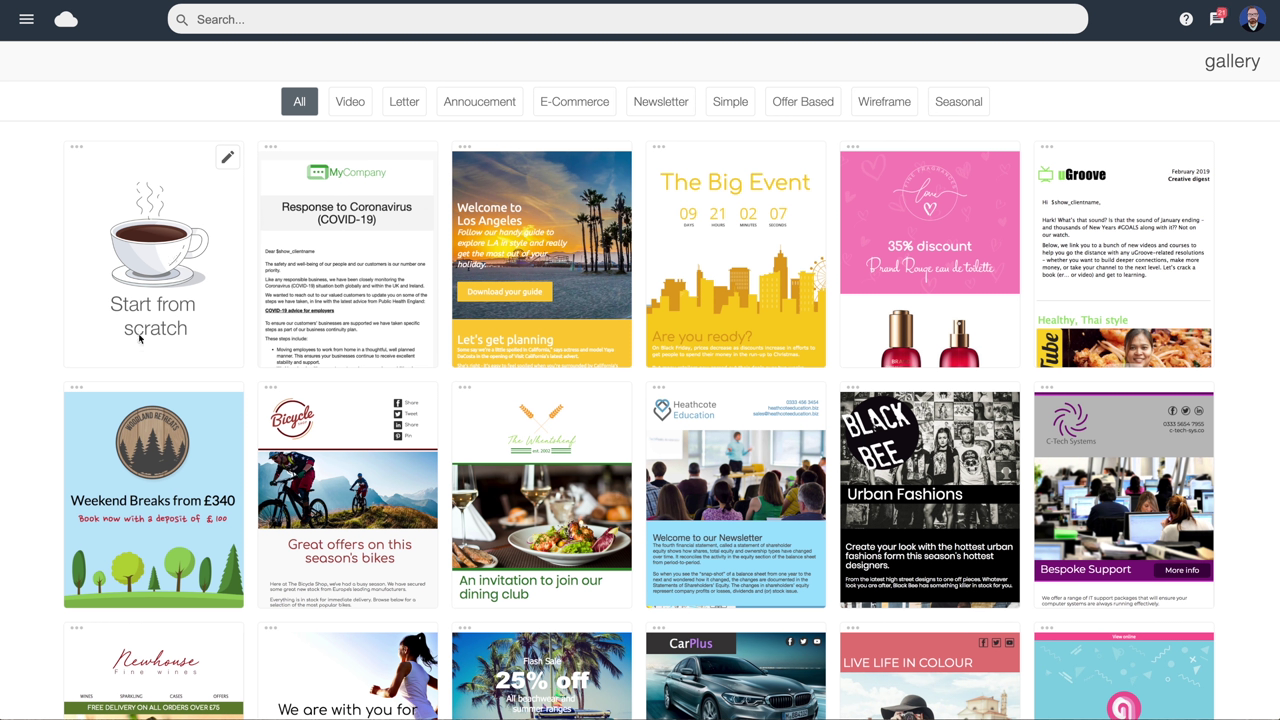
left_click(228, 158)
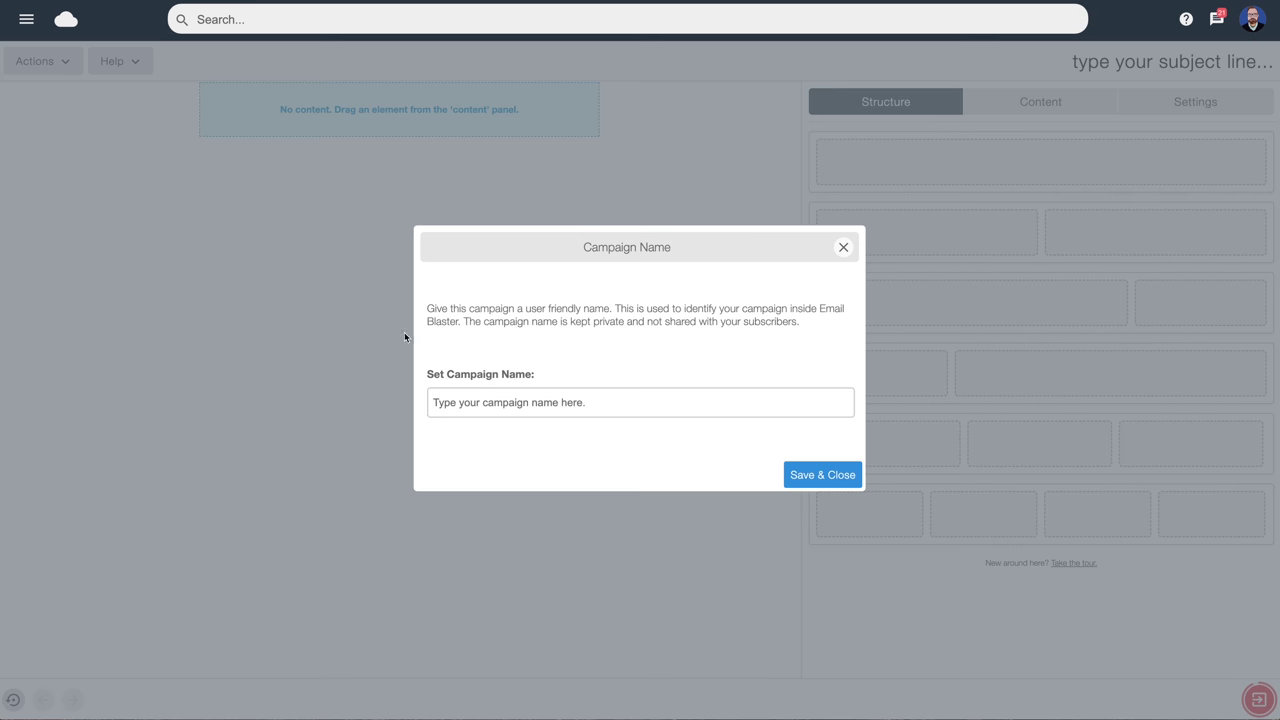
Name the campaign 'My First Campaign' and save the name
left_click(499, 402)
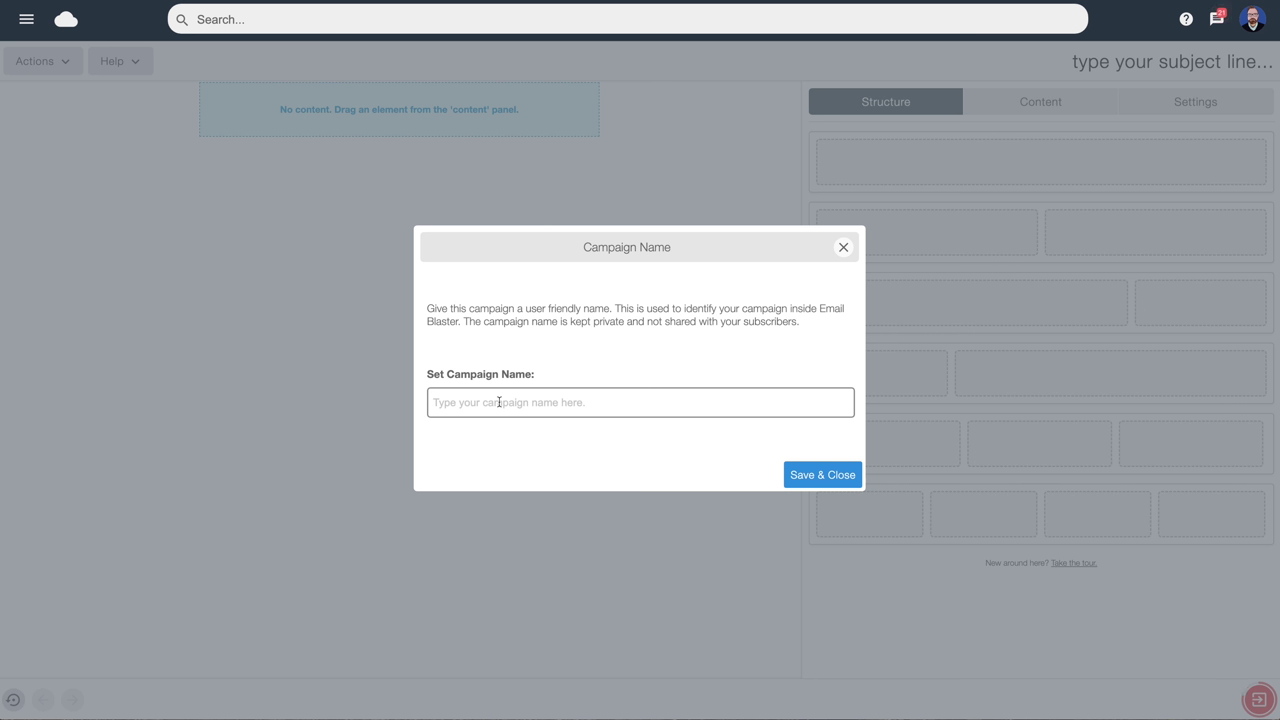
type("My First Campaign")
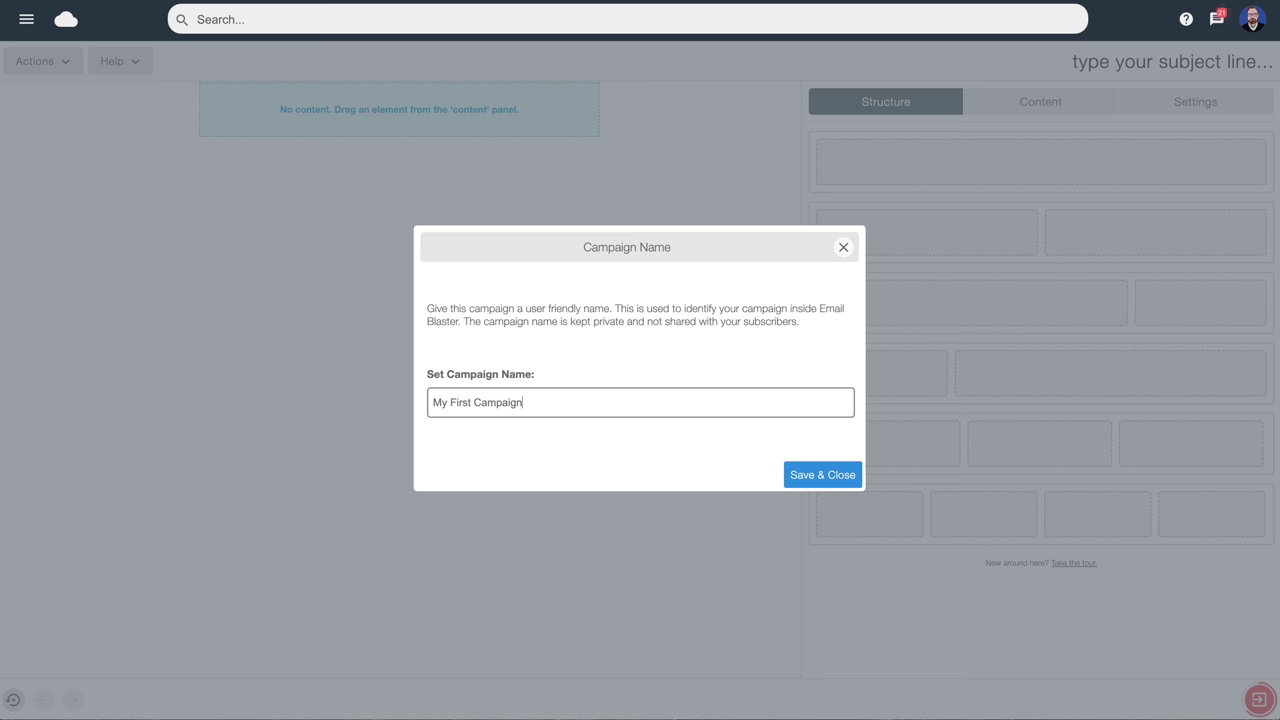
left_click(826, 475)
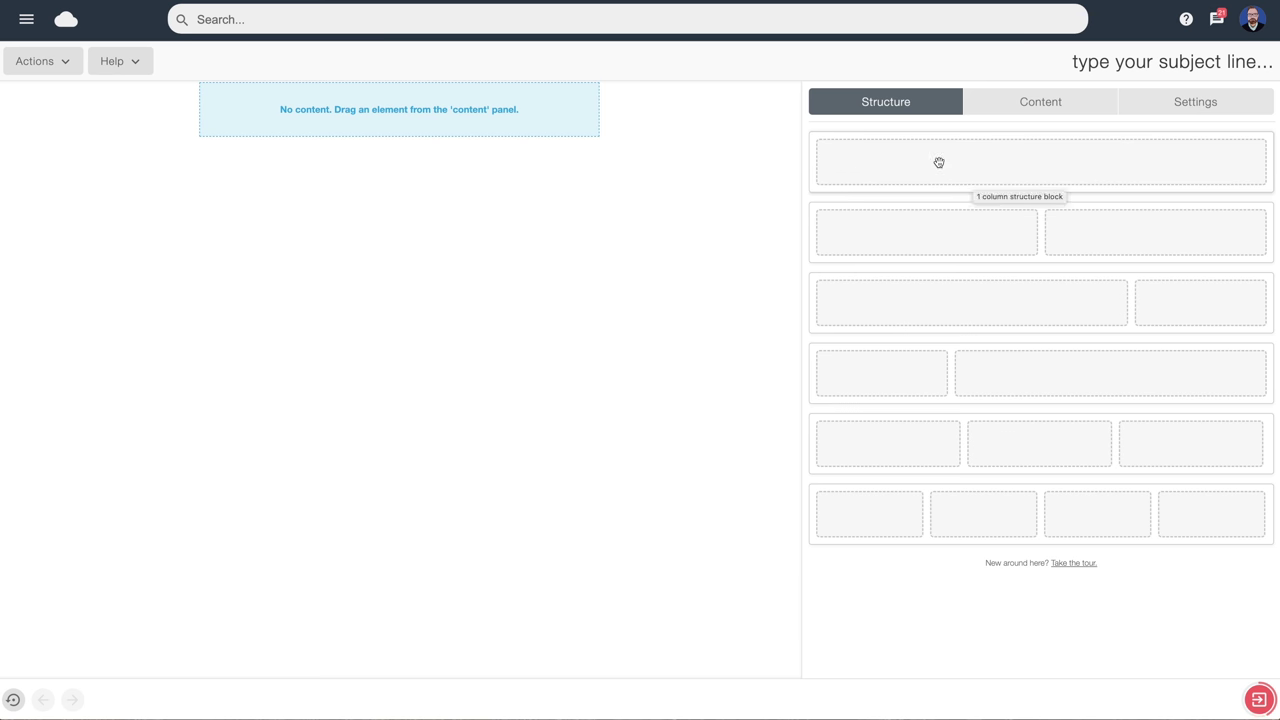
Add 1-, 2- and 3-column structure rows, then remove the 3-column row, leaving two rows
left_click_drag(937, 160, 447, 127)
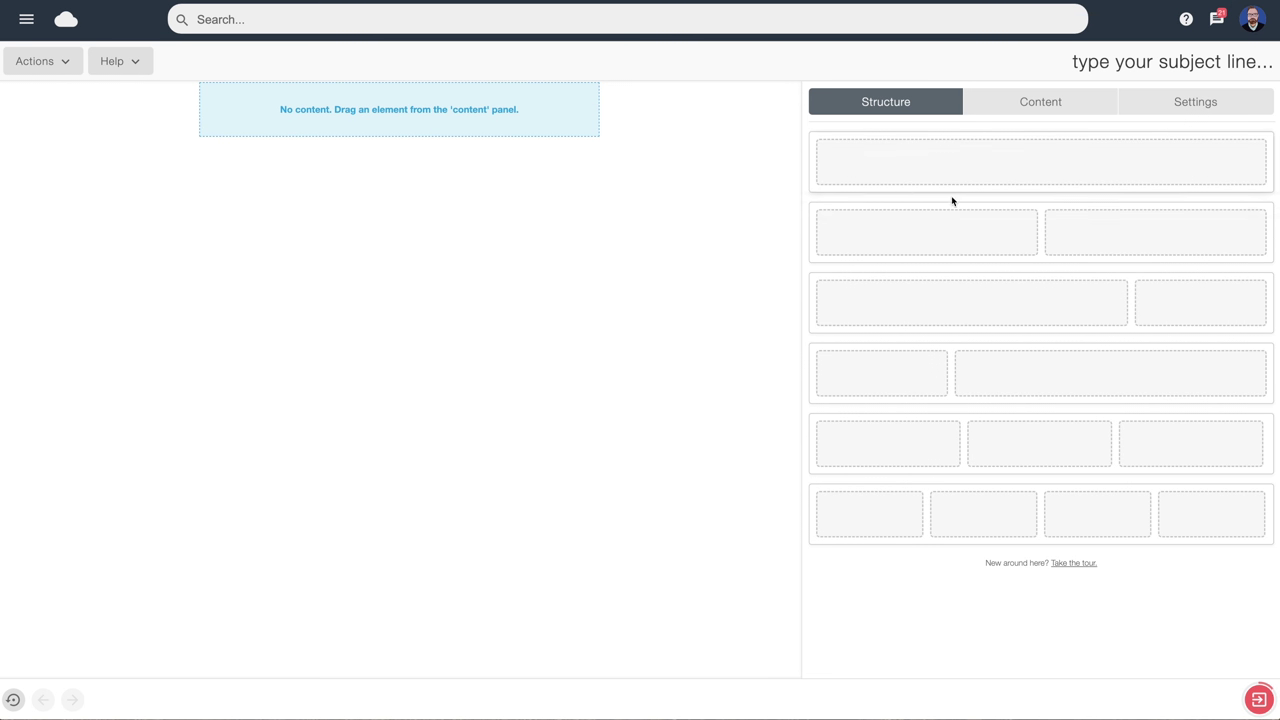
left_click_drag(1154, 237, 314, 94)
left_click_drag(1111, 426, 395, 147)
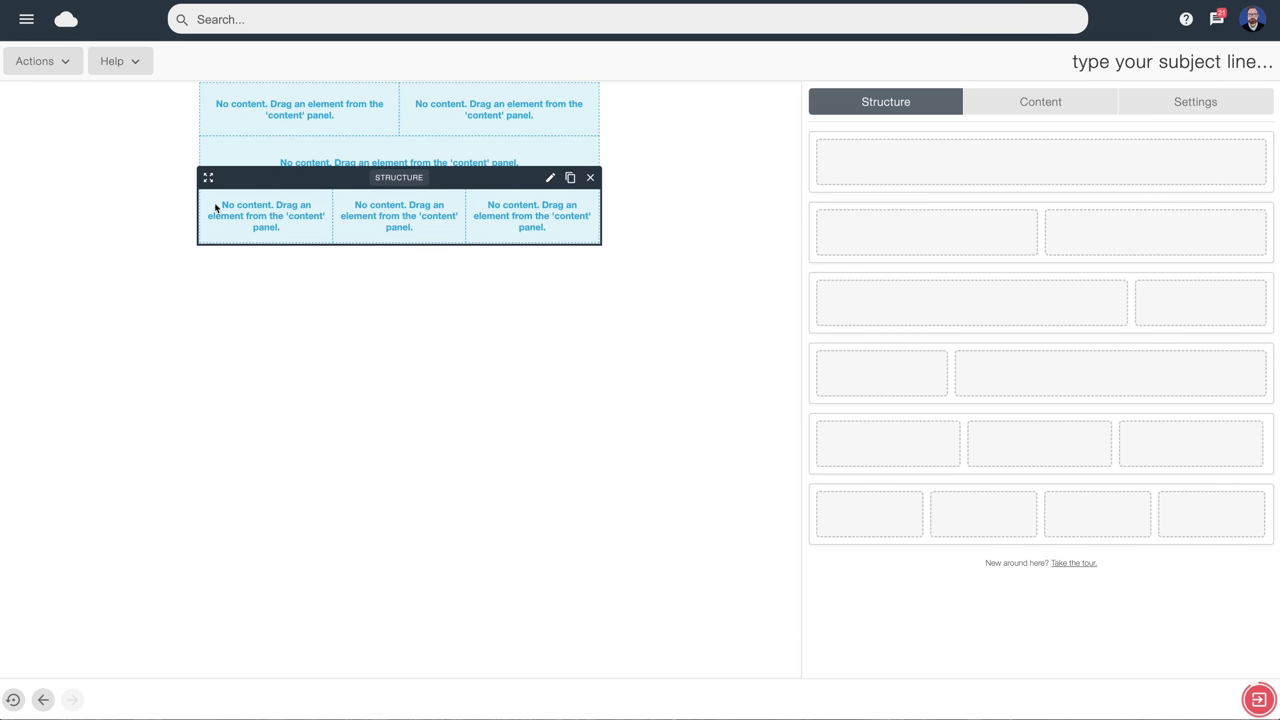
left_click_drag(208, 177, 211, 152)
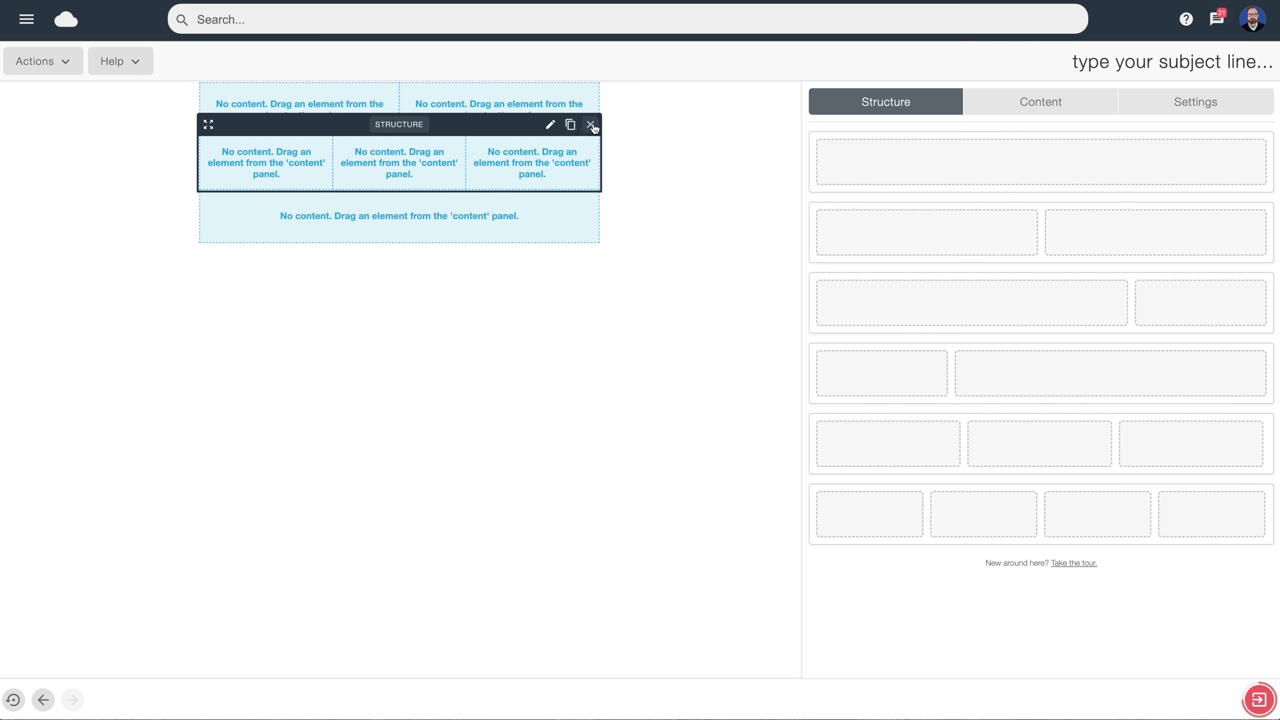
left_click(591, 125)
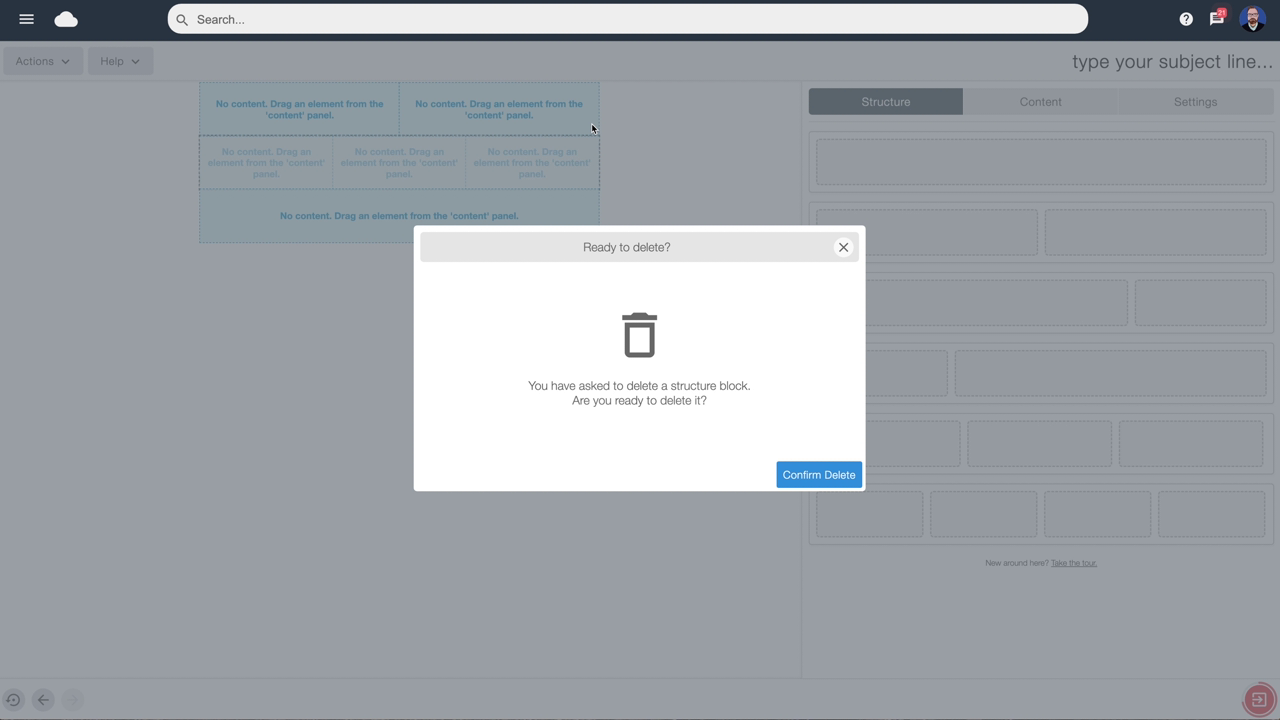
left_click(811, 477)
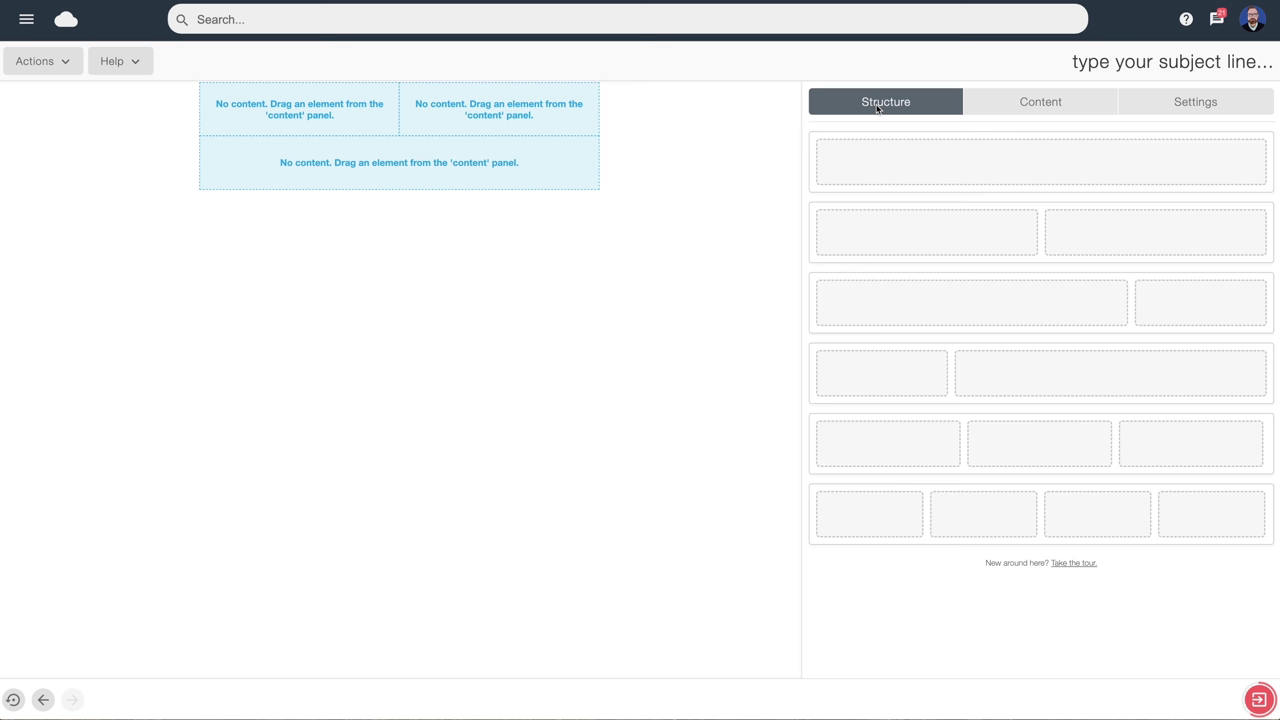
left_click(1029, 104)
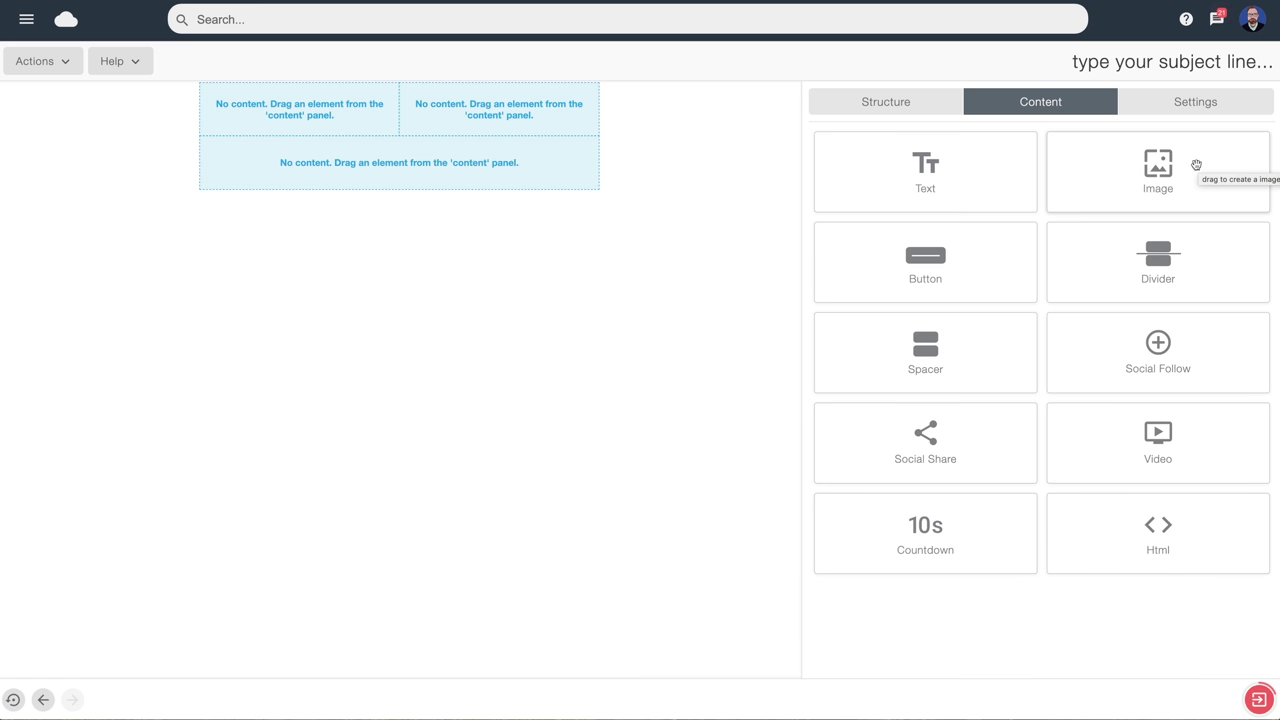
Place an image beside text, then a wide image, text, Buy Now button and divider below
left_click_drag(1167, 165, 310, 109)
left_click_drag(951, 165, 503, 125)
left_click_drag(1164, 166, 348, 282)
left_click_drag(950, 166, 405, 365)
left_click_drag(912, 284, 422, 457)
left_click_drag(1175, 262, 362, 540)
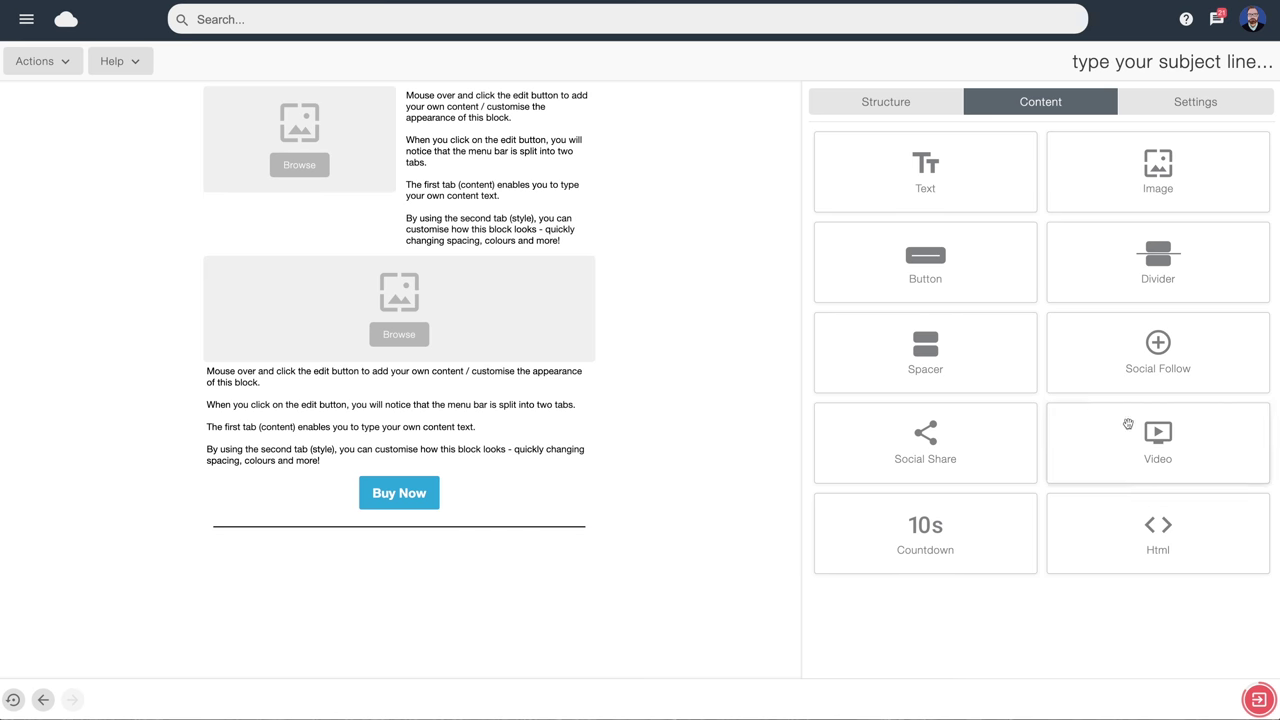
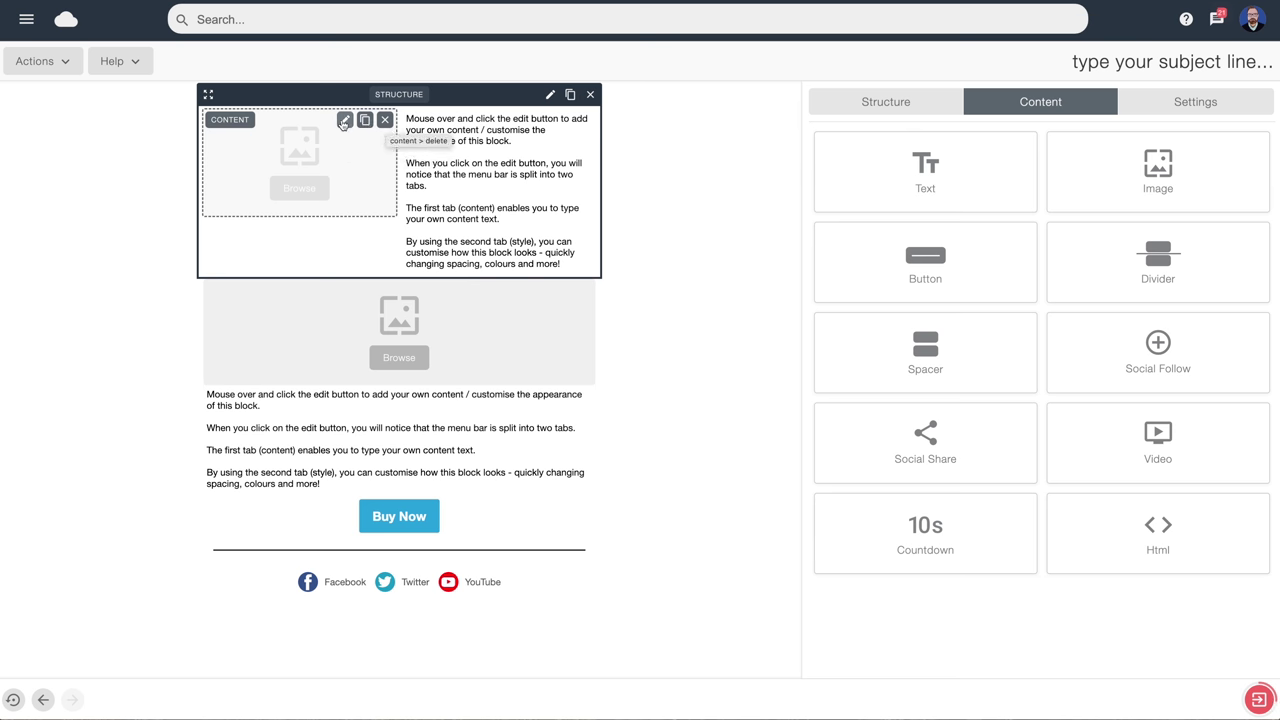
Upload logo.png to the file cloud and place it in the top block's empty image slot
left_click(344, 121)
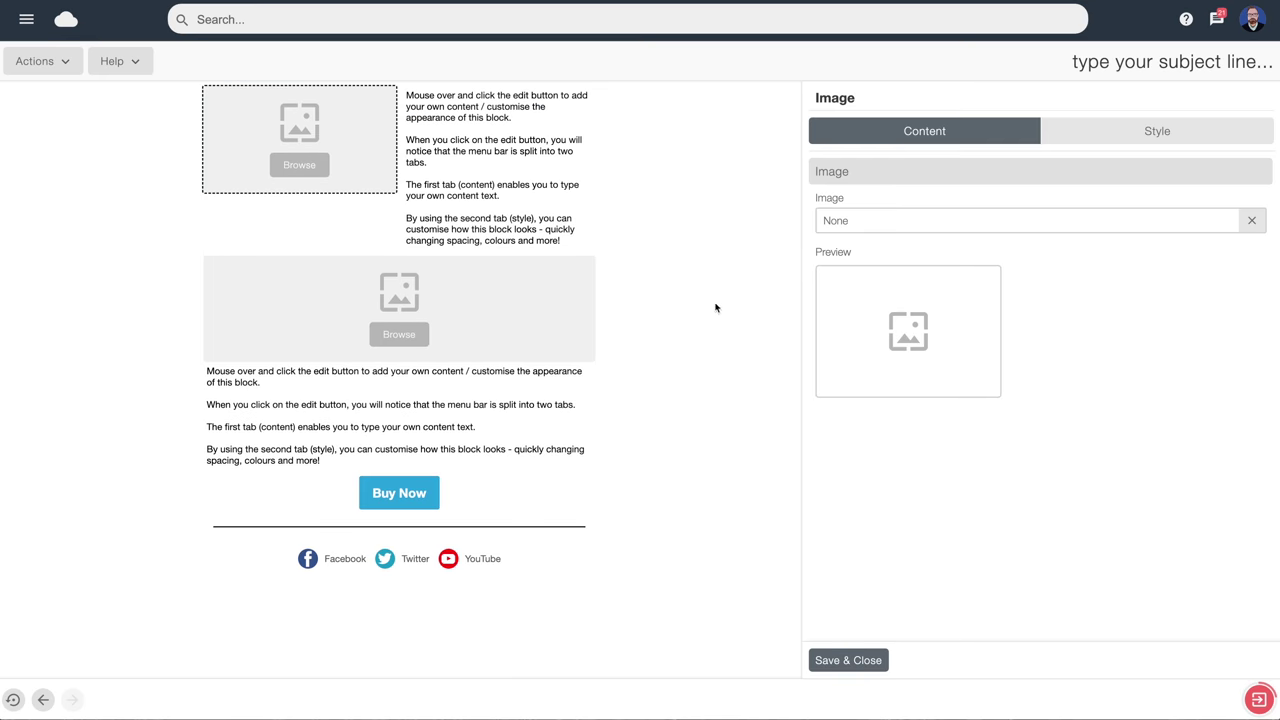
left_click(912, 332)
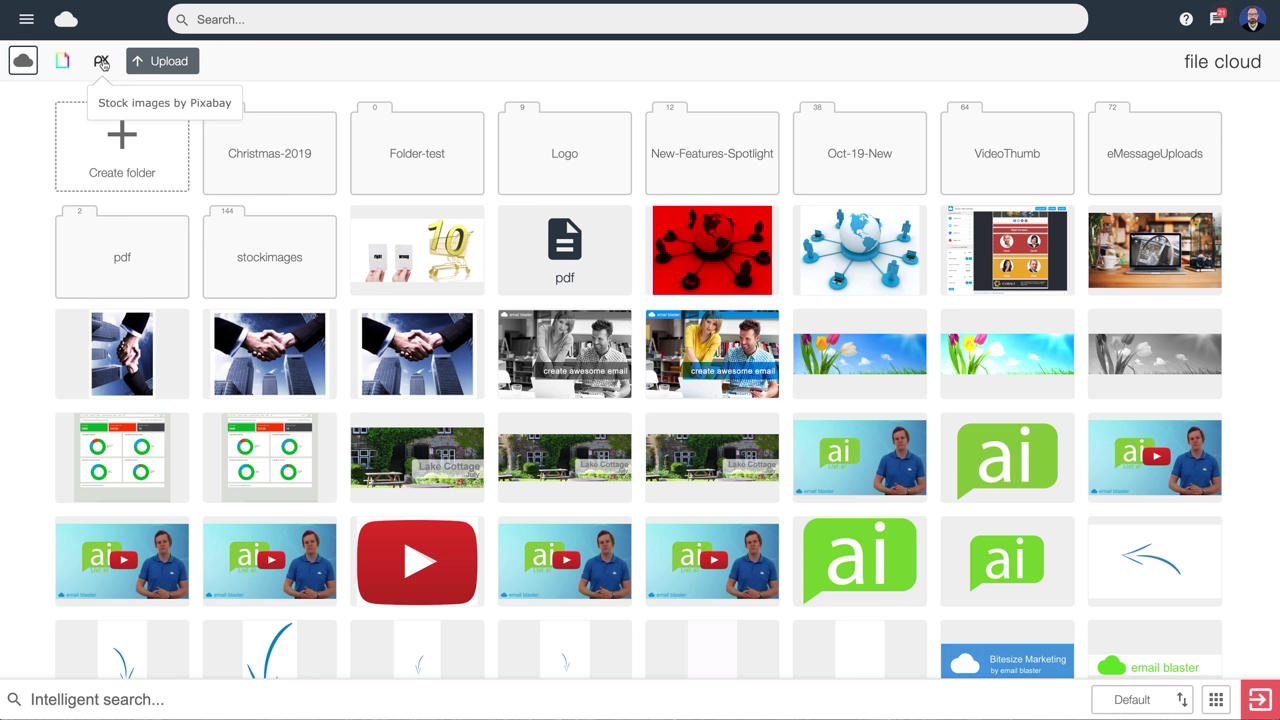
left_click(167, 62)
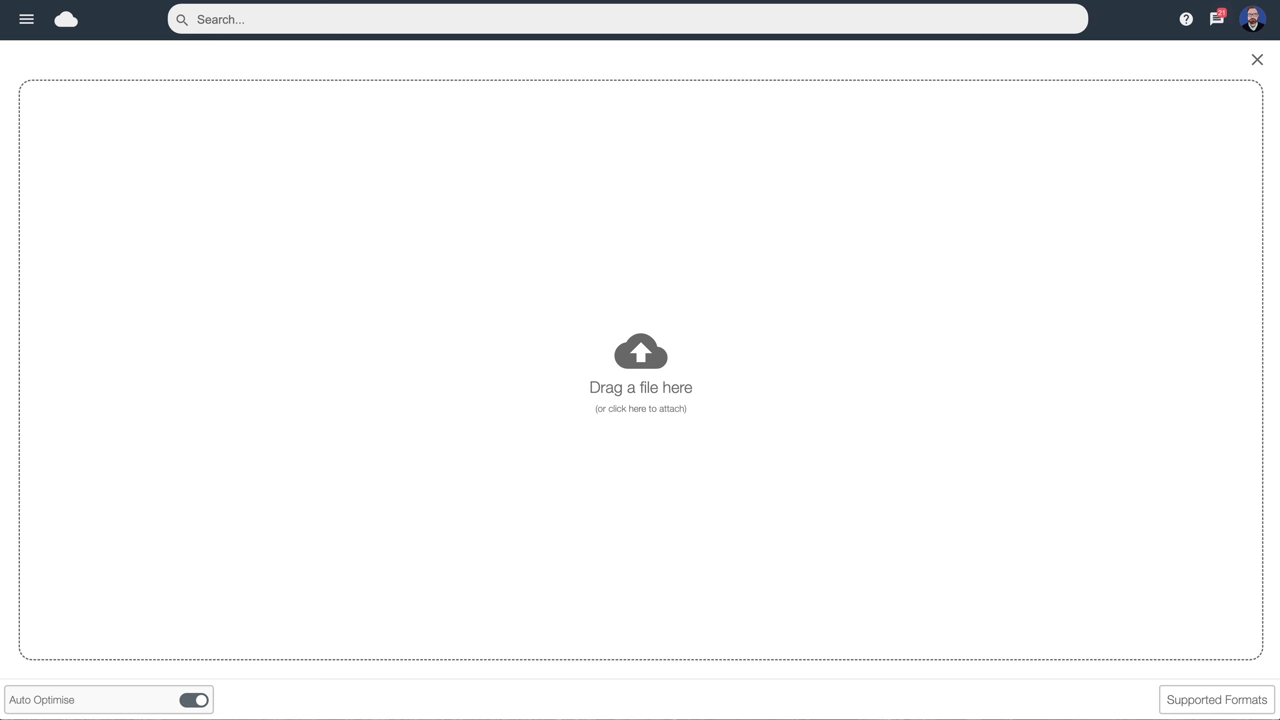
left_click_drag(14, 242, 646, 282)
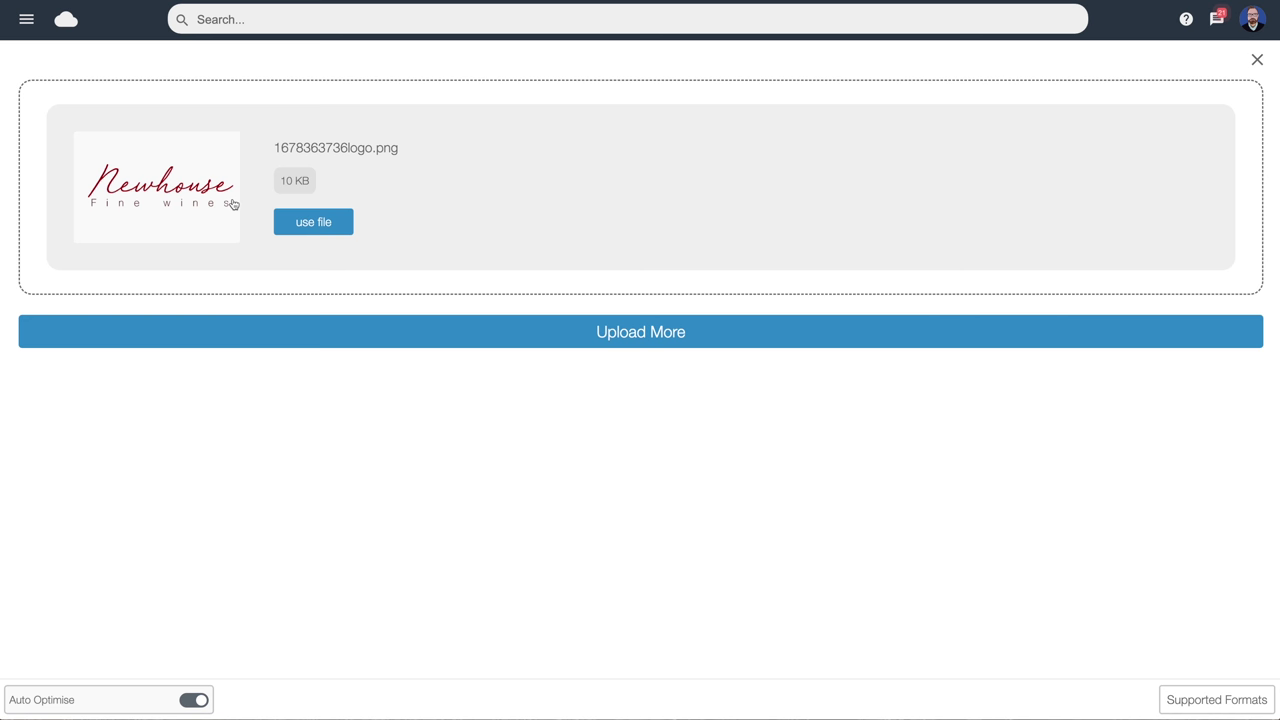
left_click(325, 225)
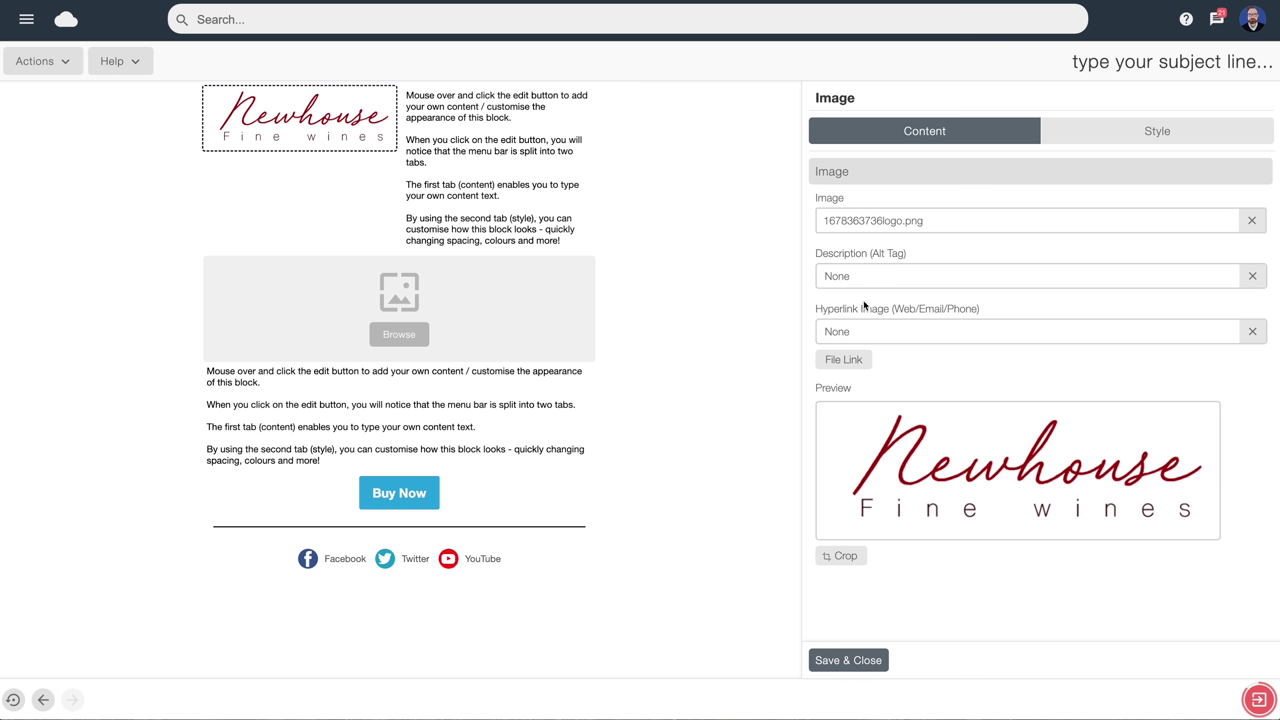
left_click(855, 330)
type("www.emailblasteruk.com")
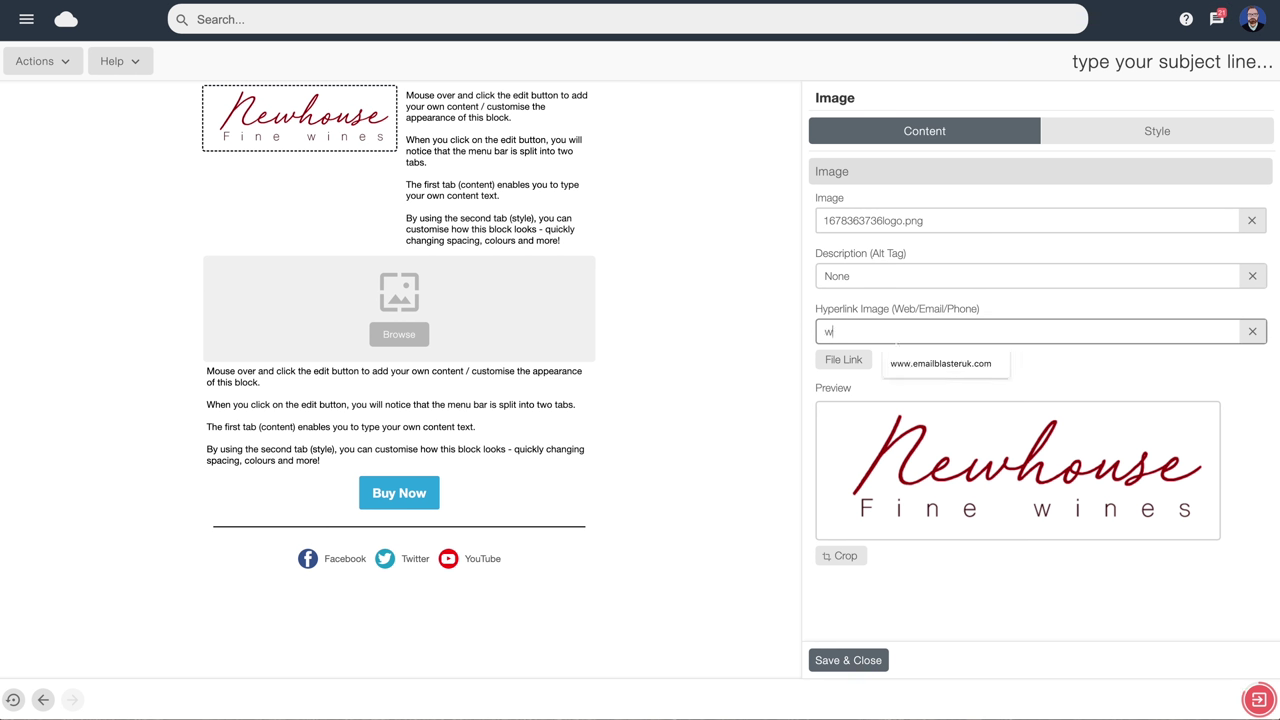
left_click(936, 371)
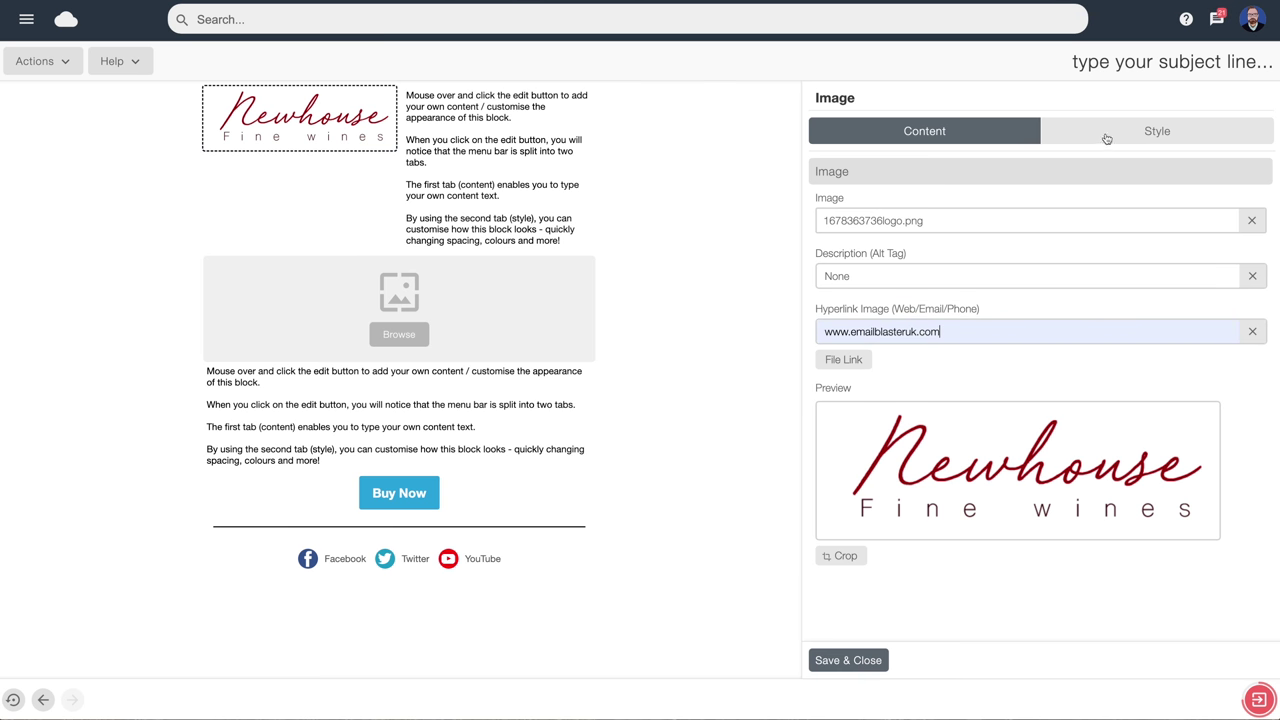
Resize the logo to 90%, centre it, add 17px vertical spacing, and save
left_click(1139, 137)
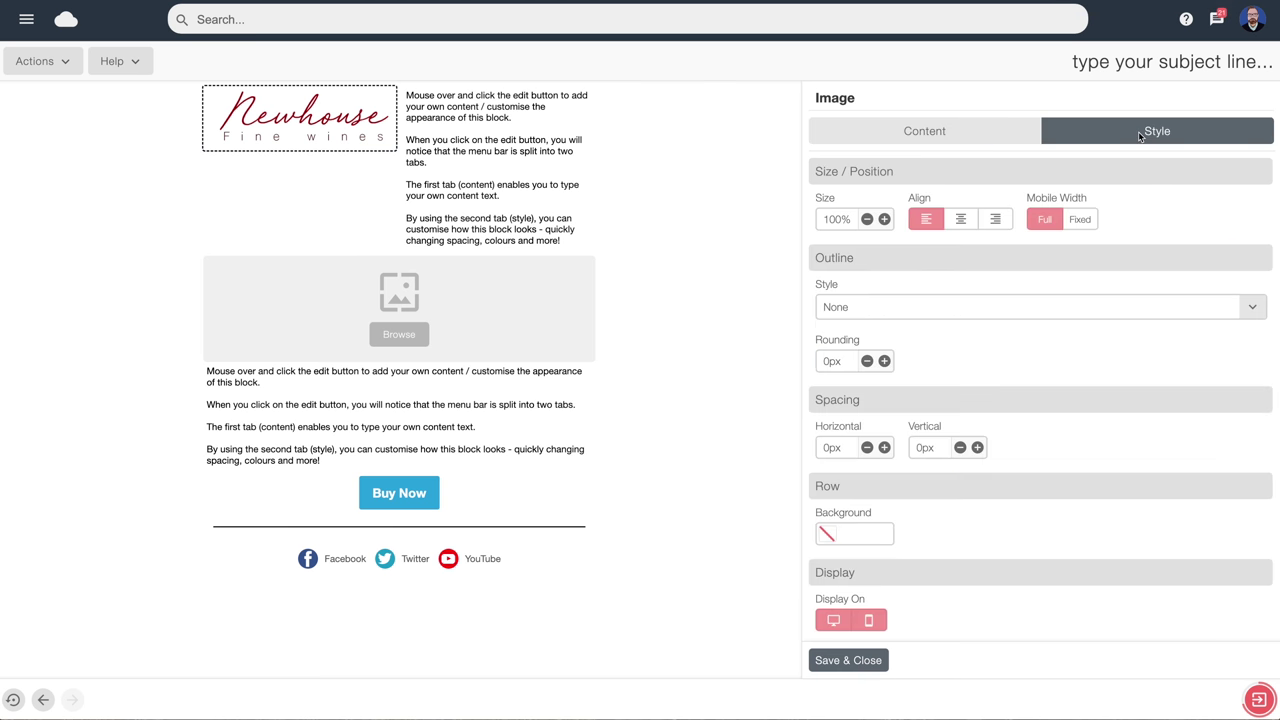
left_click(866, 220)
left_click(866, 220)
left_click(866, 220)
left_click(866, 220)
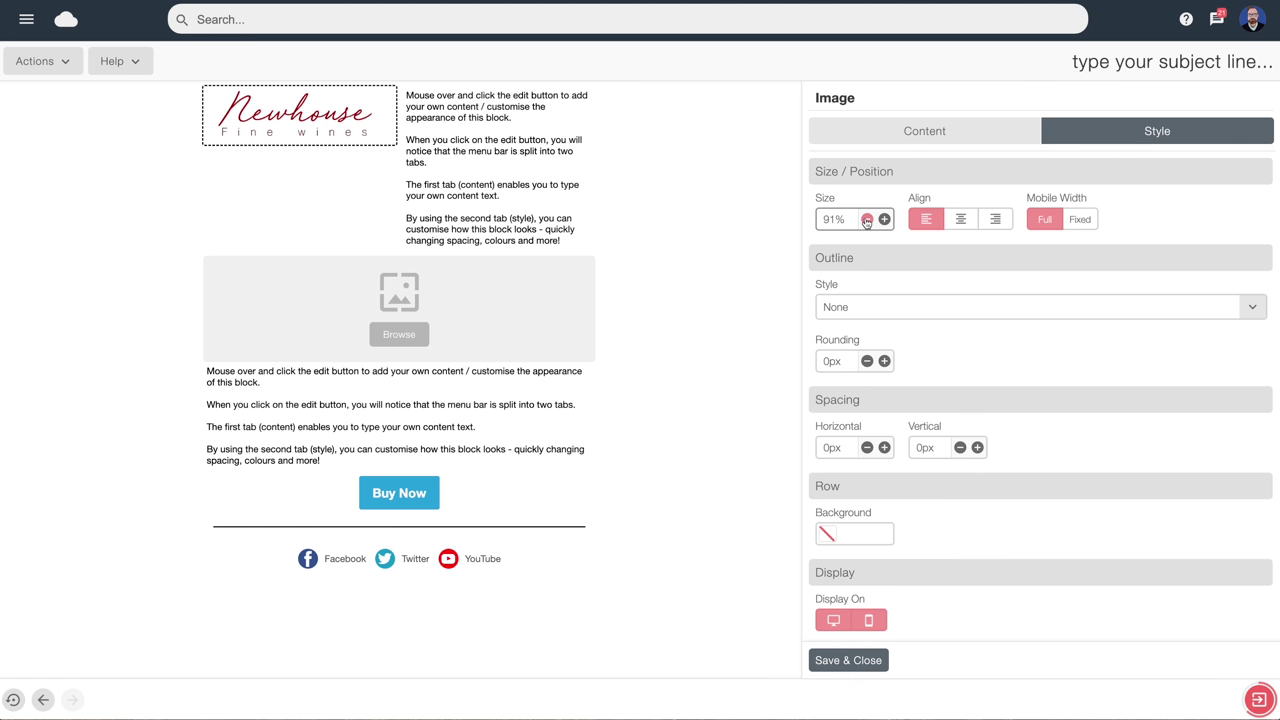
left_click(961, 222)
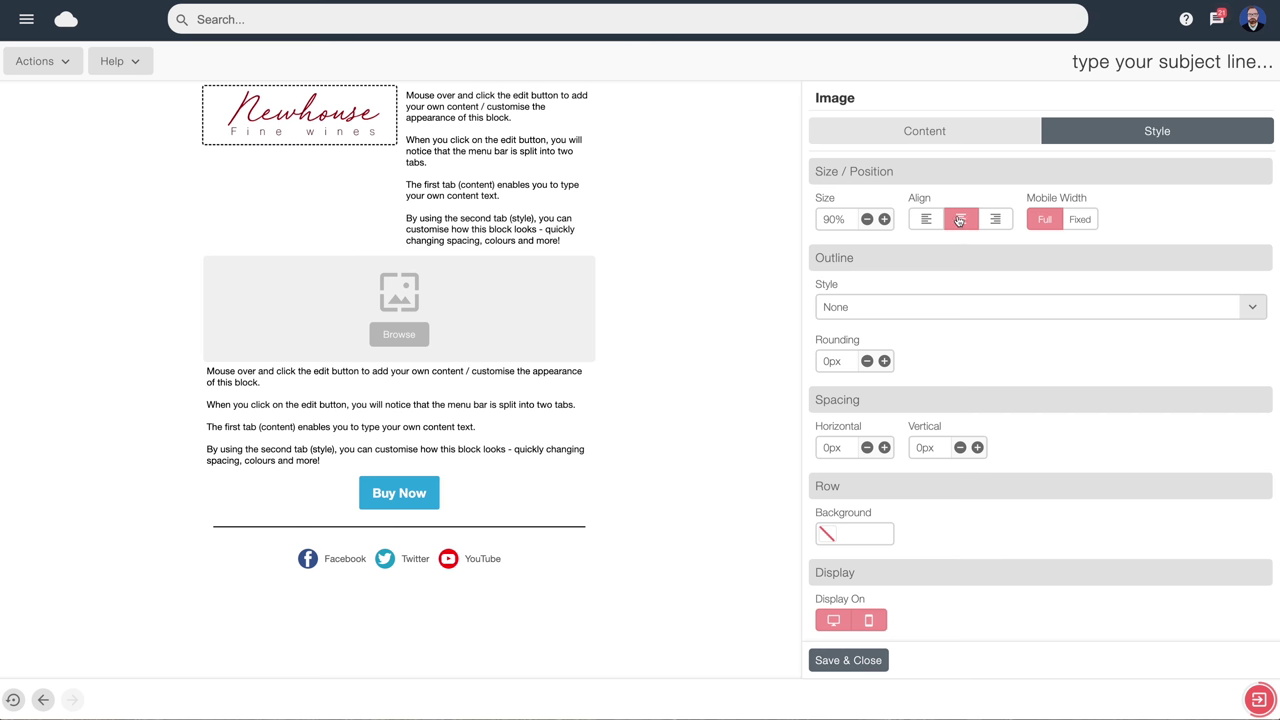
left_click(977, 447)
left_click(977, 447)
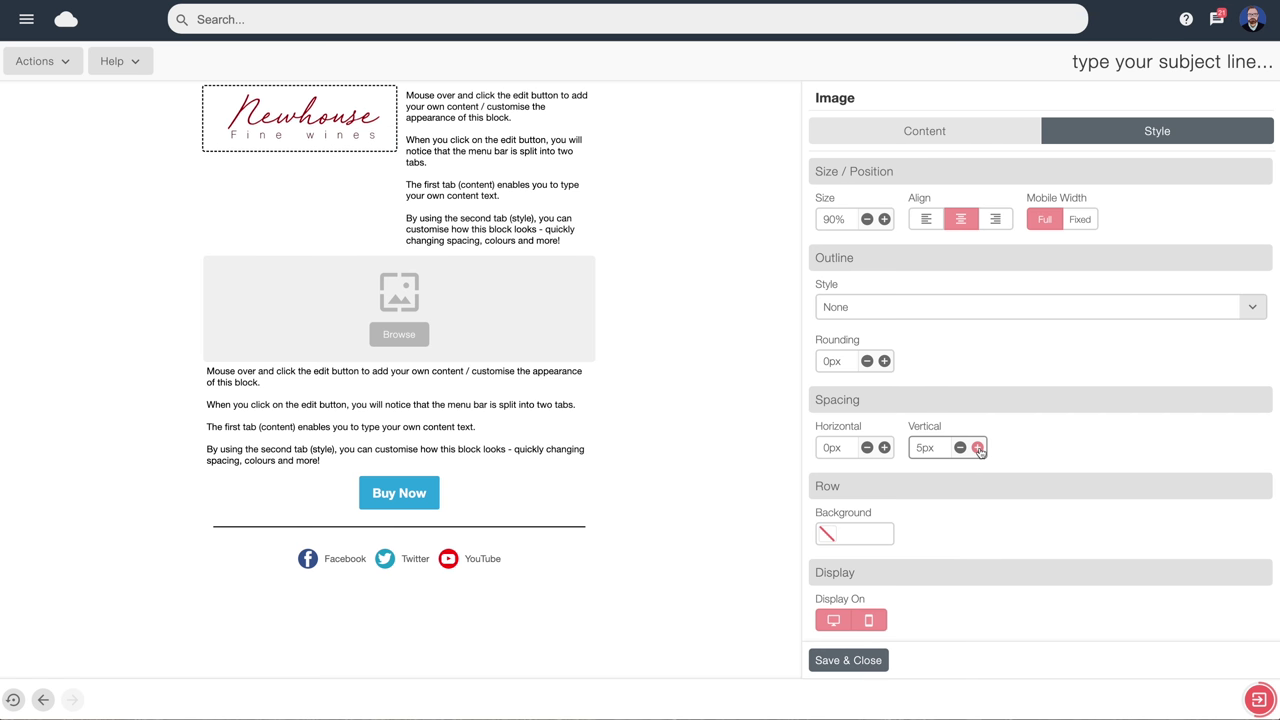
left_click(977, 447)
left_click(977, 447)
left_click(977, 447)
left_click(977, 447)
left_click(977, 447)
left_click(977, 447)
left_click(977, 447)
left_click(977, 447)
left_click(977, 447)
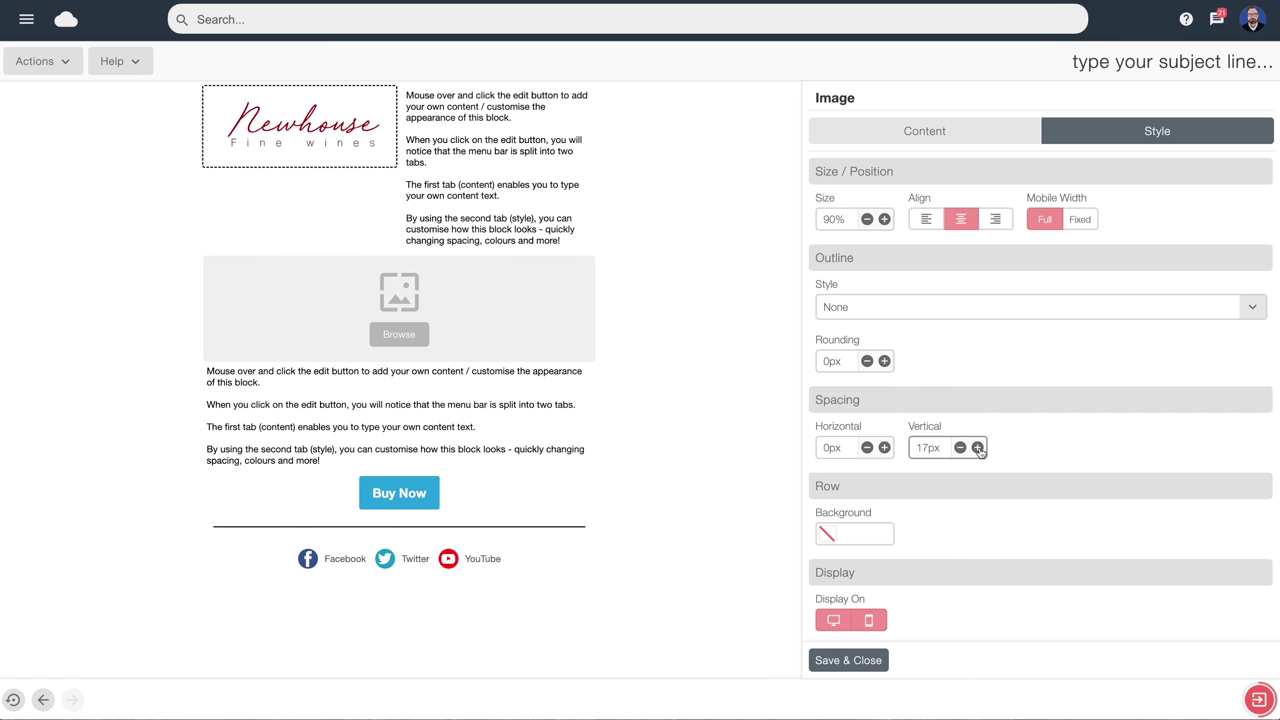
left_click(842, 662)
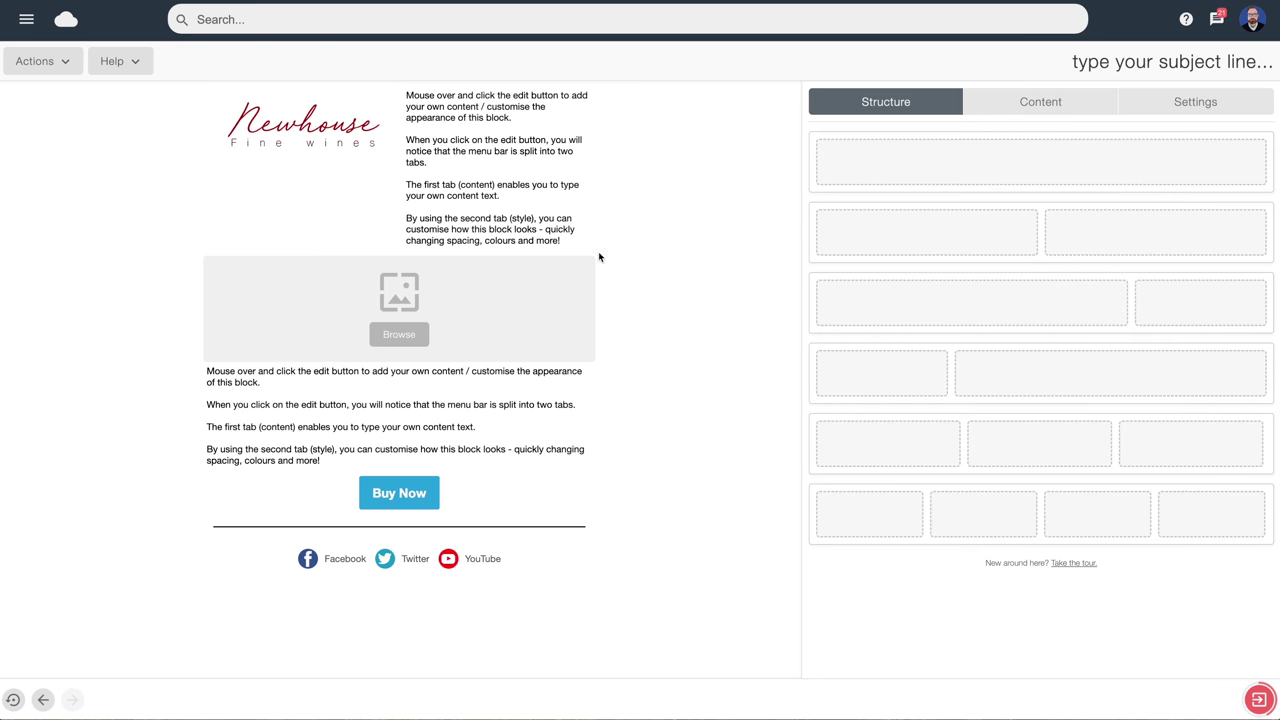
Replace the placeholder text beside the logo with a 'Tel:' line giving the company phone number
mouse_move(476, 120)
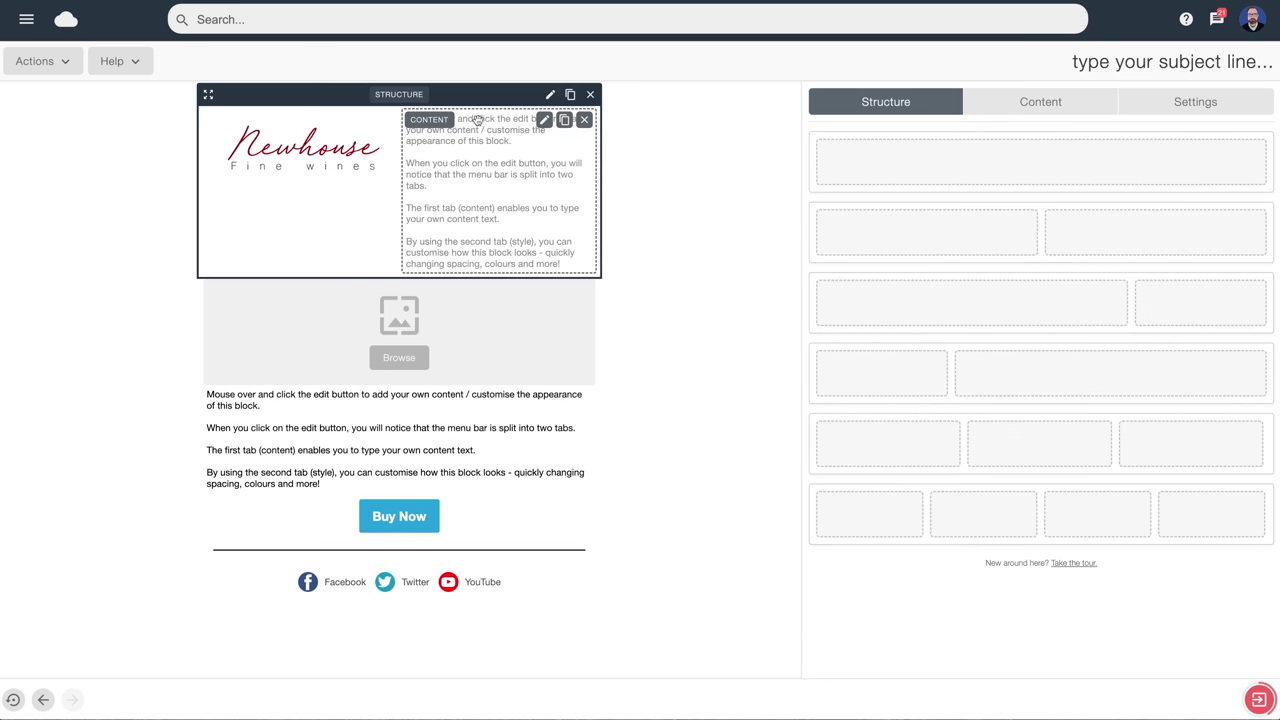
left_click(543, 120)
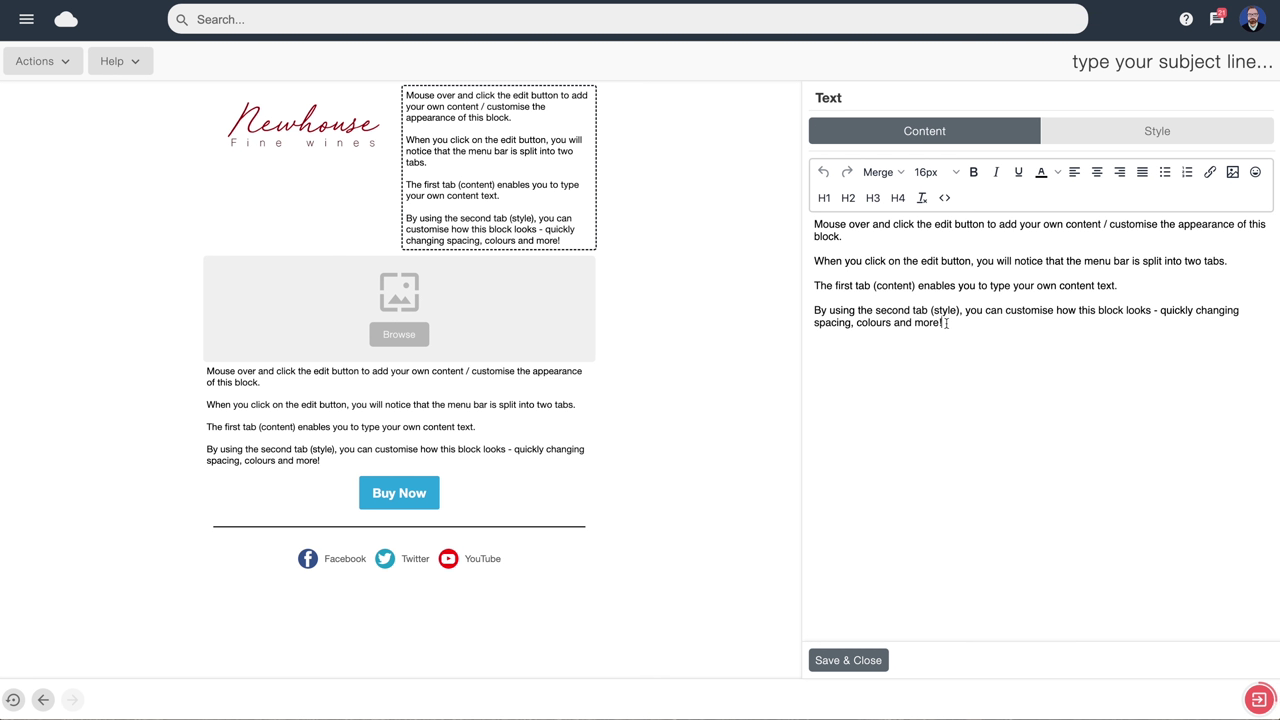
left_click_drag(946, 323, 812, 231)
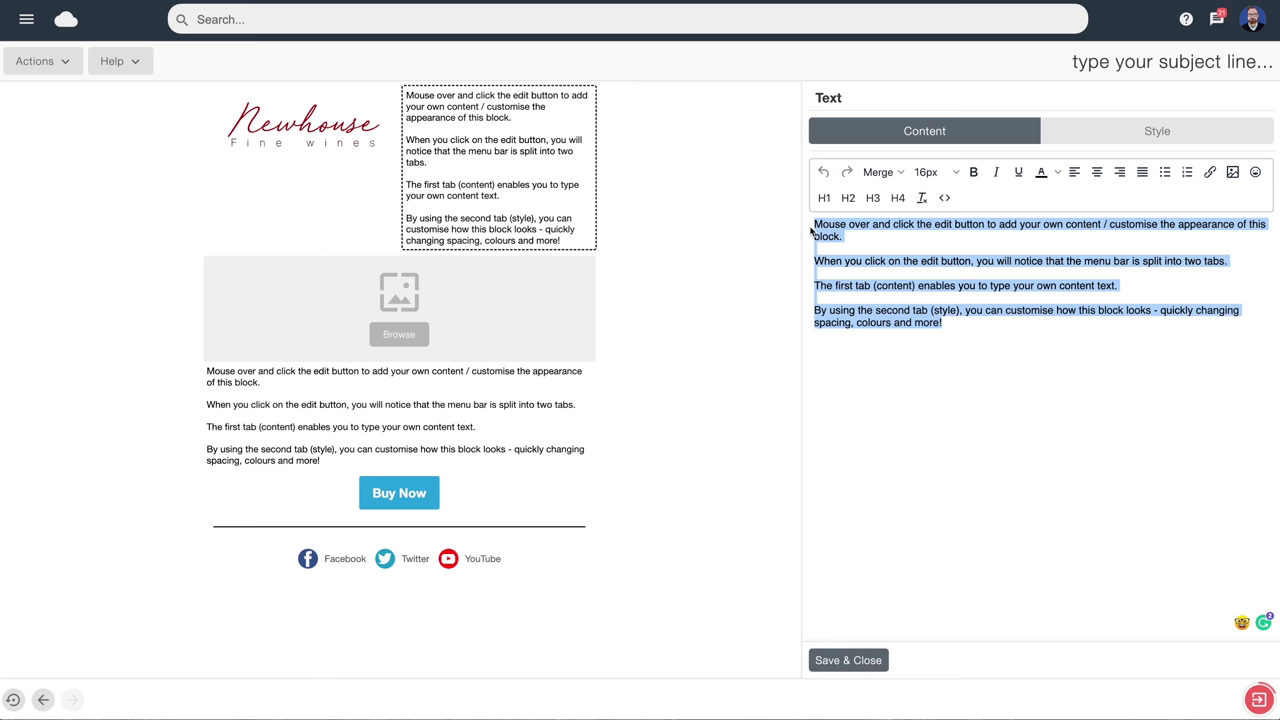
key("BackSpace")
type("Tel")
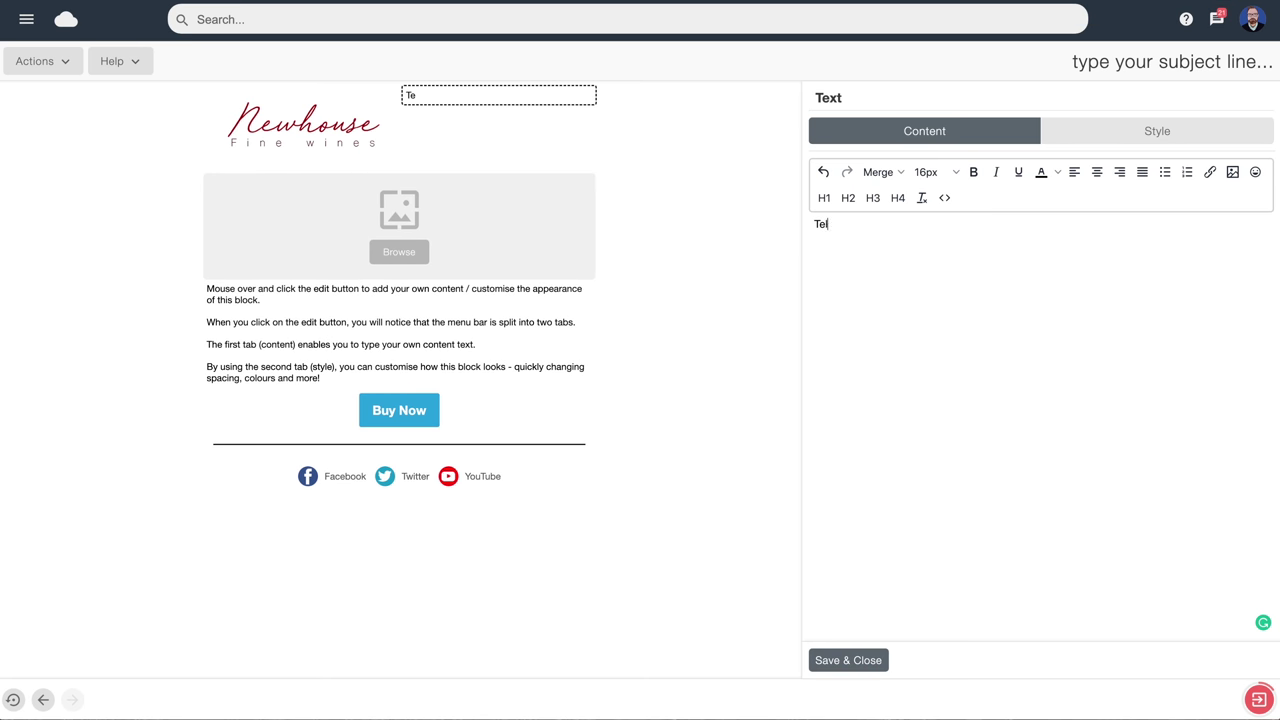
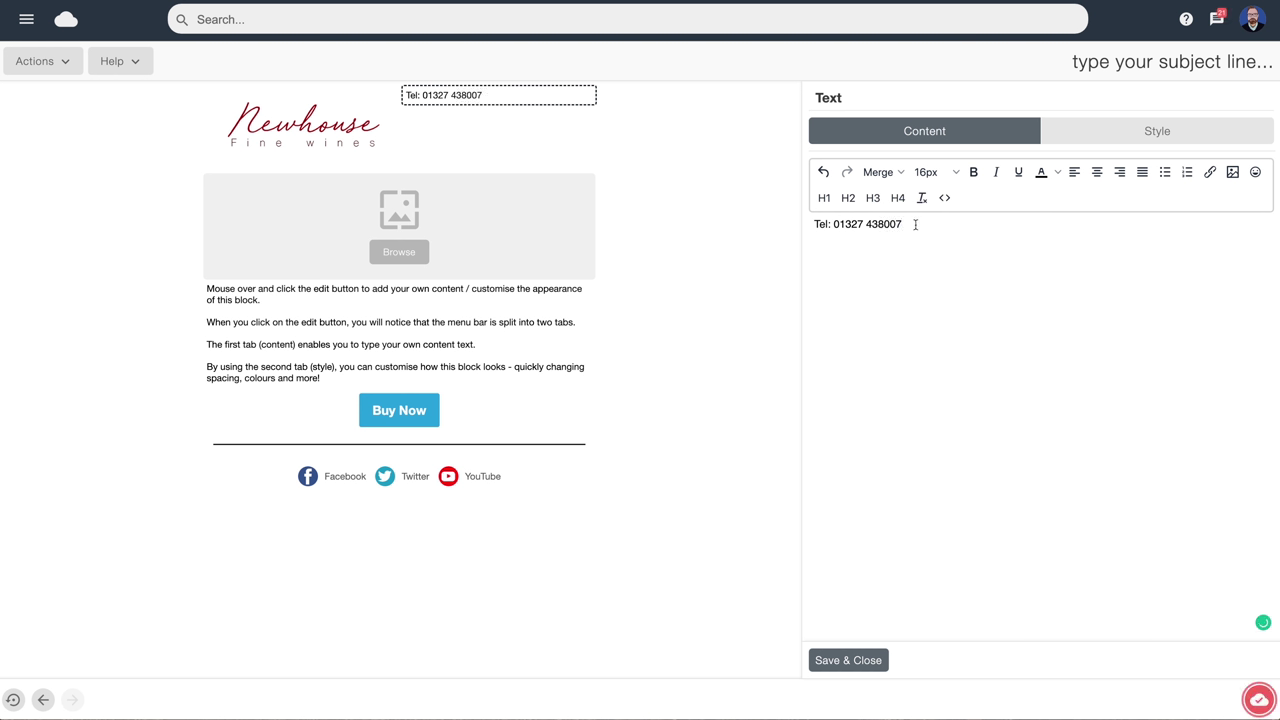
Make the telephone text 21px, right-aligned and crimson red #cc0033
left_click(1157, 132)
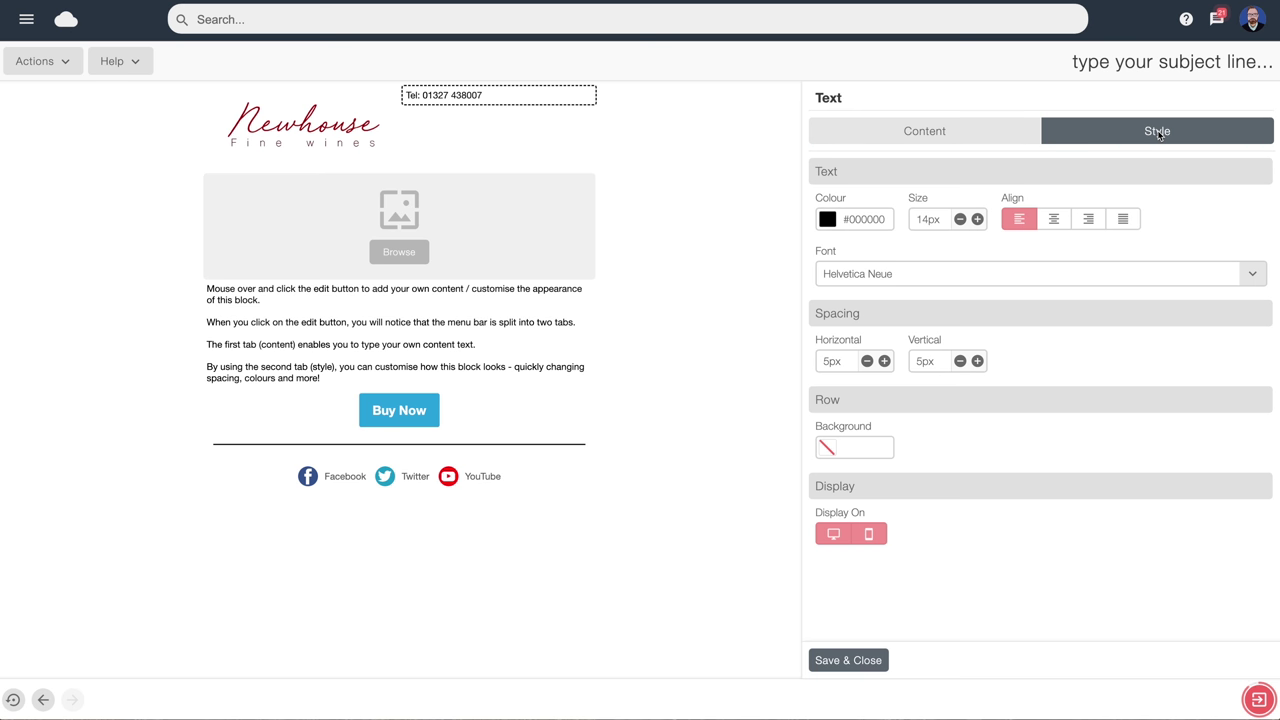
left_click(977, 220)
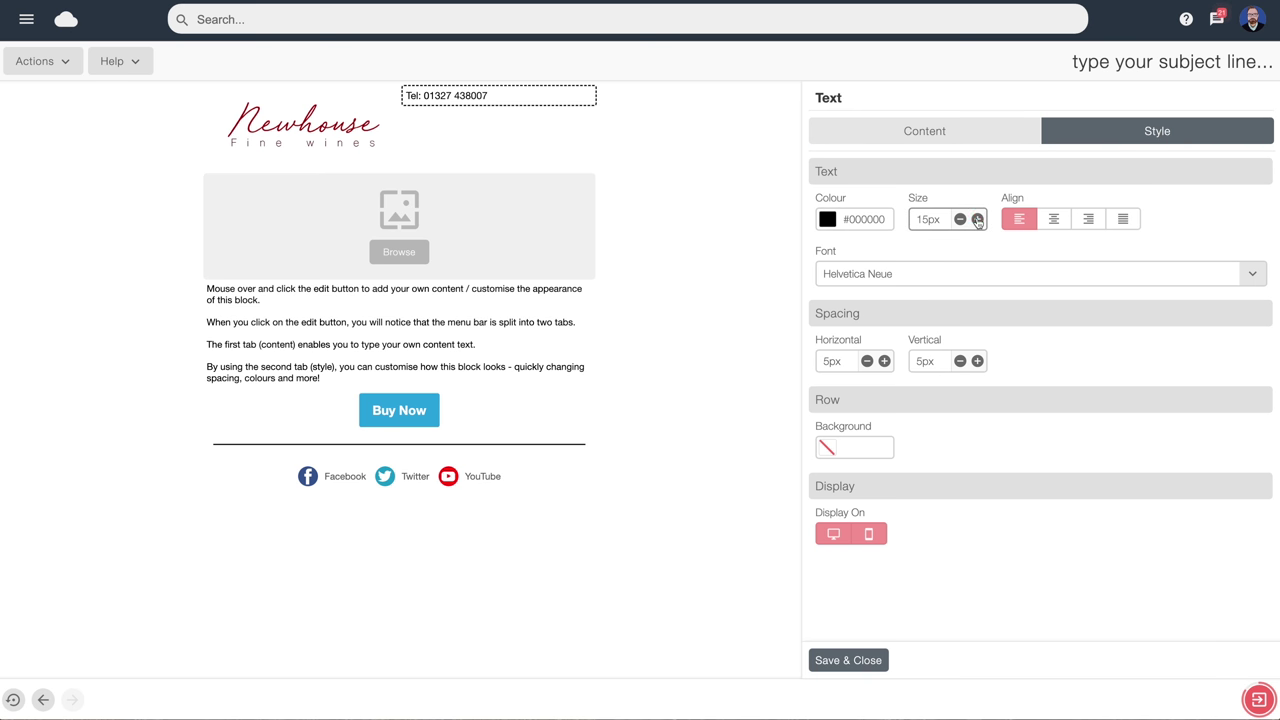
left_click(977, 220)
left_click(977, 220)
left_click(977, 220)
left_click(977, 220)
left_click(977, 220)
left_click(977, 220)
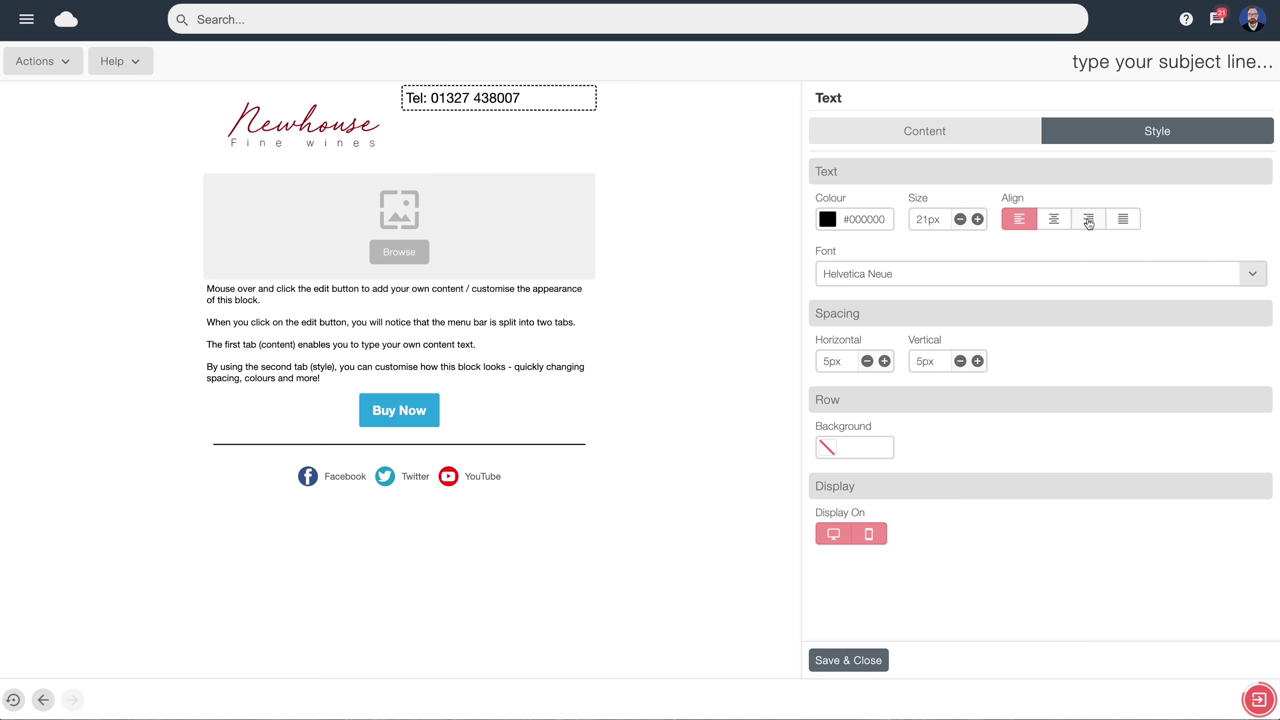
left_click(1089, 223)
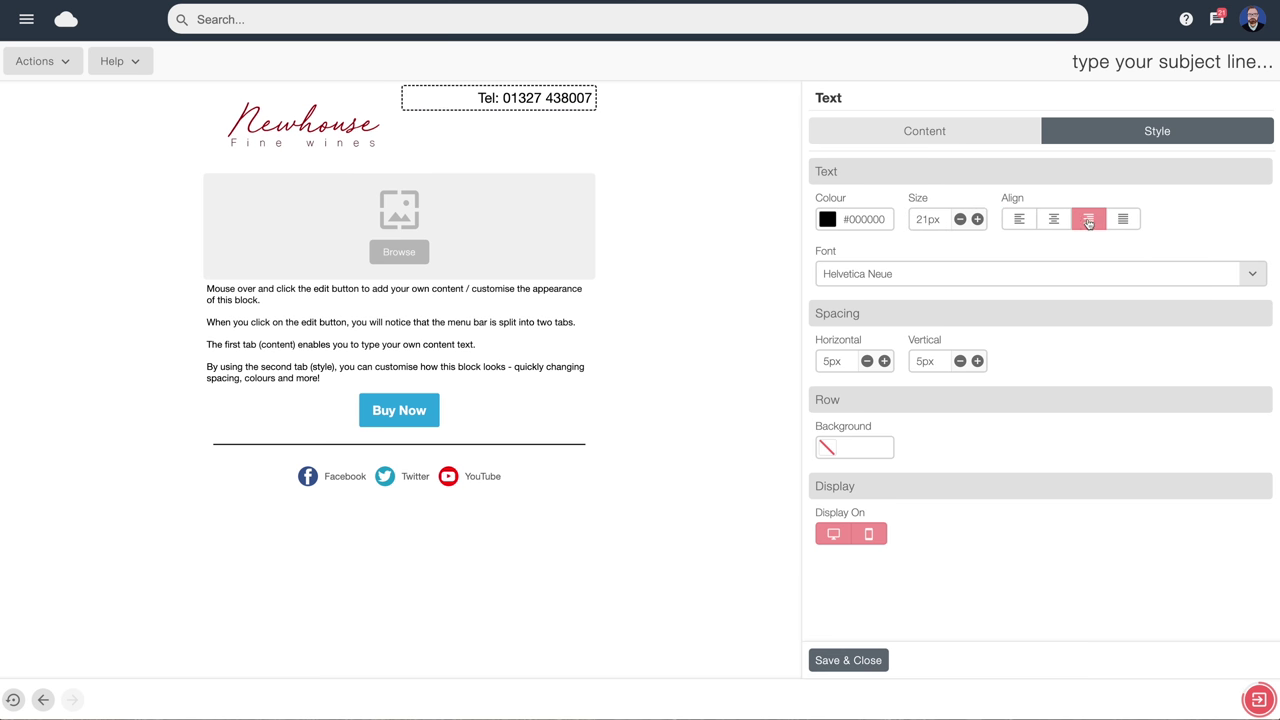
left_click(866, 220)
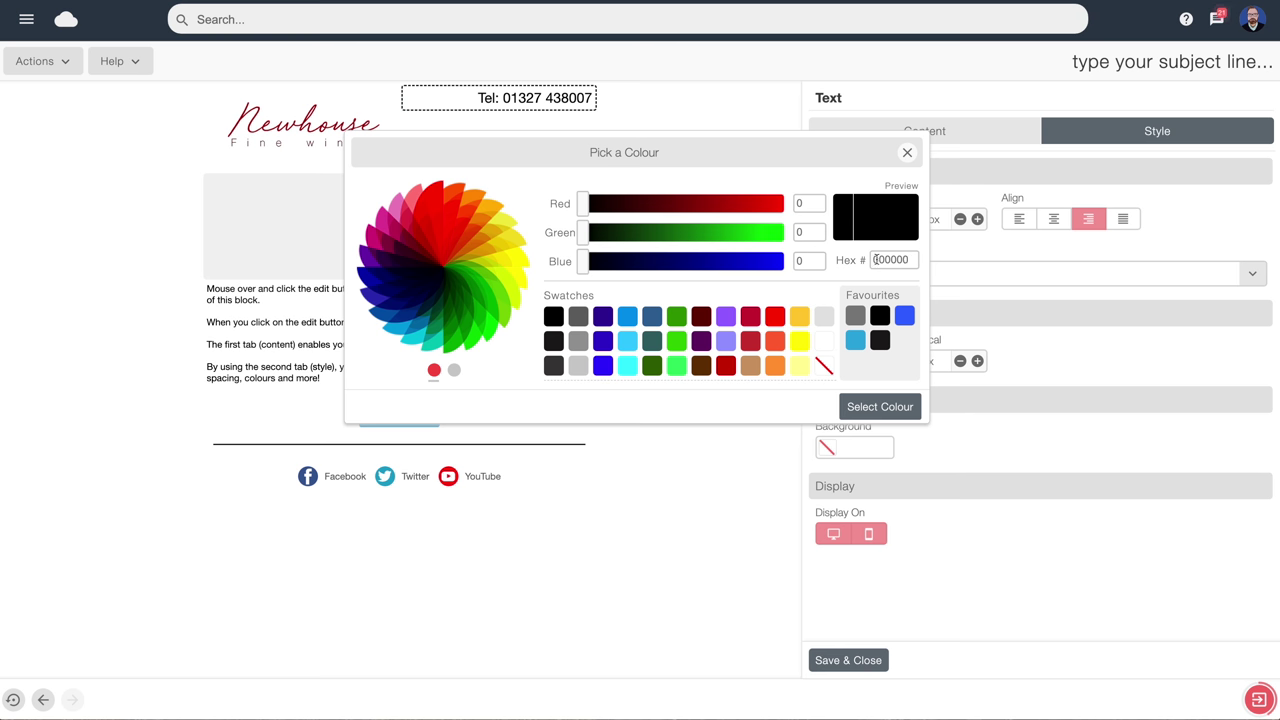
left_click(750, 318)
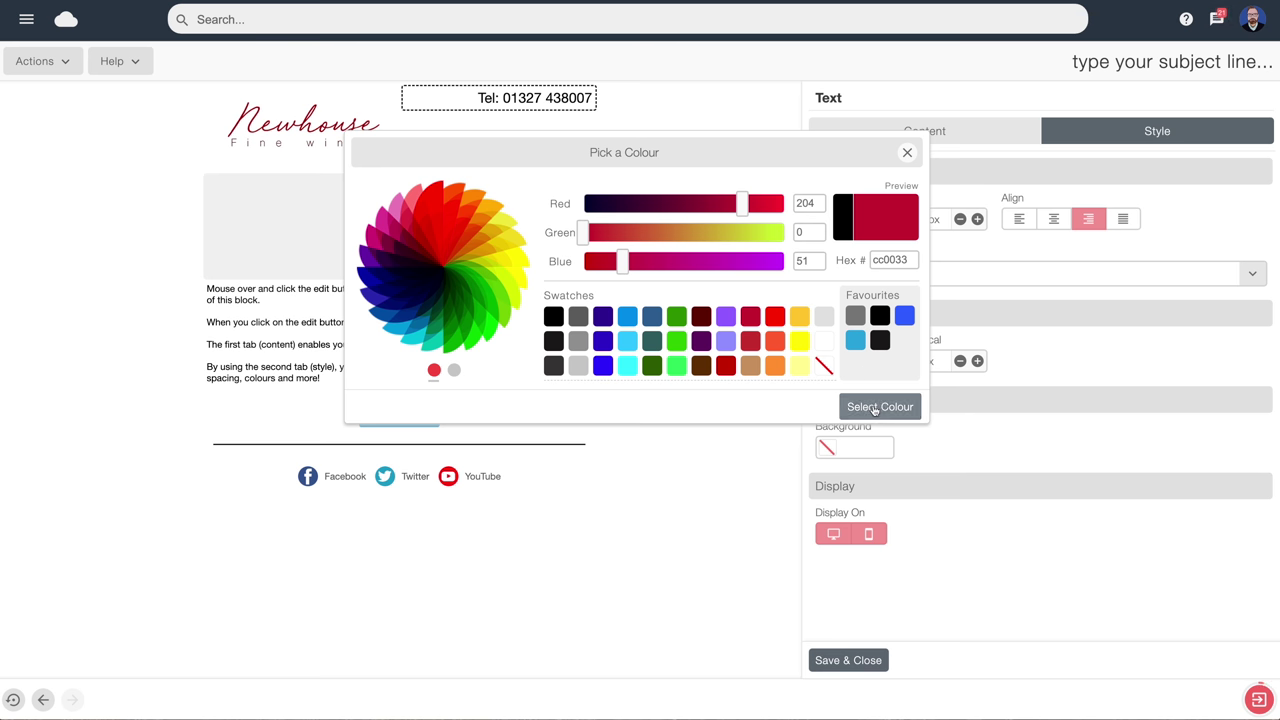
left_click(874, 408)
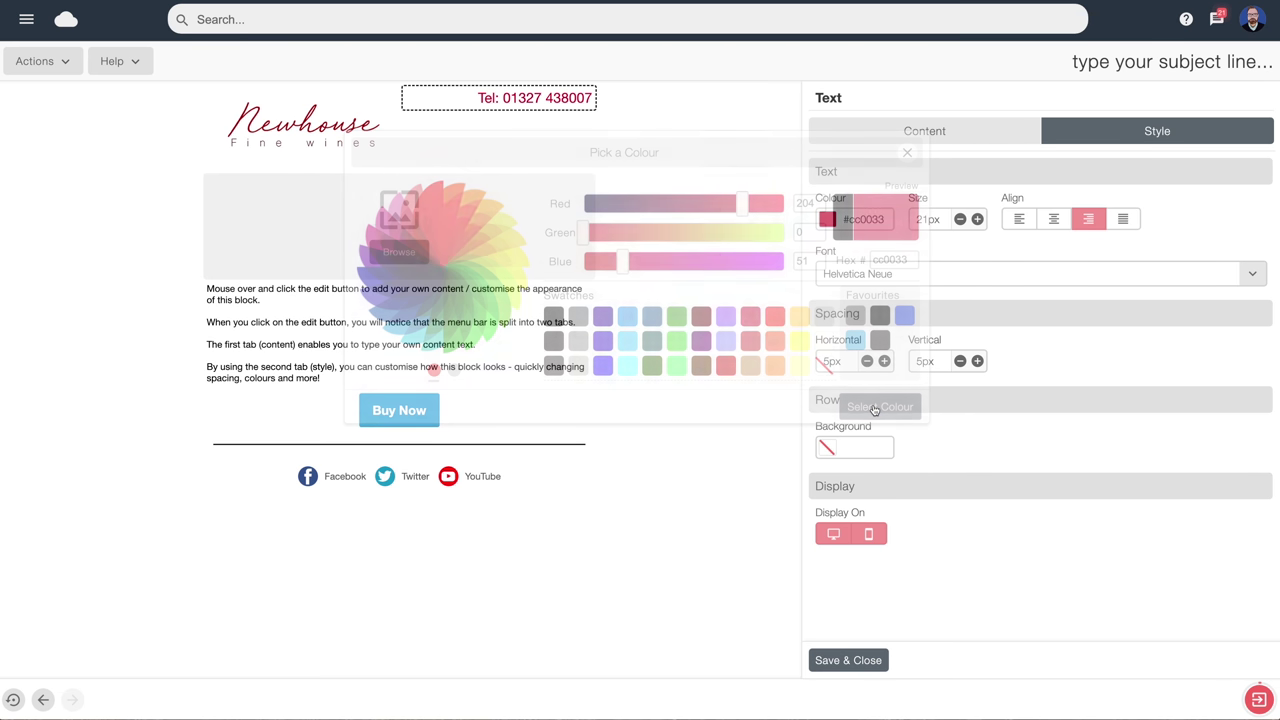
Give the phone block 18px vertical and 13px horizontal spacing, and save it
left_click(978, 361)
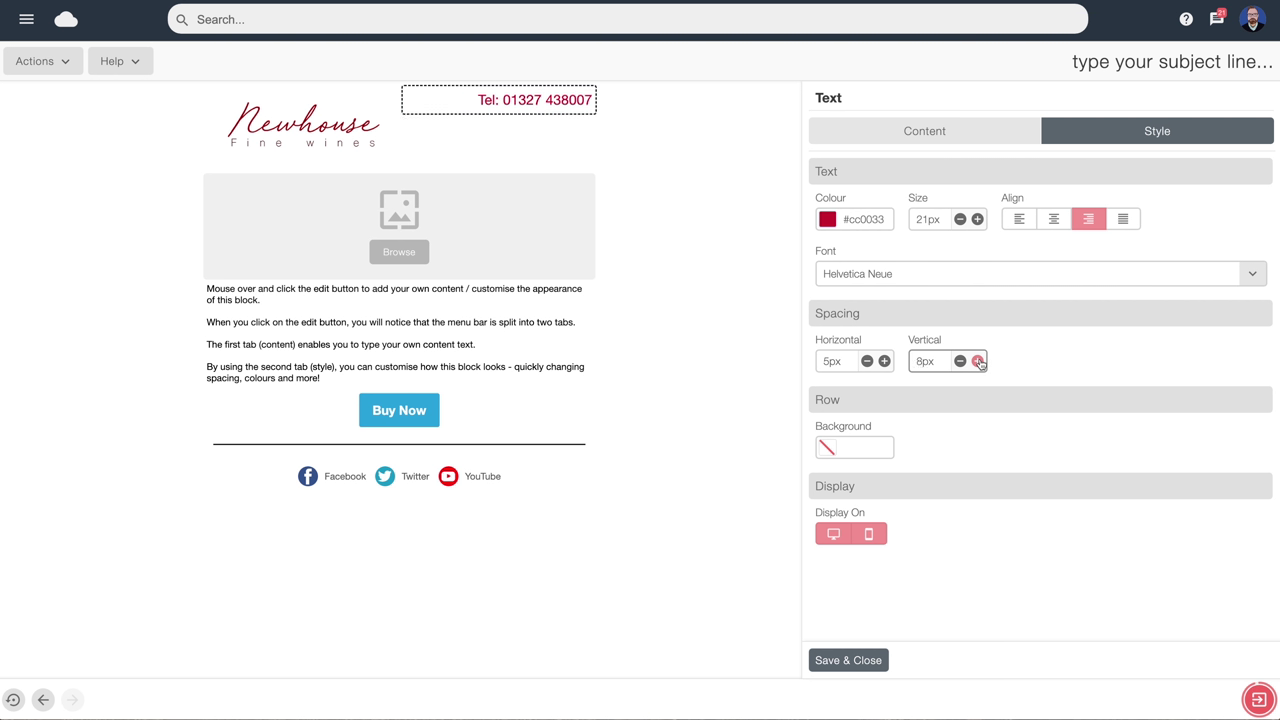
left_click(978, 361)
left_click(978, 361)
left_click(978, 361)
left_click(978, 361)
left_click(978, 361)
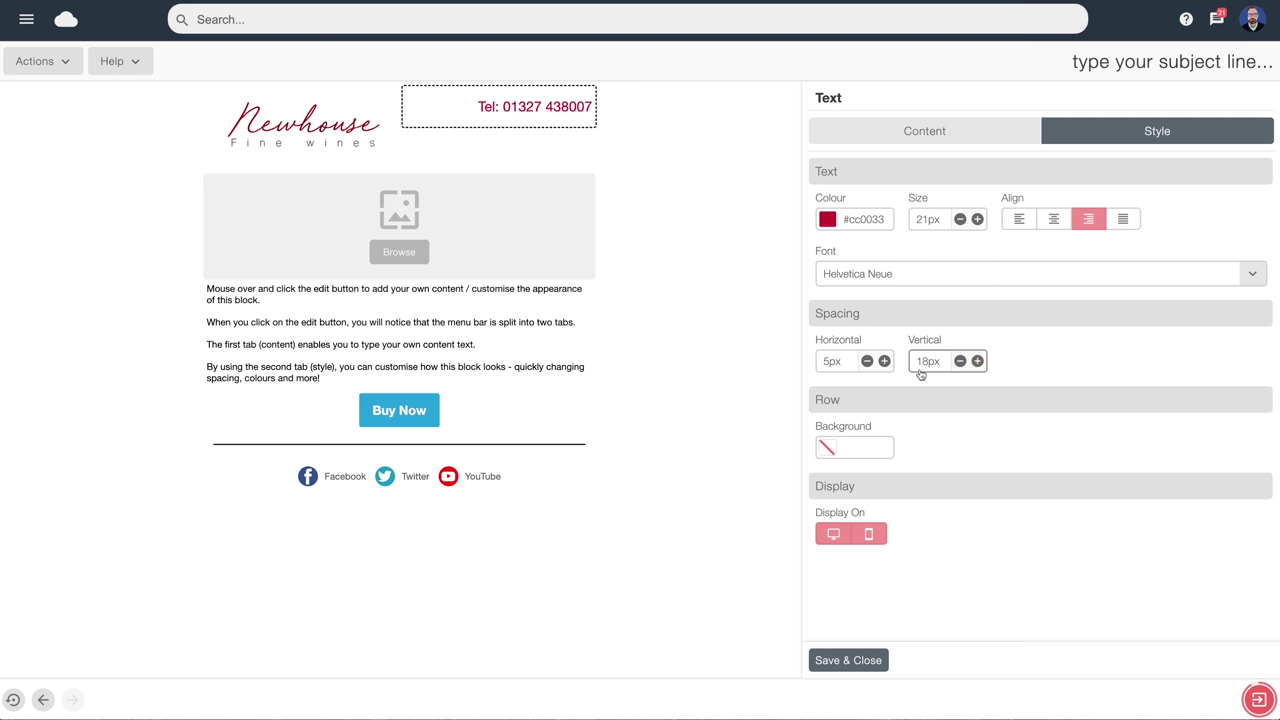
left_click(884, 361)
left_click(884, 361)
left_click(884, 361)
left_click(884, 361)
left_click(884, 361)
left_click(884, 361)
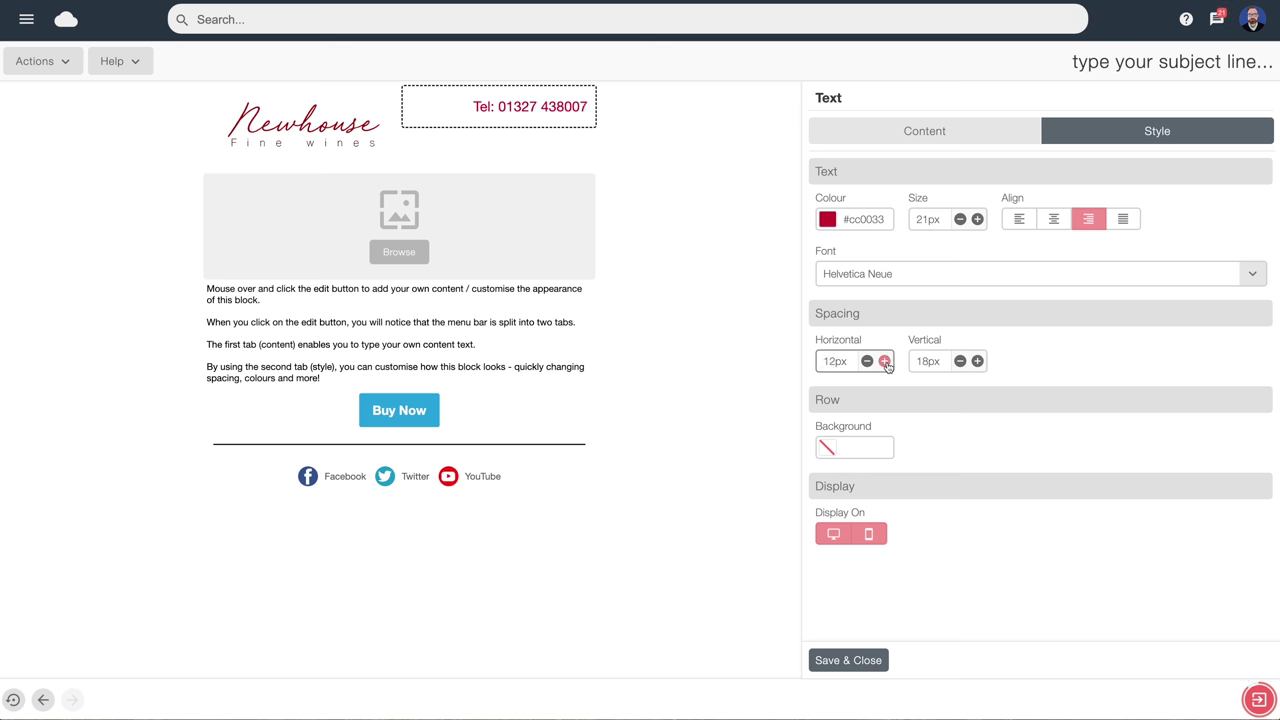
left_click(884, 361)
left_click(884, 361)
left_click(841, 661)
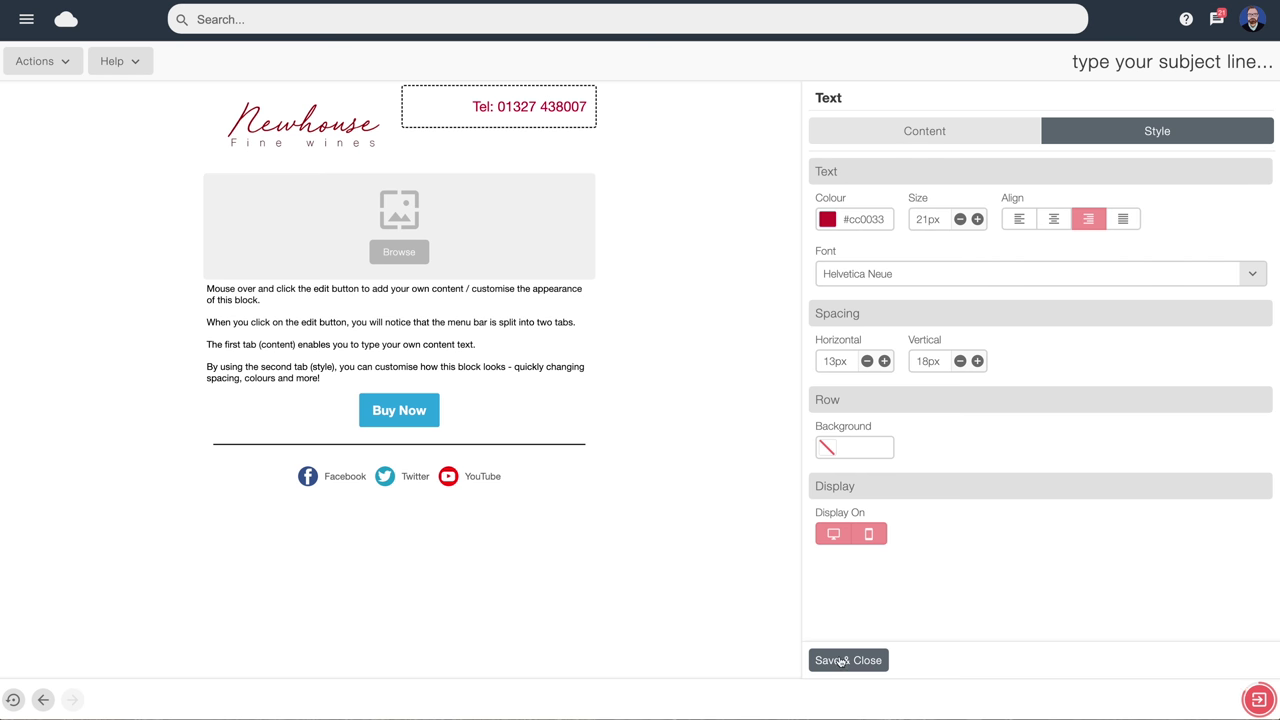
mouse_move(449, 254)
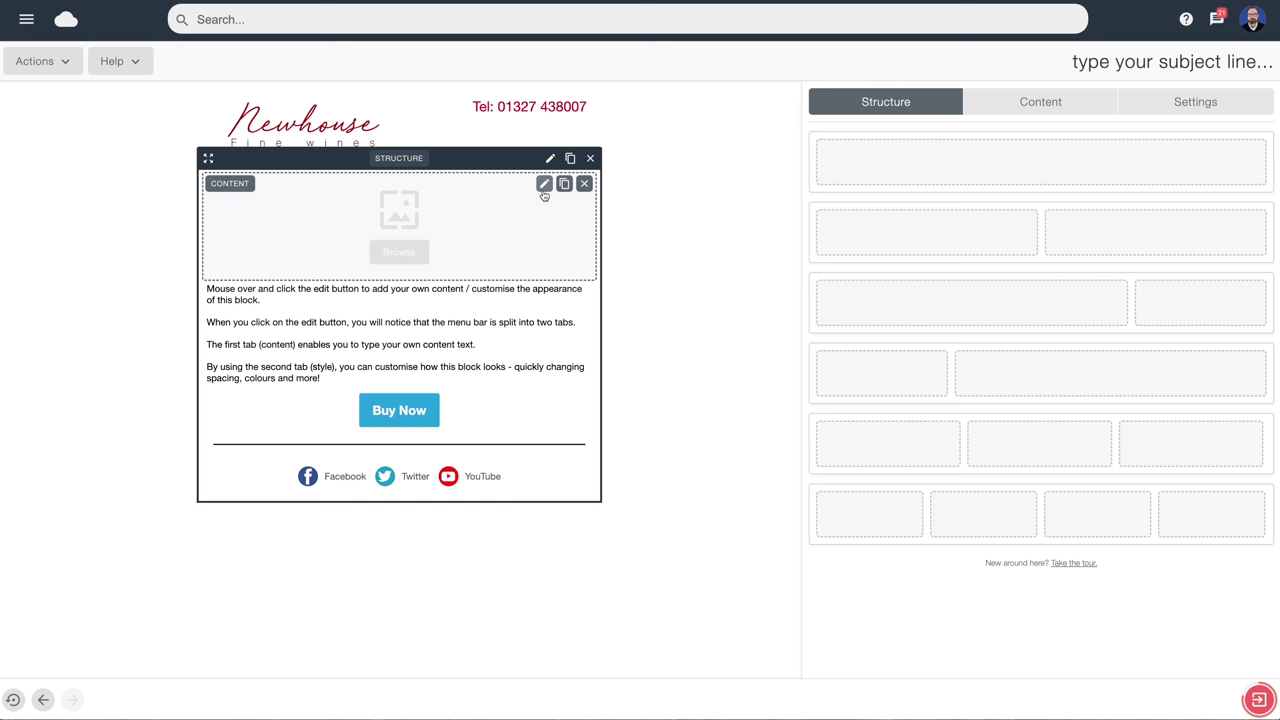
Search Pixabay for 'wine bar' and place the lit bar shelves photo in the main image block
left_click(544, 185)
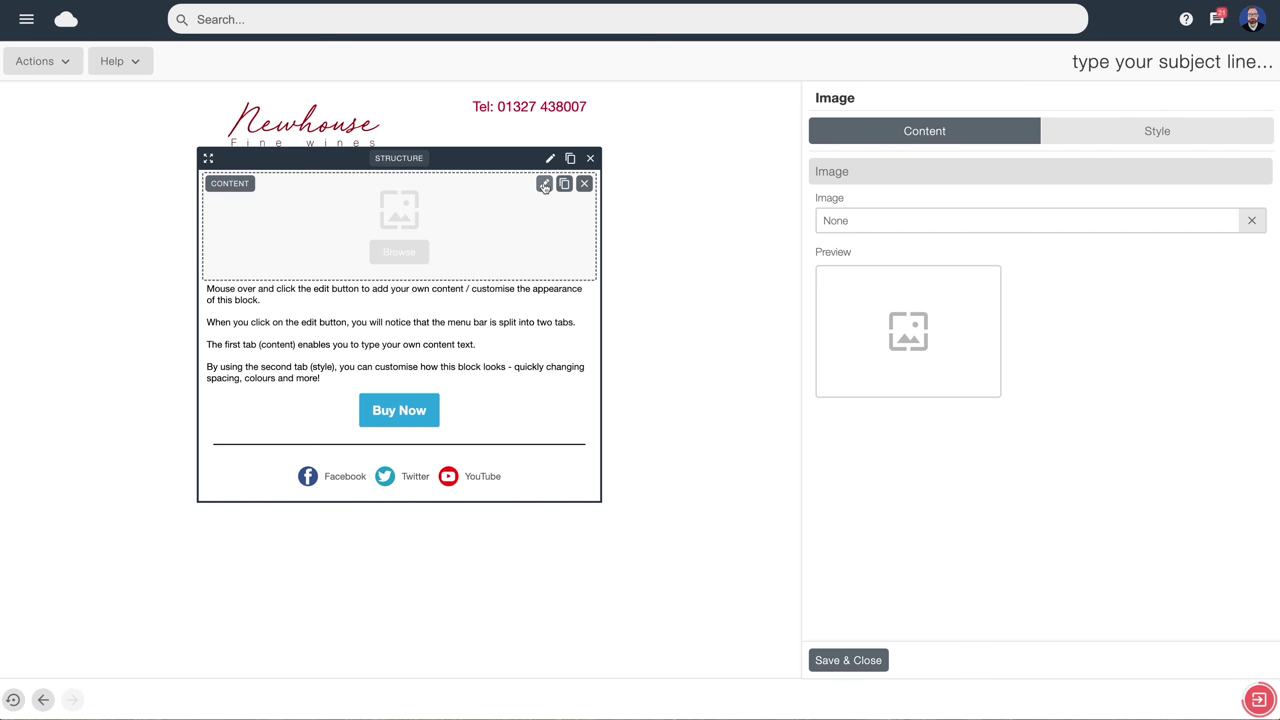
left_click(908, 332)
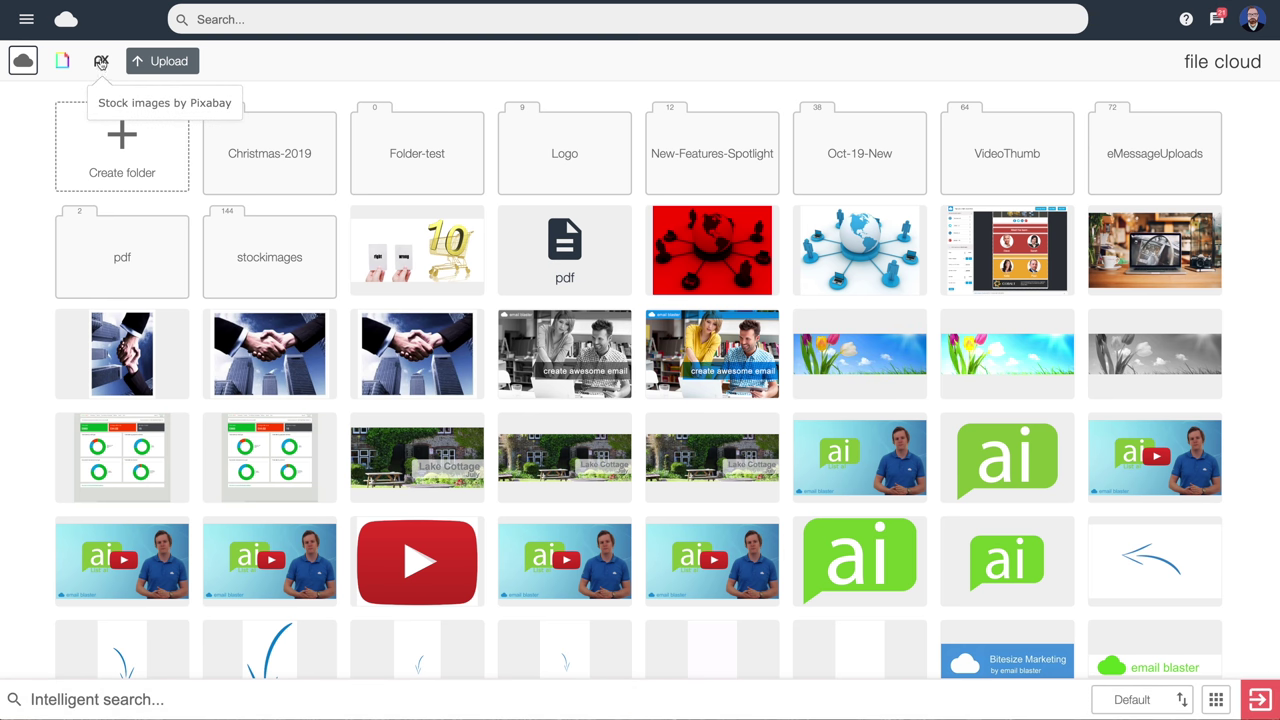
left_click(101, 62)
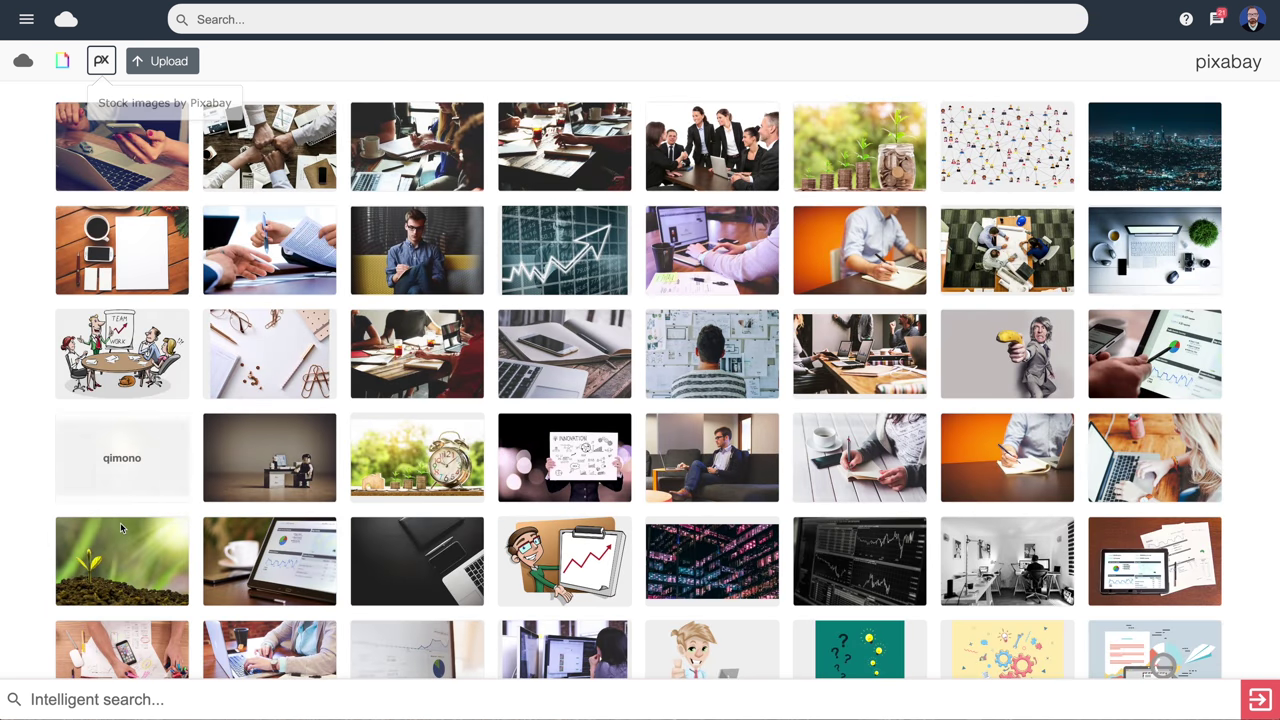
left_click(113, 700)
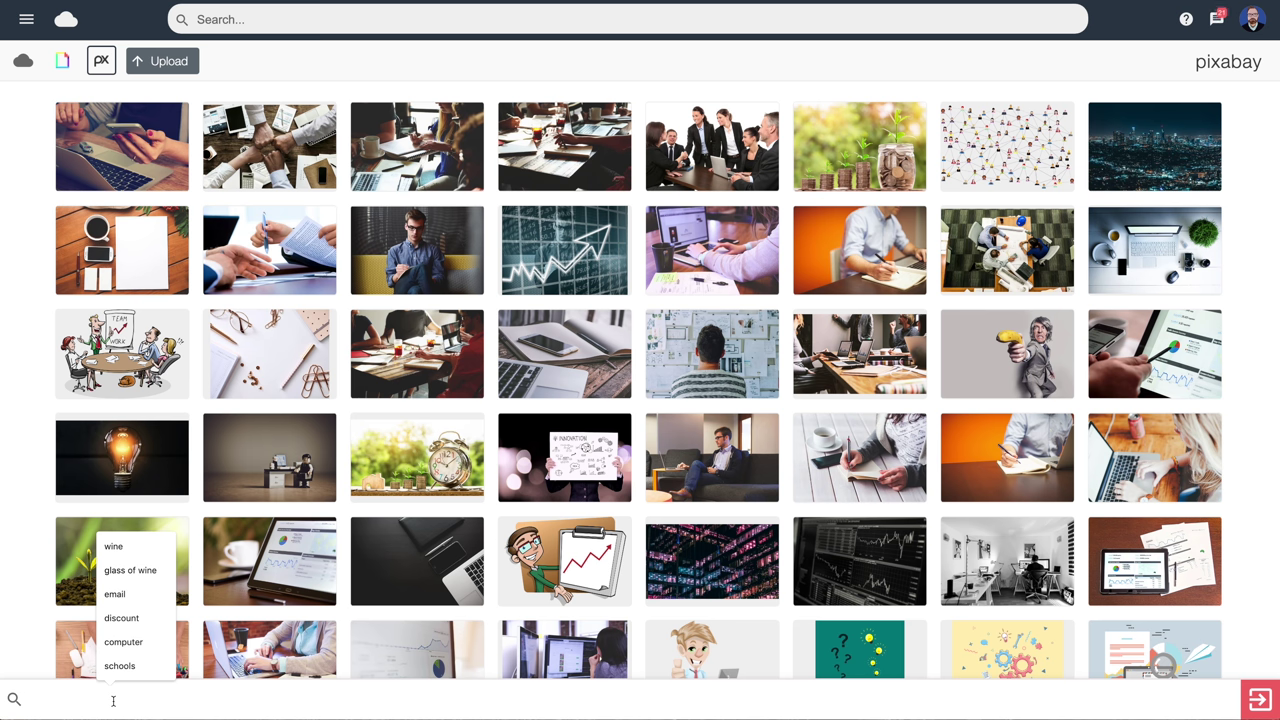
type("wine bar")
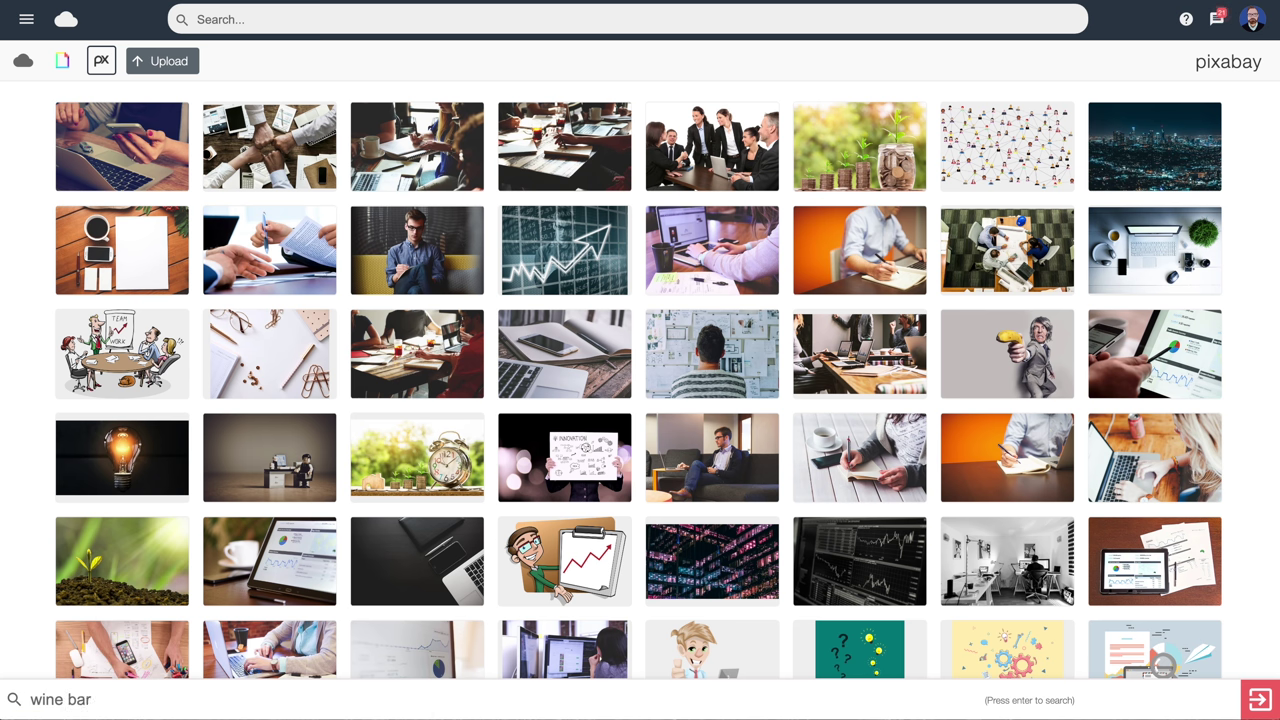
key("Return")
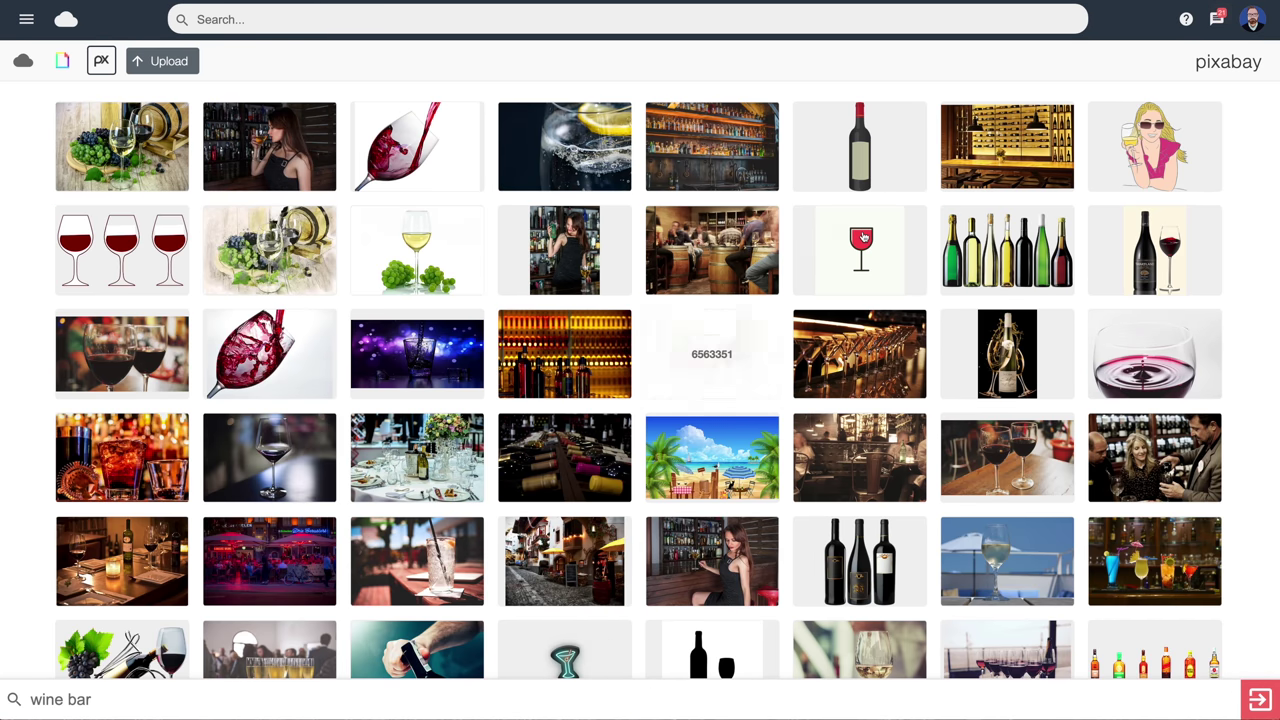
left_click(710, 166)
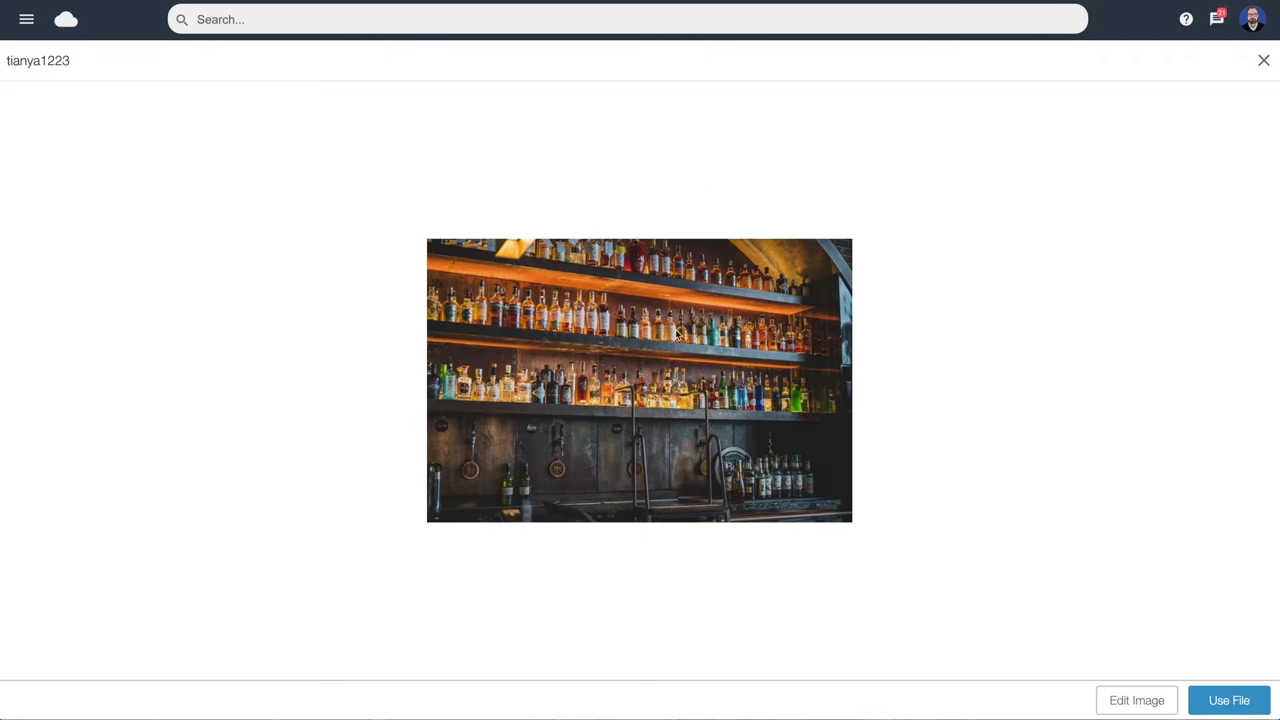
left_click(1221, 702)
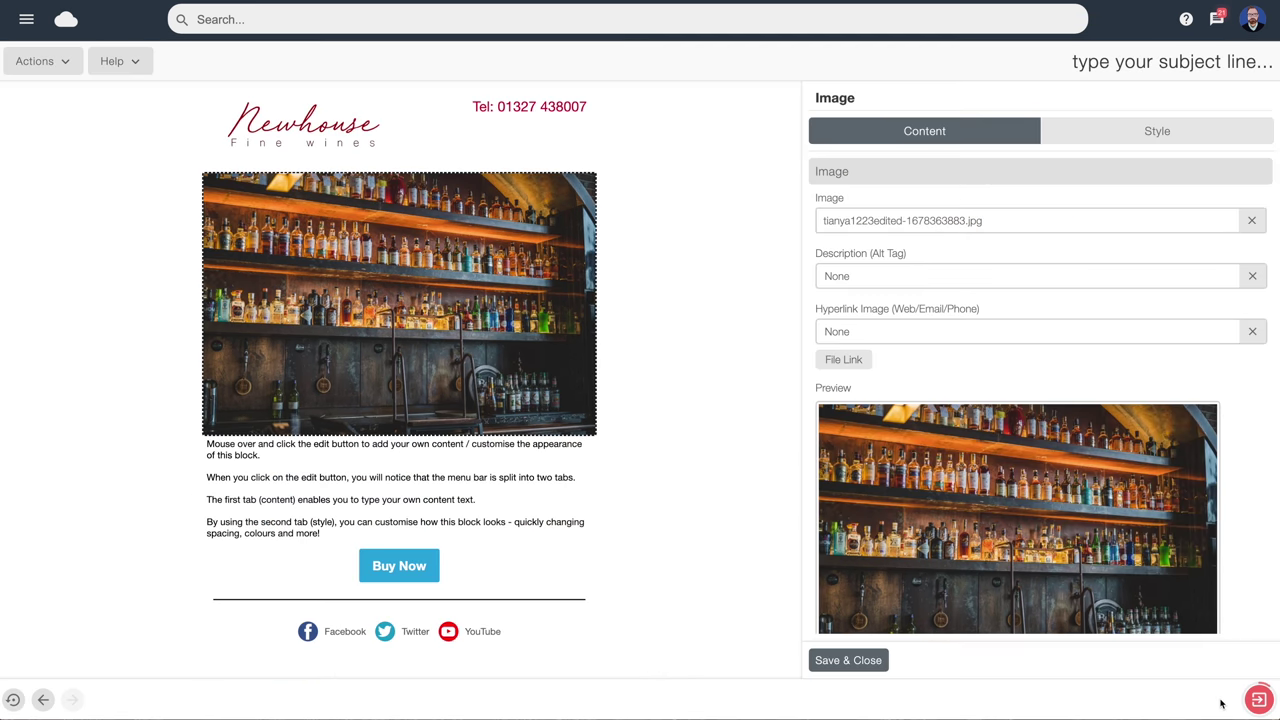
scroll(900, 560, "down", 1)
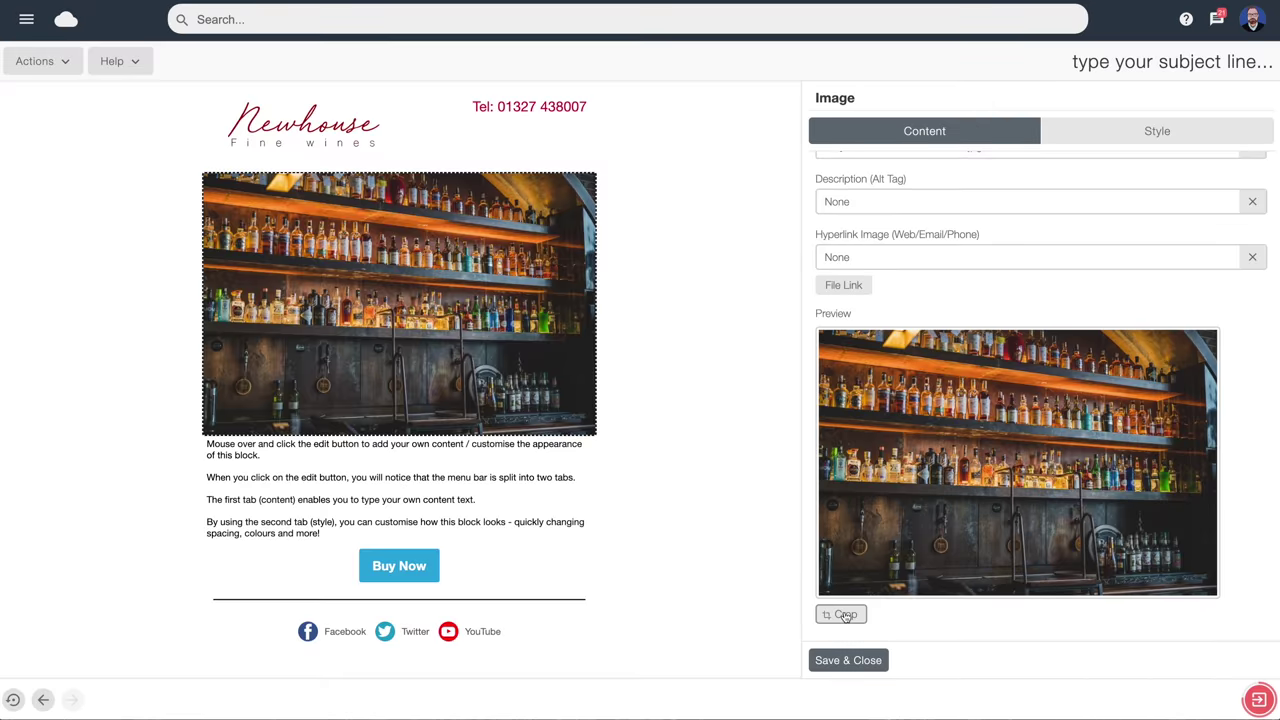
Crop the bar shelves photo to a shorter, wider banner and save the image block
left_click(845, 616)
left_click_drag(1020, 594, 1020, 540)
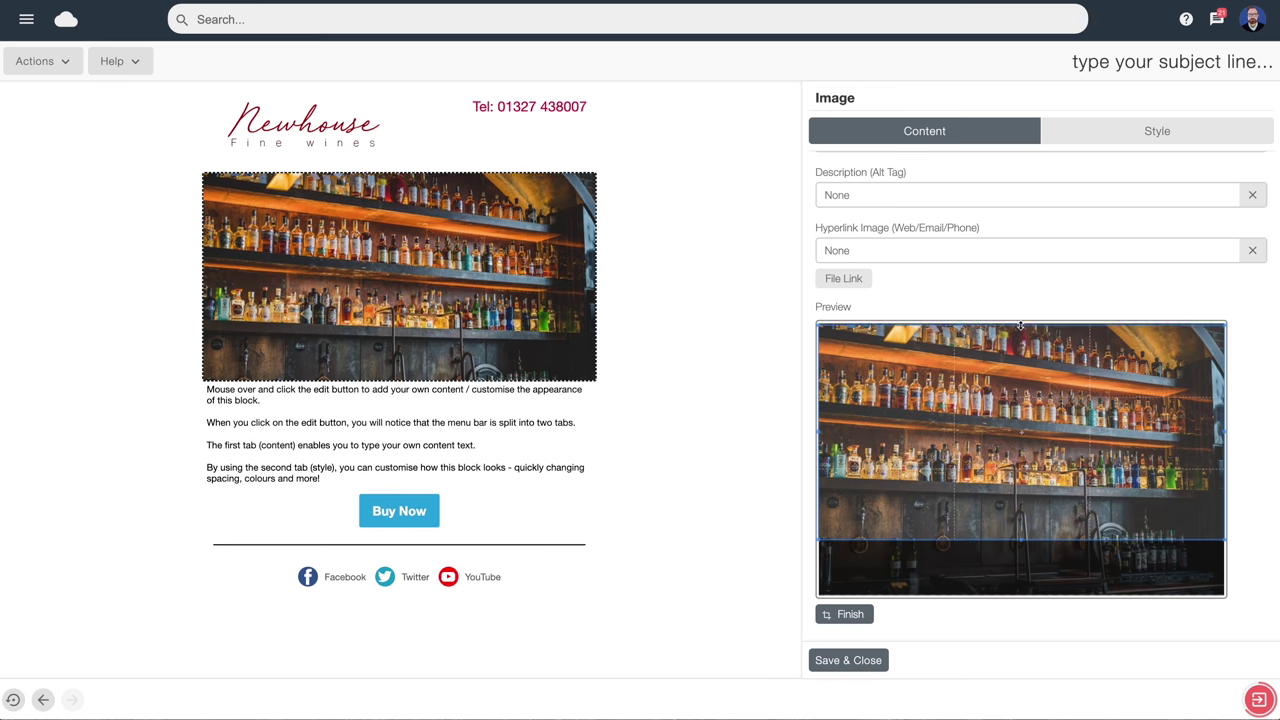
left_click_drag(1020, 325, 1020, 332)
left_click_drag(1223, 439, 1195, 437)
left_click_drag(1014, 448, 1030, 446)
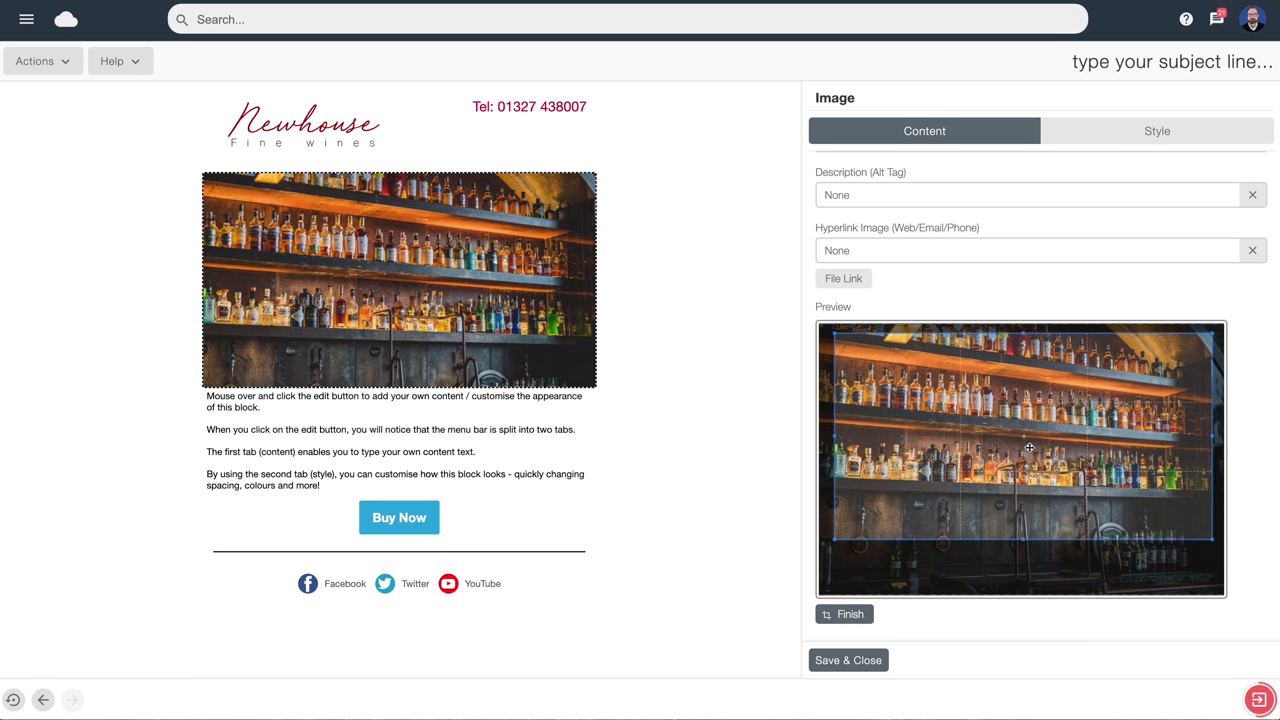
left_click(849, 616)
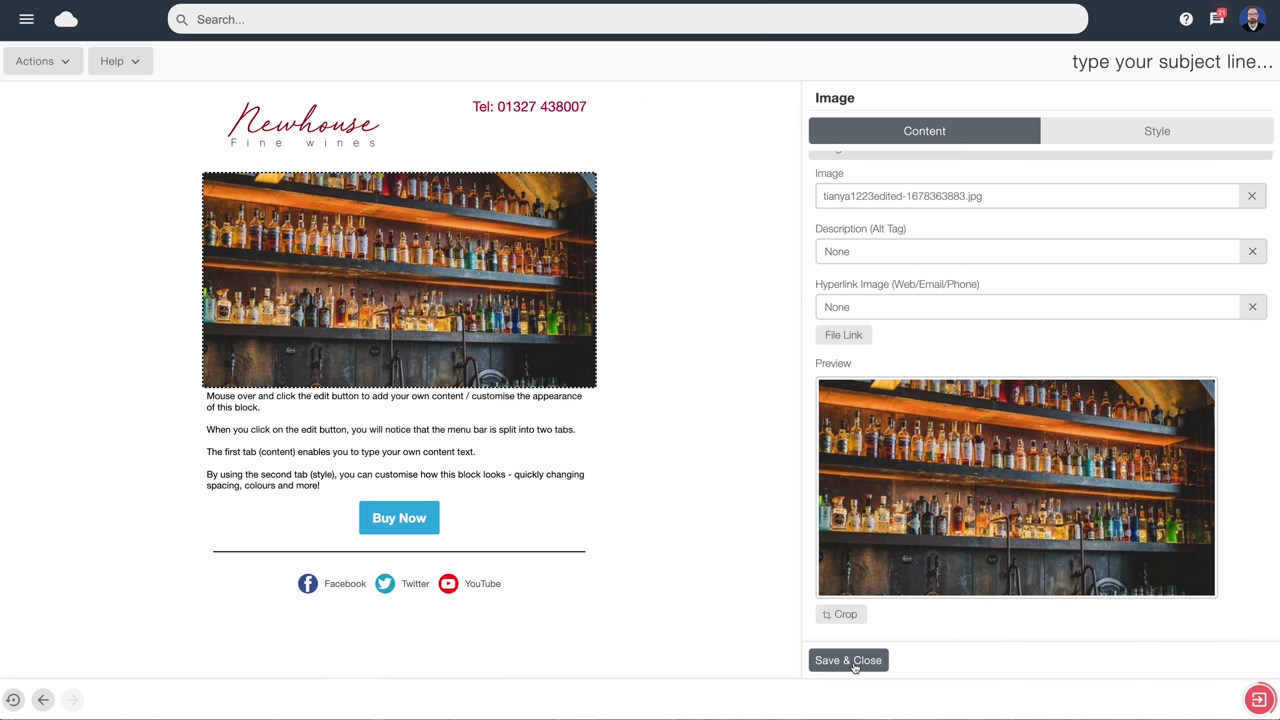
left_click(853, 662)
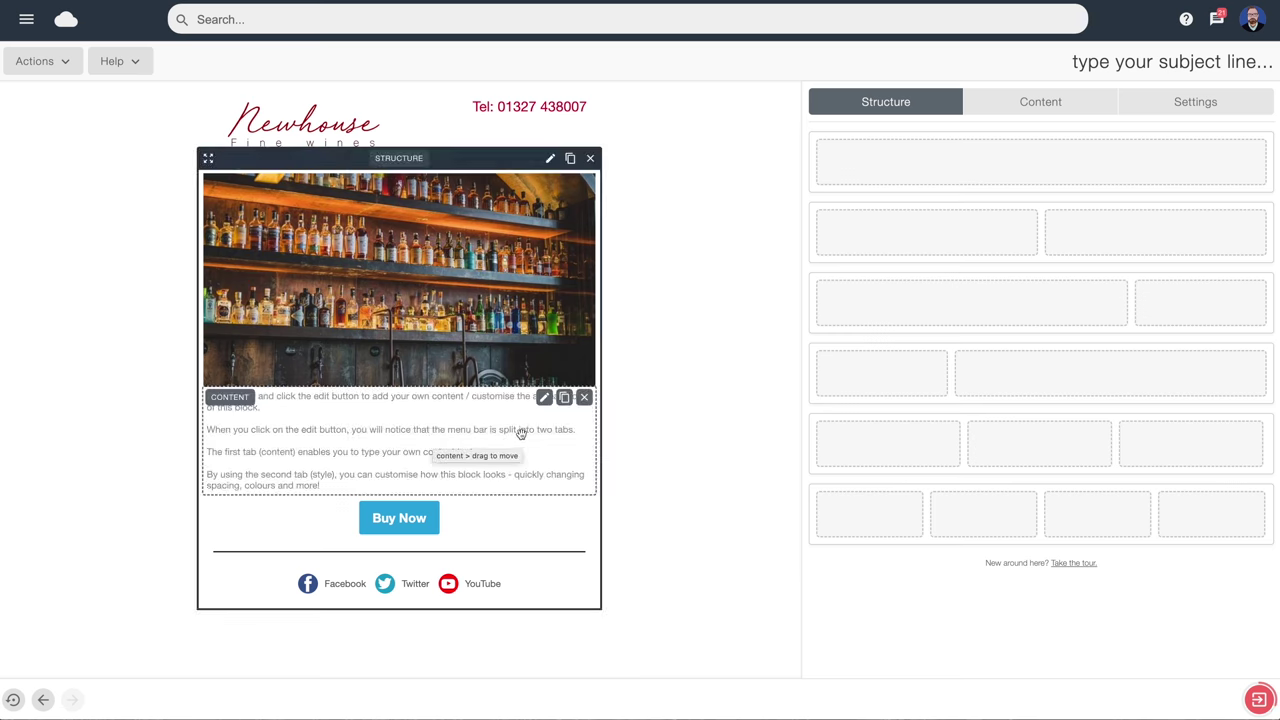
Add a new first line 'Dear' followed by the First Name merge tag in the body text
left_click(545, 399)
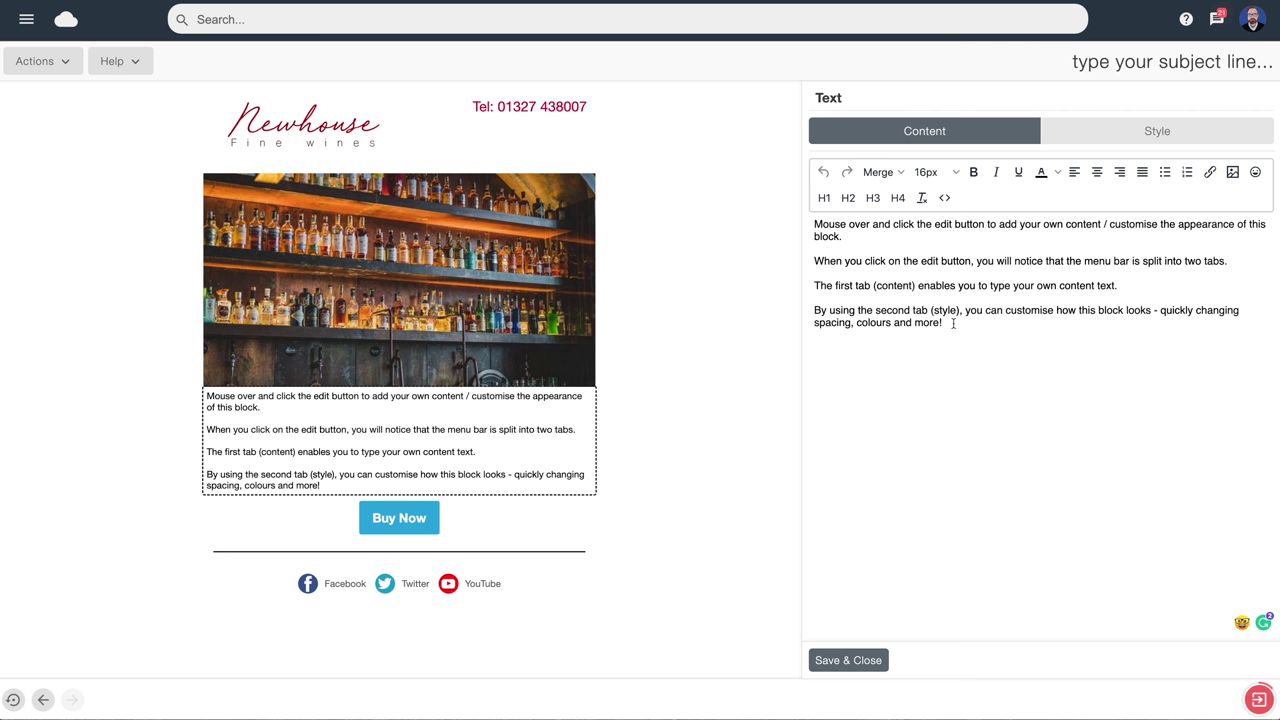
key("Return")
right_click(820, 348)
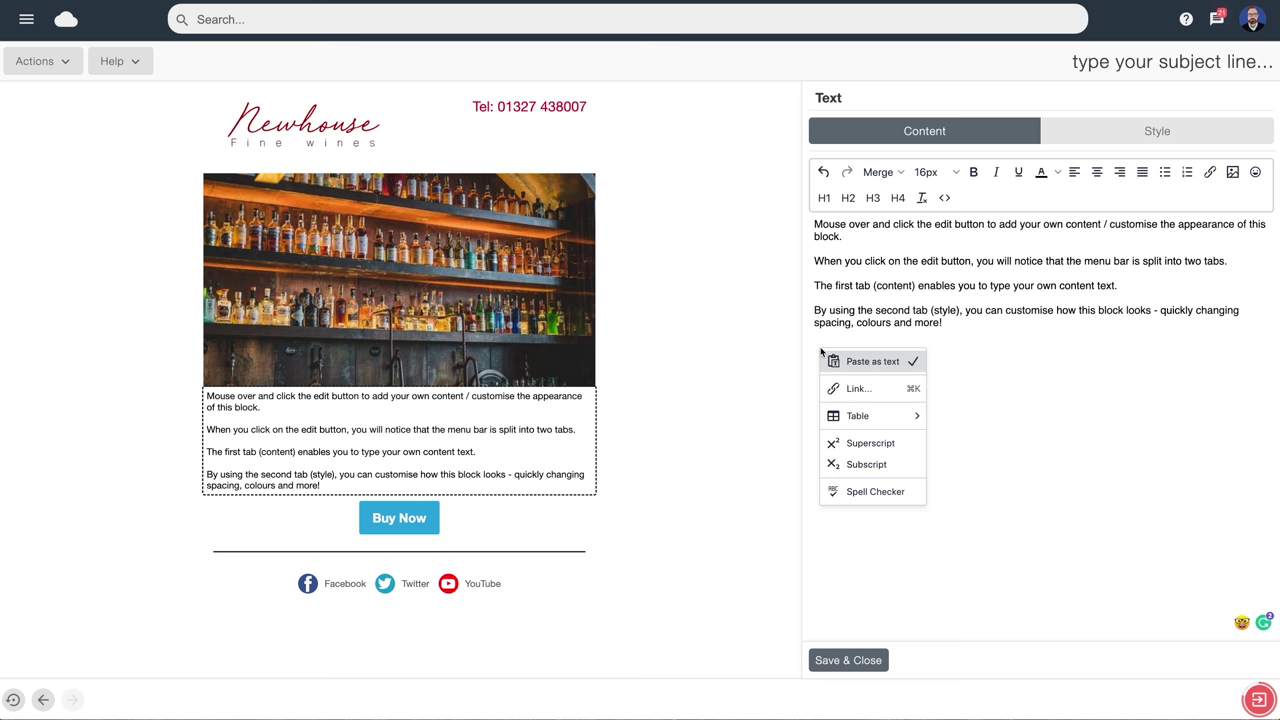
left_click(880, 362)
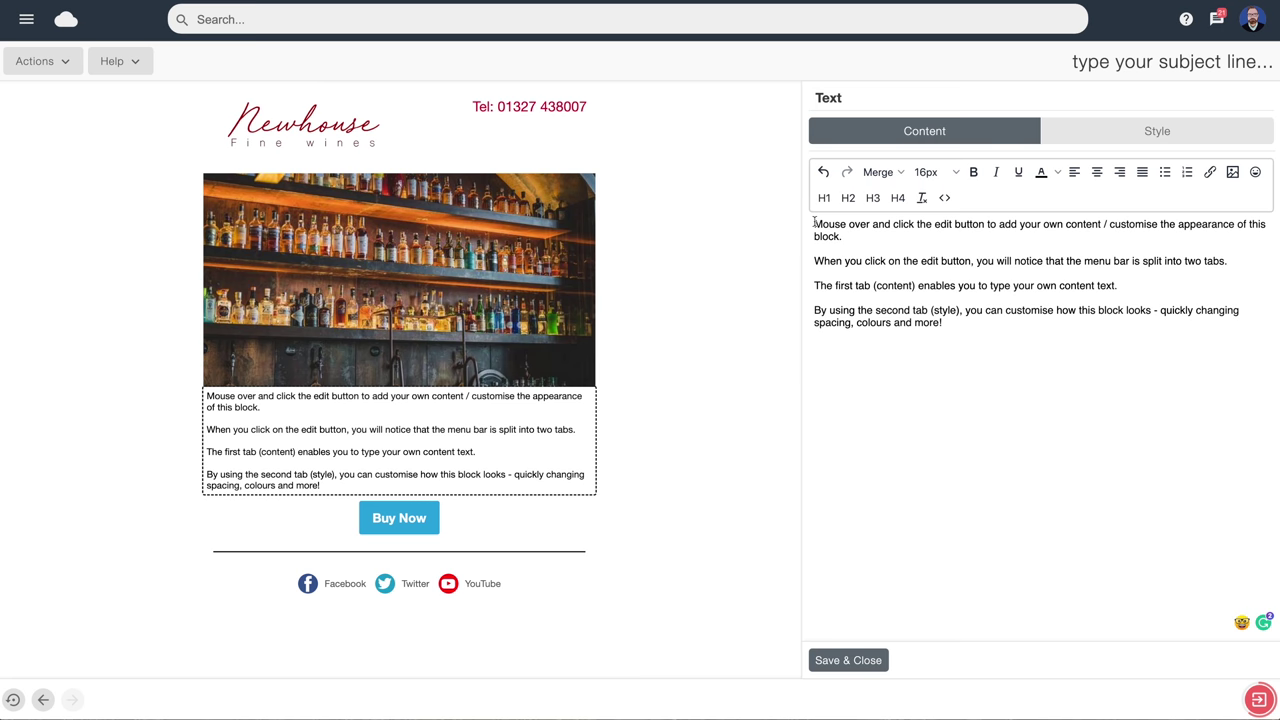
left_click(814, 224)
key("Return")
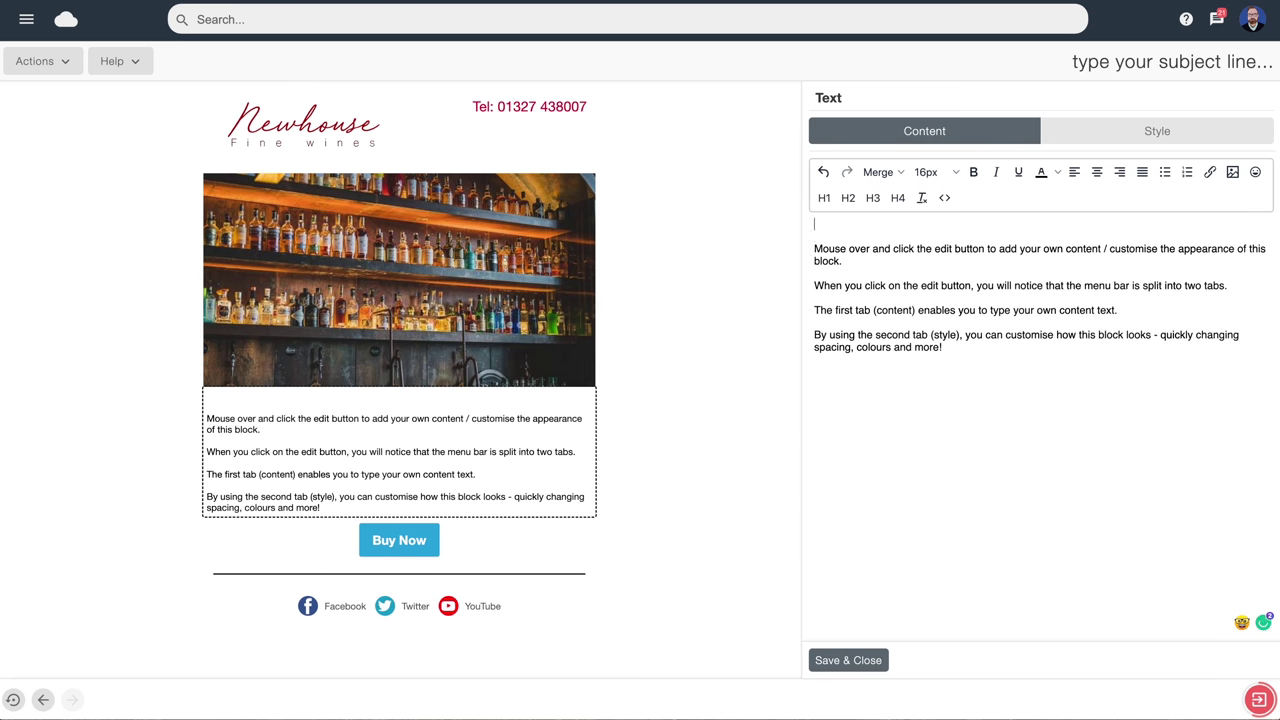
type("Dear")
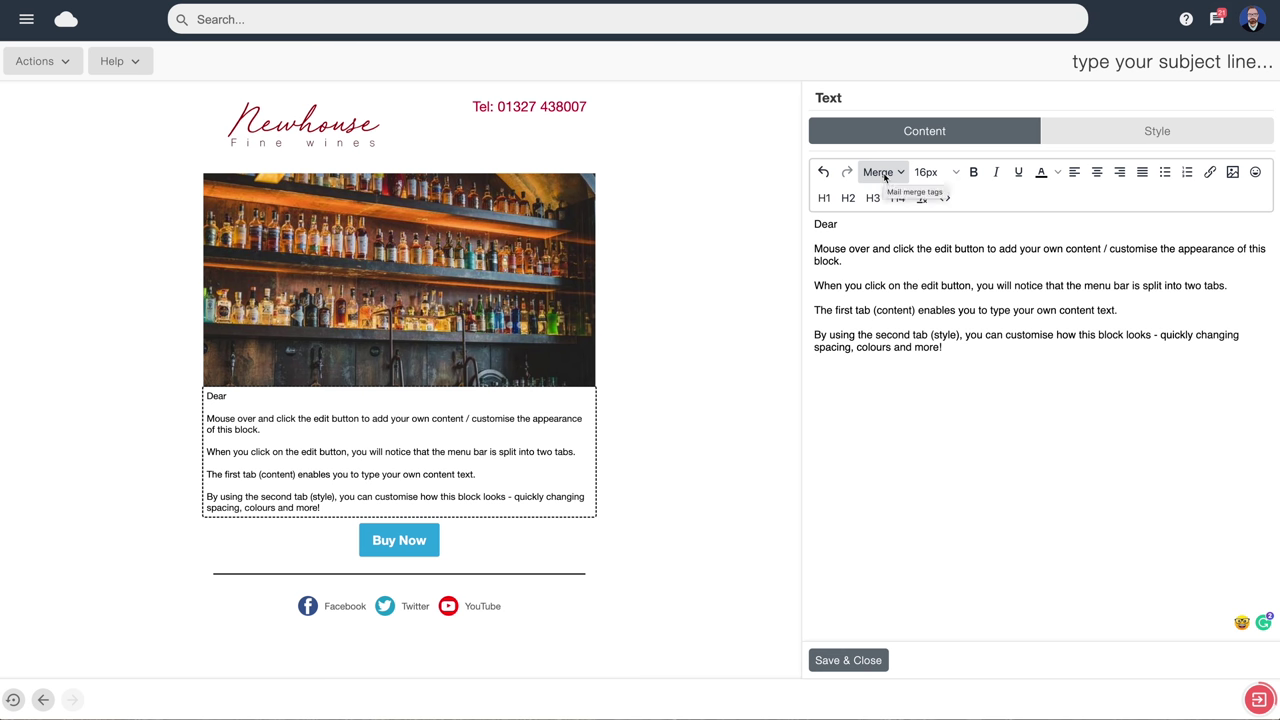
left_click(884, 177)
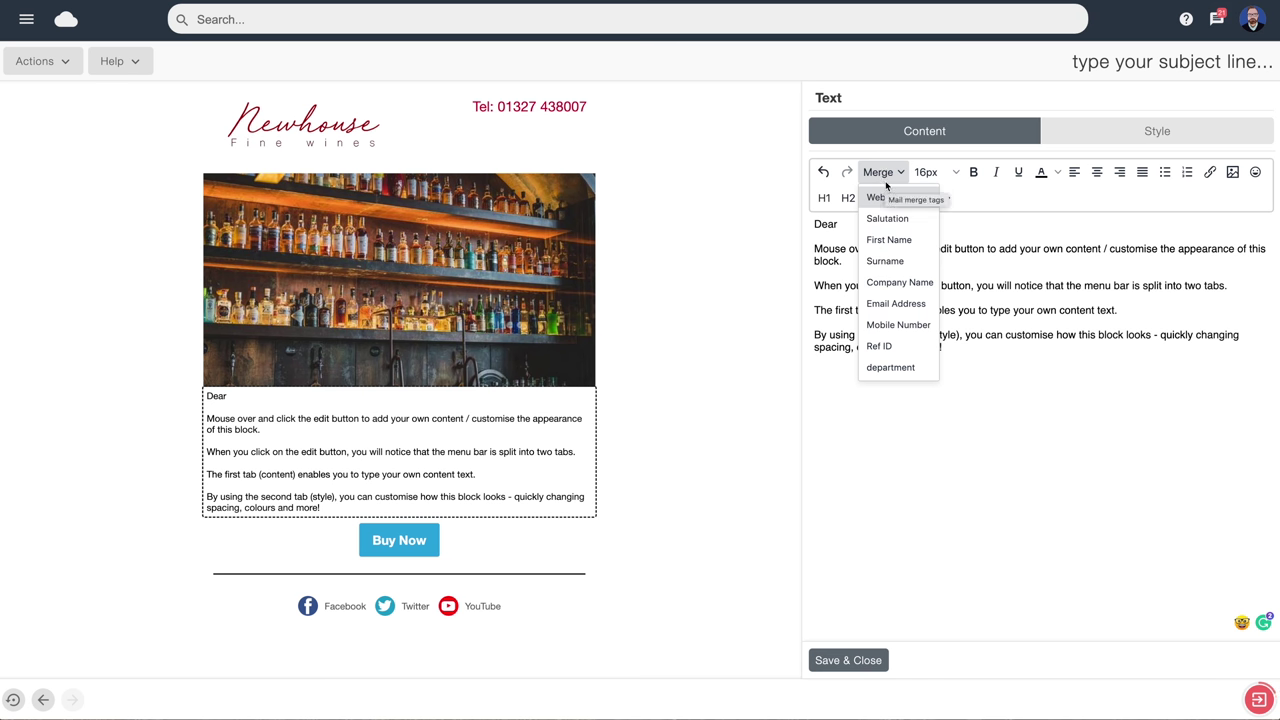
left_click(889, 241)
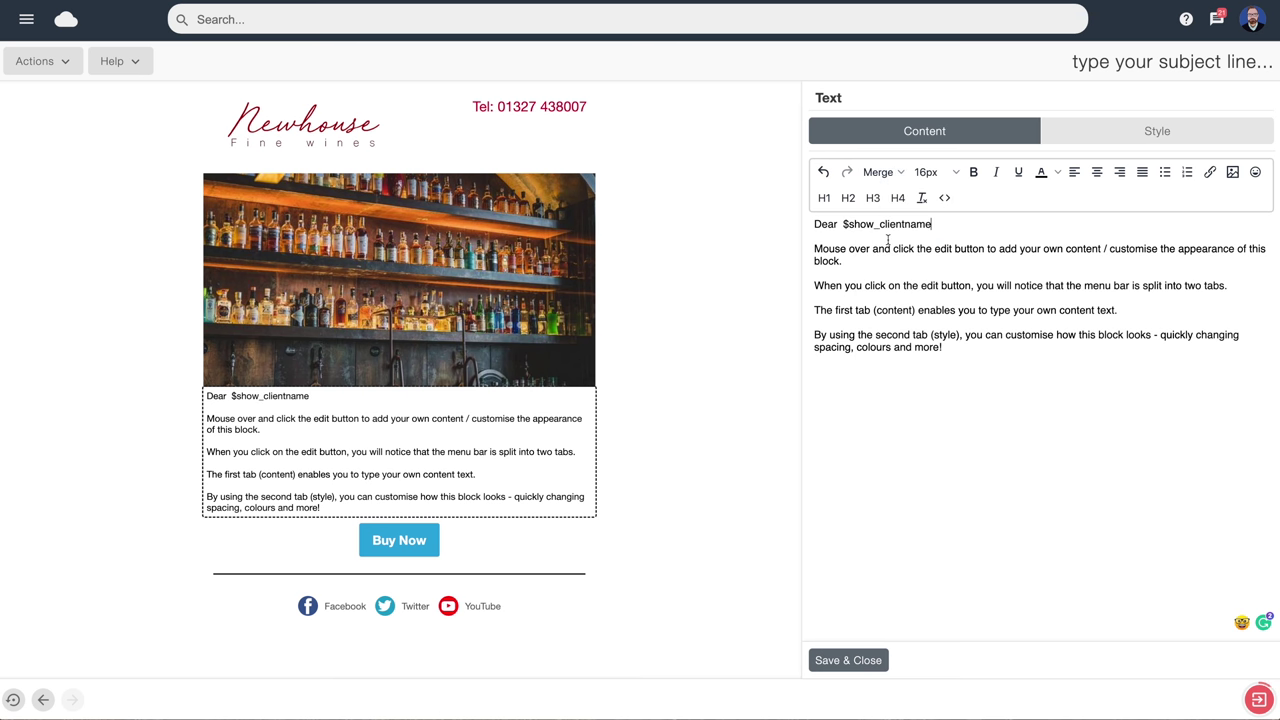
left_click_drag(932, 225, 842, 226)
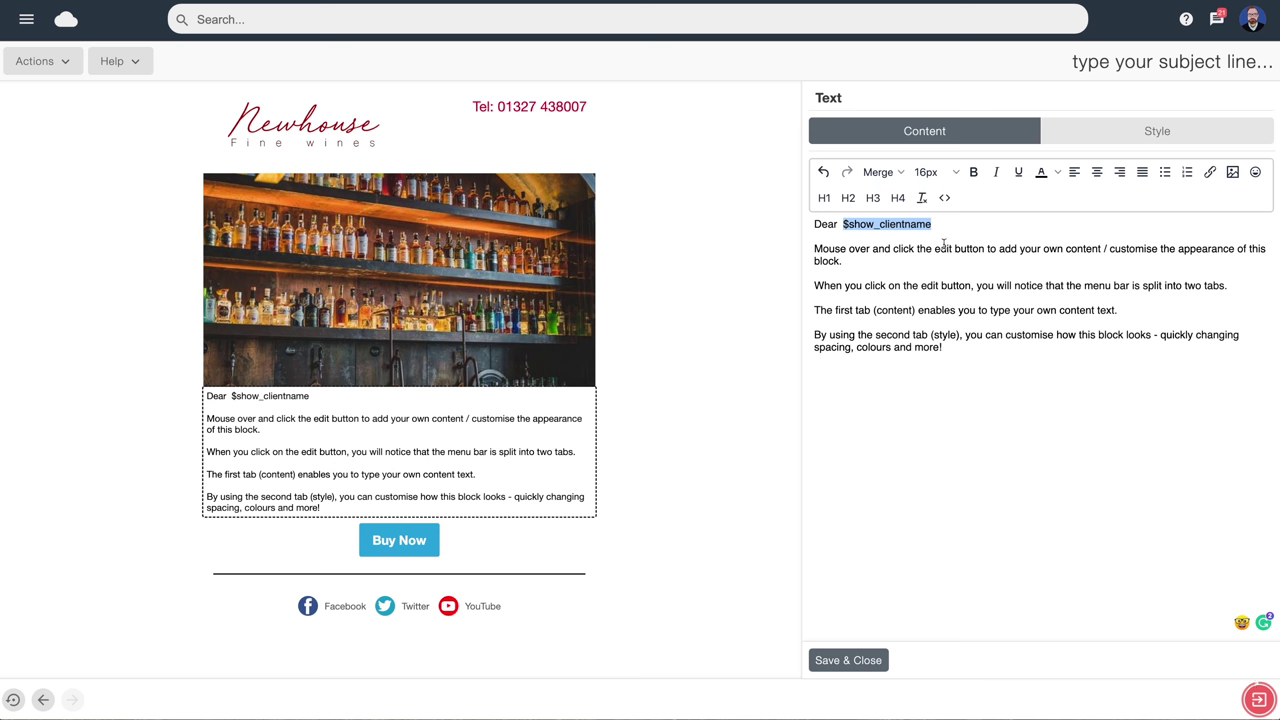
Set the body text to 18px in dark grey #3b3838
left_click(1155, 133)
left_click(978, 219)
left_click(978, 219)
left_click(978, 219)
left_click(978, 219)
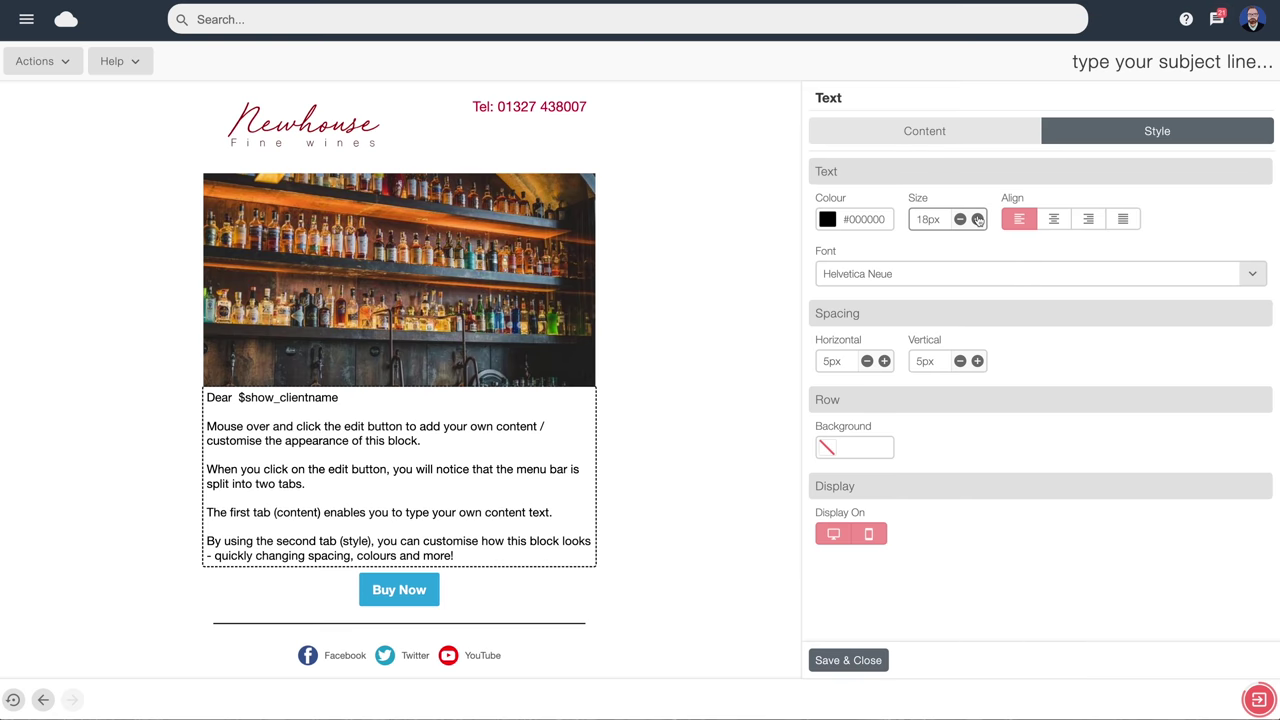
left_click(858, 222)
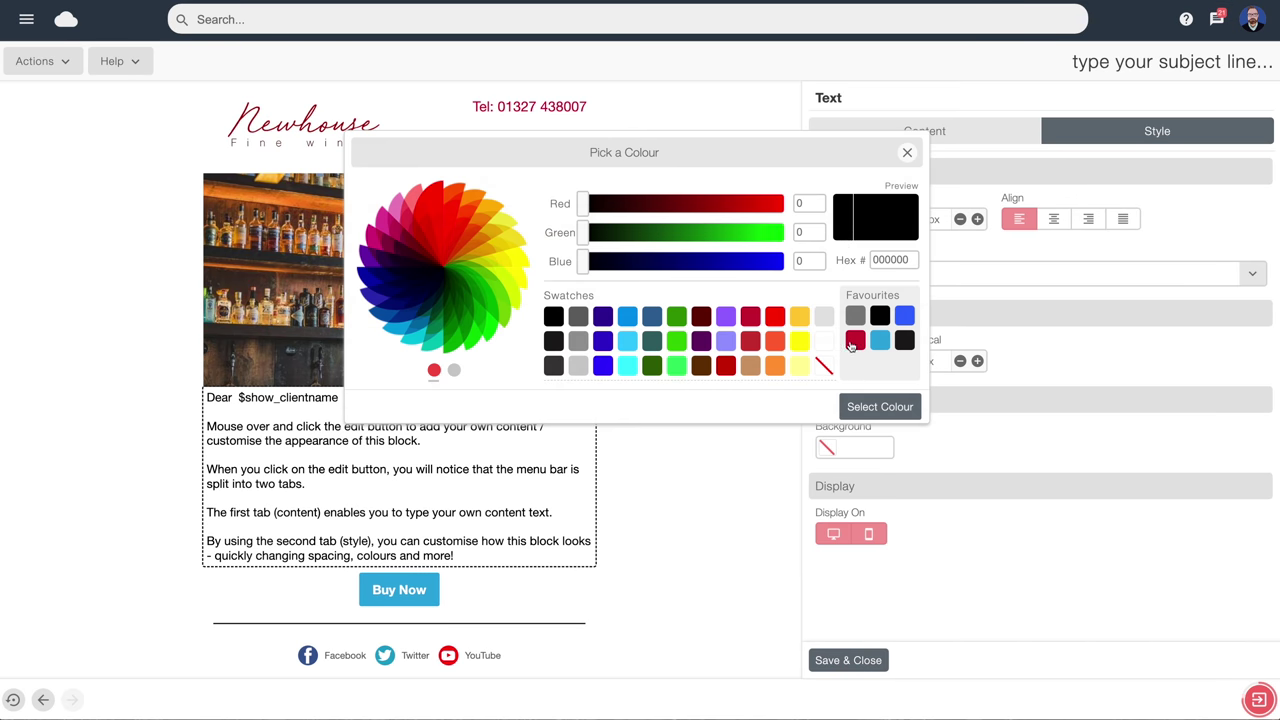
left_click(553, 365)
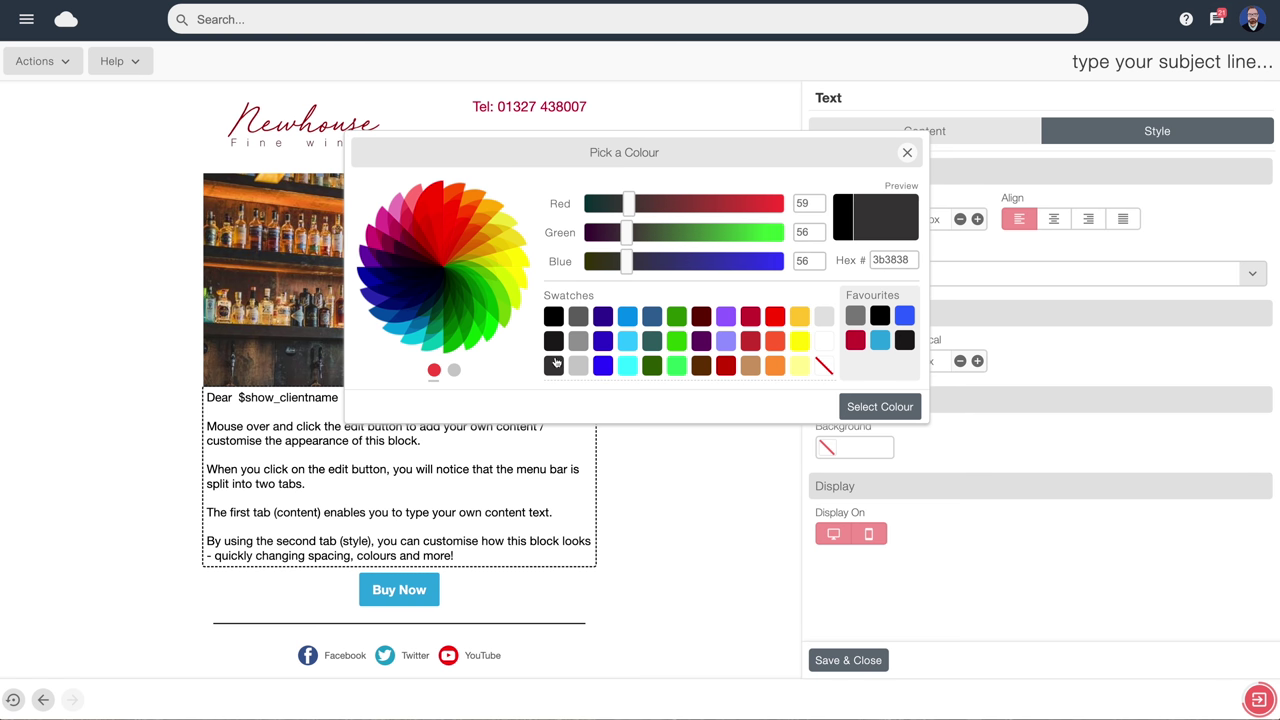
left_click(894, 406)
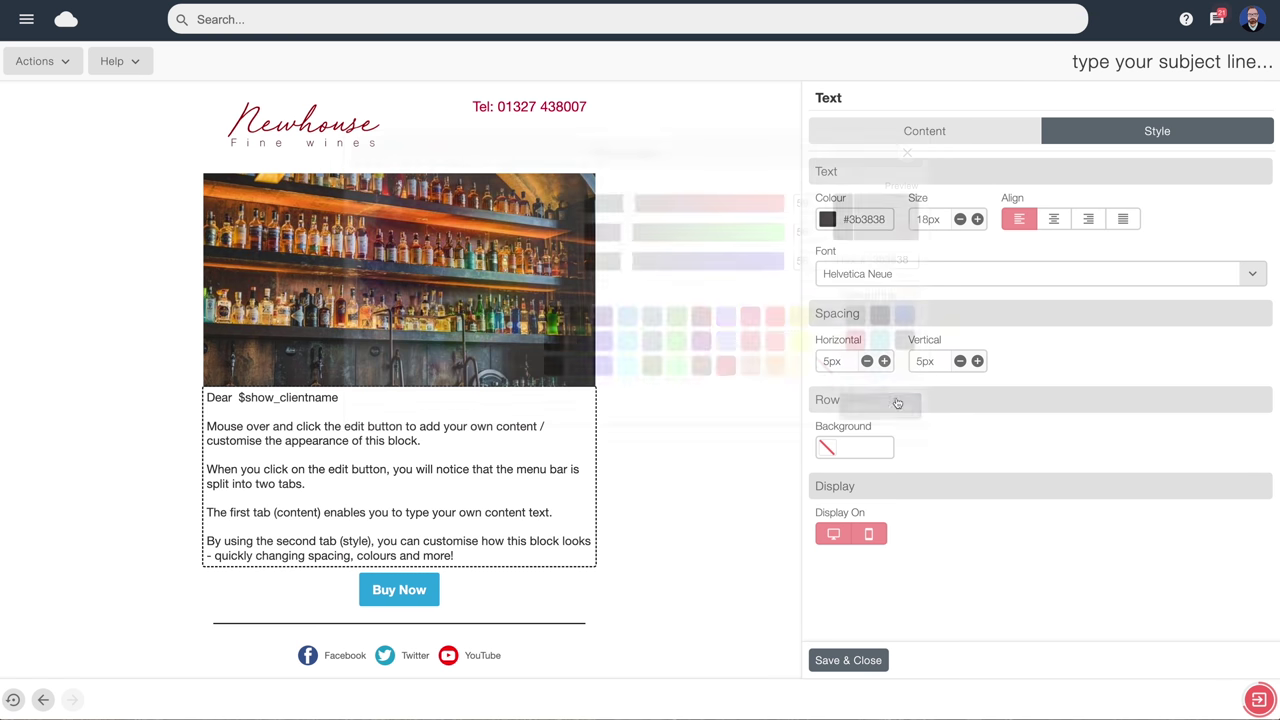
Give the text block 15px vertical and 9px horizontal spacing, and save it
left_click(977, 361)
left_click(977, 361)
left_click(977, 361)
left_click(977, 361)
left_click(977, 361)
left_click(977, 361)
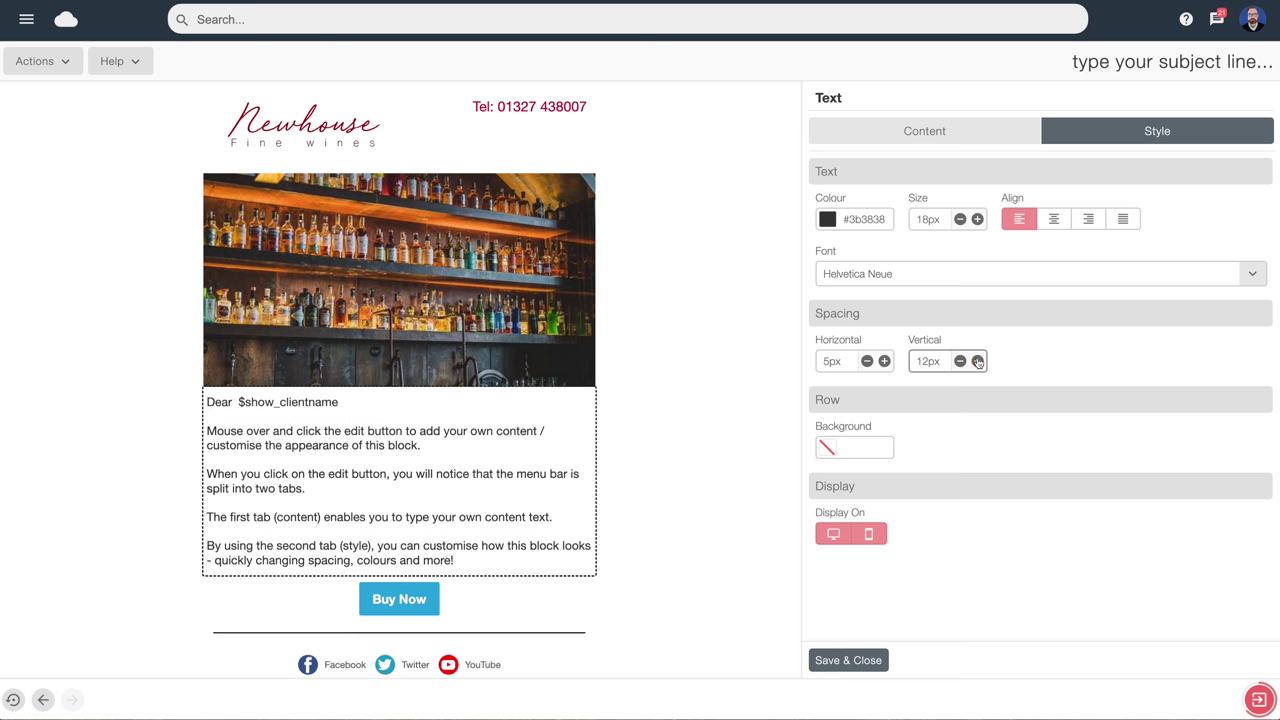
left_click(977, 361)
left_click(977, 361)
left_click(884, 361)
left_click(884, 361)
left_click(884, 361)
left_click(884, 361)
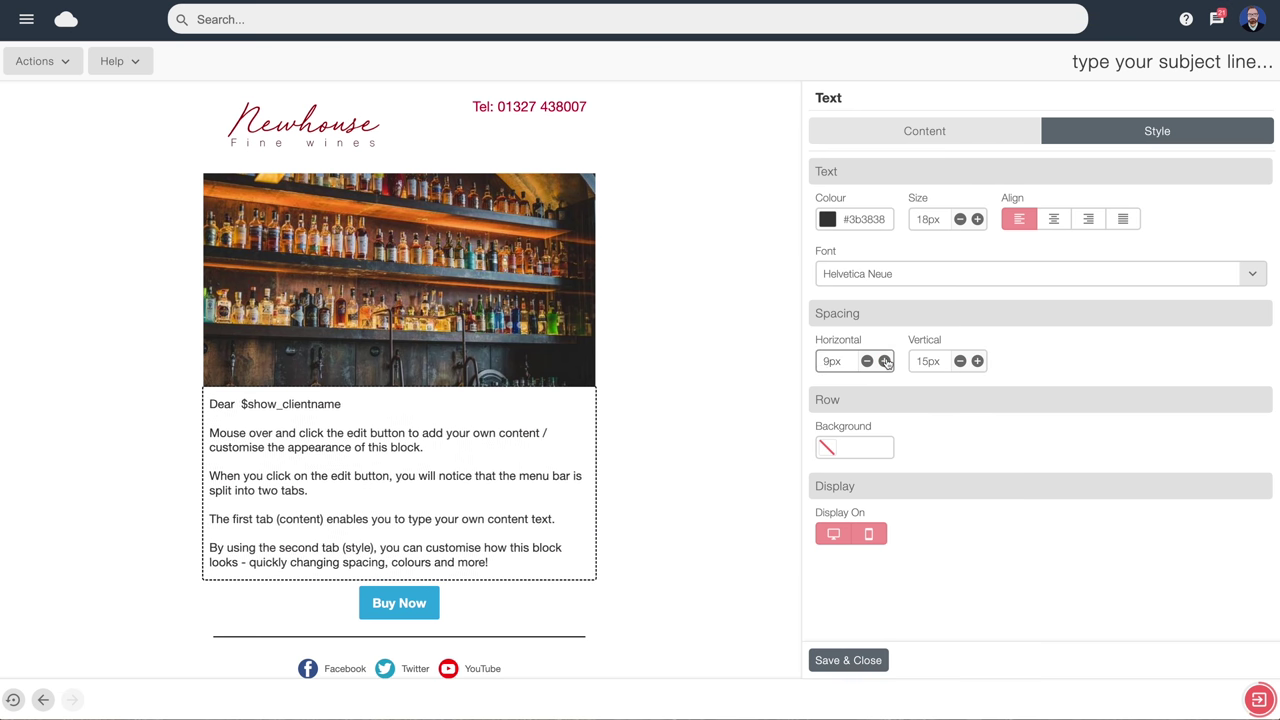
left_click(884, 361)
left_click(884, 361)
left_click(884, 361)
left_click(842, 660)
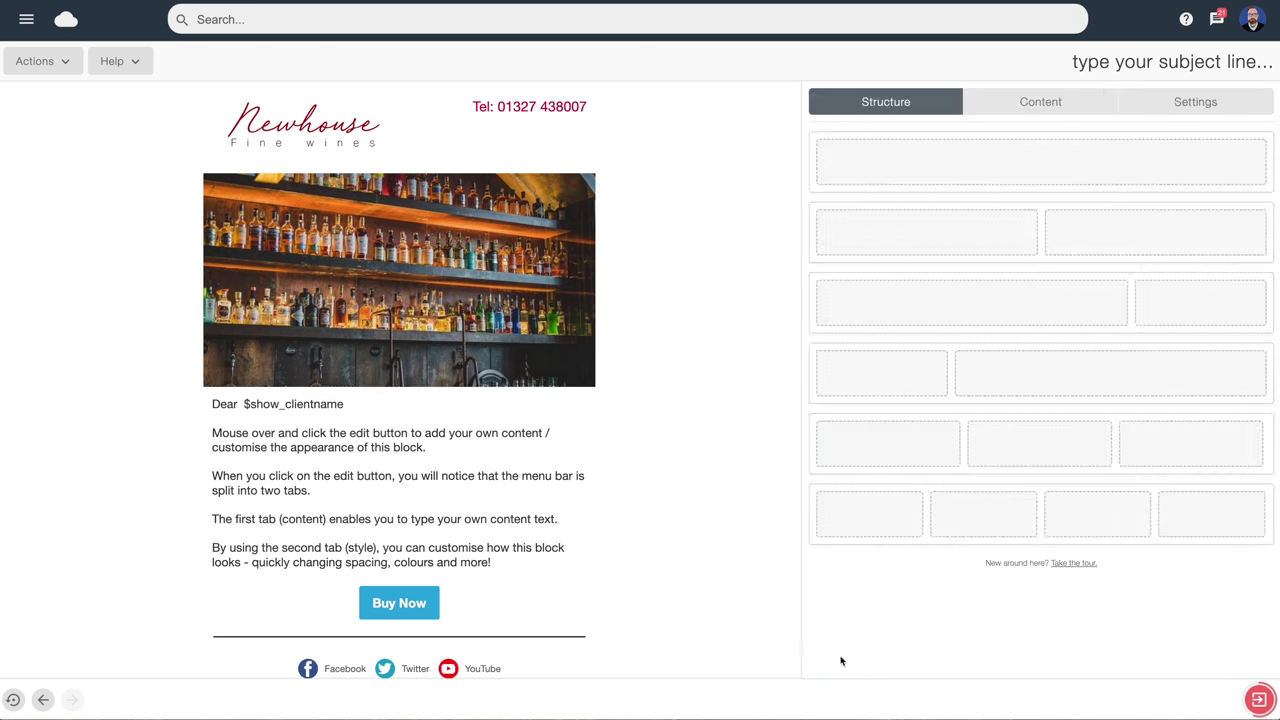
Append the line 'Click here to download our pricing document' to the body text and select it
left_click(544, 398)
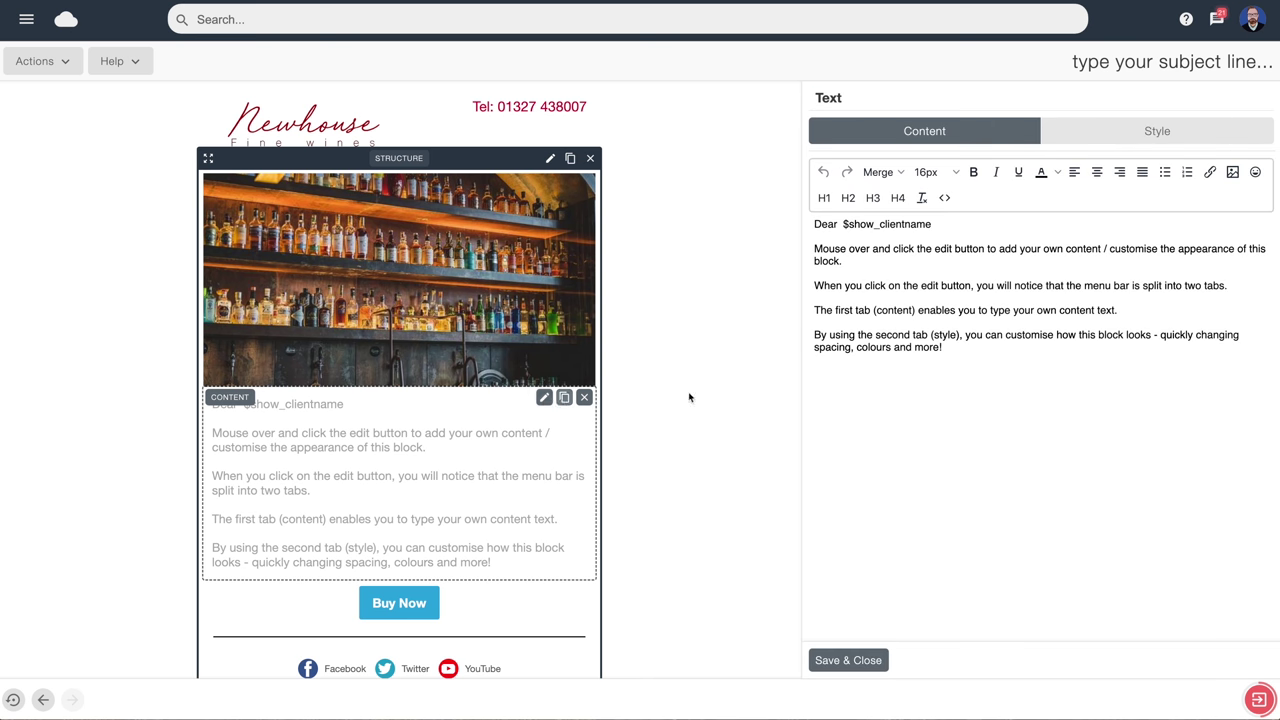
left_click(951, 347)
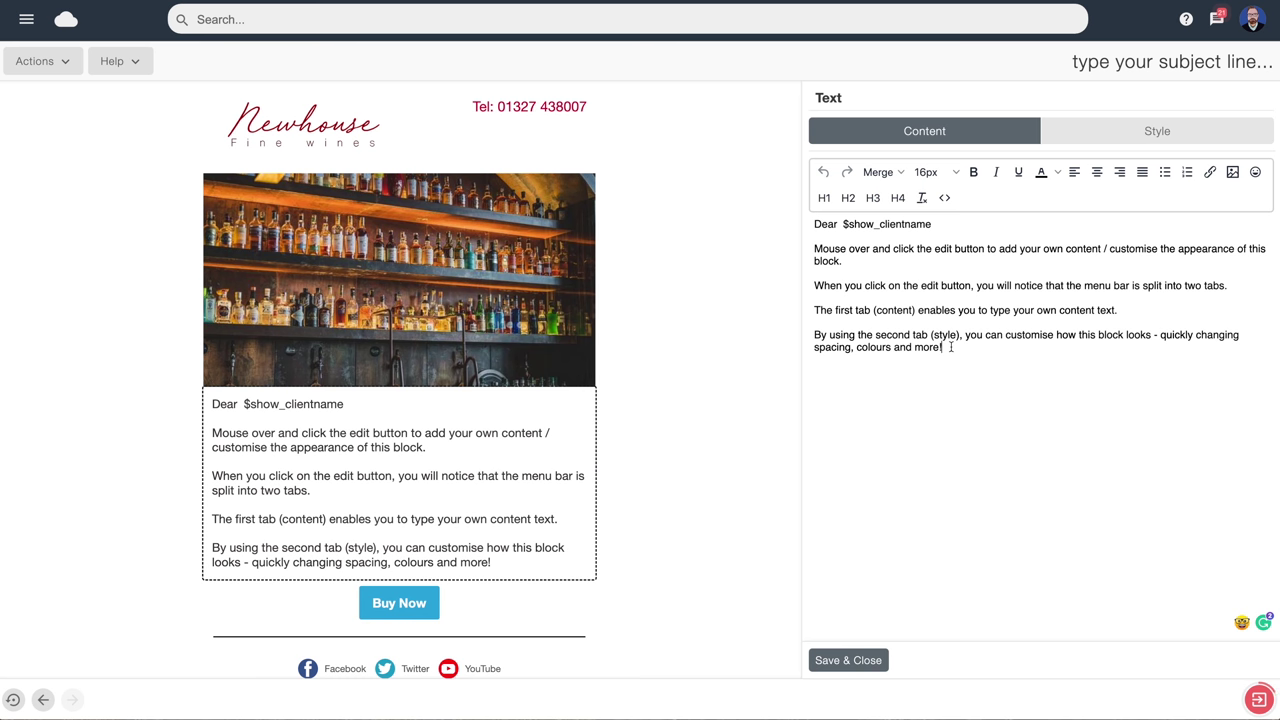
key("Return")
type("Click he")
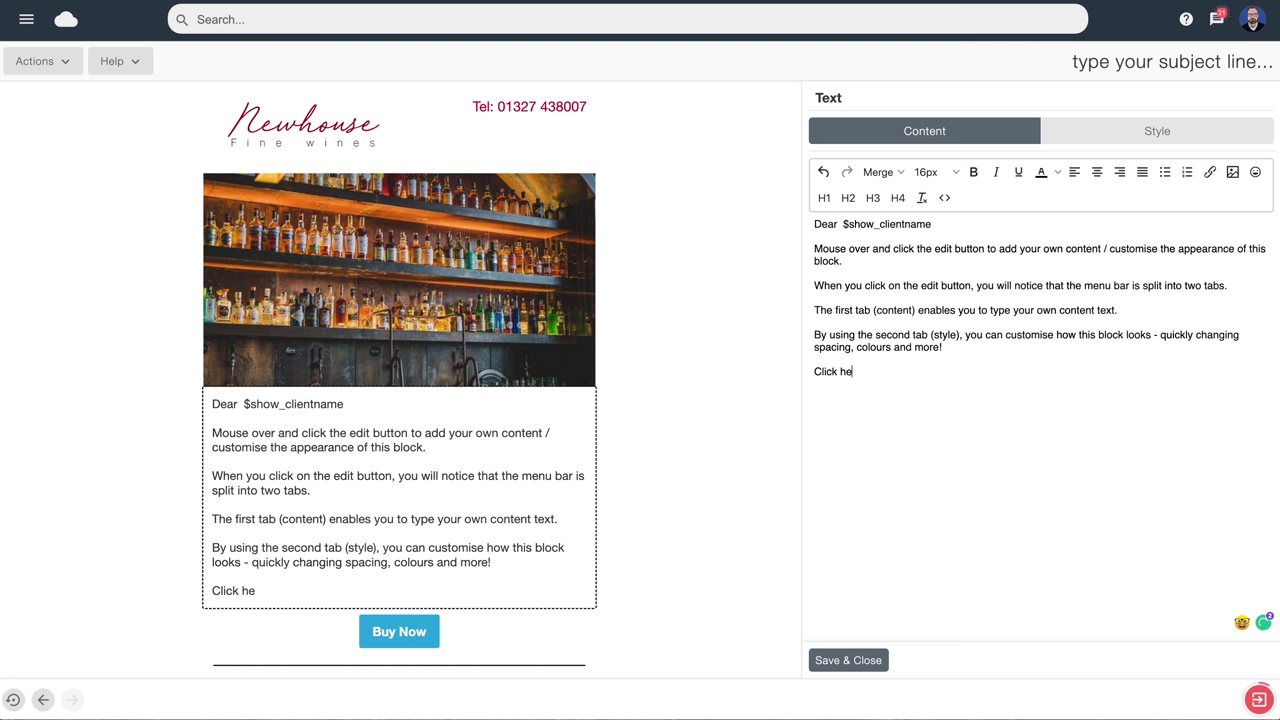
type("re to download our ")
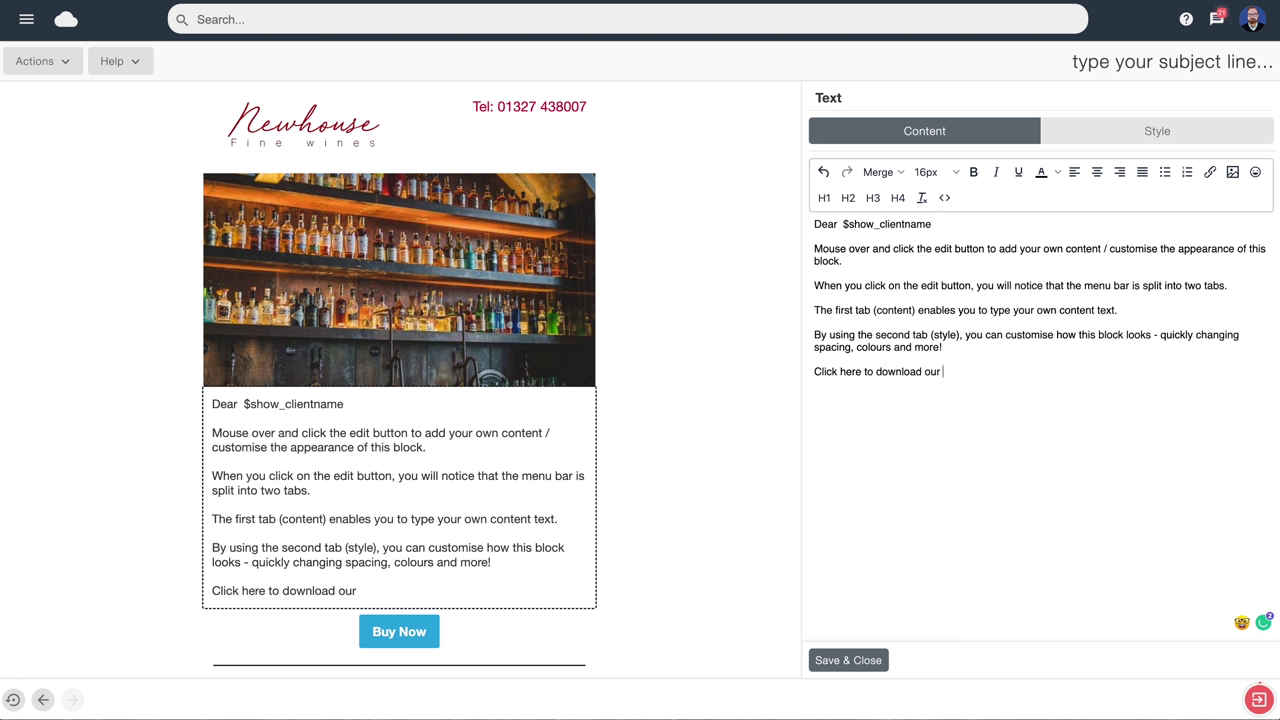
type("pricing d")
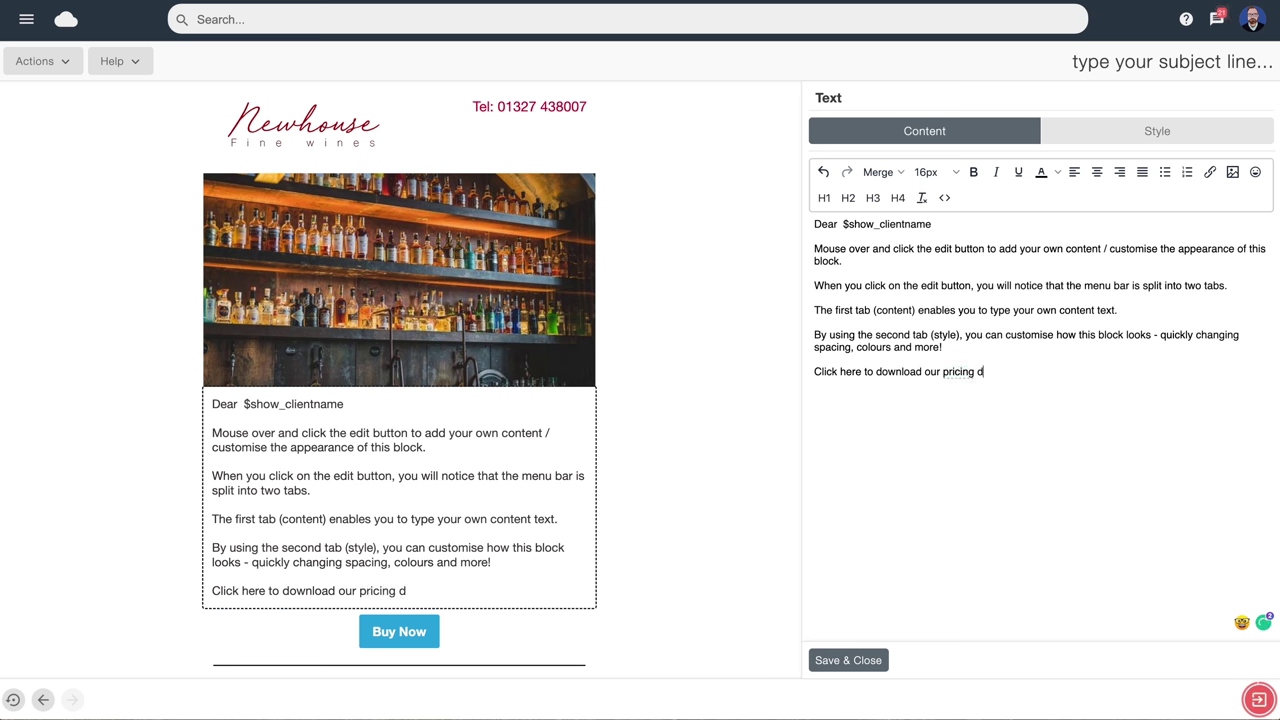
type("ocument")
left_click_drag(1025, 372, 812, 374)
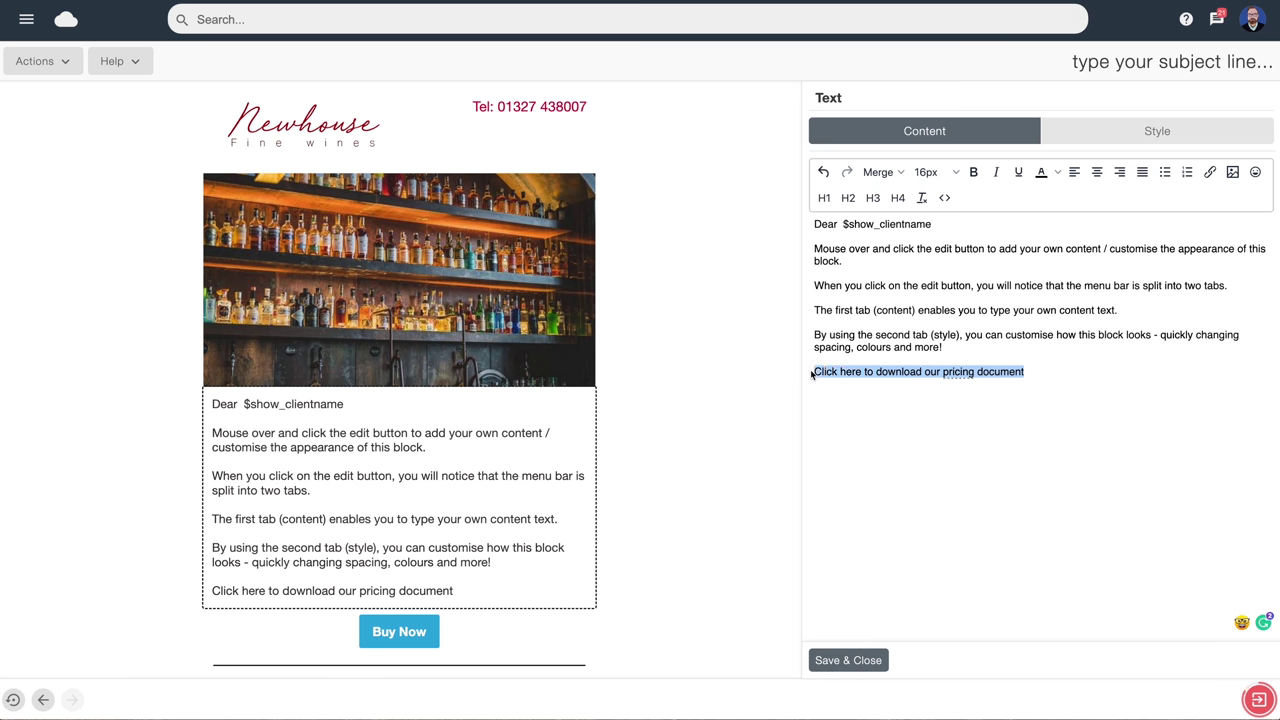
Link the selected pricing line to the PDF file chosen from the file cloud
left_click(1210, 173)
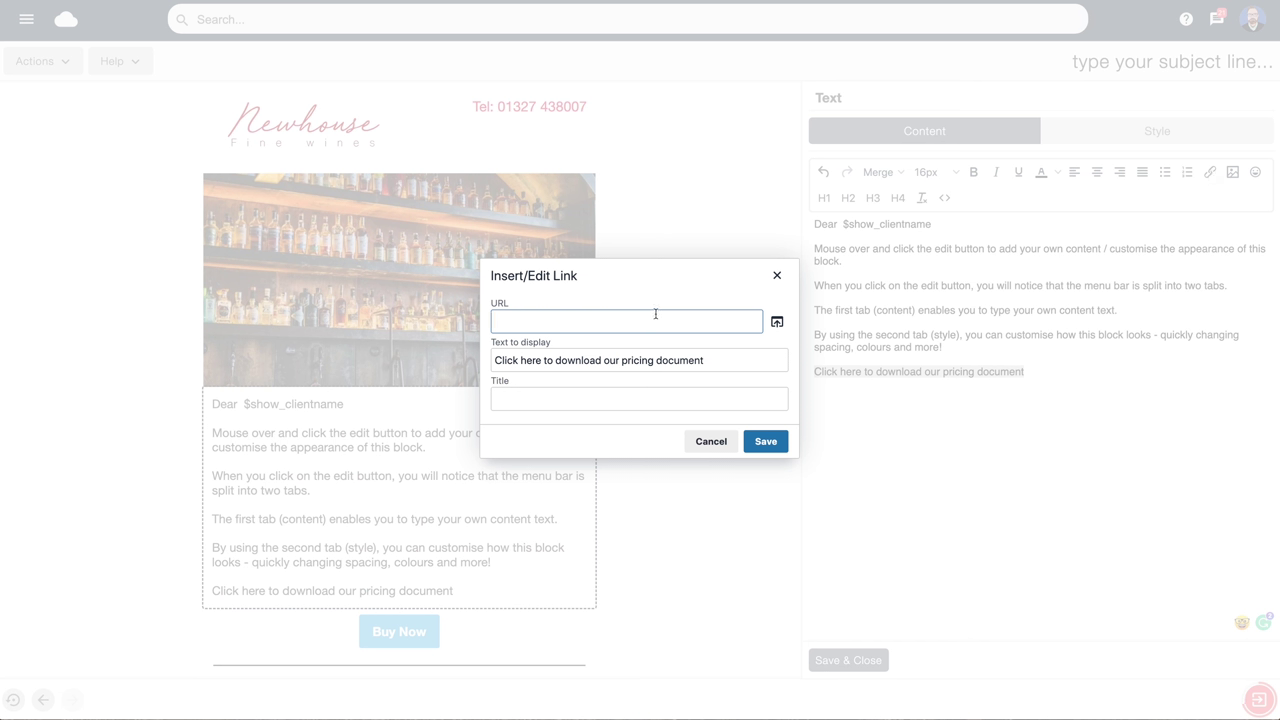
left_click(777, 322)
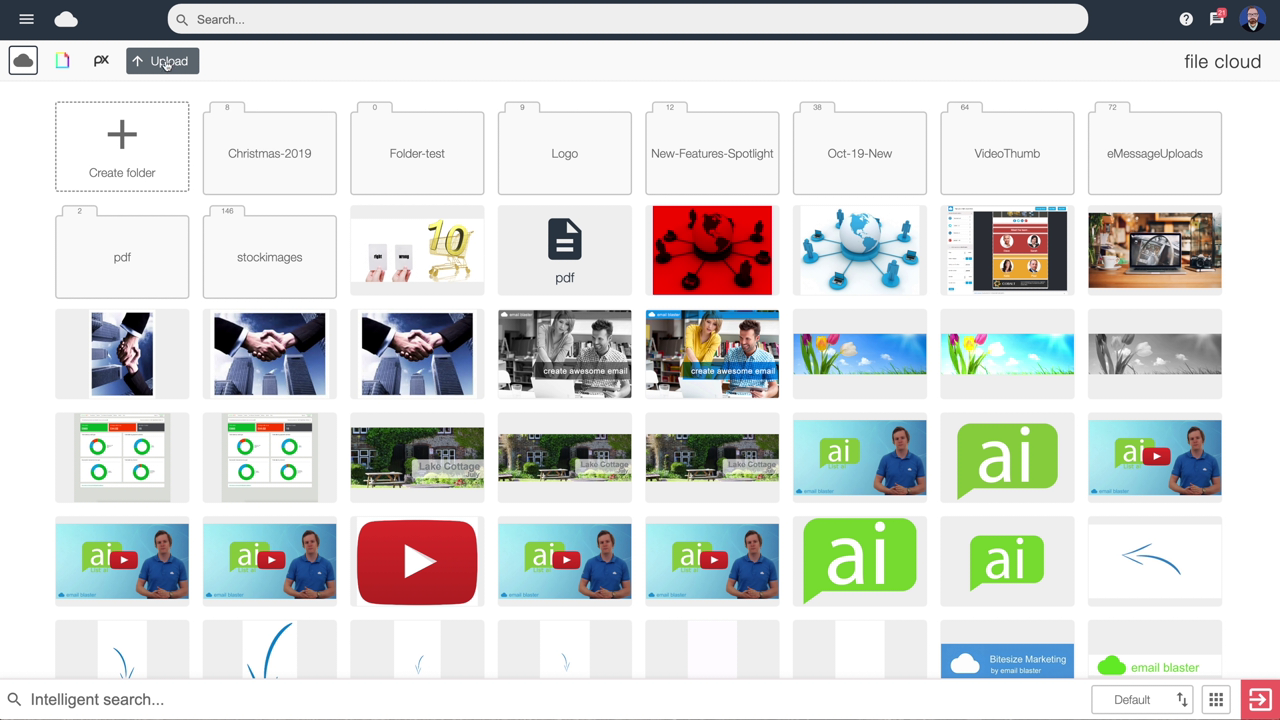
left_click(568, 249)
left_click(770, 443)
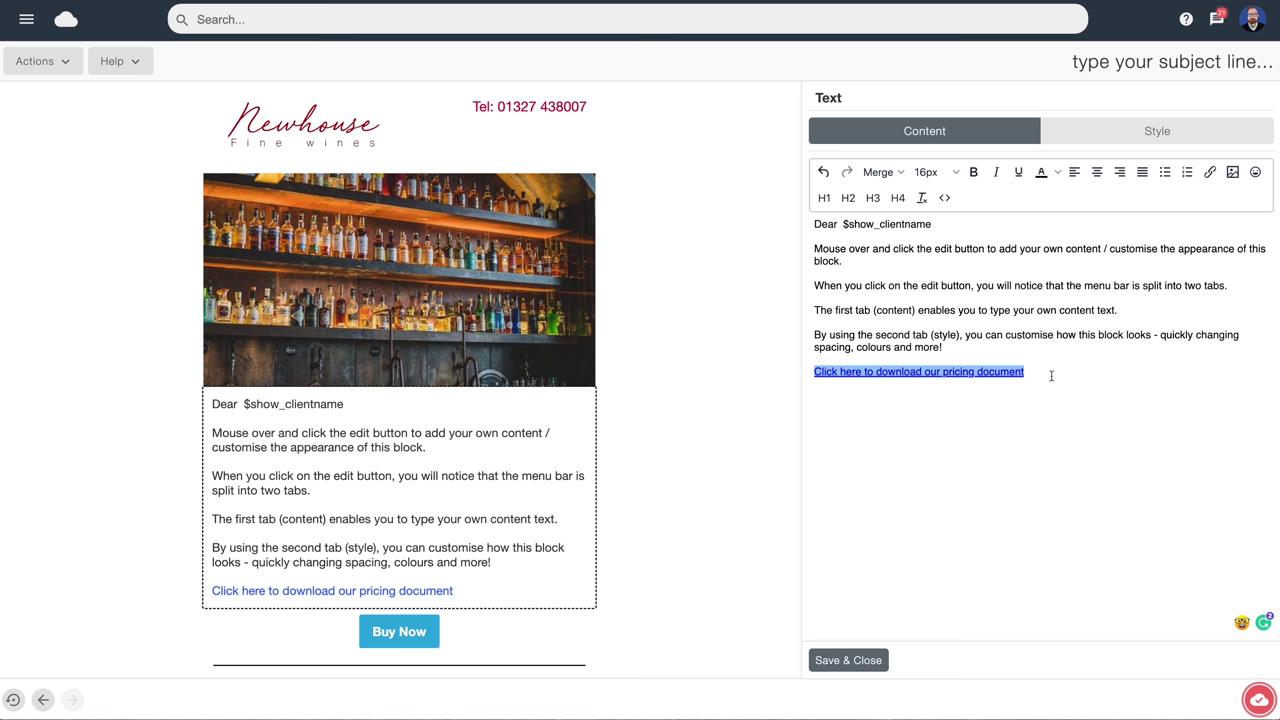
mouse_move(940, 373)
Finish the text block and relabel the Buy Now button 'Visit our website'
left_click(846, 660)
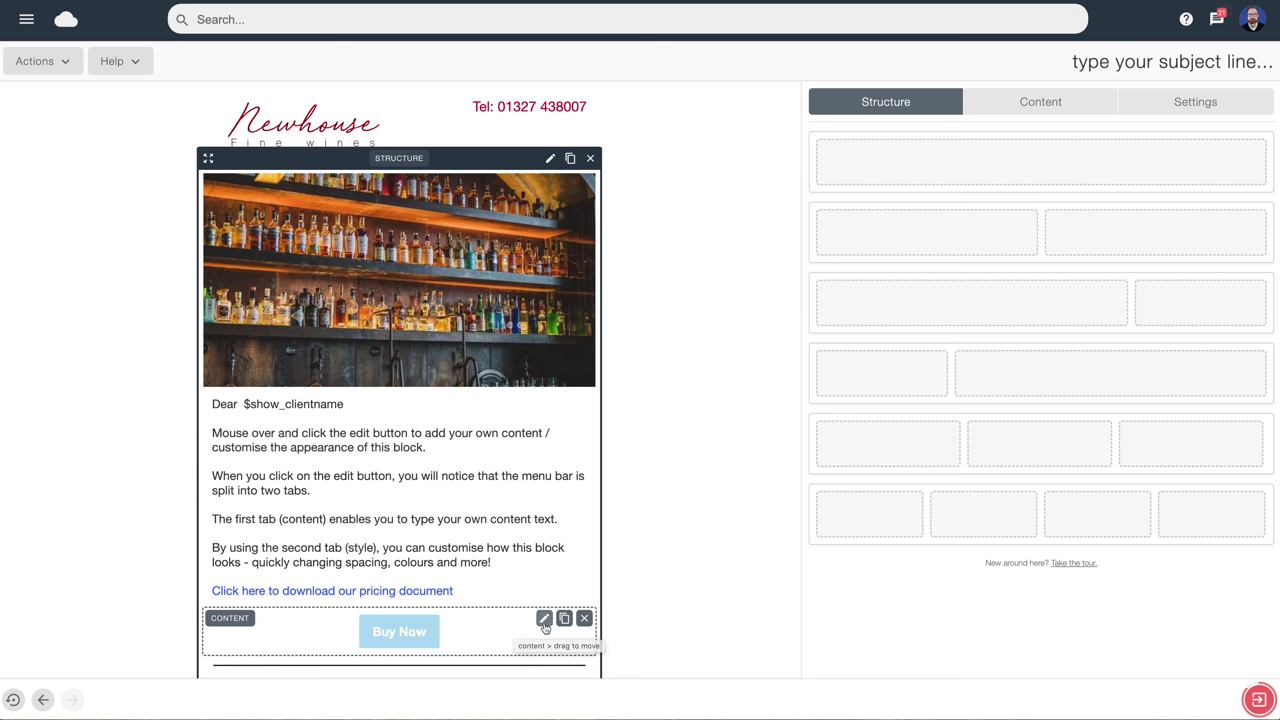
left_click(543, 620)
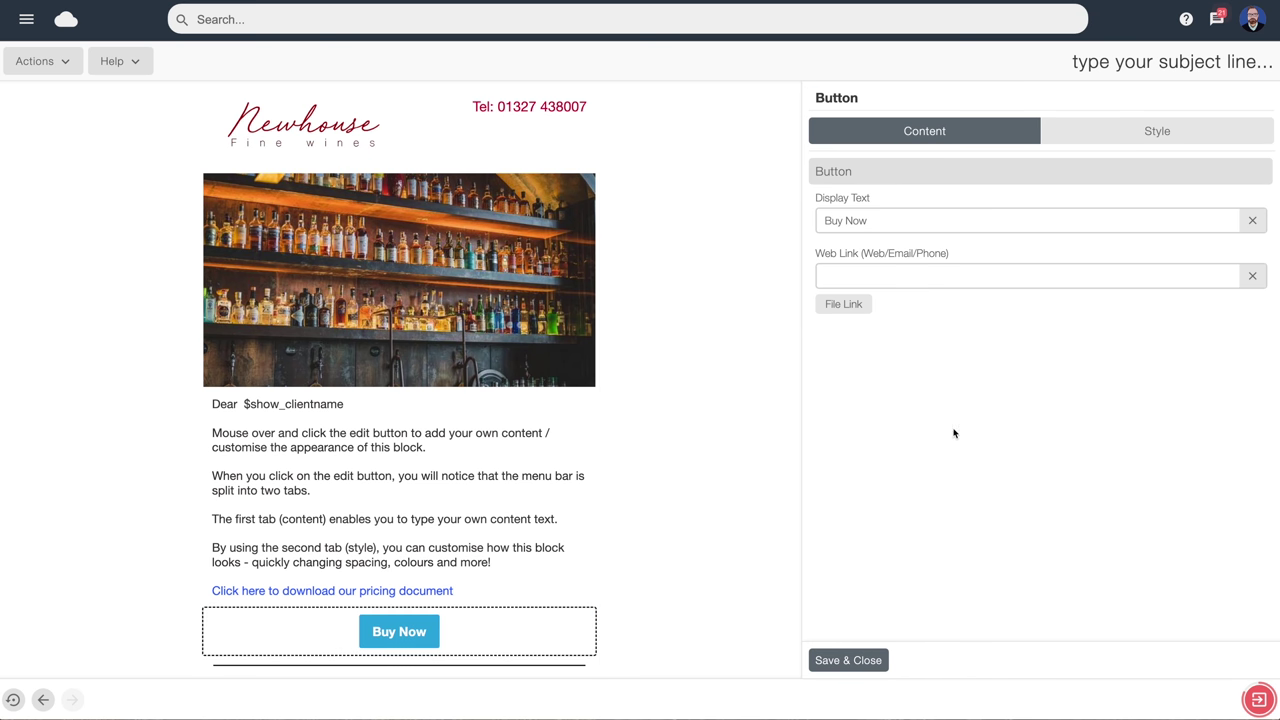
left_click_drag(876, 227, 819, 220)
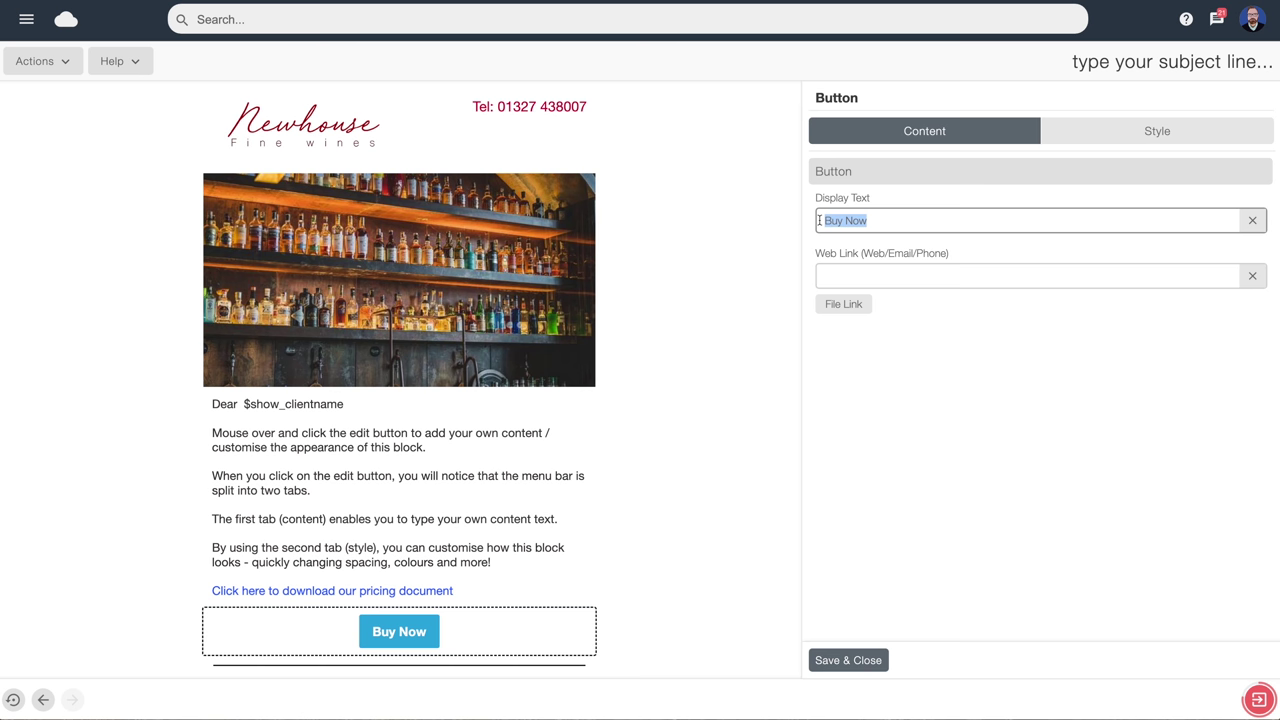
type("Visit")
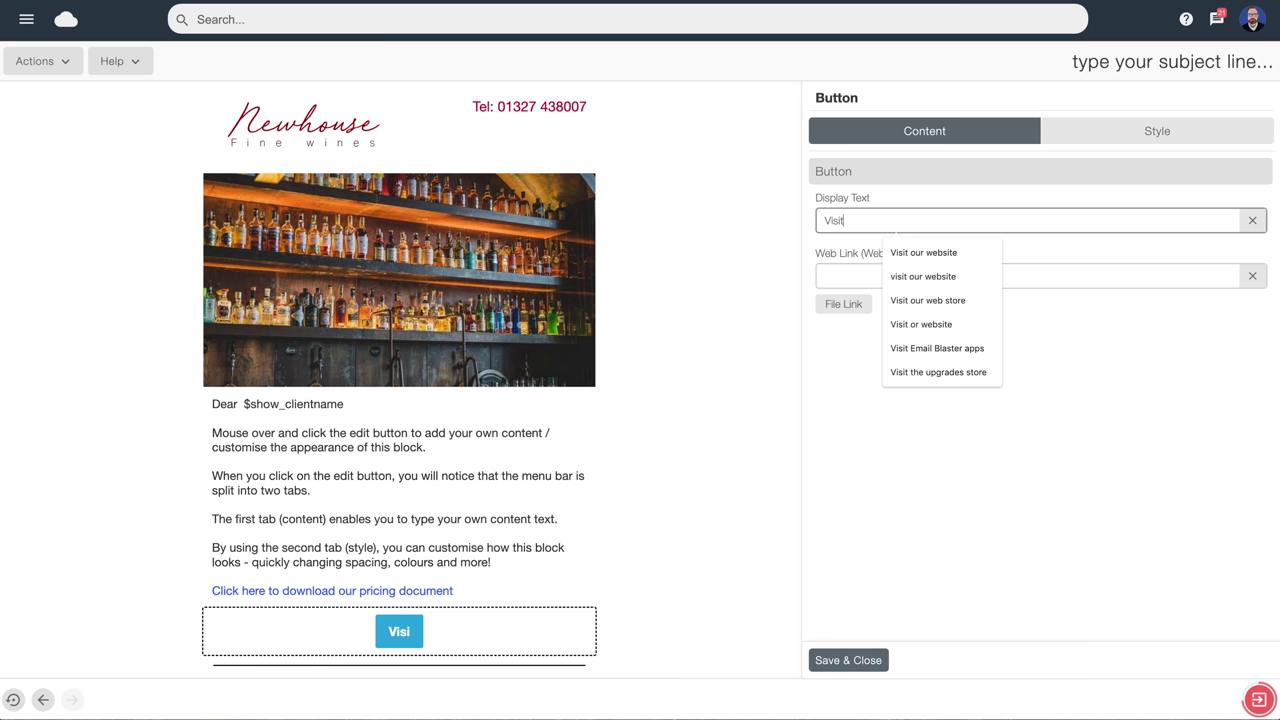
type(" our website")
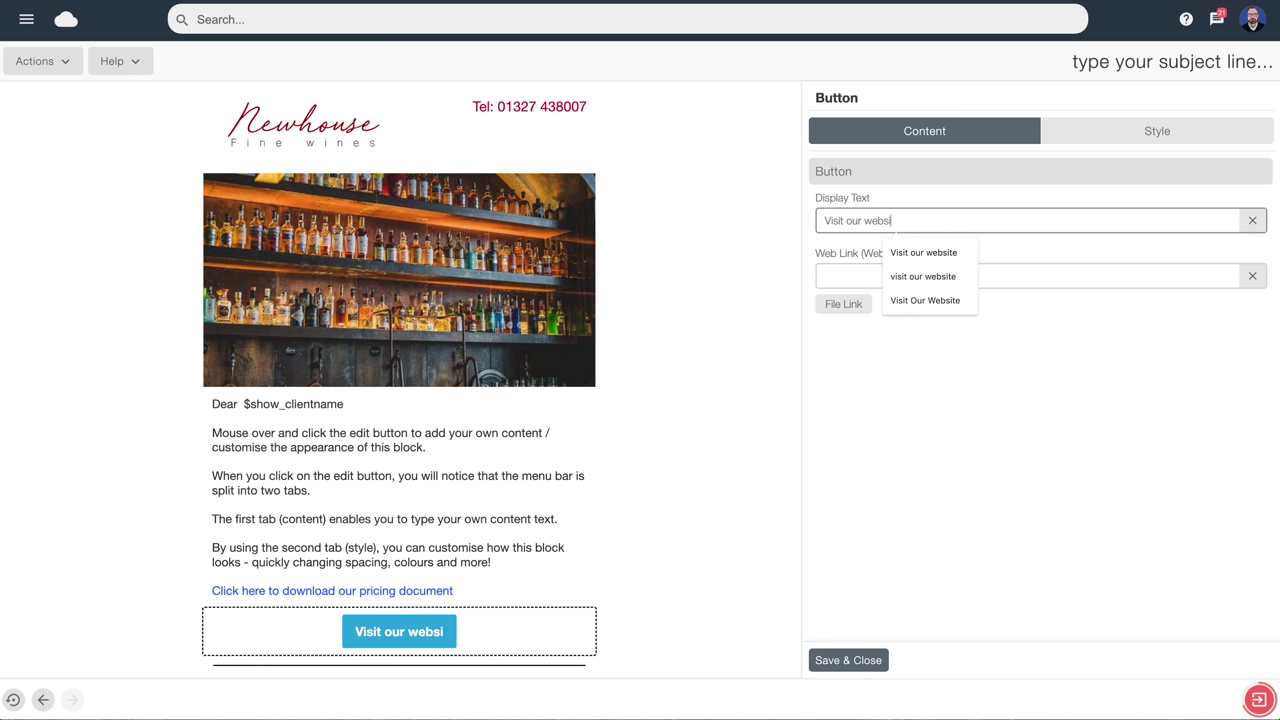
left_click(831, 274)
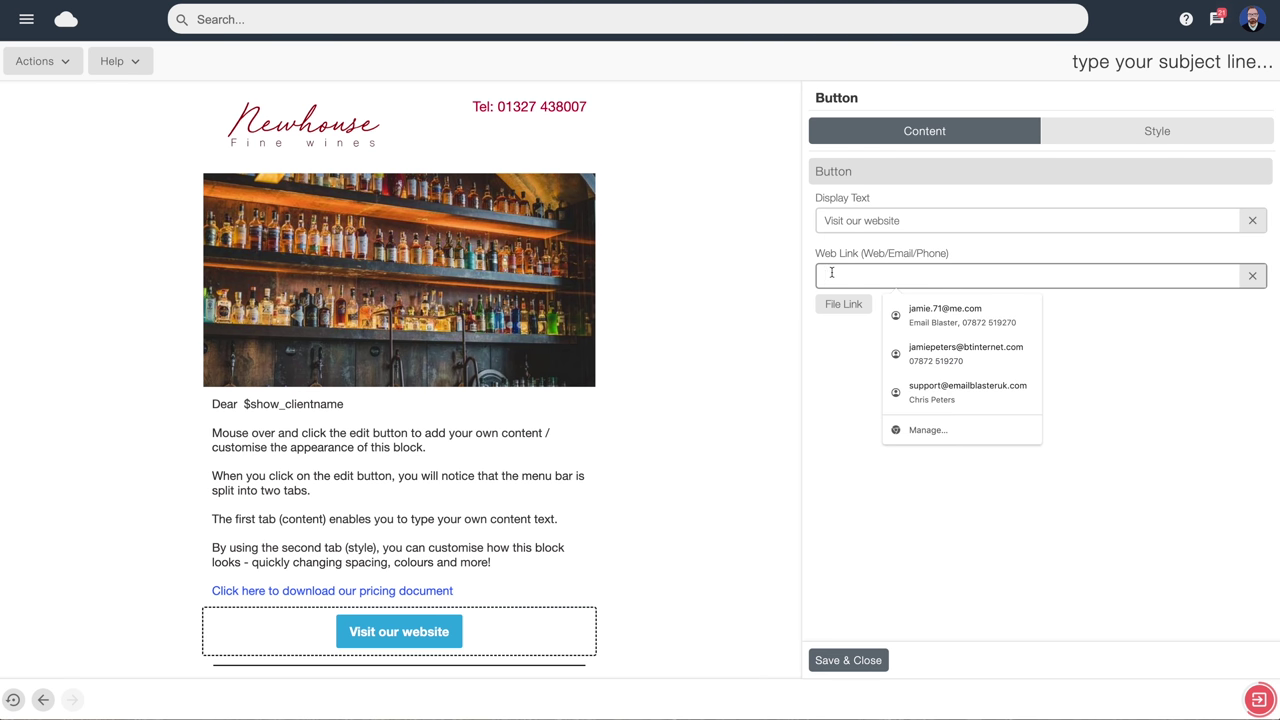
type("www.emailblasteruk.com/prices")
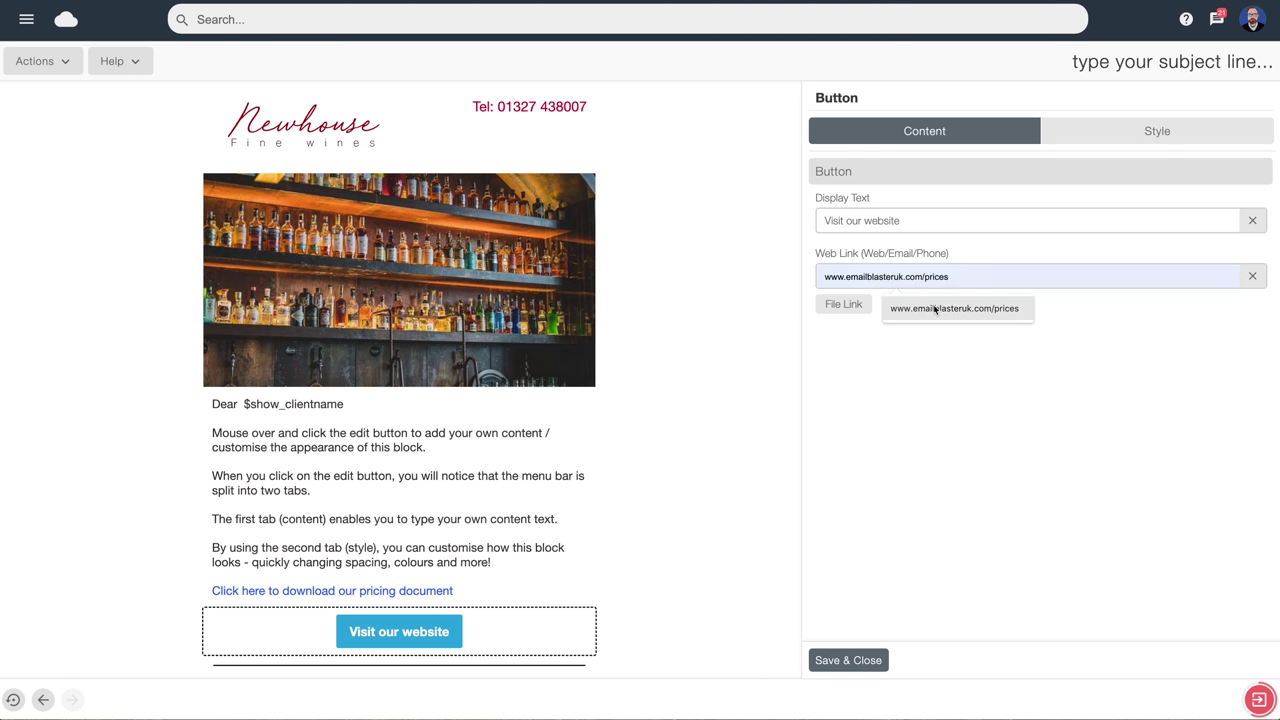
left_click(940, 308)
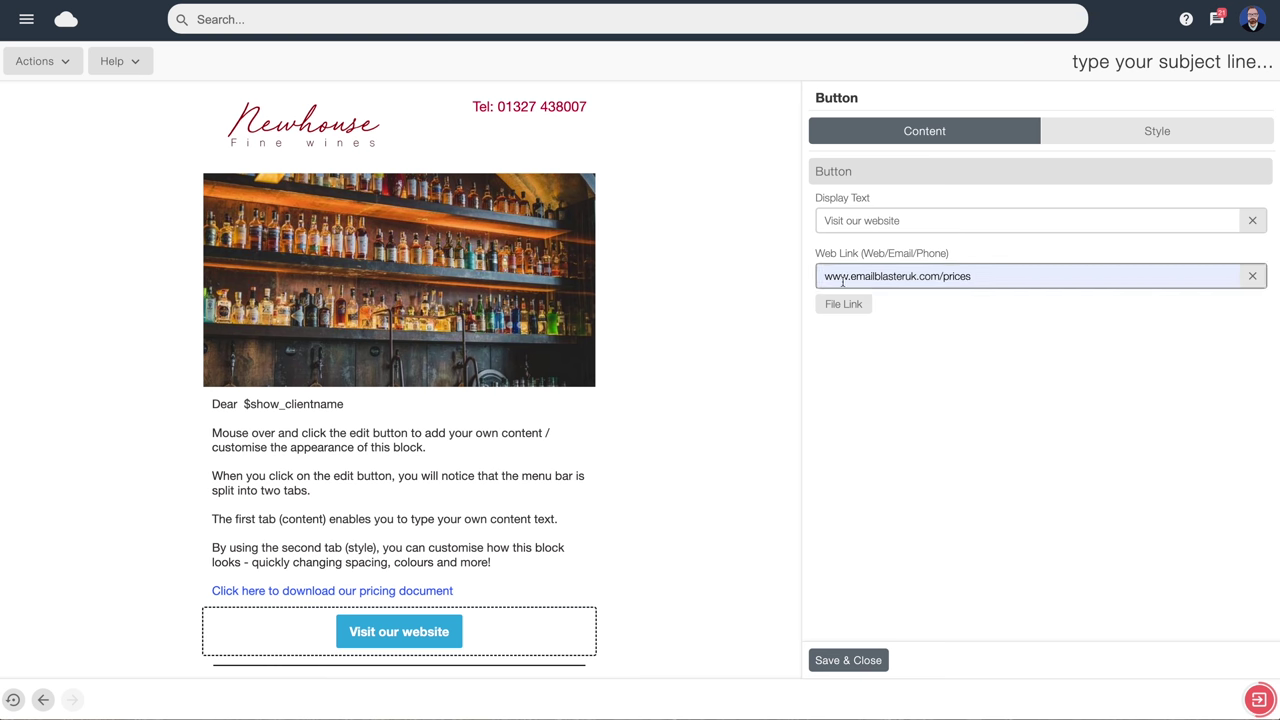
left_click_drag(982, 278, 822, 278)
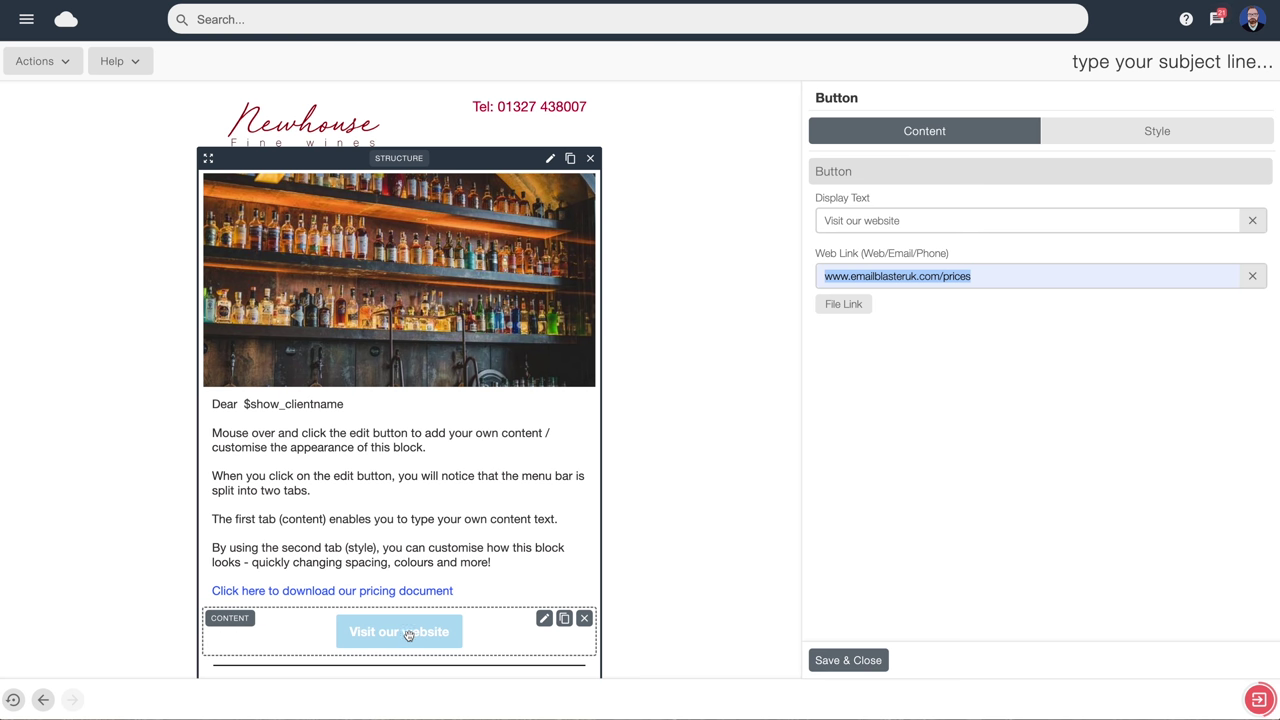
Make the button background red (cc0033) and enlarge its text to 23px
left_click(1157, 140)
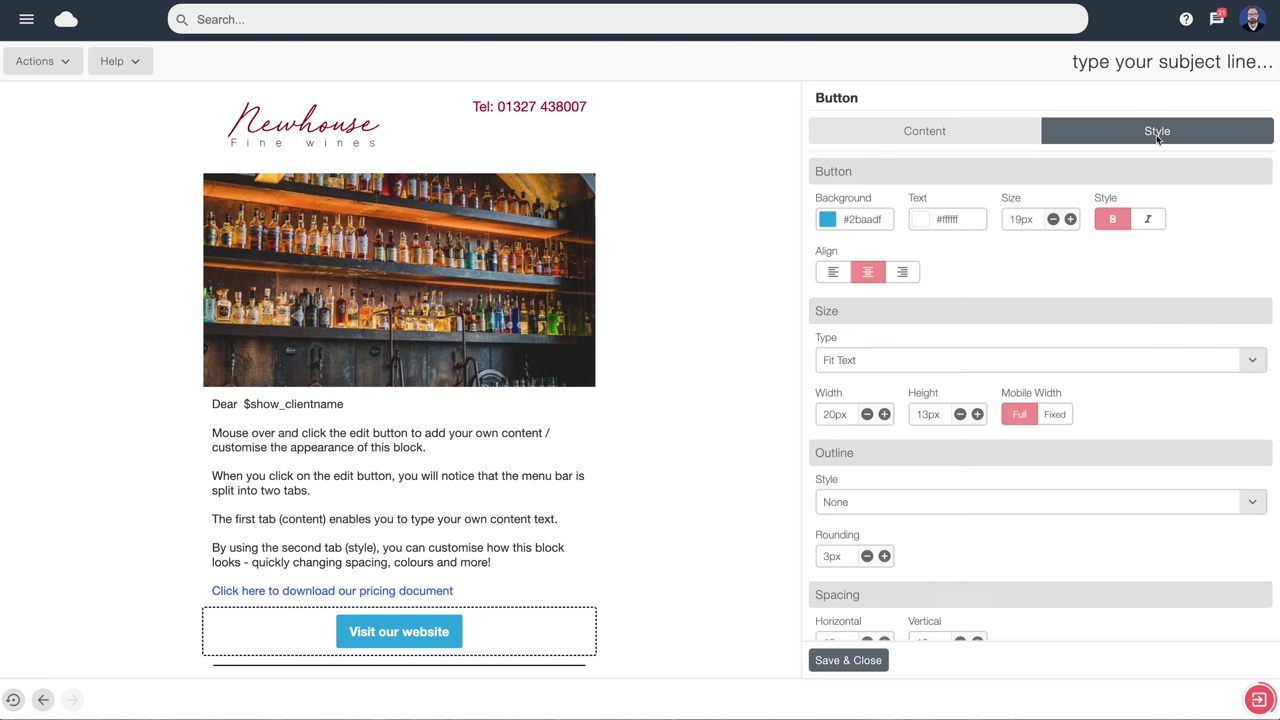
left_click(858, 225)
left_click(858, 224)
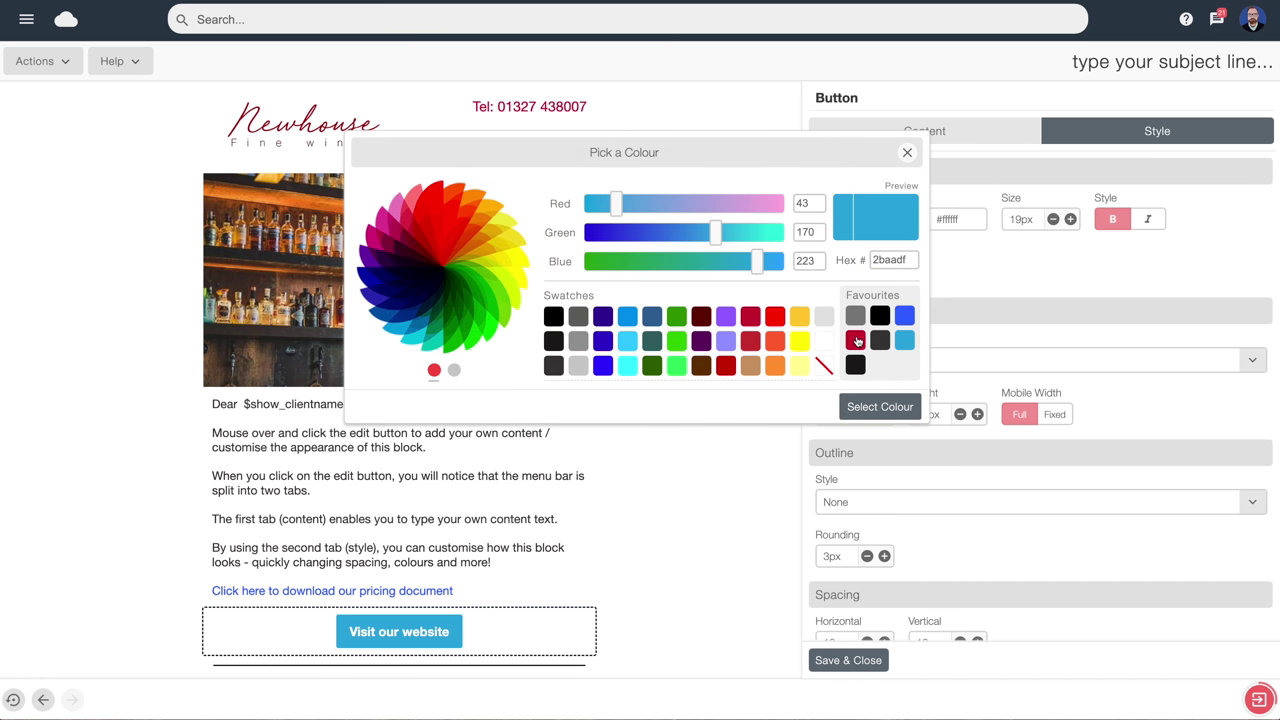
left_click(856, 341)
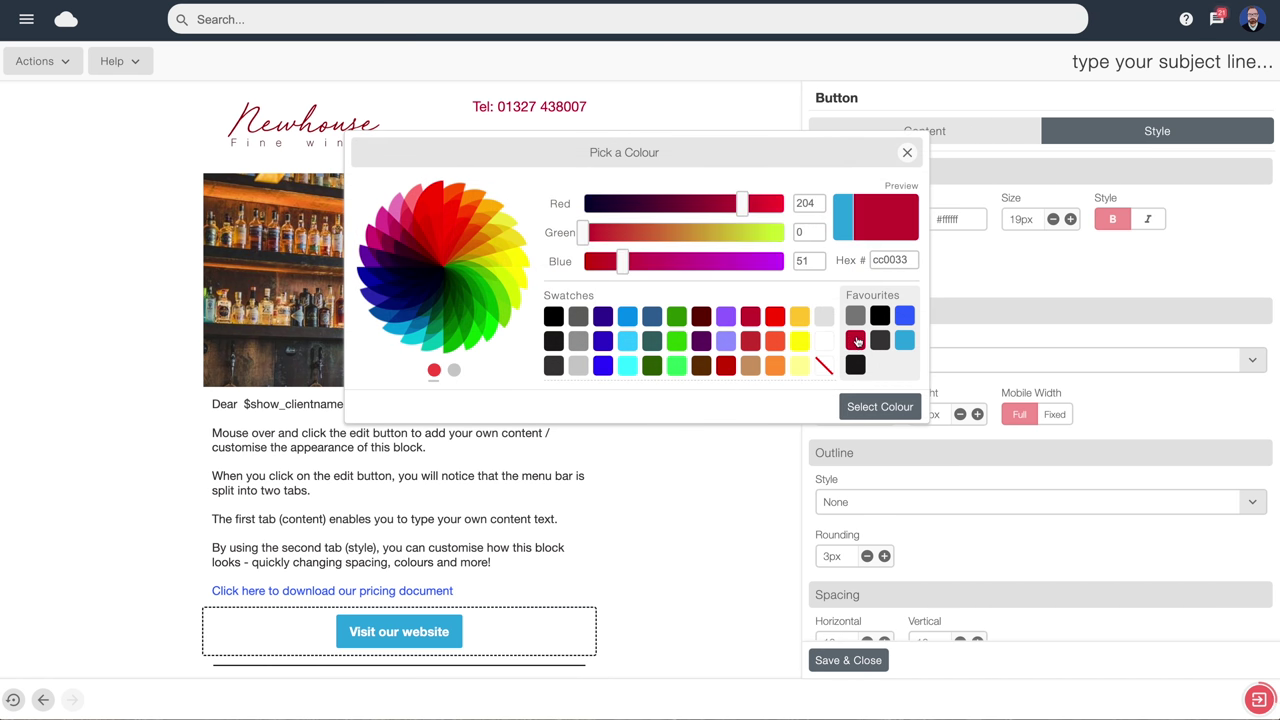
left_click(890, 408)
left_click(1070, 219)
left_click(1070, 219)
left_click(1070, 219)
left_click(1070, 219)
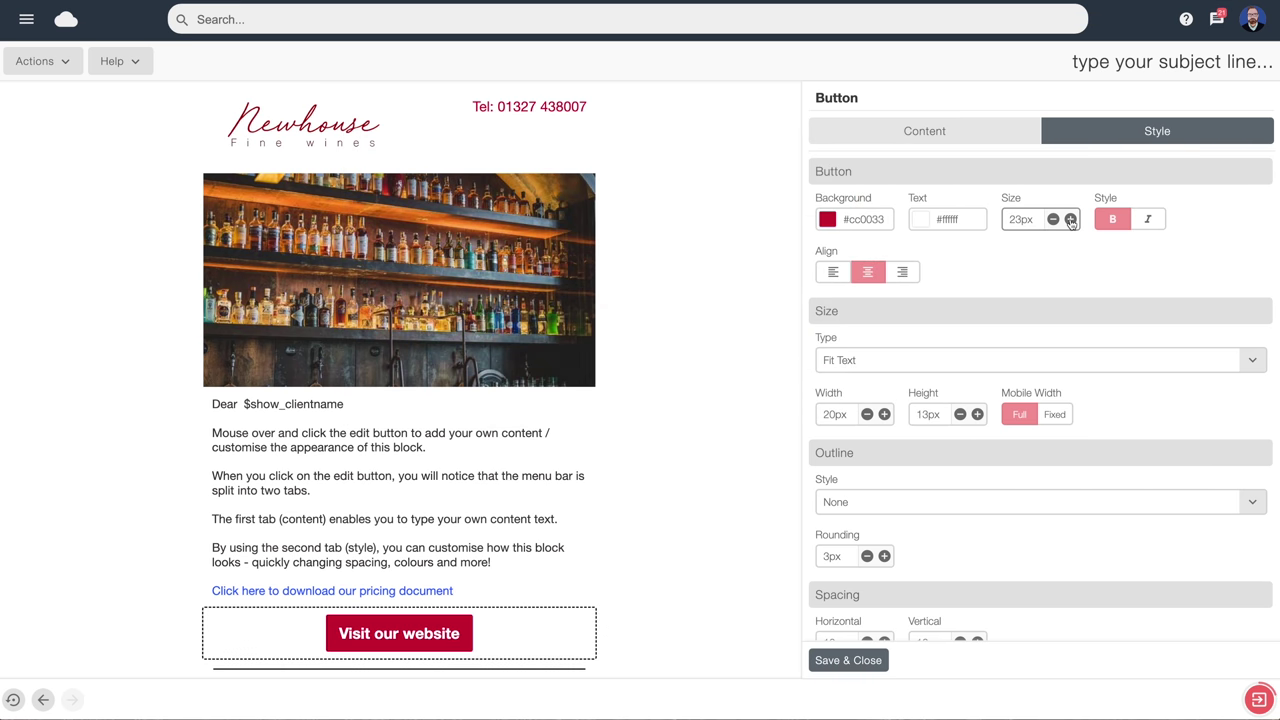
left_click(1070, 219)
Set the button width to 31px and its height to 18px
scroll(1010, 455, "down", 2)
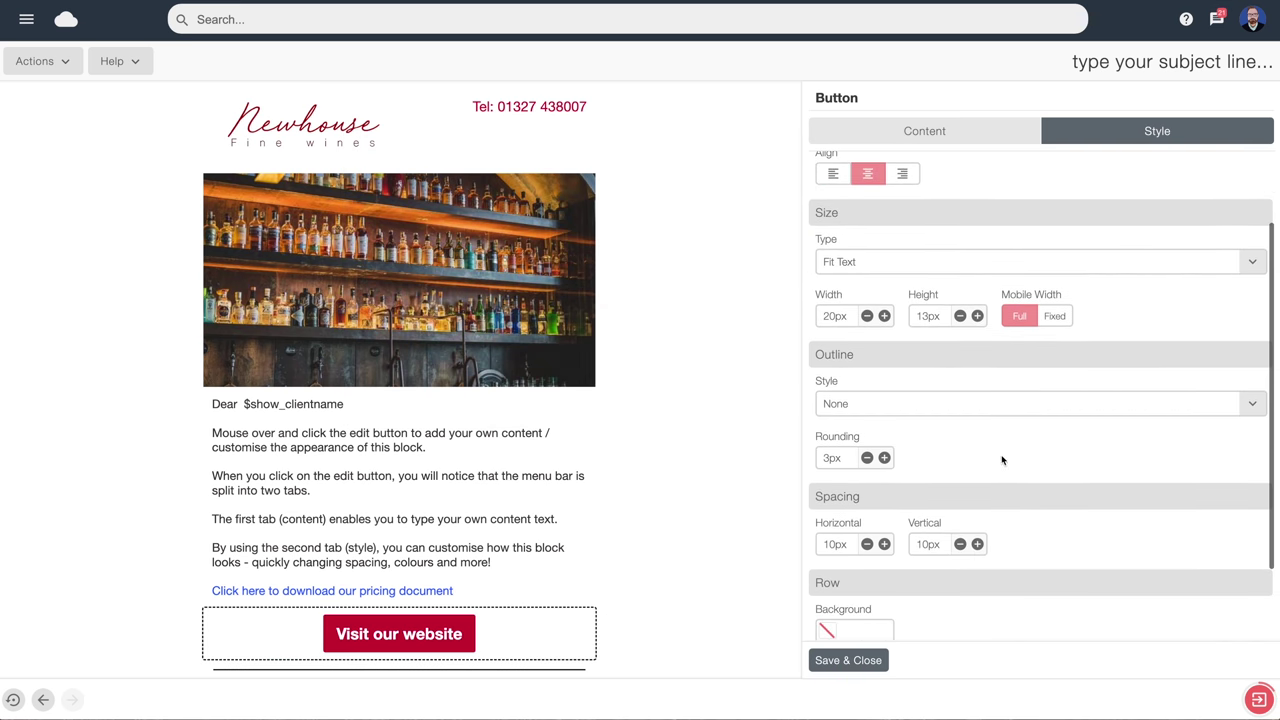
left_click(885, 307)
left_click(885, 307)
left_click(885, 307)
left_click(885, 307)
left_click(885, 307)
left_click(885, 307)
left_click(885, 307)
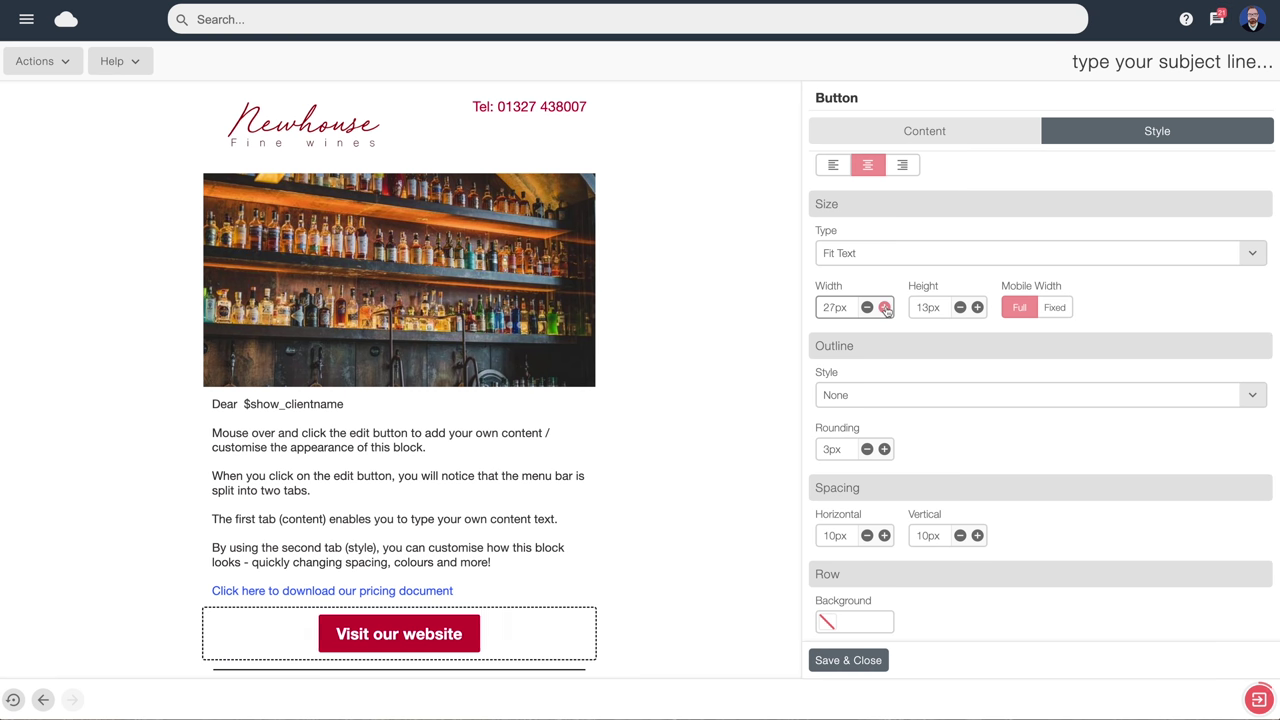
left_click(885, 307)
left_click(885, 307)
left_click(885, 307)
left_click(885, 307)
left_click(977, 307)
left_click(977, 307)
left_click(977, 307)
left_click(977, 307)
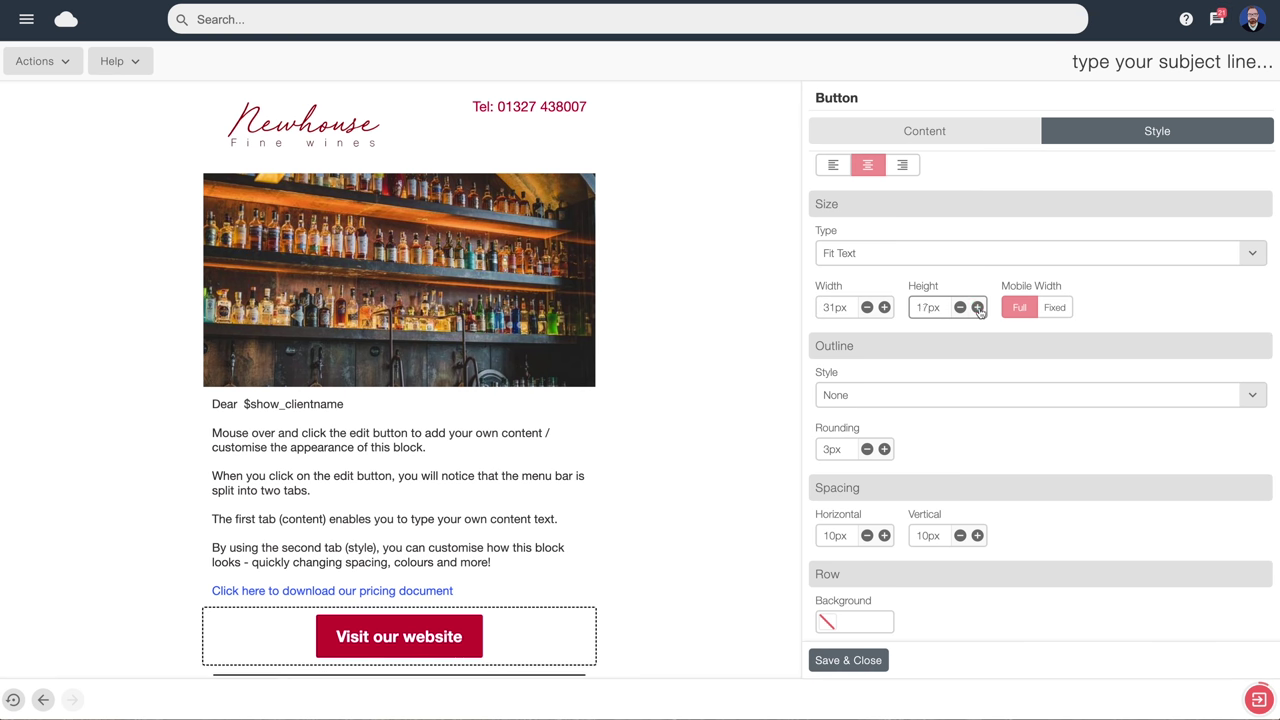
left_click(977, 307)
left_click(884, 449)
Round the button corners to 18px and save the styling
left_click(884, 449)
left_click(884, 449)
left_click(884, 449)
left_click(884, 449)
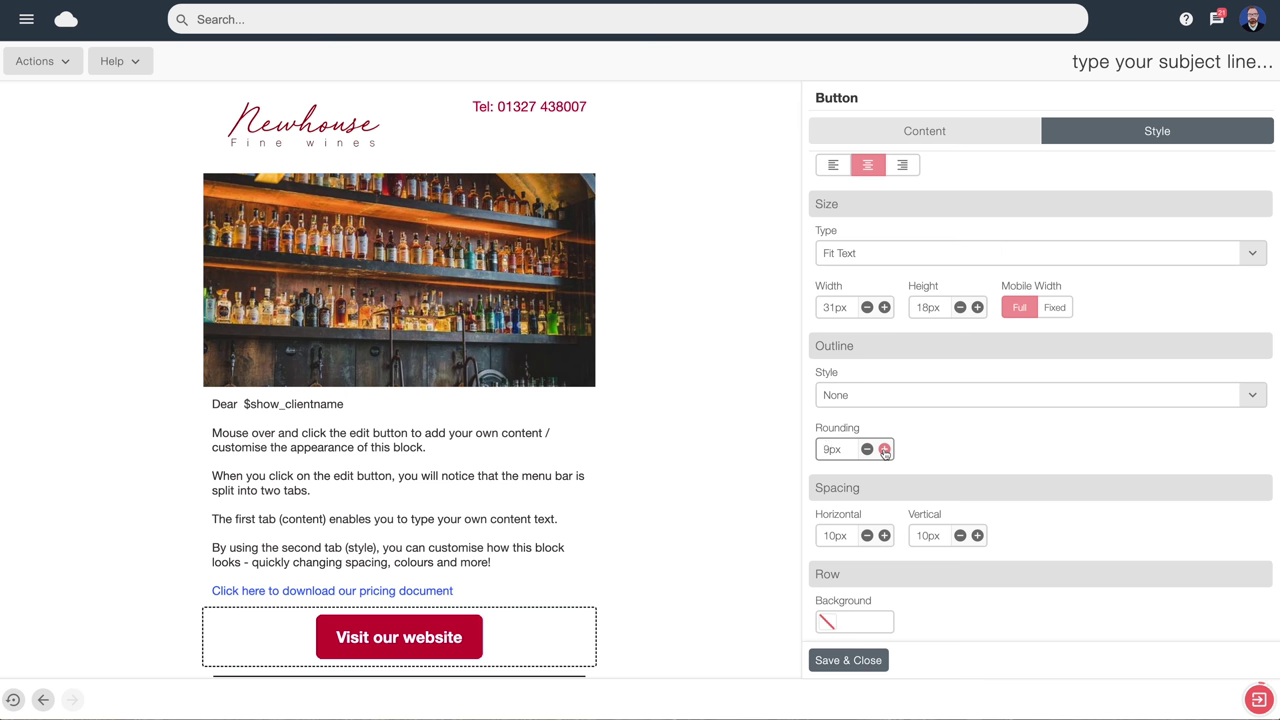
left_click(884, 449)
left_click(884, 449)
left_click(884, 449)
left_click(884, 449)
left_click(884, 449)
scroll(997, 457, "down", 2)
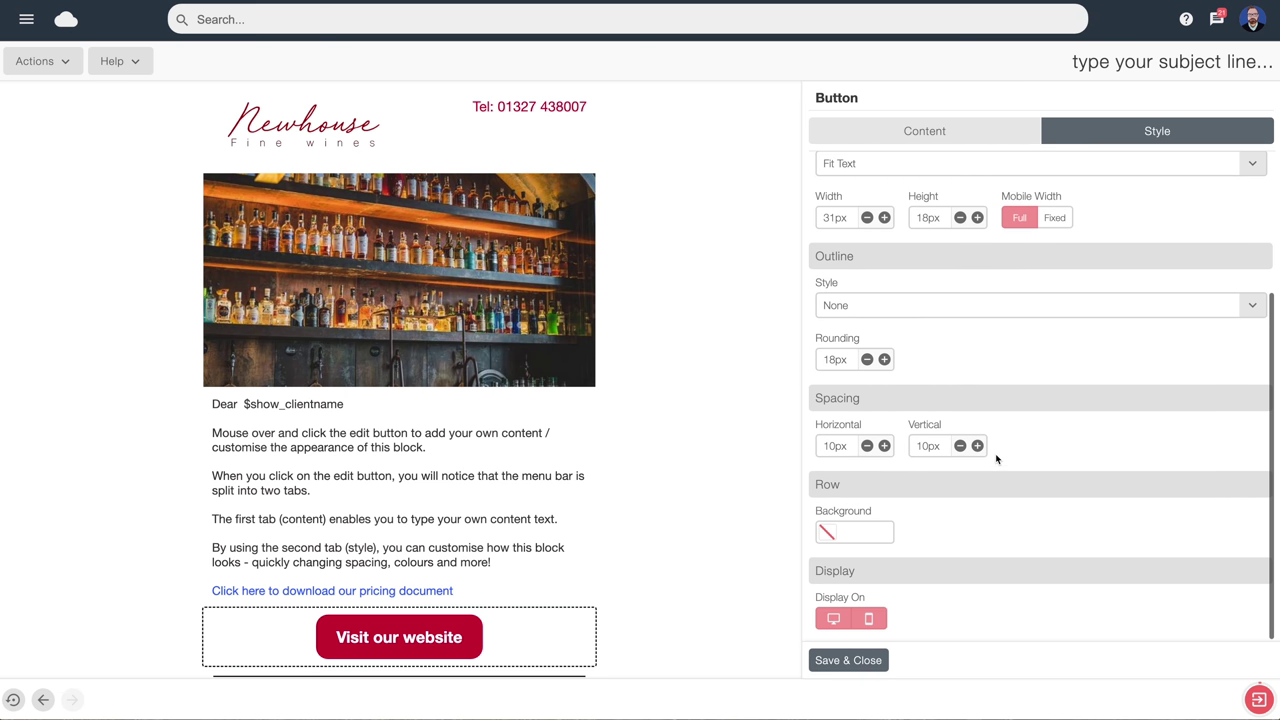
left_click(846, 660)
scroll(546, 642, "down", 1)
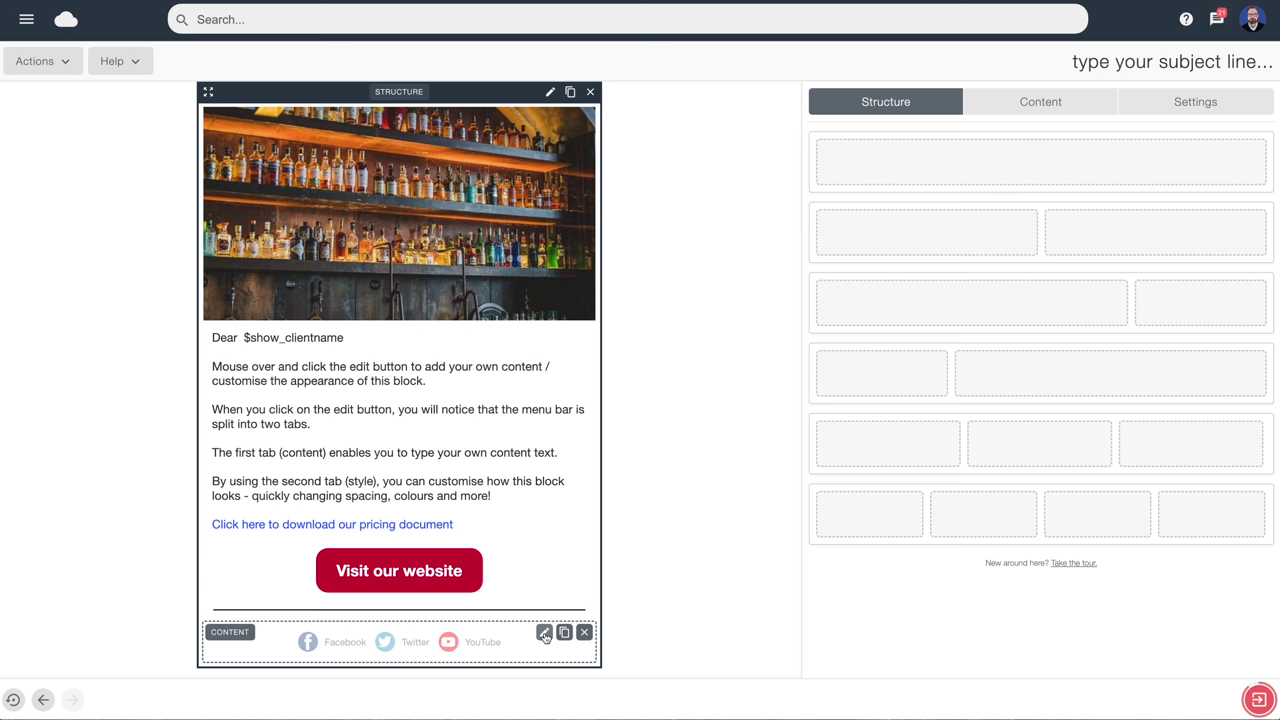
Add a new LinkedIn link to the social follow block
left_click(544, 634)
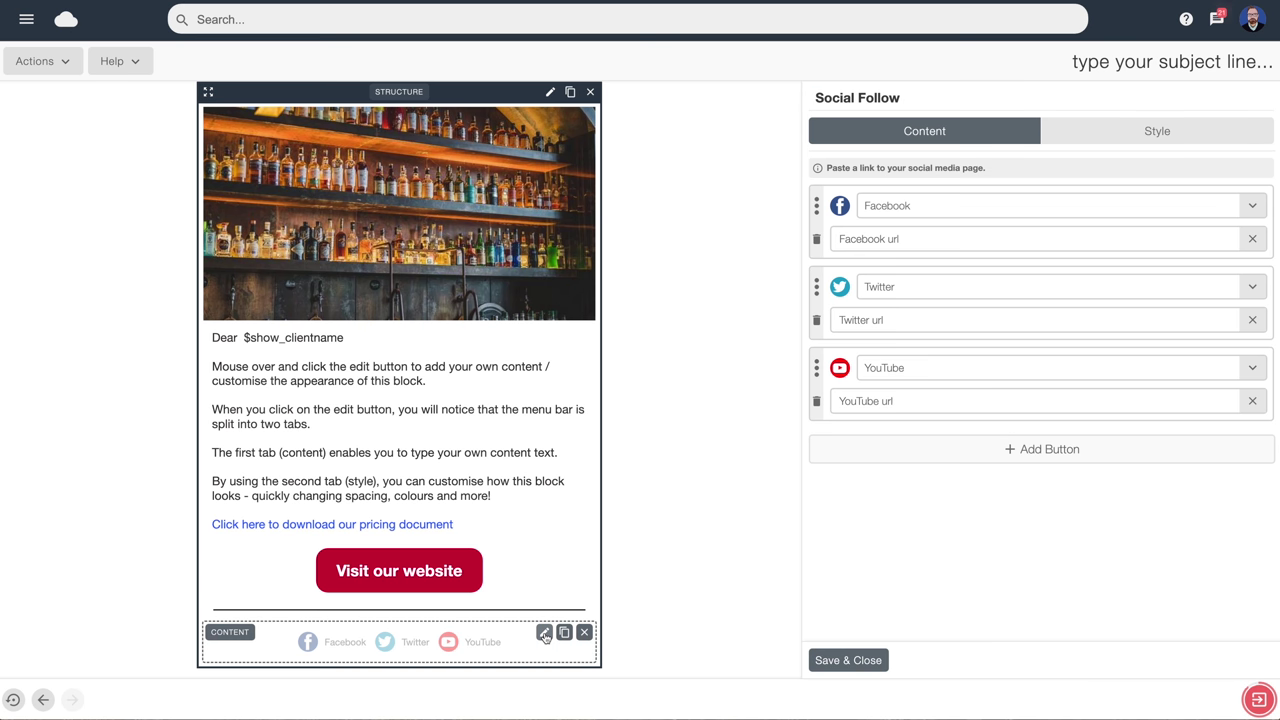
left_click(1074, 452)
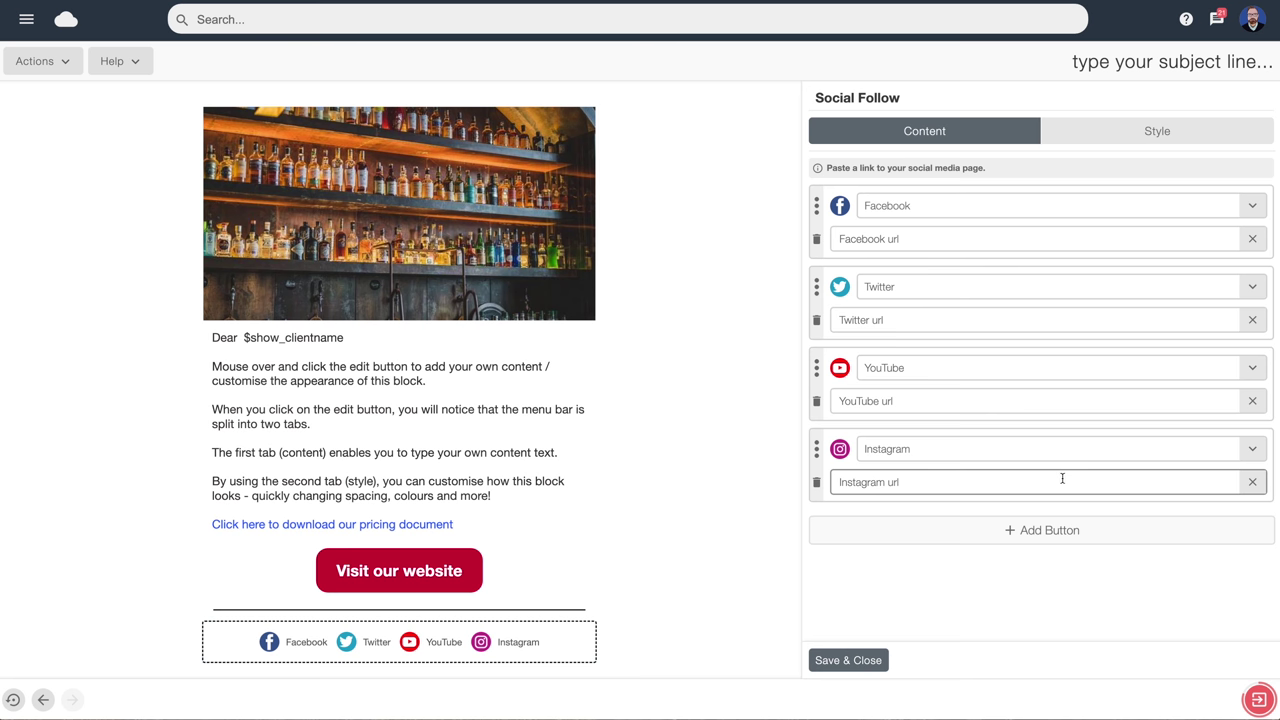
left_click(1180, 452)
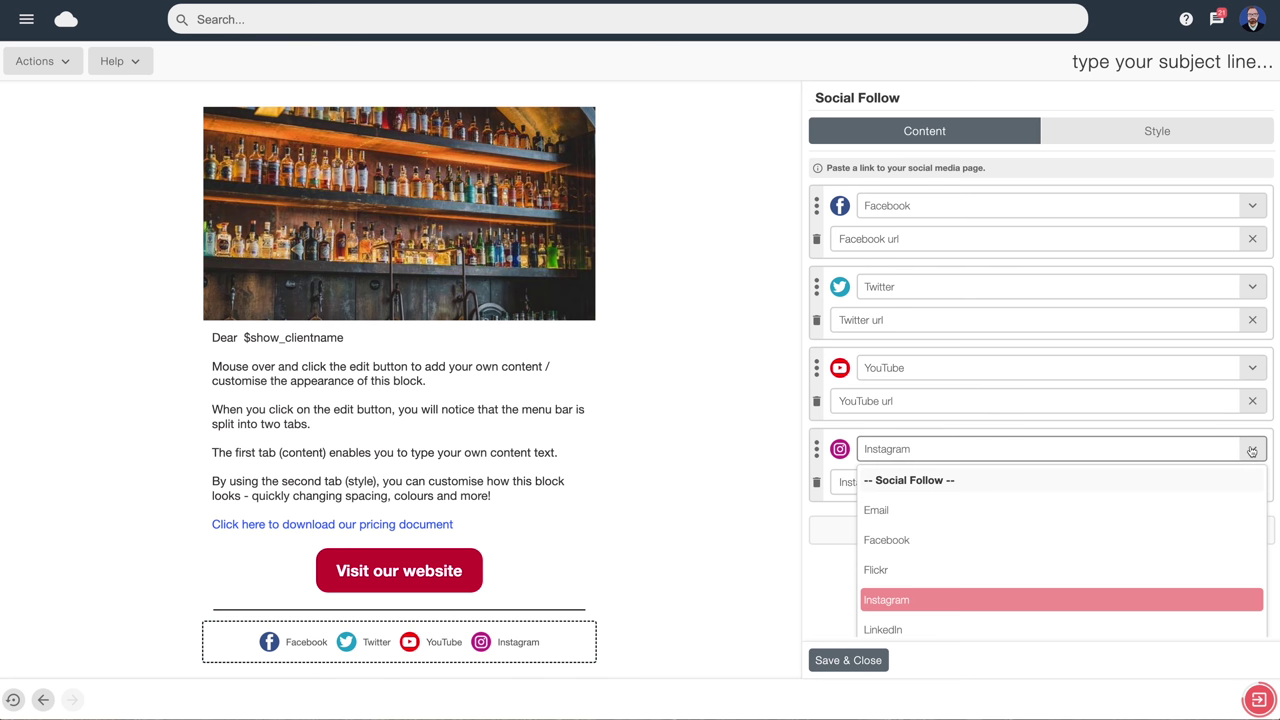
left_click(903, 630)
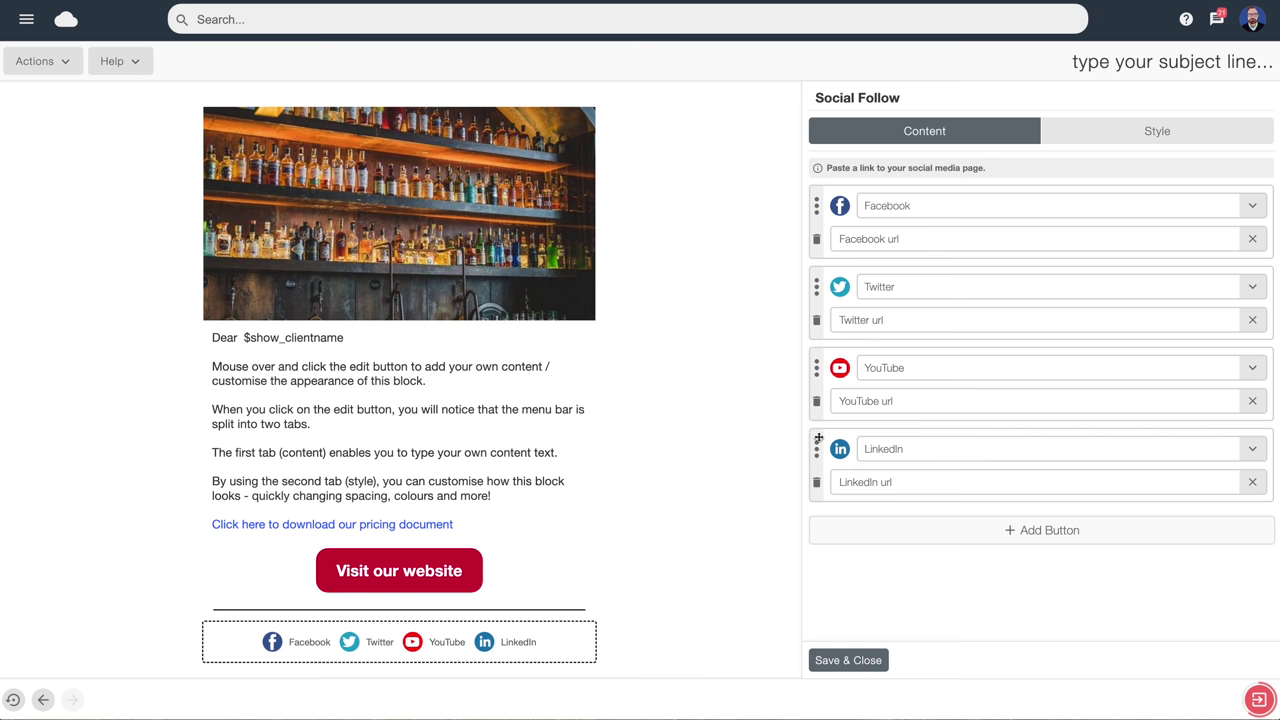
Place LinkedIn second after Facebook and set Facebook's address to facebook.com/emailblasteruk
left_click_drag(818, 438, 829, 274)
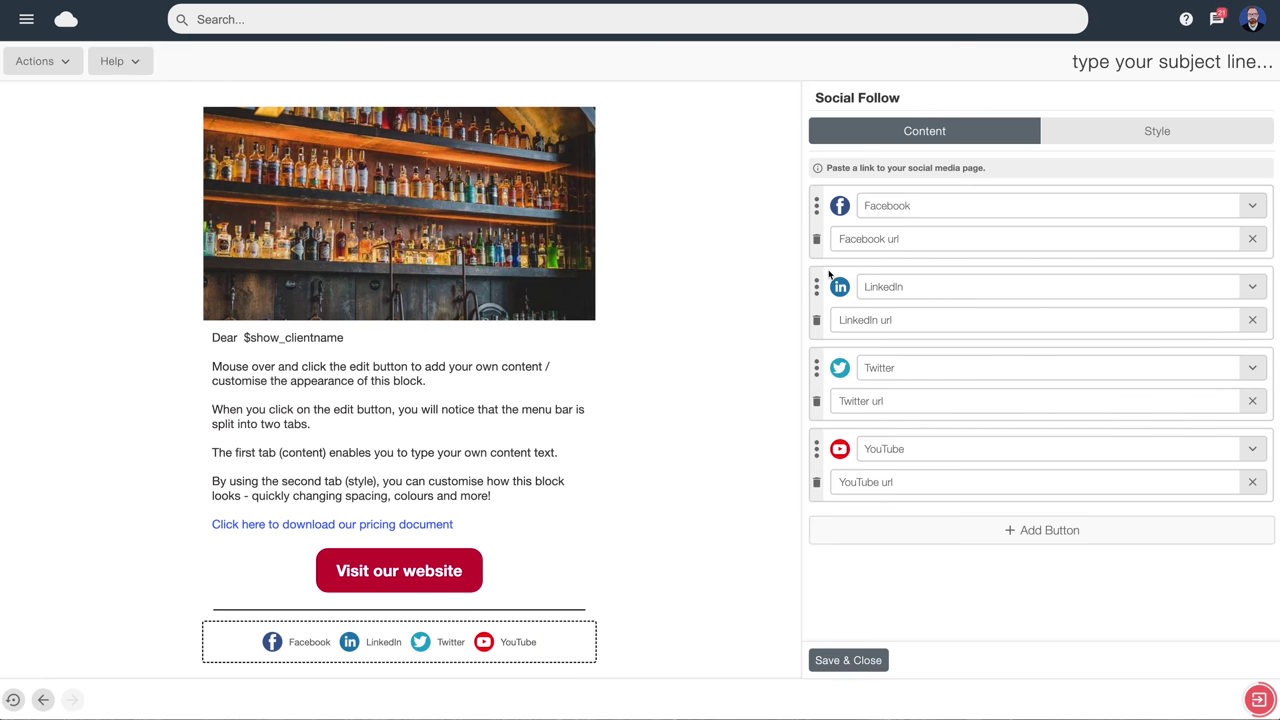
left_click(895, 239)
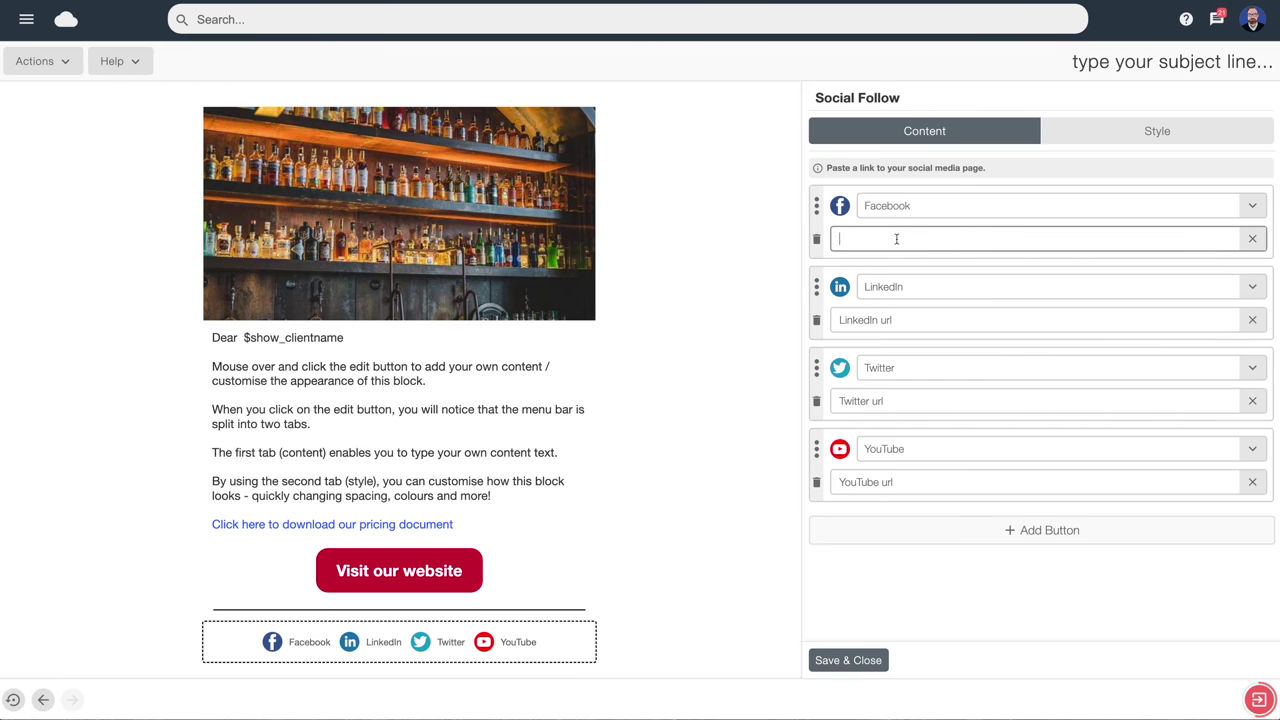
type("facebook.com/emailblasteruk")
Set the social links to Icon only with the black circle icon set, and save
left_click(1156, 133)
left_click(1252, 228)
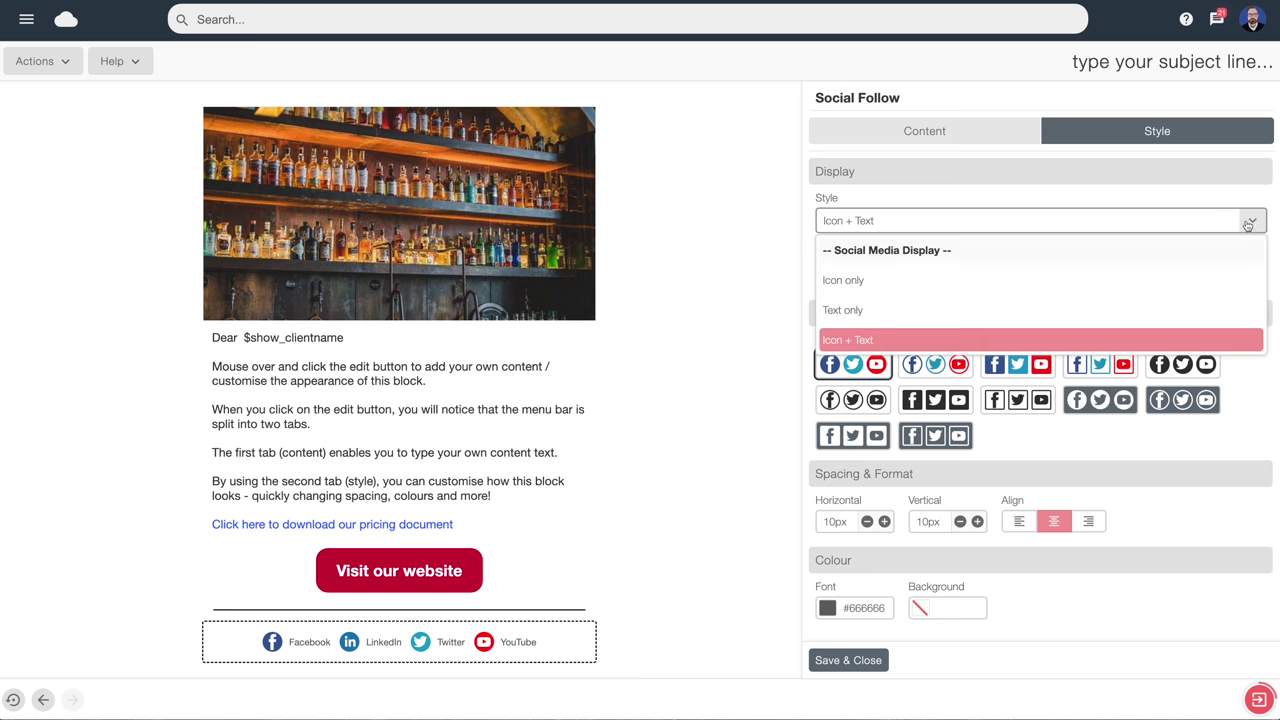
left_click(848, 281)
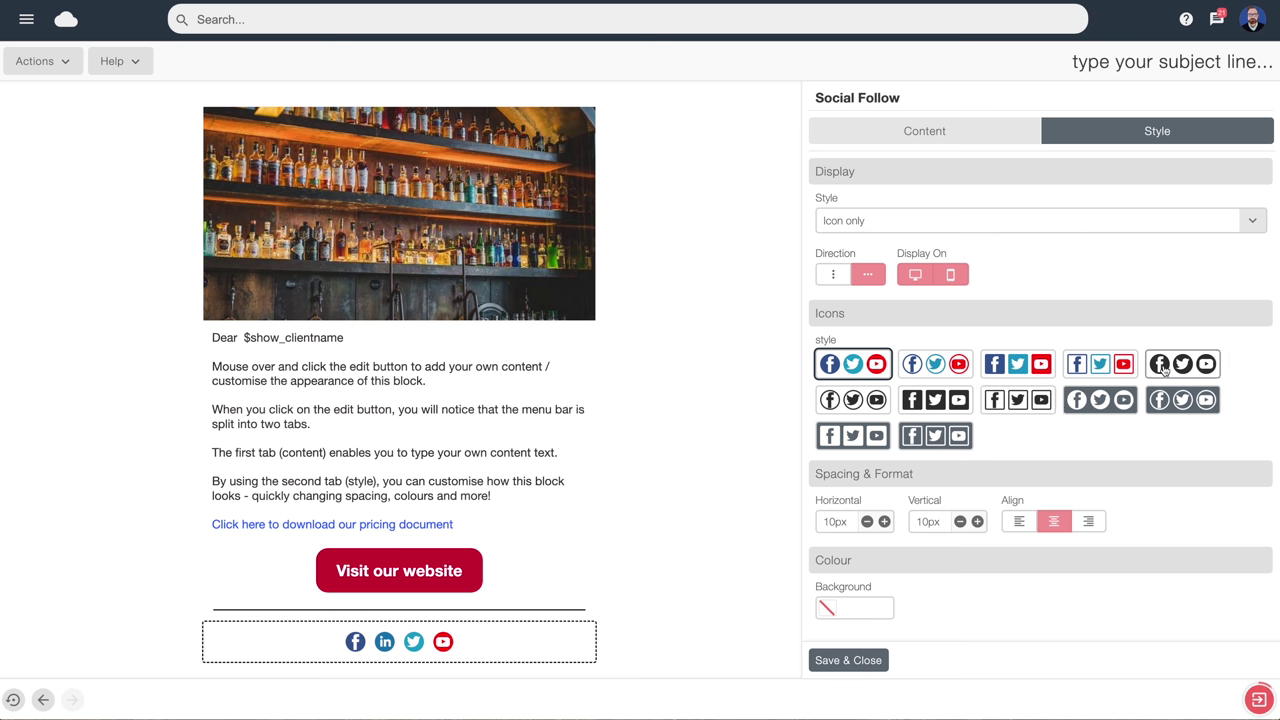
left_click(1165, 370)
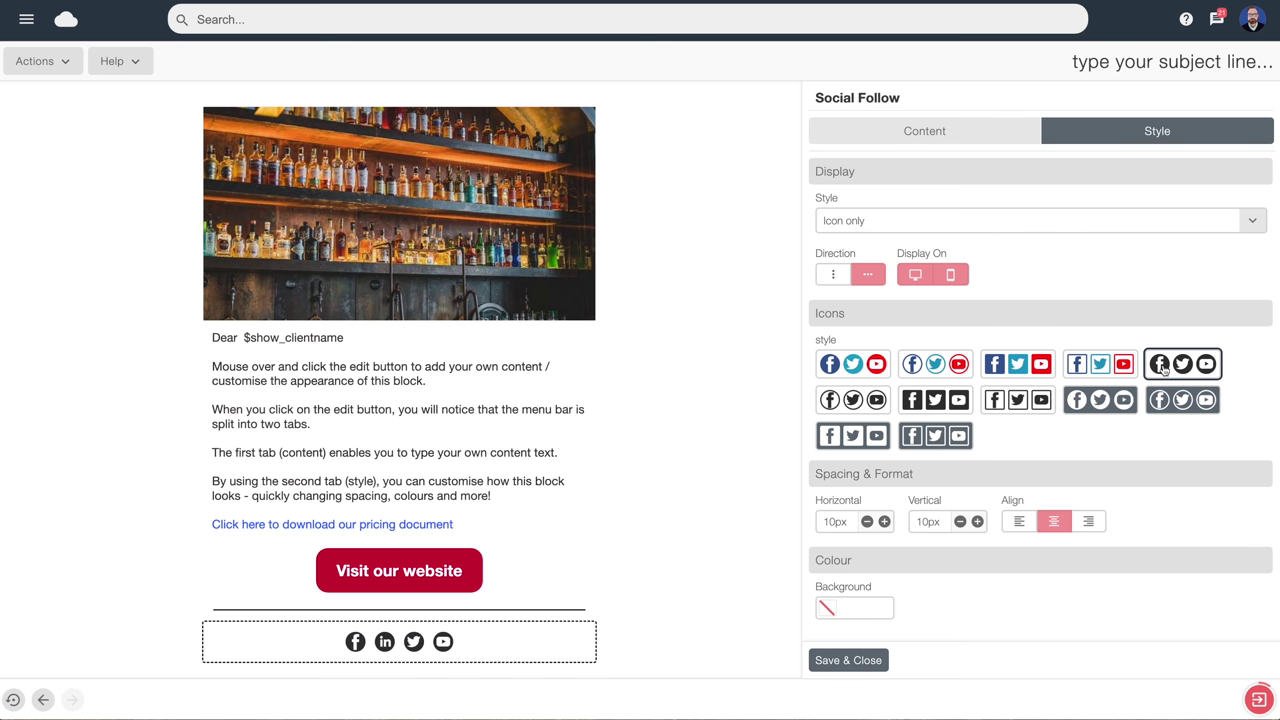
left_click(847, 660)
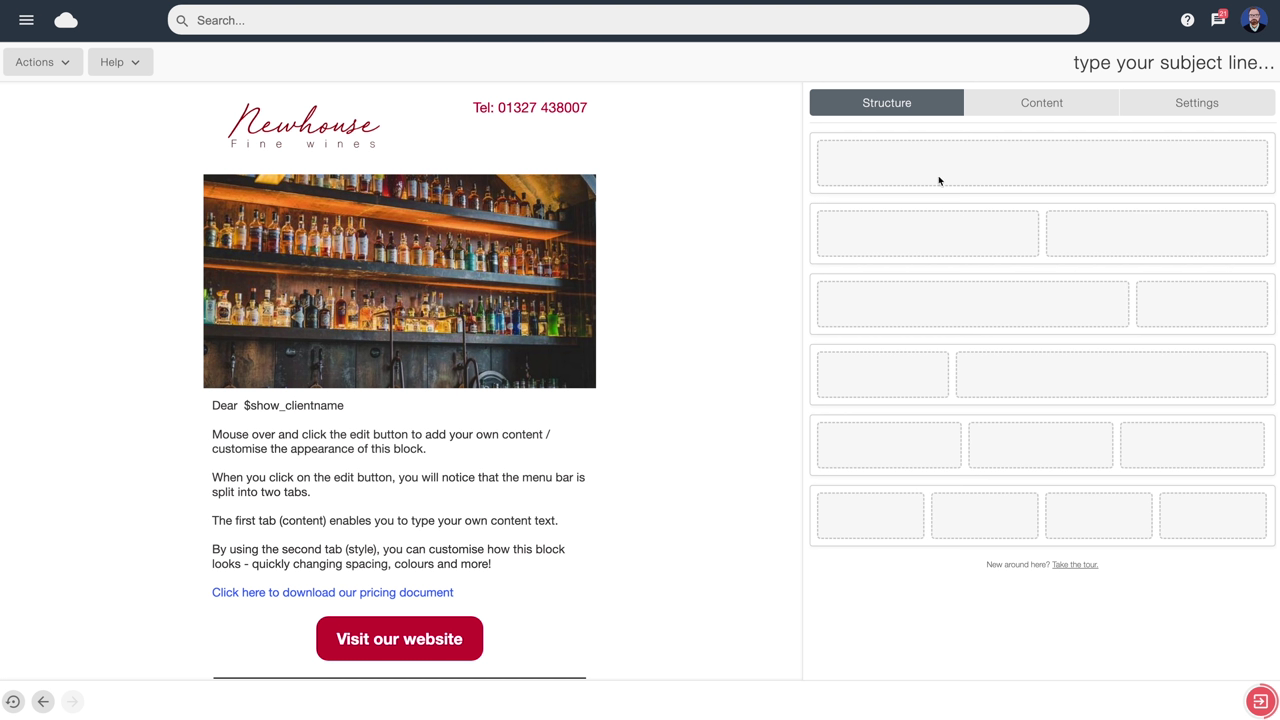
Set the subject line to a halo emoji followed by 'Welcome to our newslett'
left_click(1080, 62)
type("W")
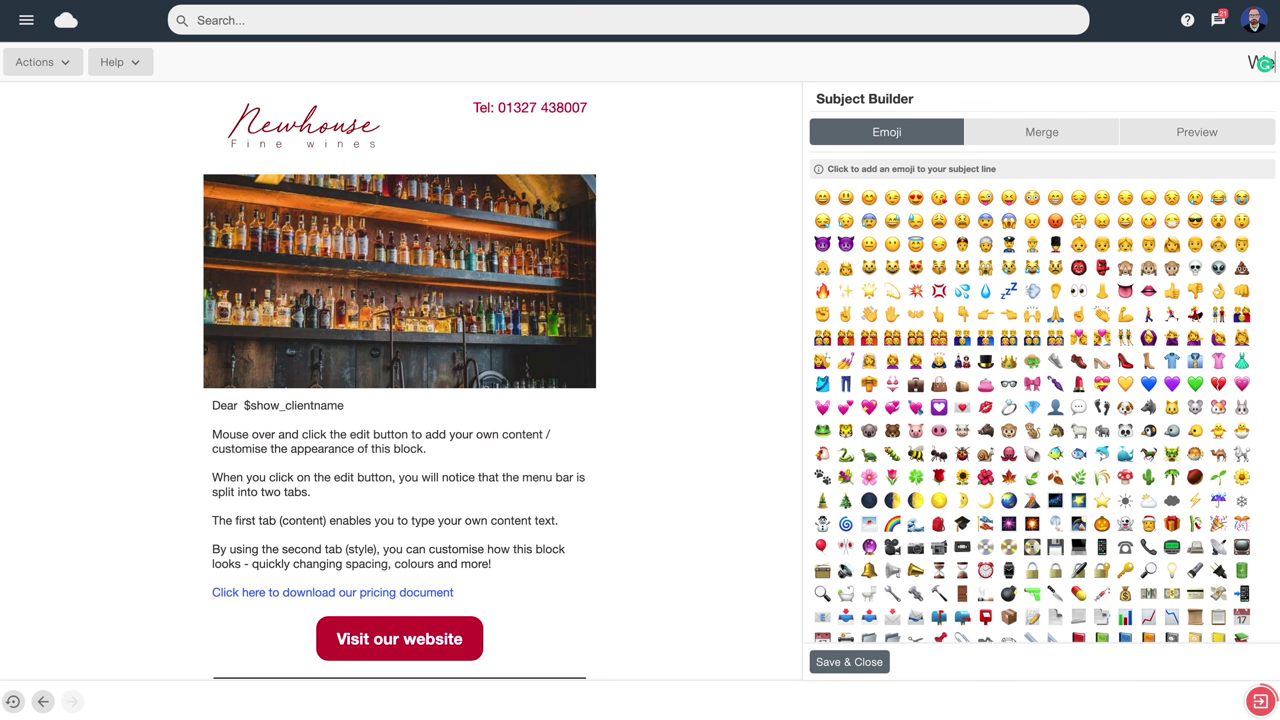
type("elcome to our n")
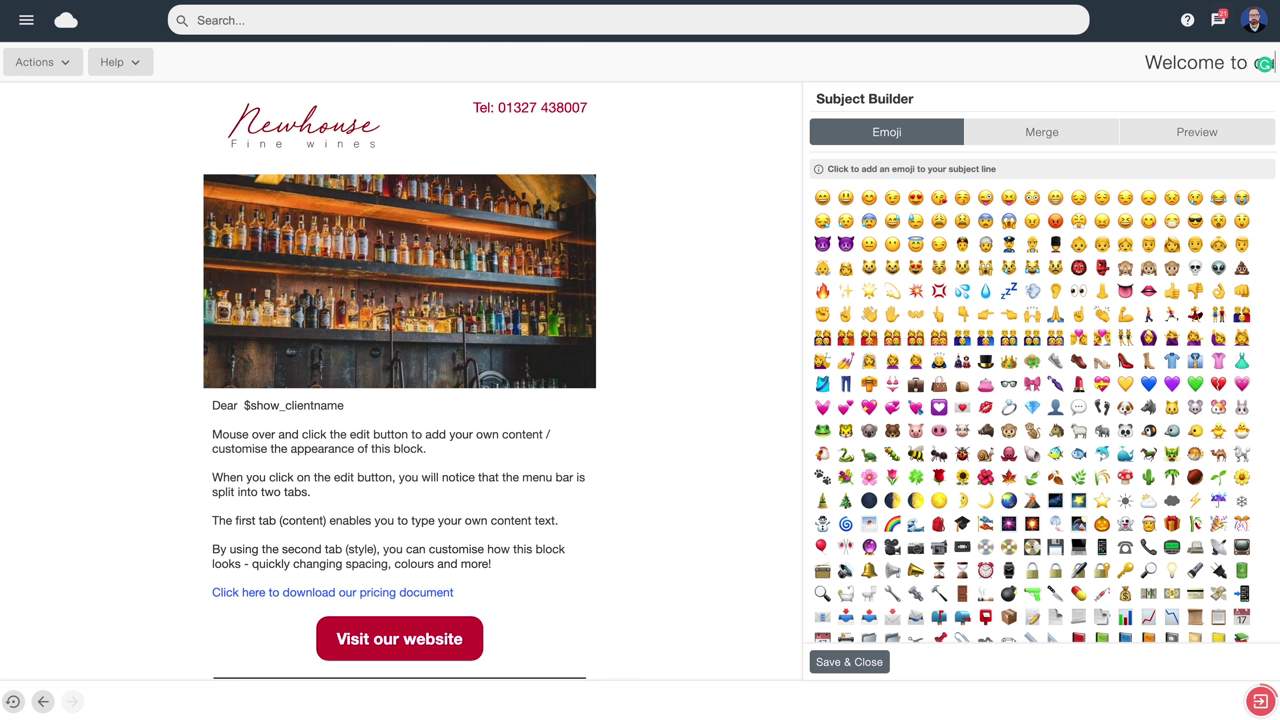
type("ewslett")
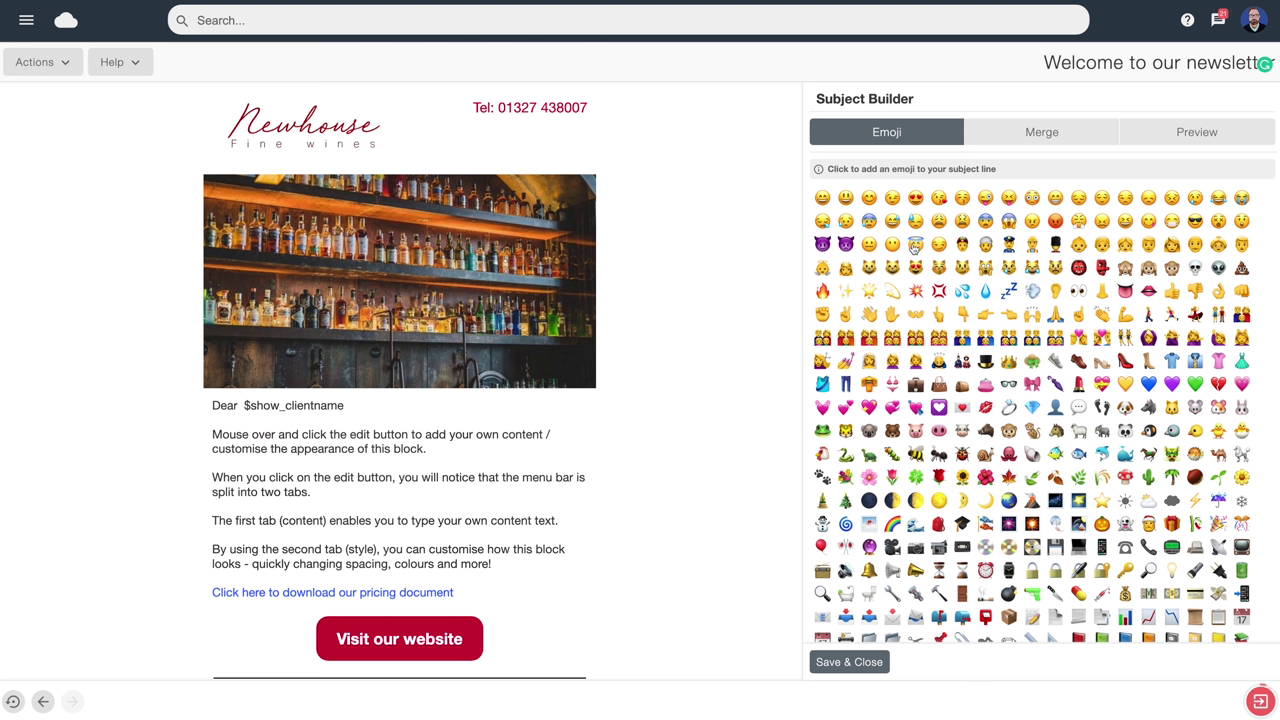
left_click(915, 245)
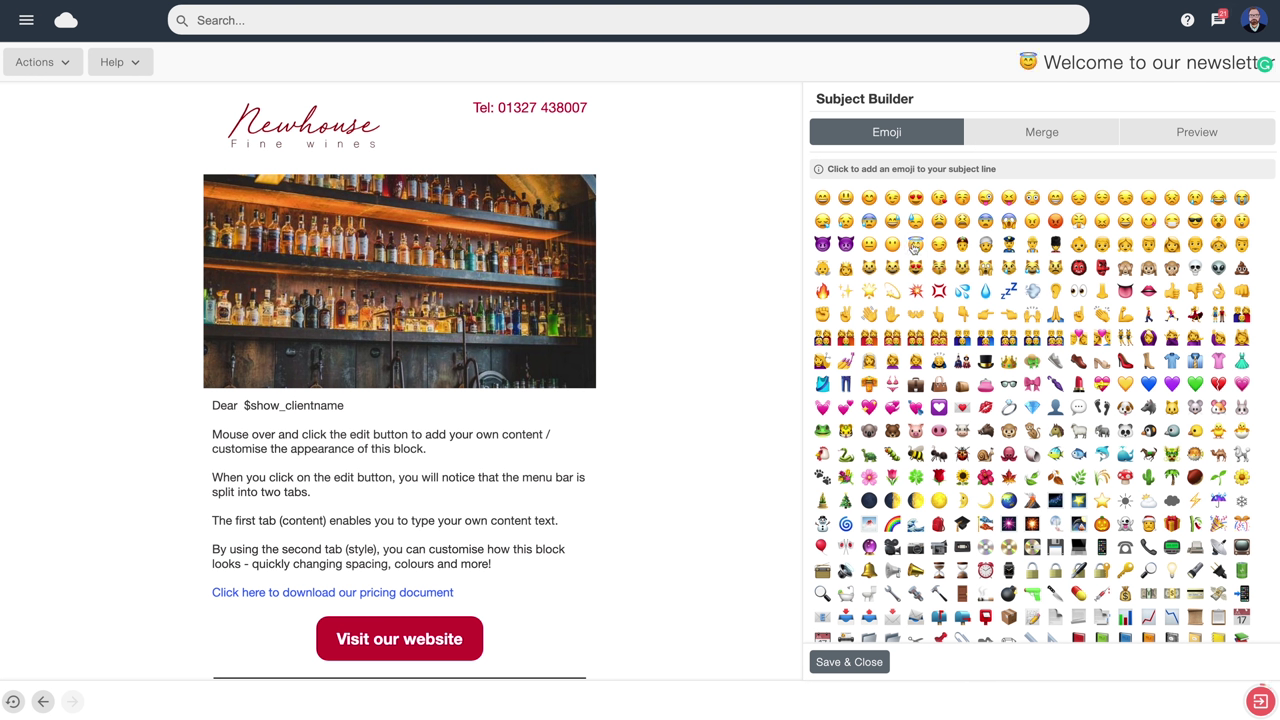
left_click(1193, 134)
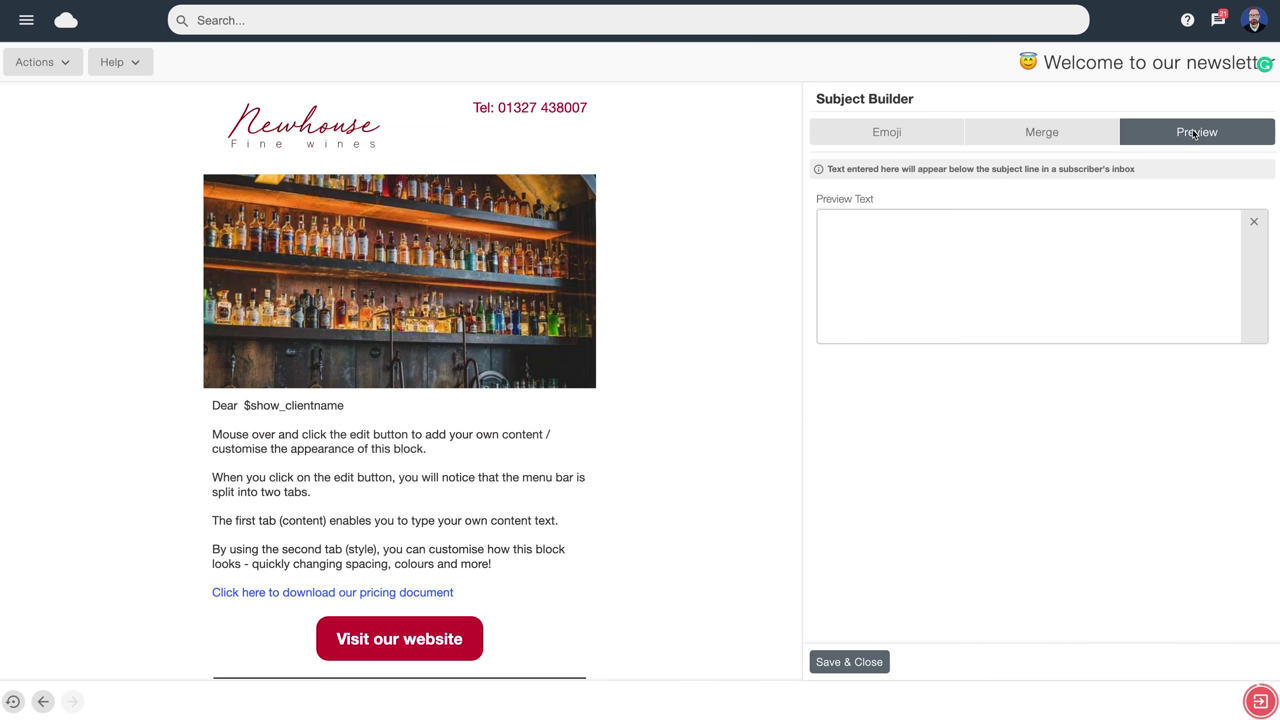
Enter the inbox preview text 'Welcome to our new look new'
left_click(923, 228)
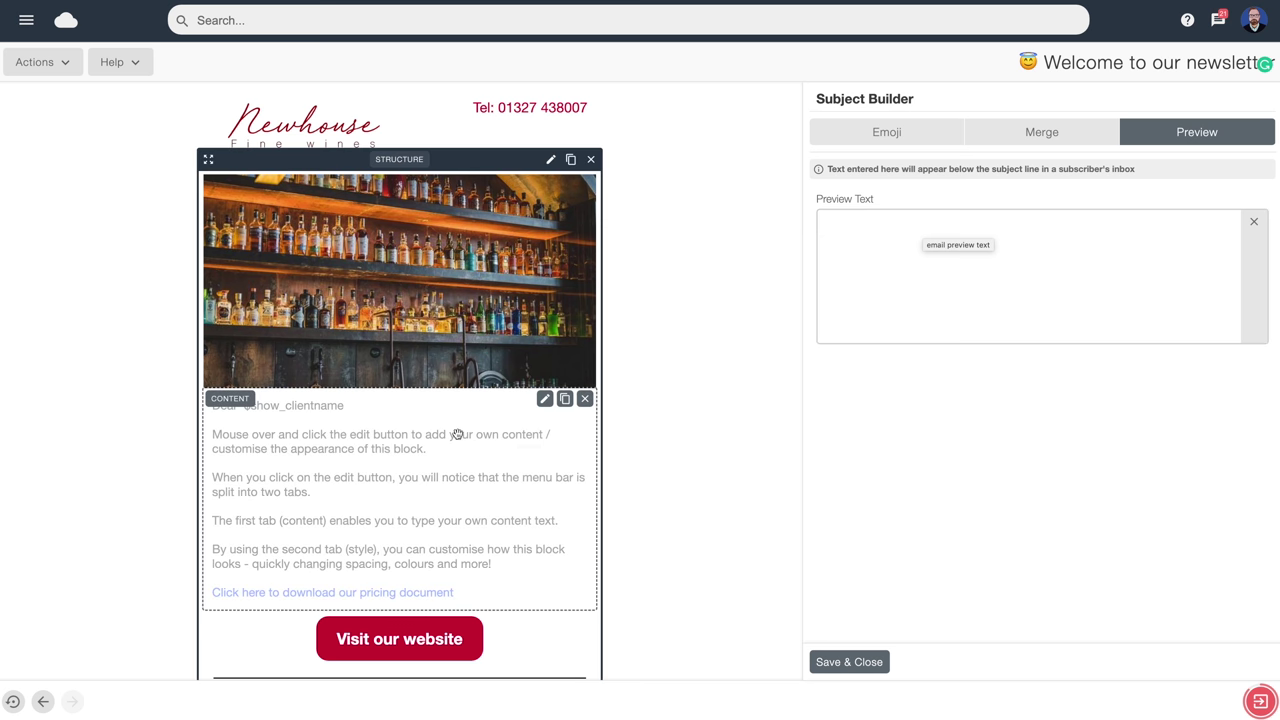
mouse_move(426, 451)
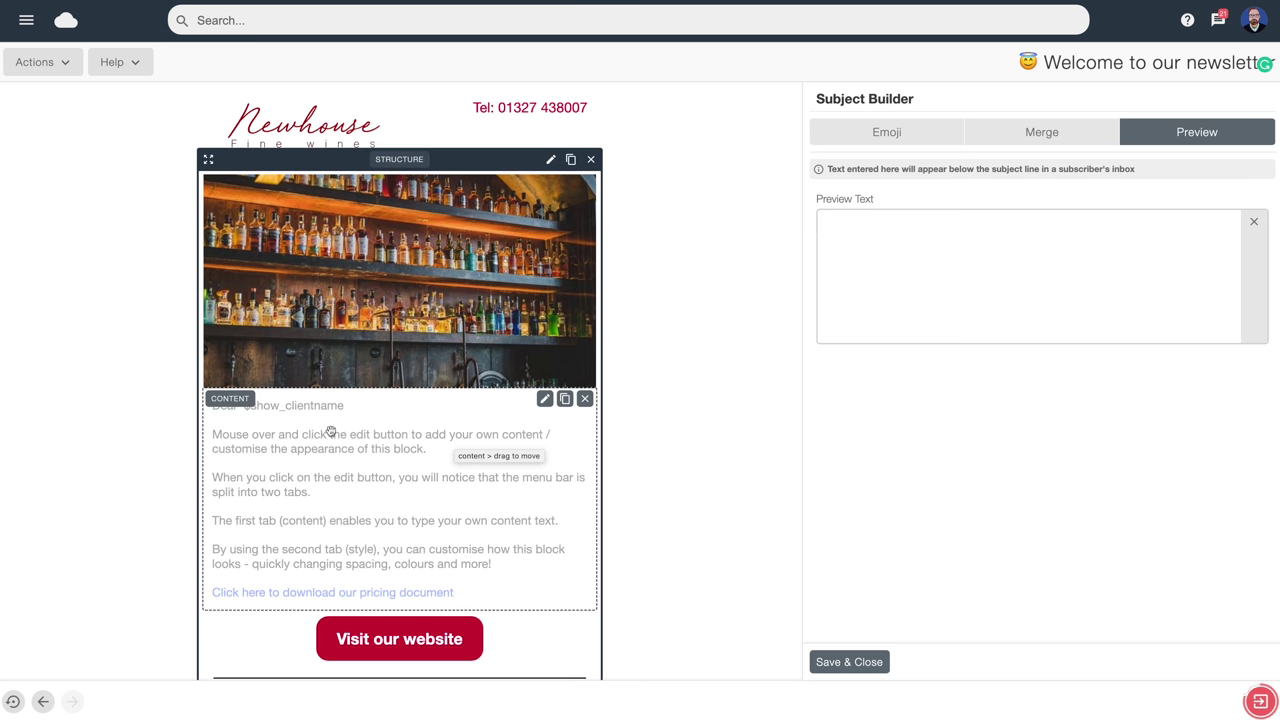
left_click(842, 220)
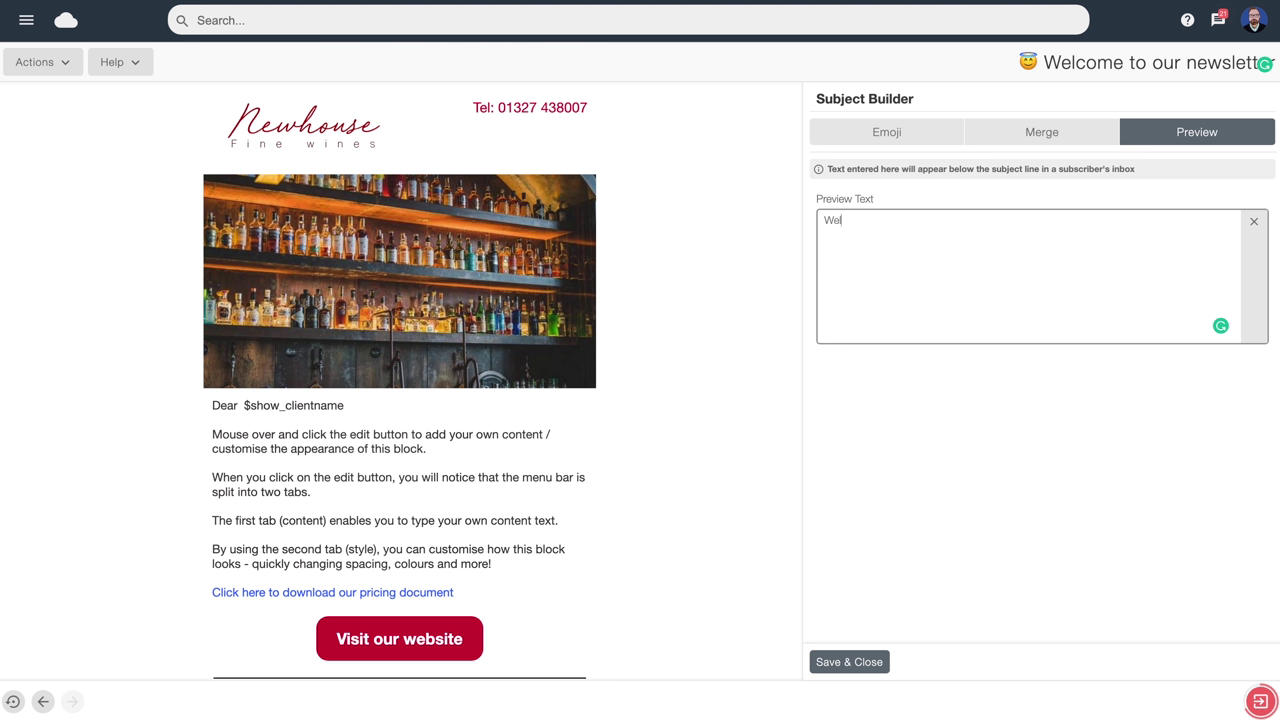
type("Welcome to our new look news")
Save the subject settings and open Inbox Preview from the Actions menu
left_click(70, 104)
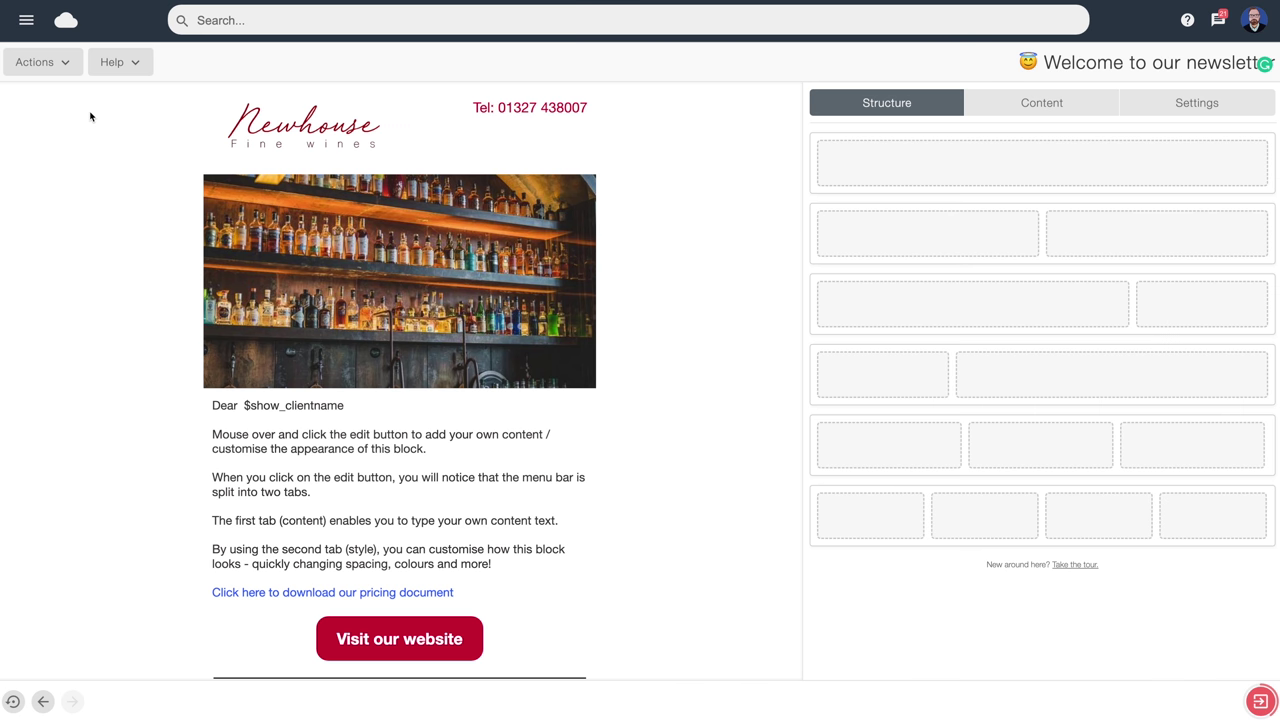
left_click(66, 65)
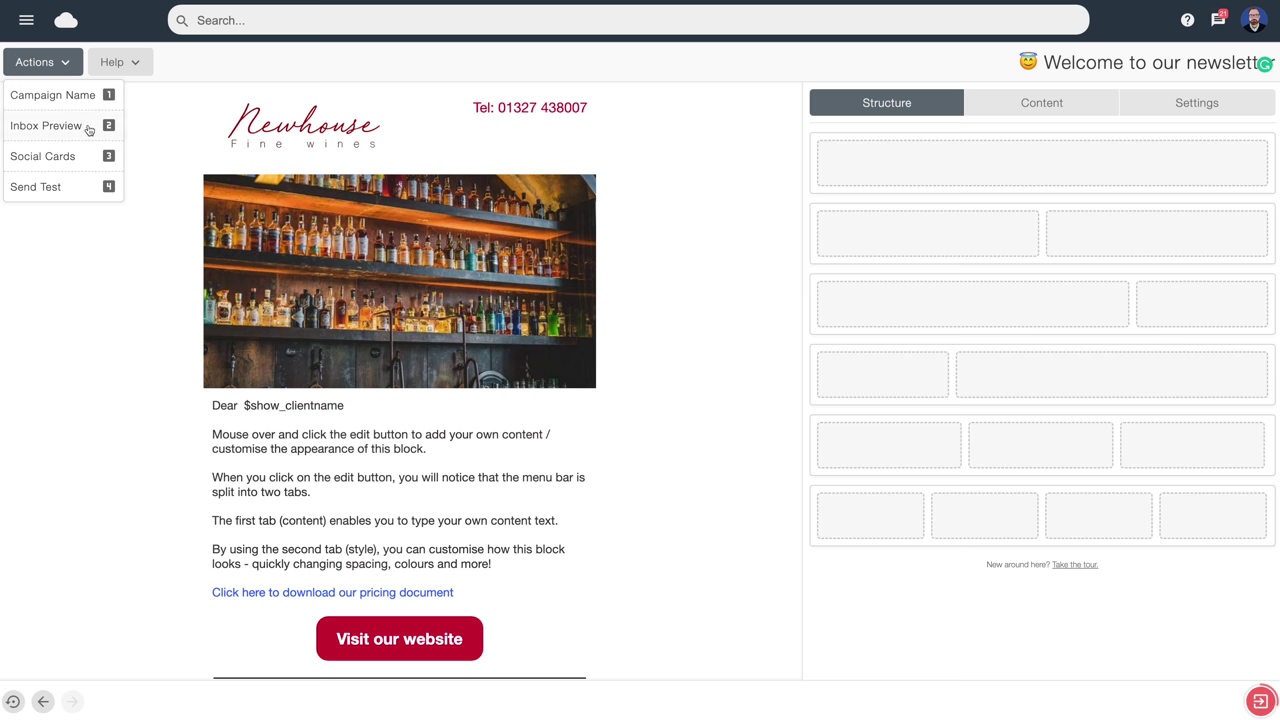
left_click(90, 129)
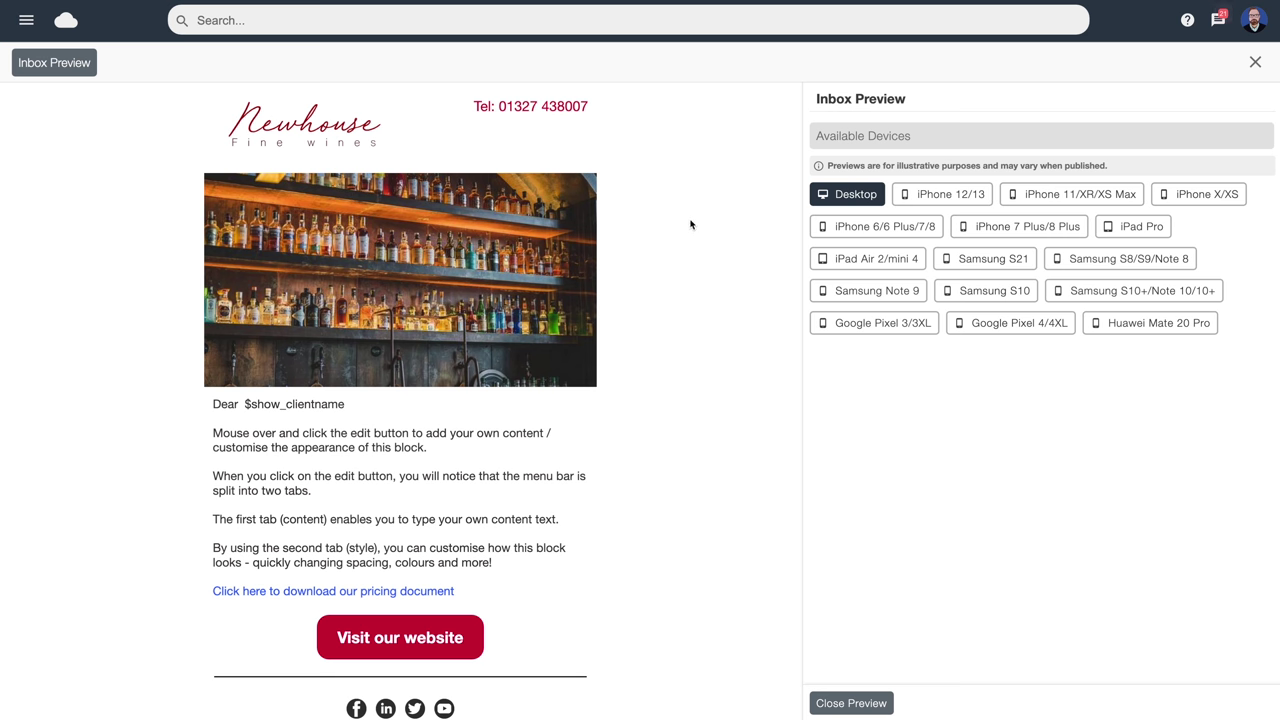
Preview the newsletter on iPhone 12/13, iPhone 11, iPhone X/XS, iPad Air 2 and Samsung Note 9
left_click(950, 197)
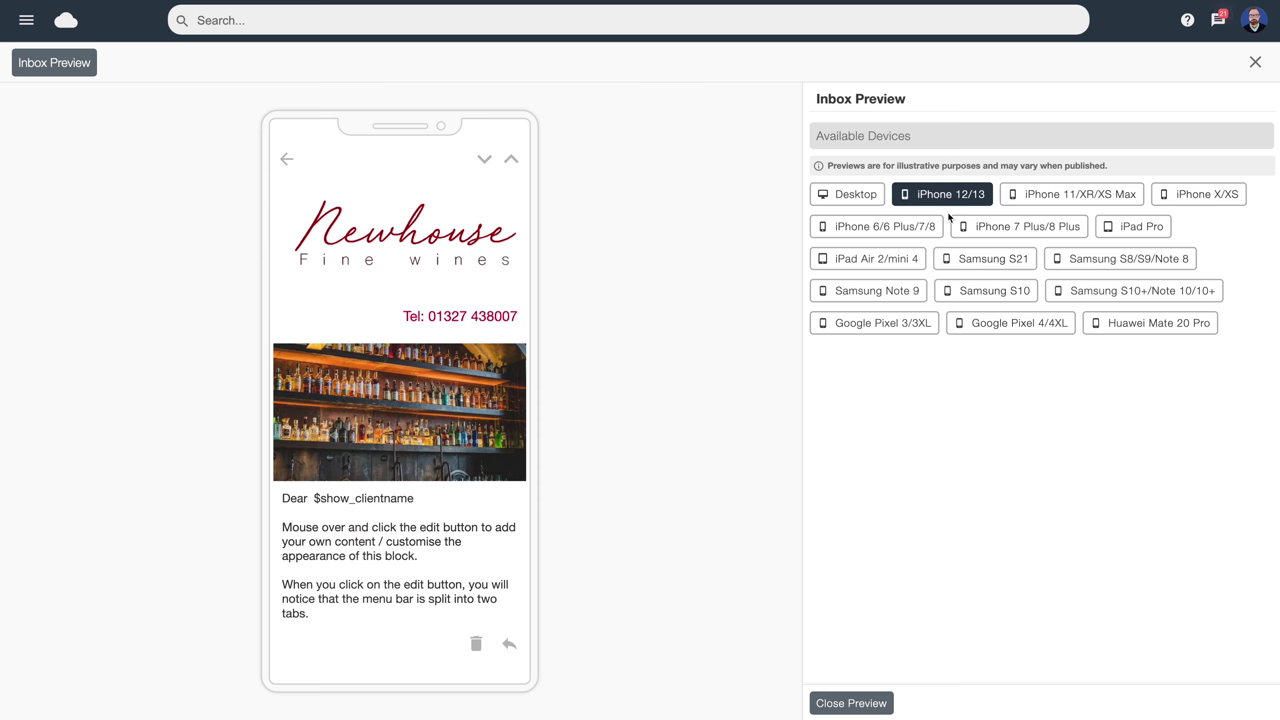
left_click(1036, 202)
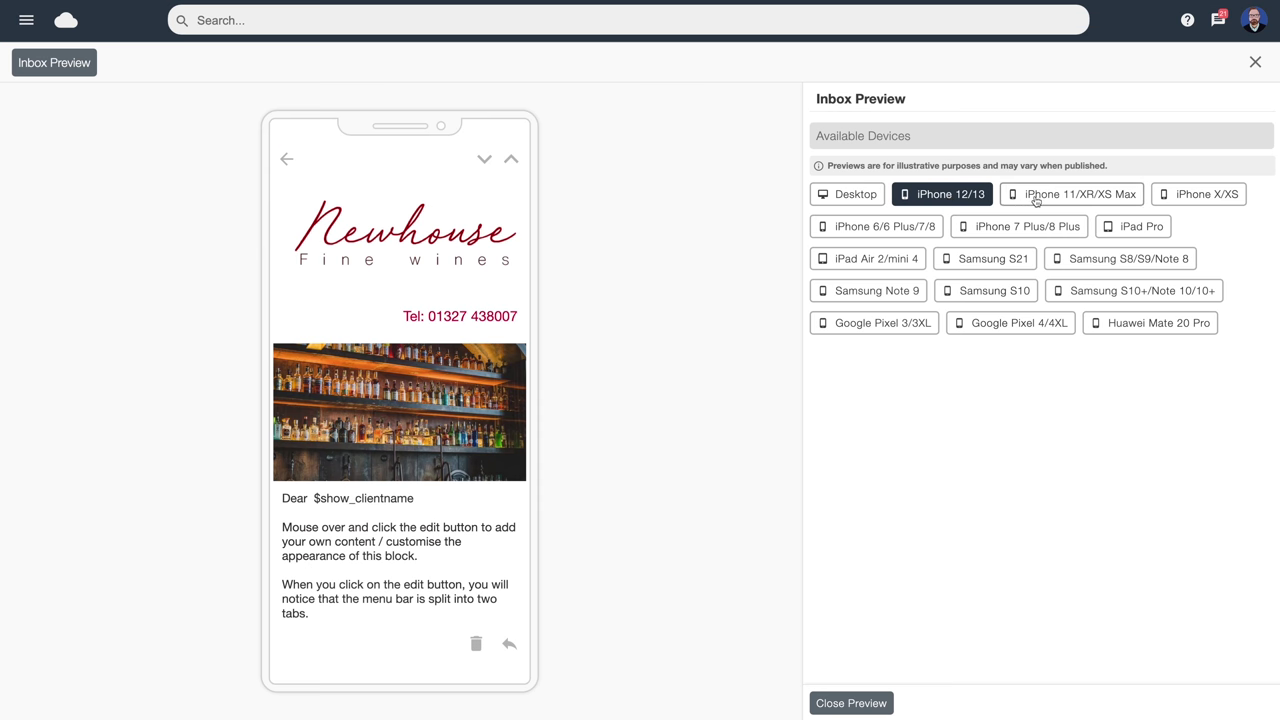
left_click(1227, 195)
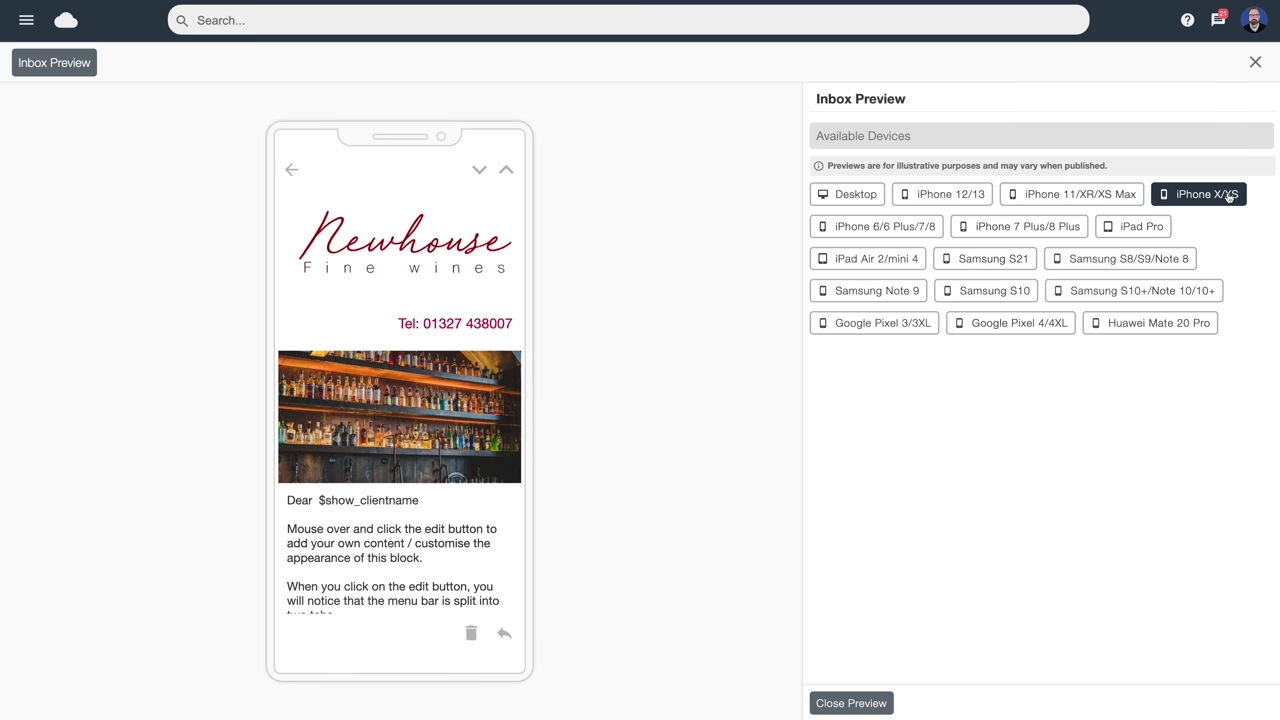
left_click(876, 260)
left_click(884, 292)
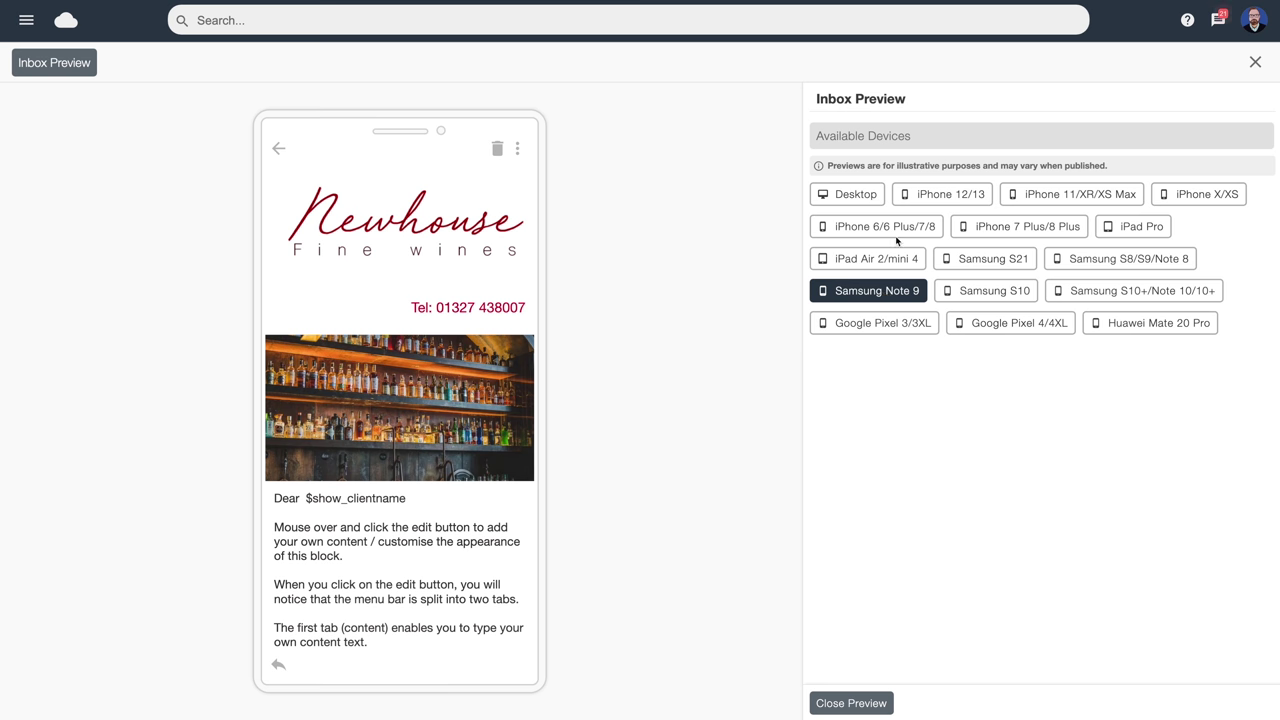
left_click(940, 200)
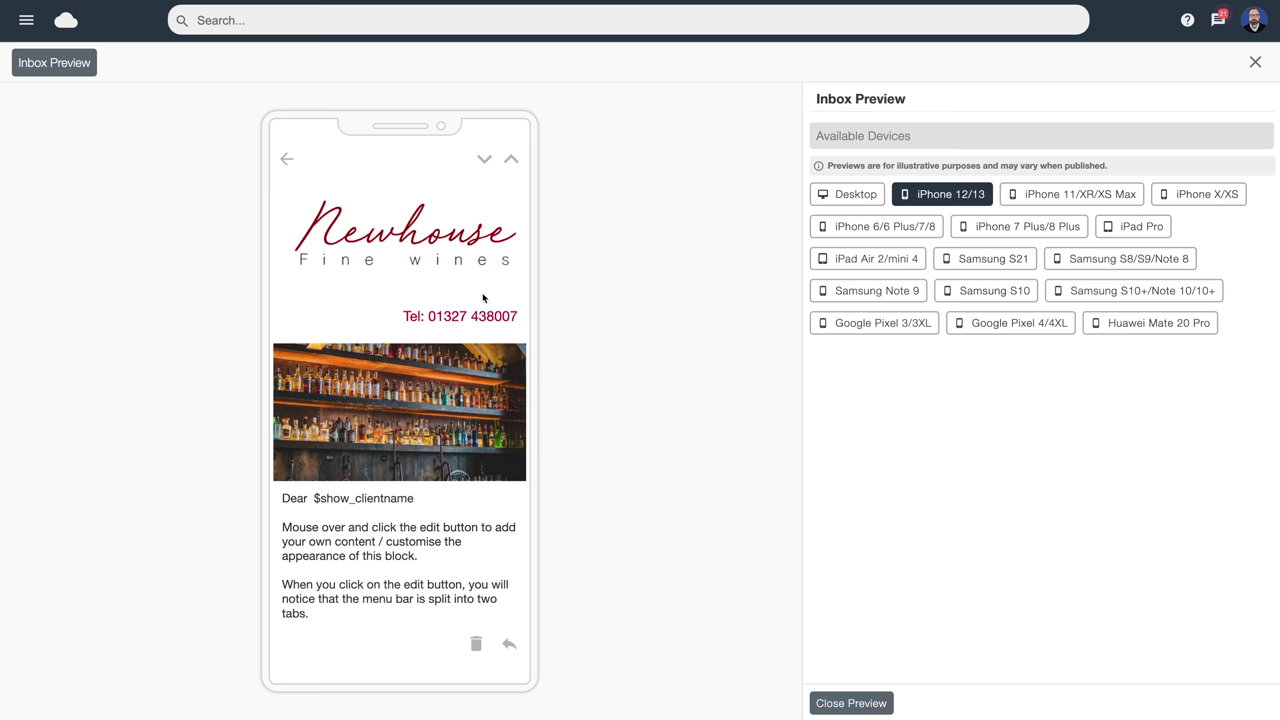
scroll(483, 296, "down", 3)
scroll(483, 296, "down", 1)
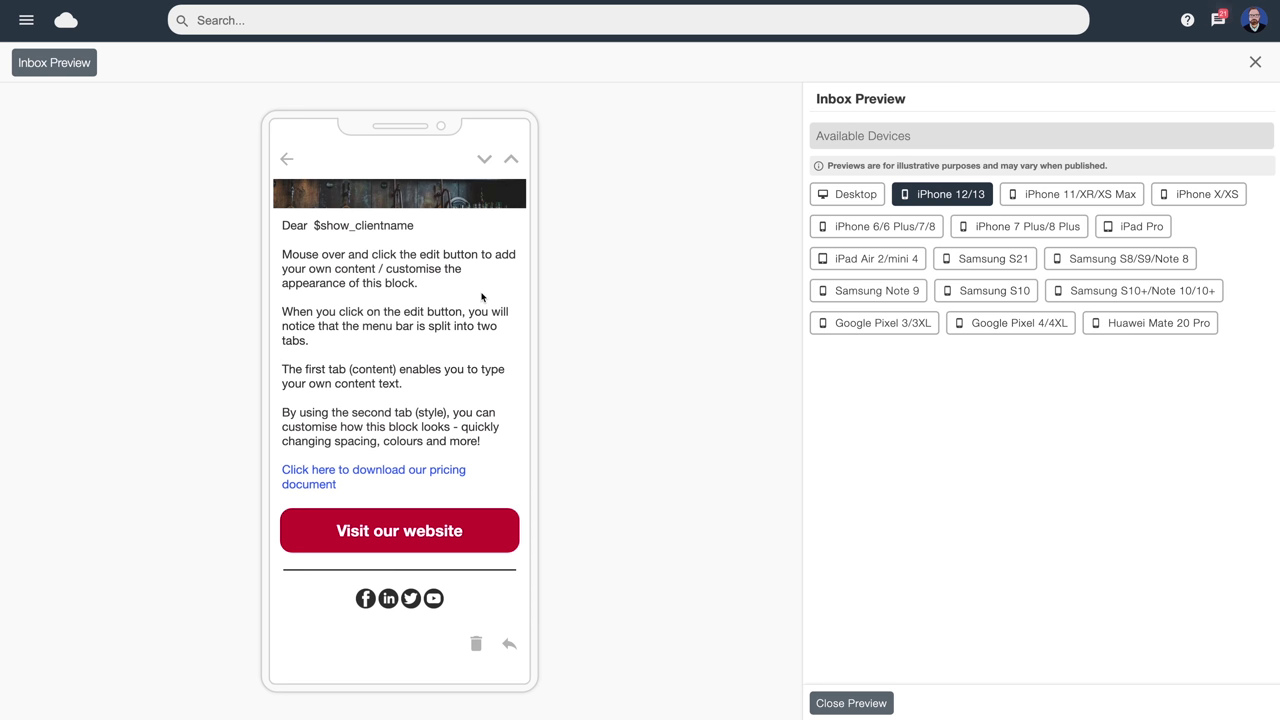
scroll(481, 296, "up", 4)
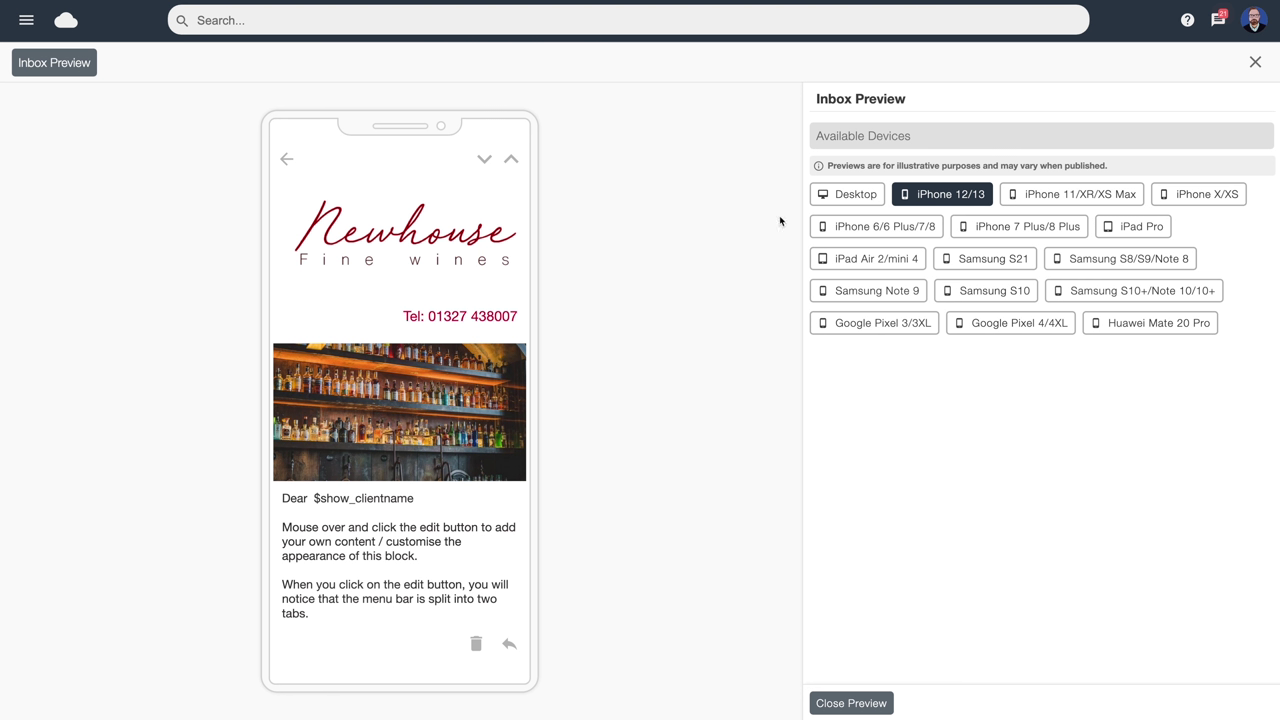
Check the Desktop and iPhone 12/13 layouts, then close the inbox preview
left_click(846, 196)
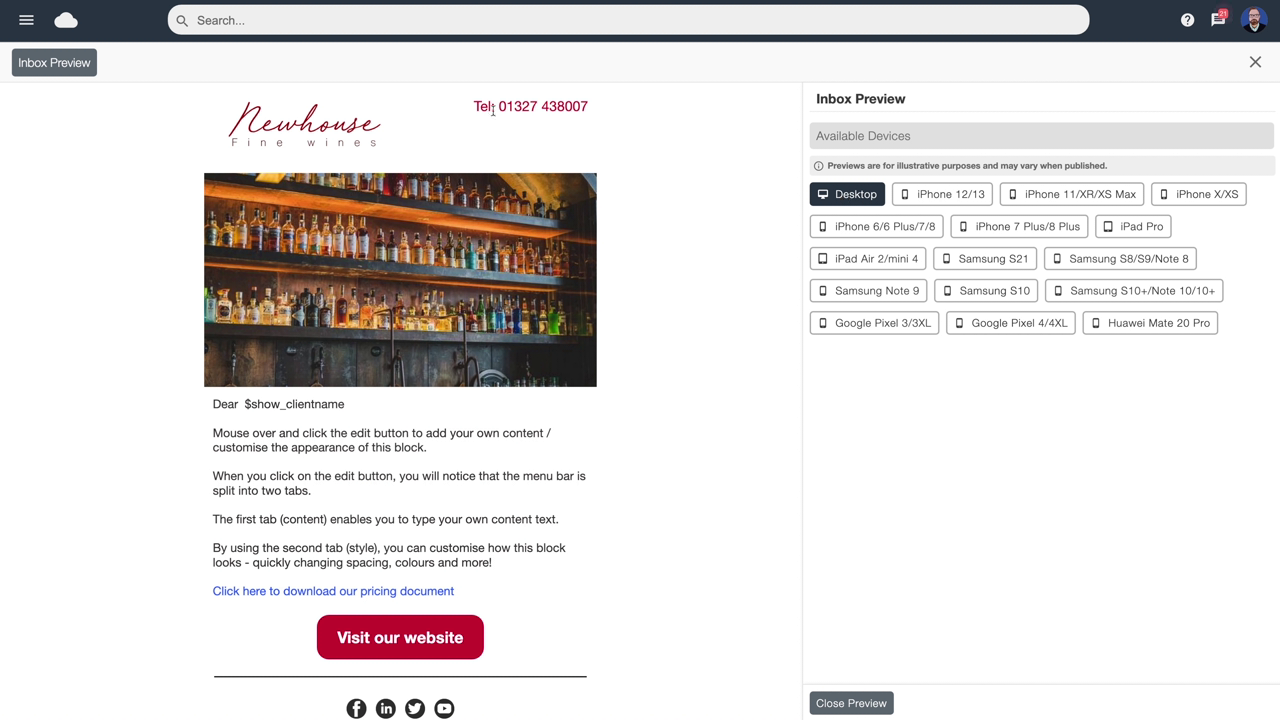
left_click(951, 195)
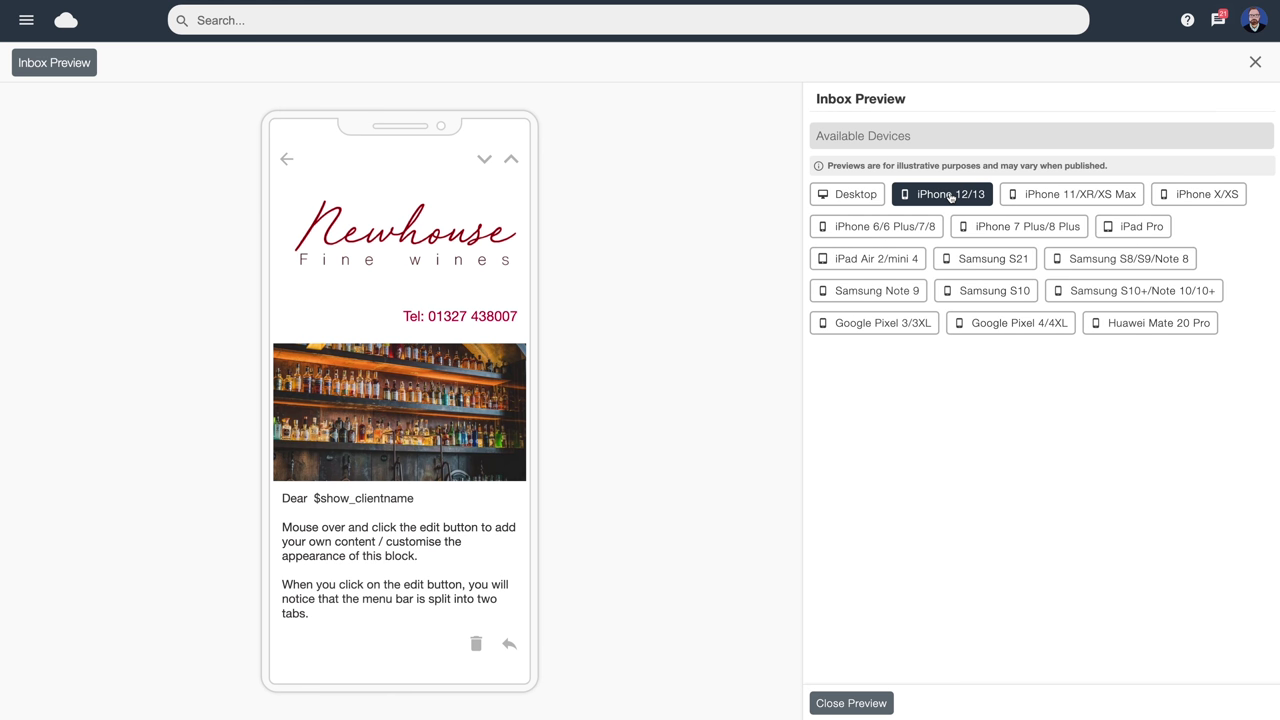
left_click(851, 703)
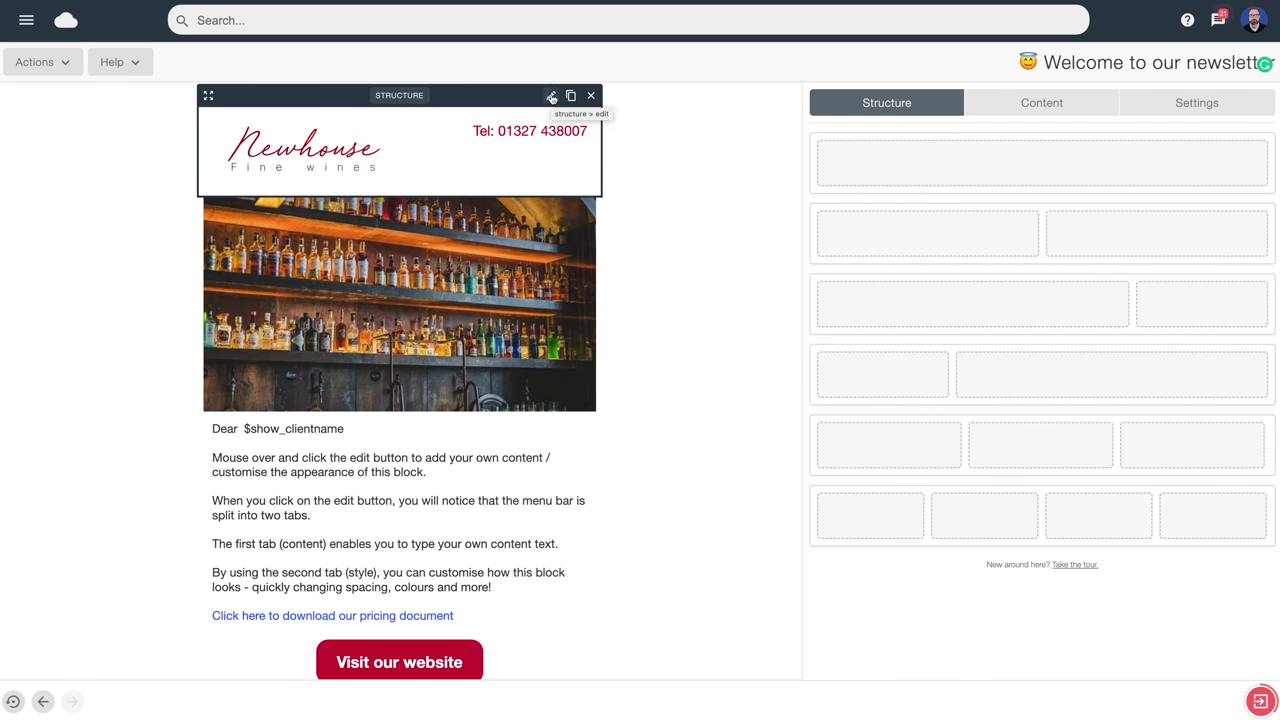
Adjust the header column widths, set Display On Mobile to Single Row, and save
left_click(551, 96)
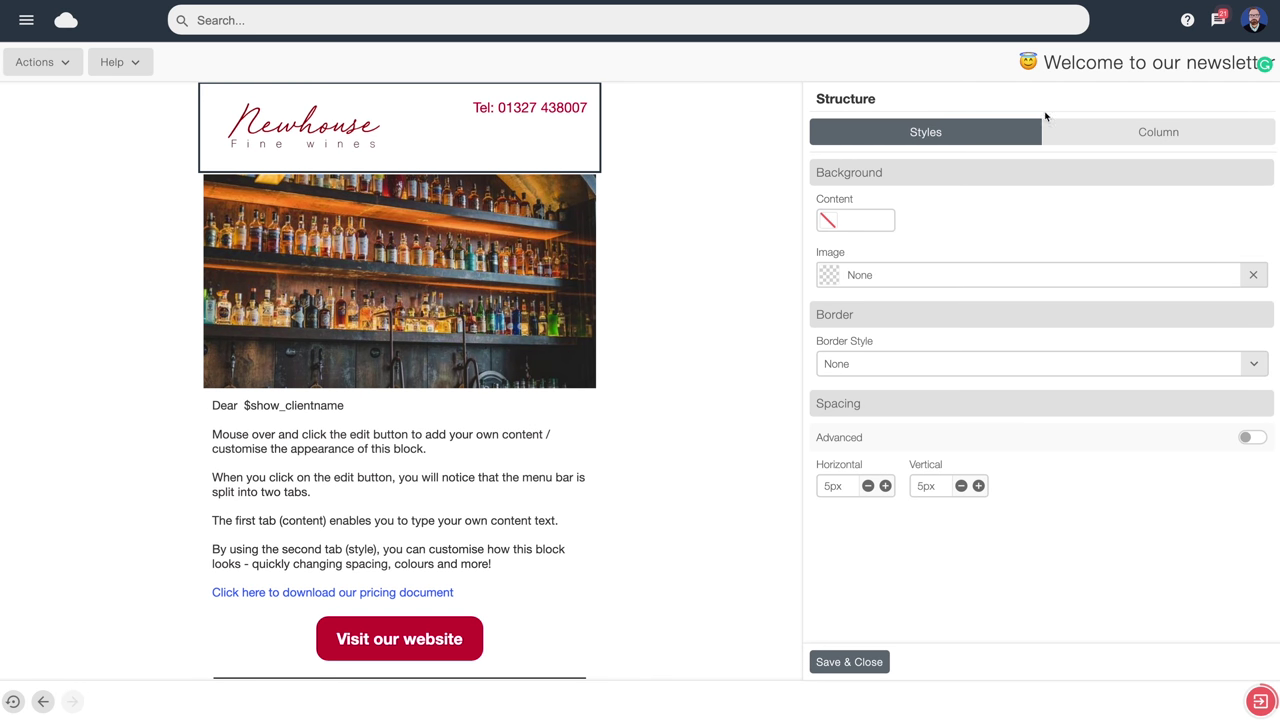
left_click(1164, 136)
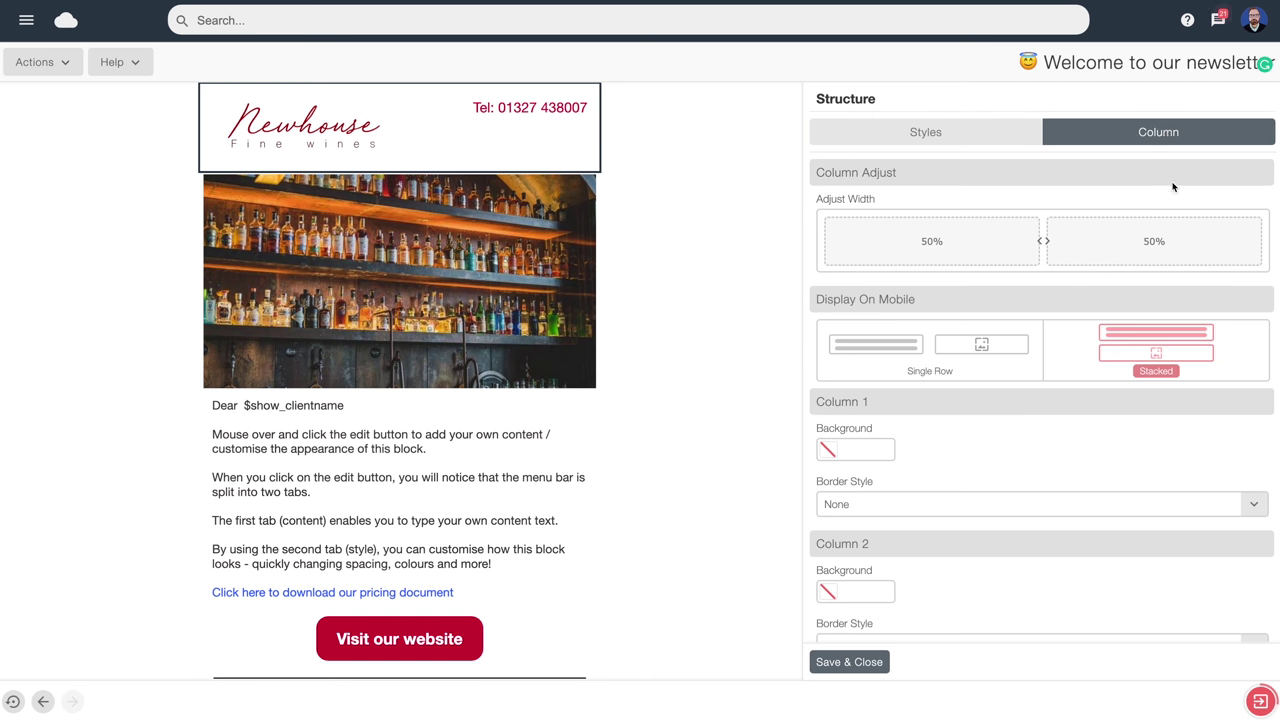
left_click_drag(1043, 240, 1043, 242)
mouse_move(296, 132)
left_click(982, 353)
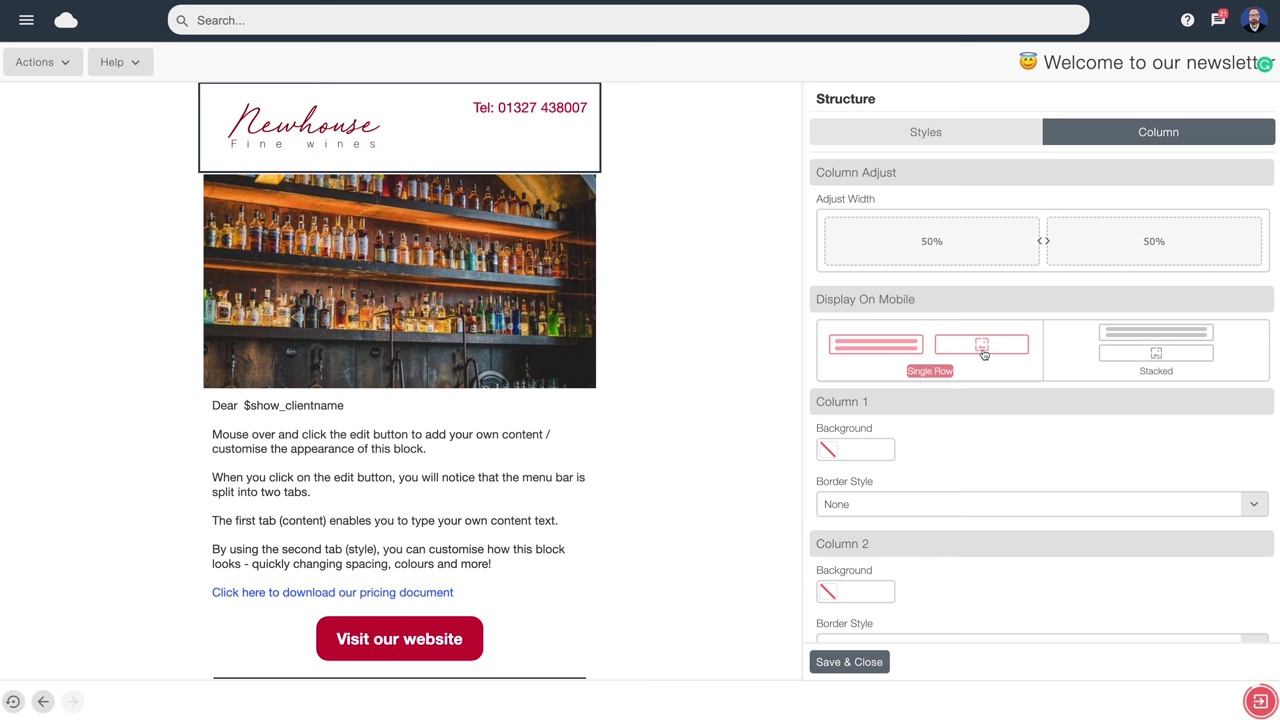
left_click(849, 662)
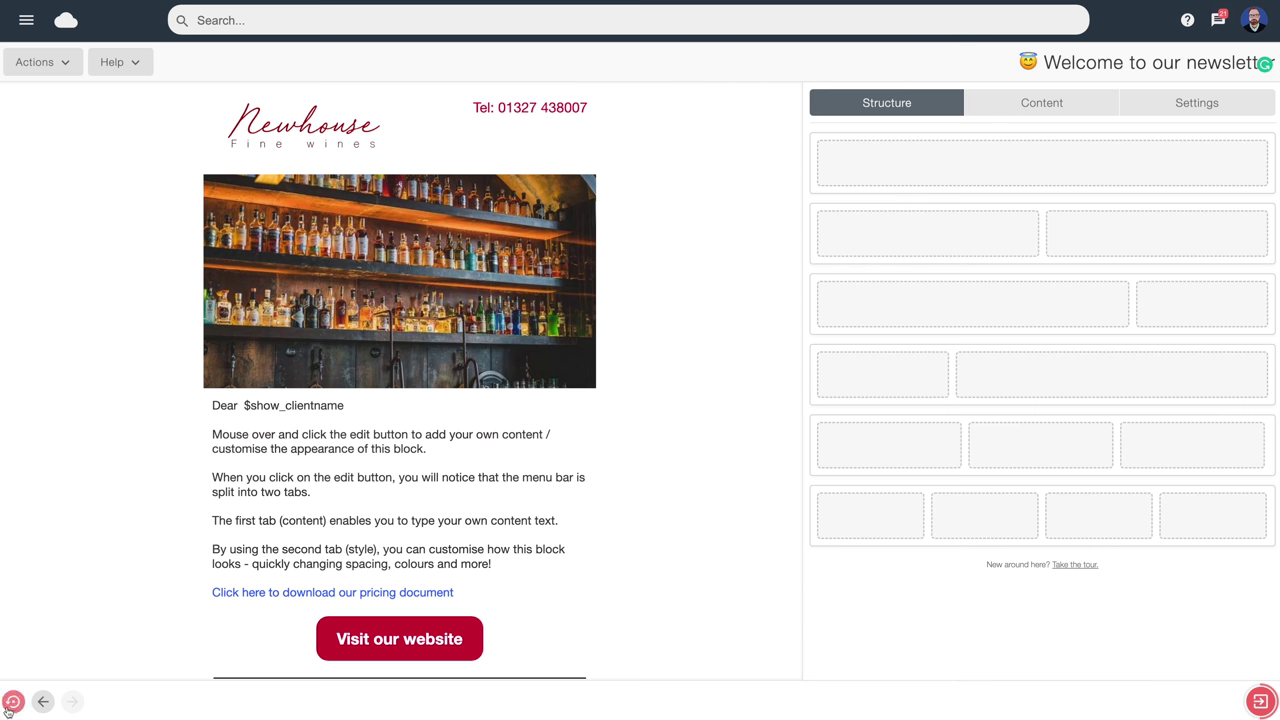
left_click(13, 703)
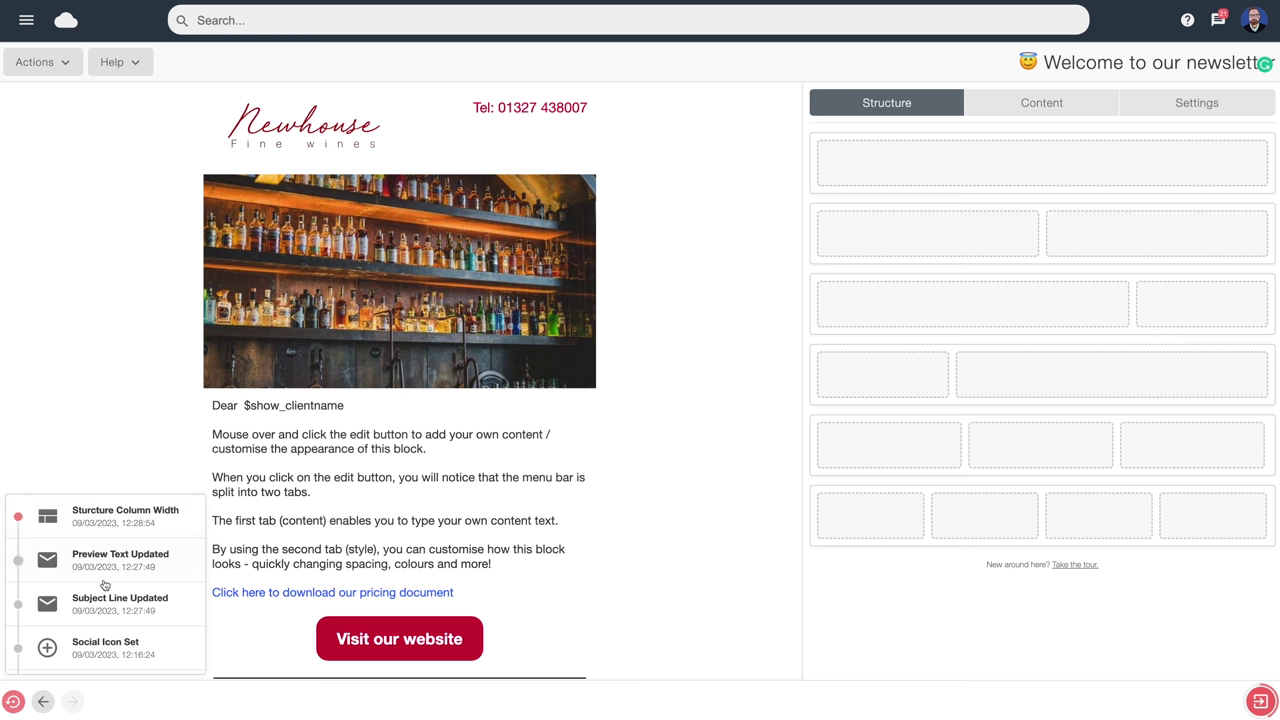
scroll(108, 627, "down", 3)
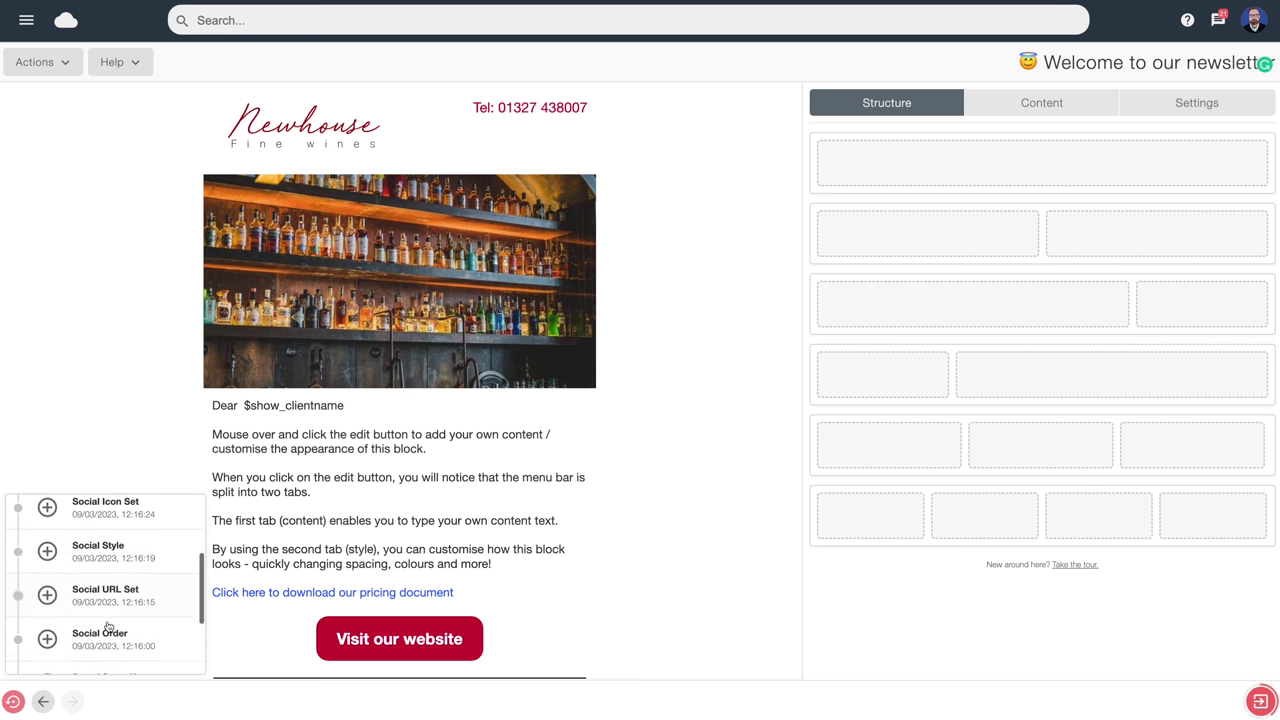
scroll(108, 617, "down", 1)
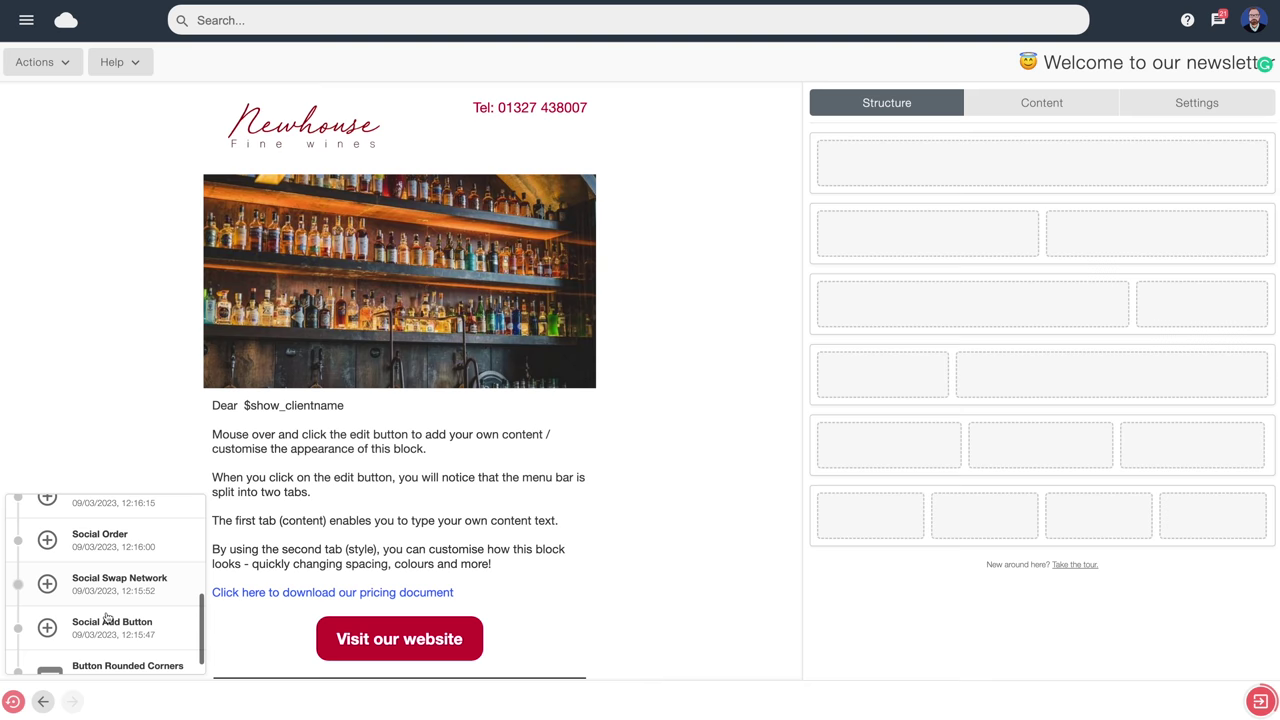
scroll(108, 617, "up", 3)
scroll(108, 614, "up", 3)
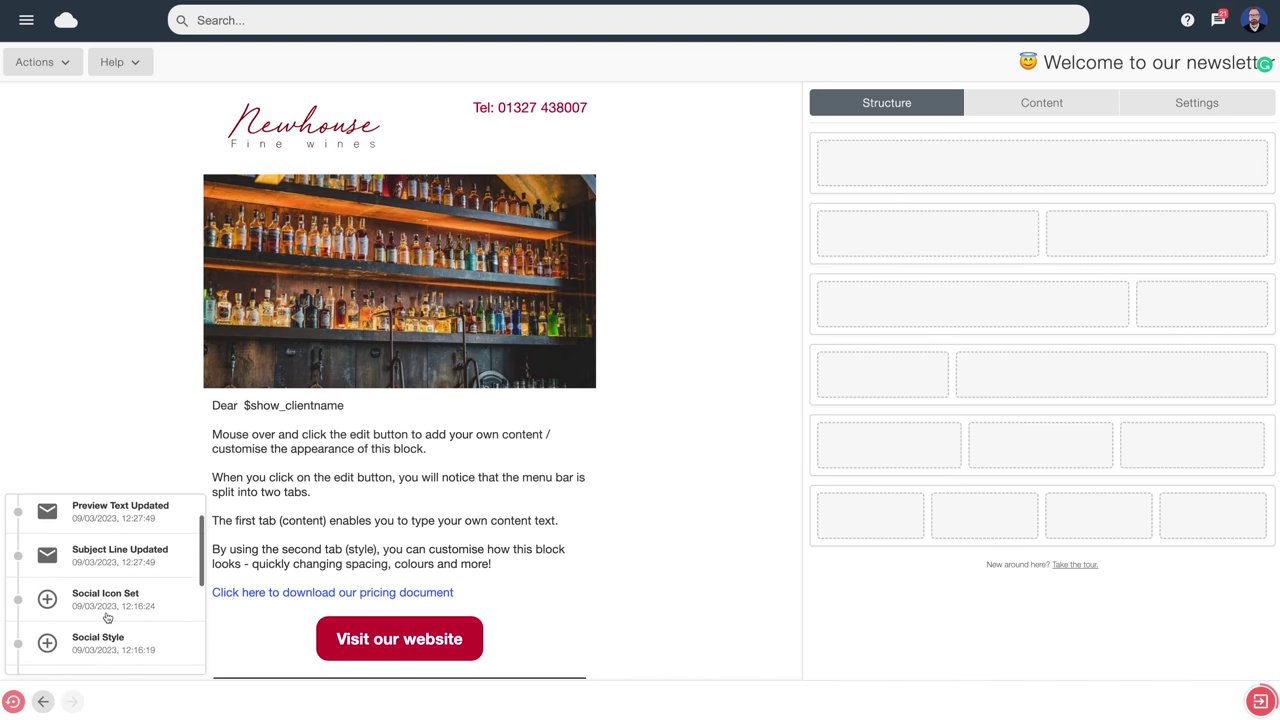
left_click(126, 481)
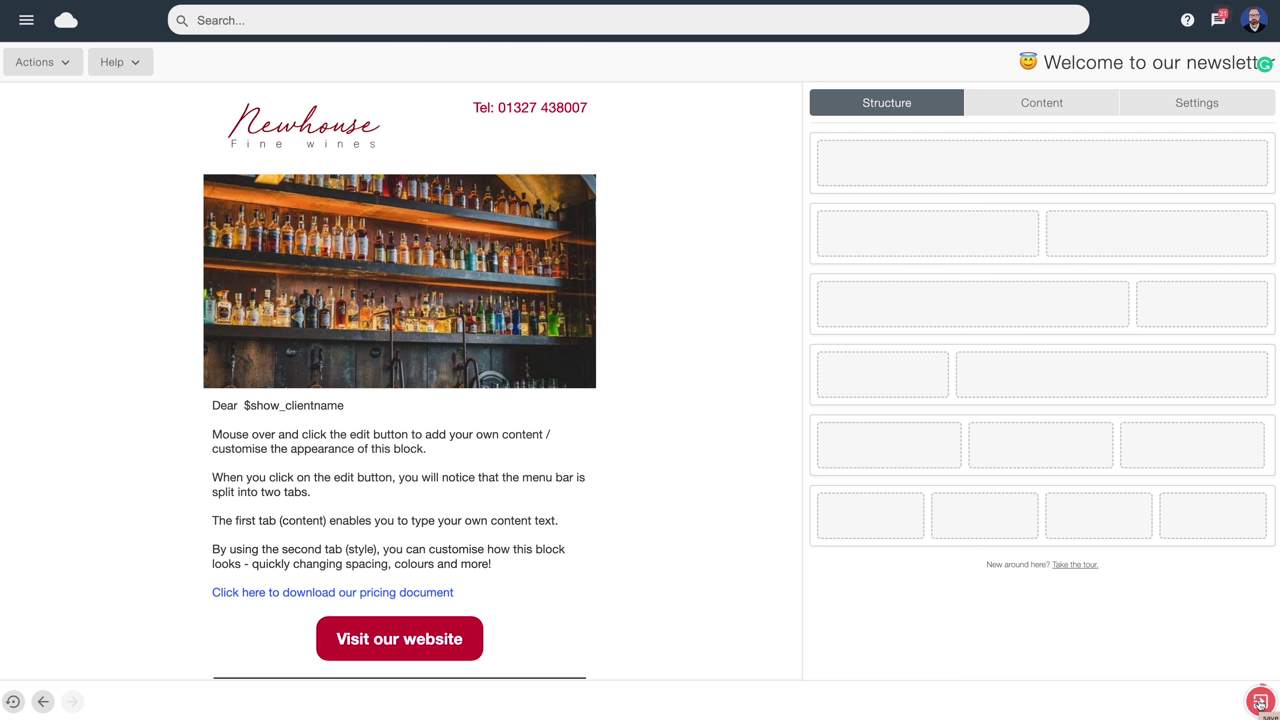
Save the newsletter as 'My First Campaign' and exit to the unsent campaigns list
left_click(1260, 703)
left_click(1260, 701)
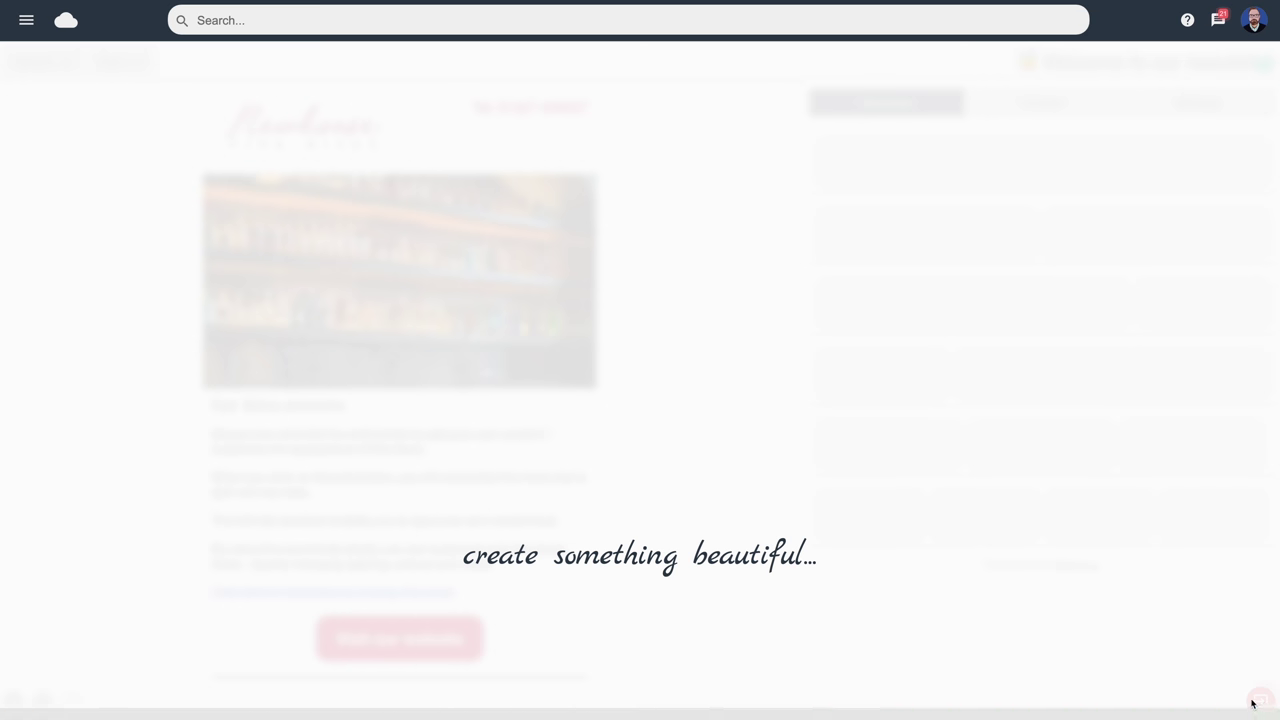
left_click(26, 20)
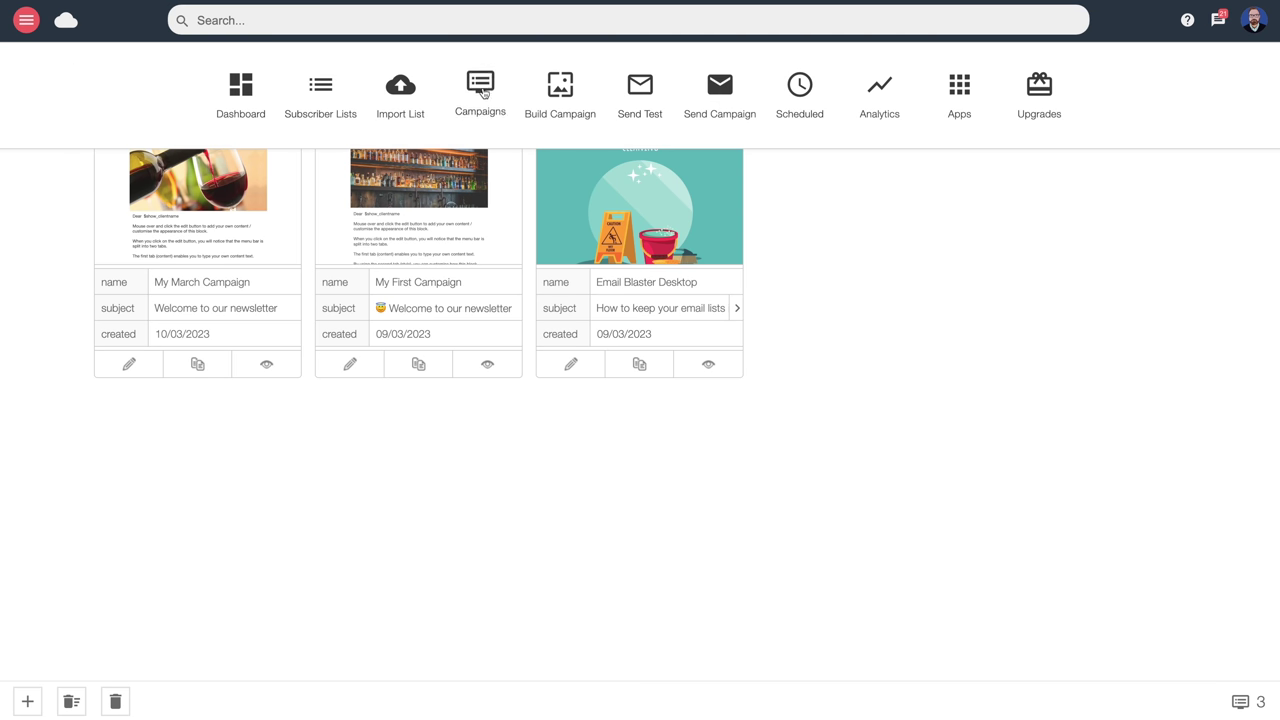
left_click(786, 237)
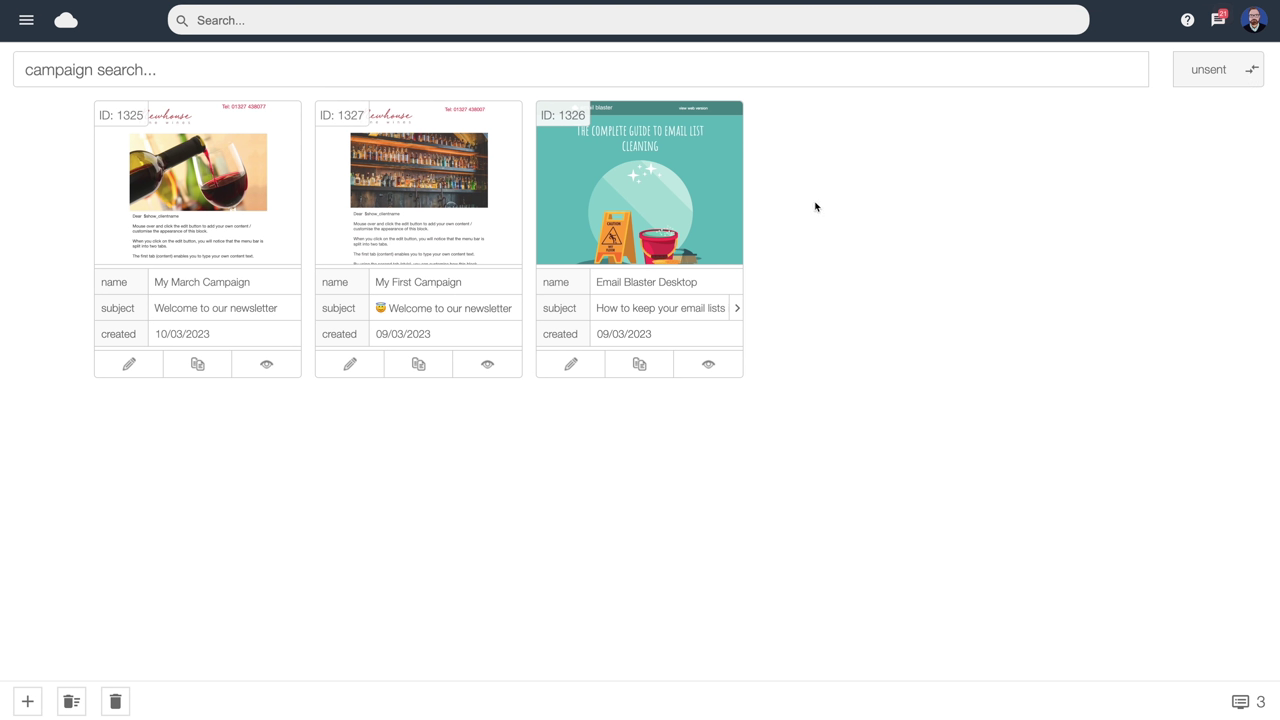
Duplicate sent campaign ID 1263 as draft 'My March Campaign', then open the main navigation
left_click(1240, 75)
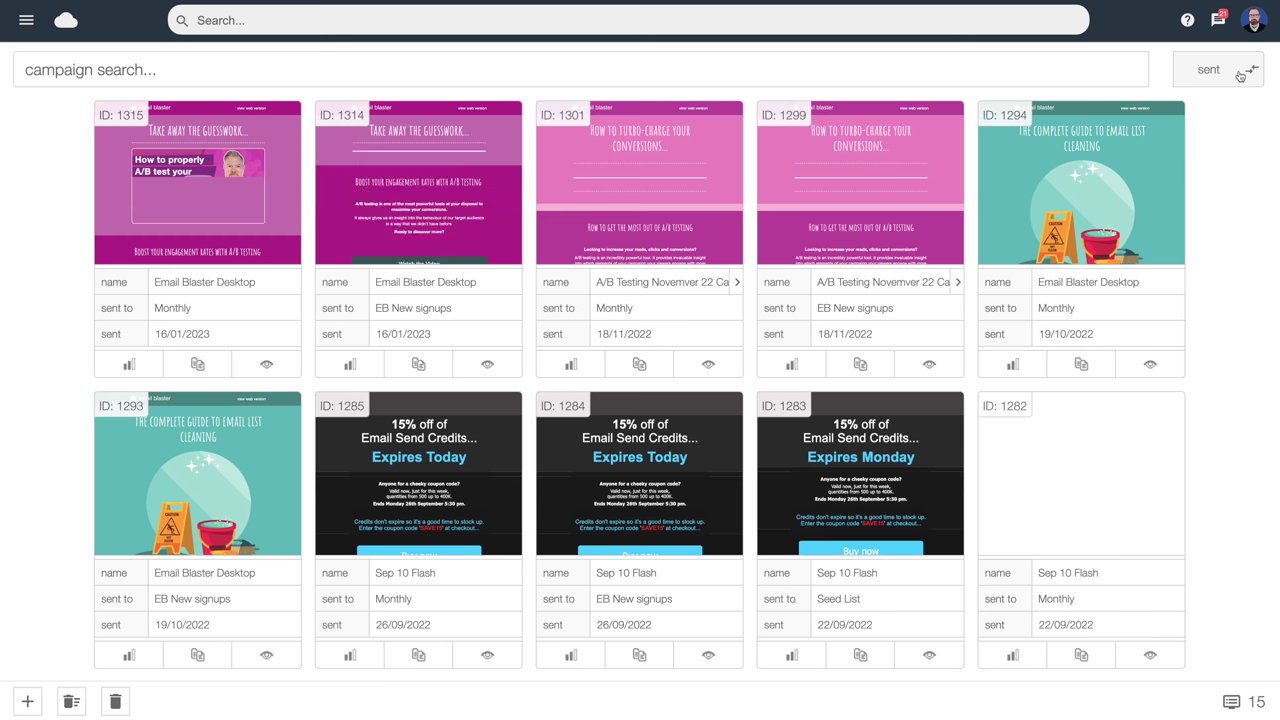
scroll(1180, 195, "down", 3)
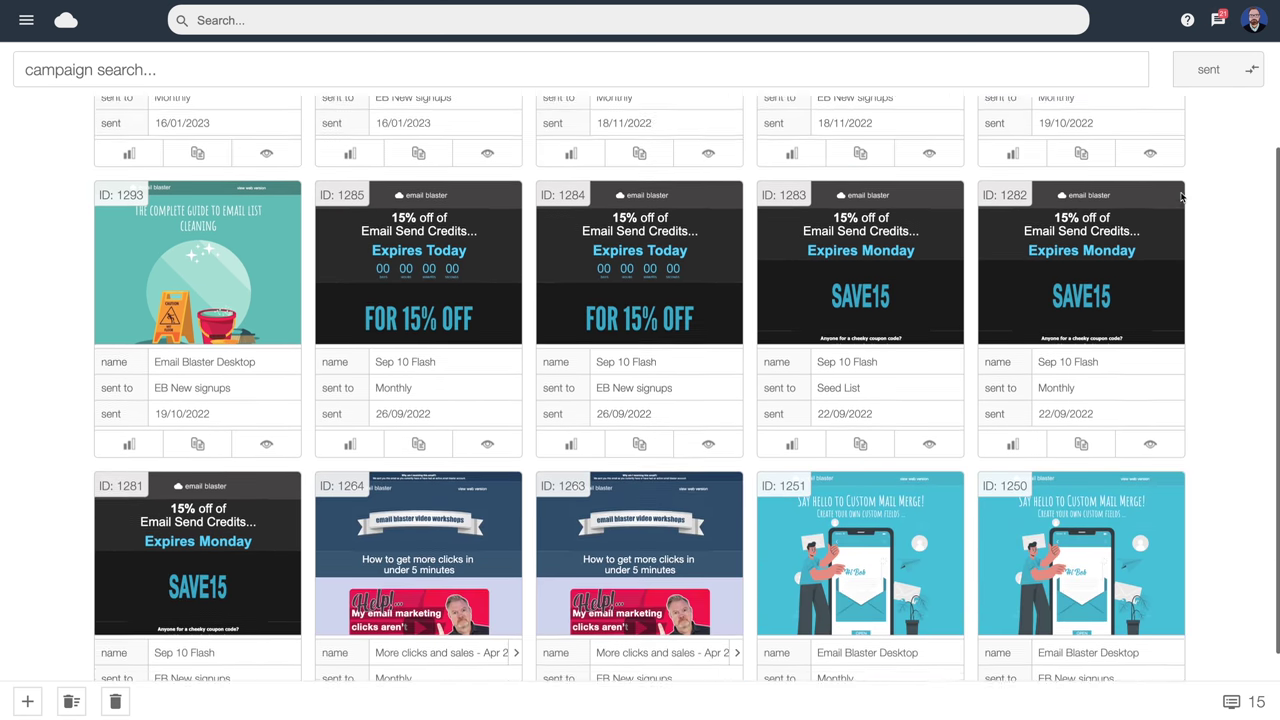
scroll(1178, 195, "down", 1)
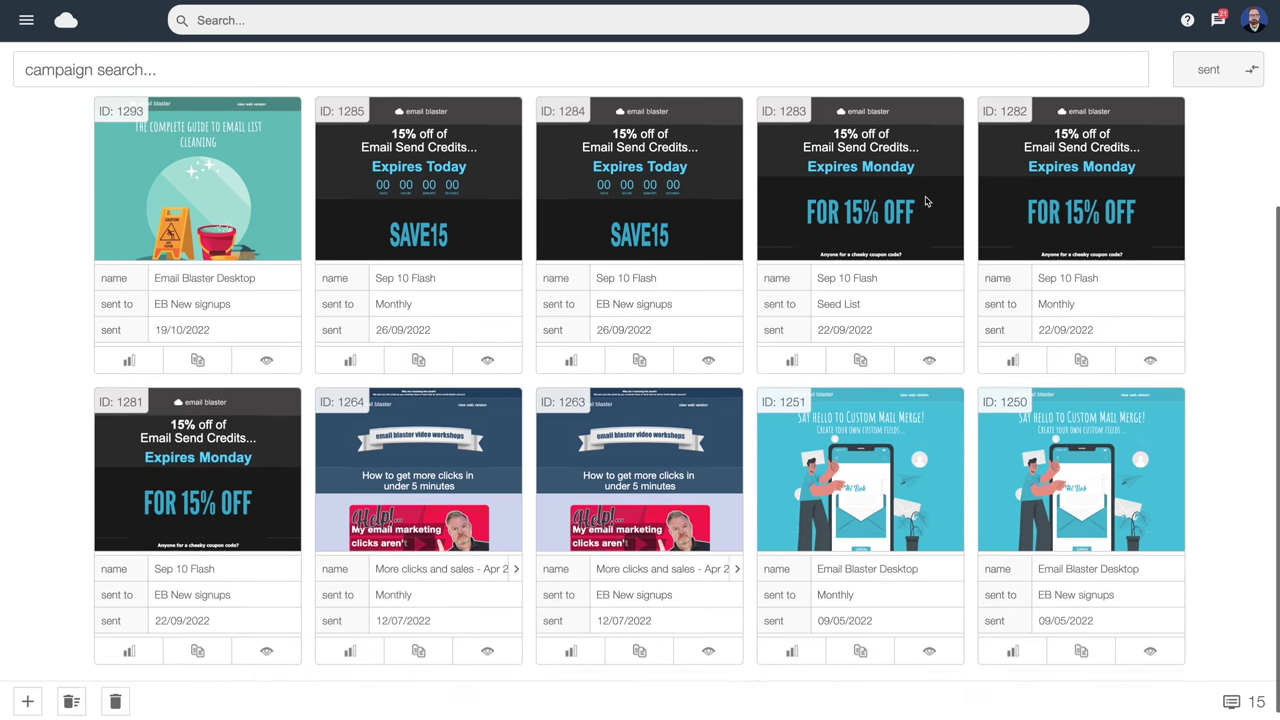
scroll(927, 202, "down", 2)
scroll(927, 202, "down", 1)
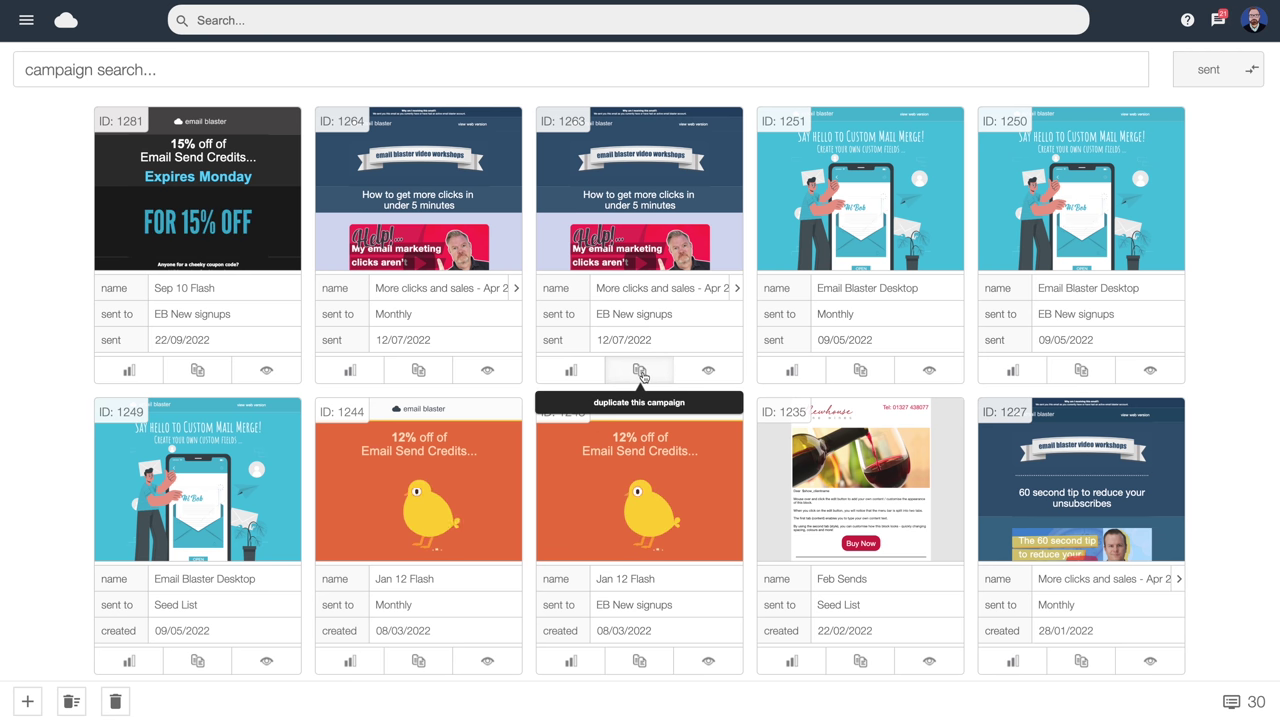
left_click(640, 371)
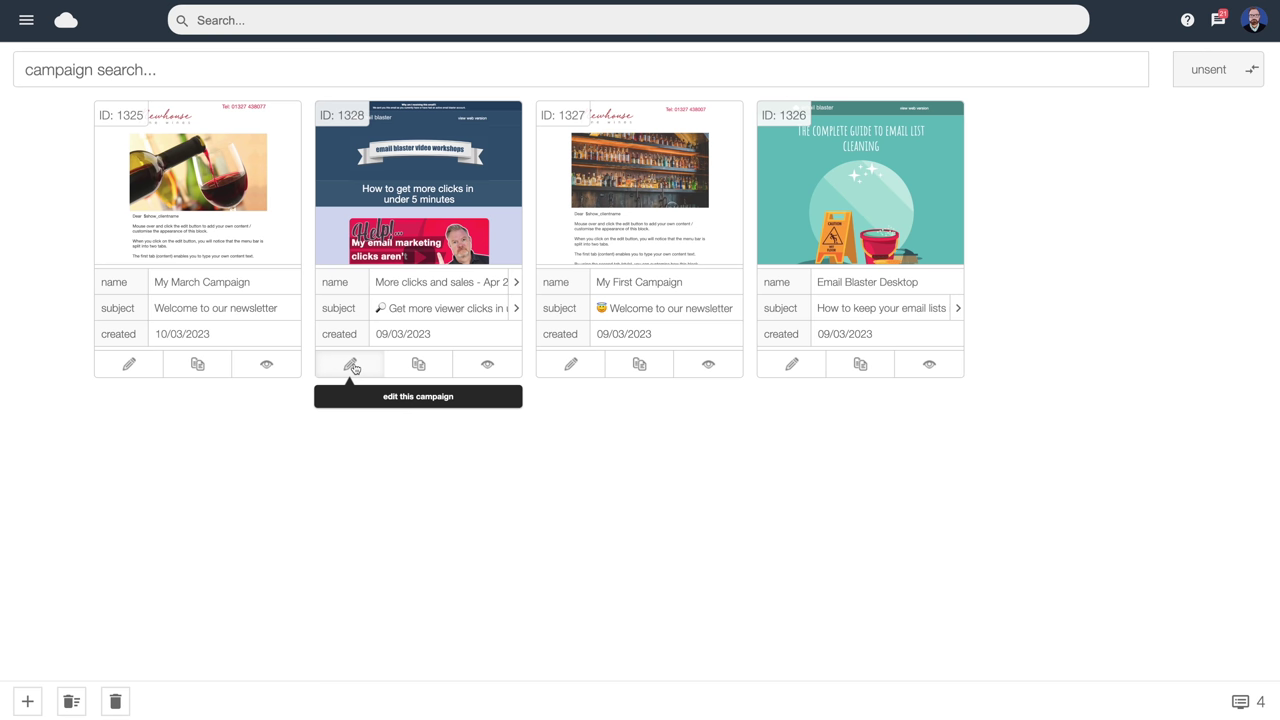
left_click(26, 22)
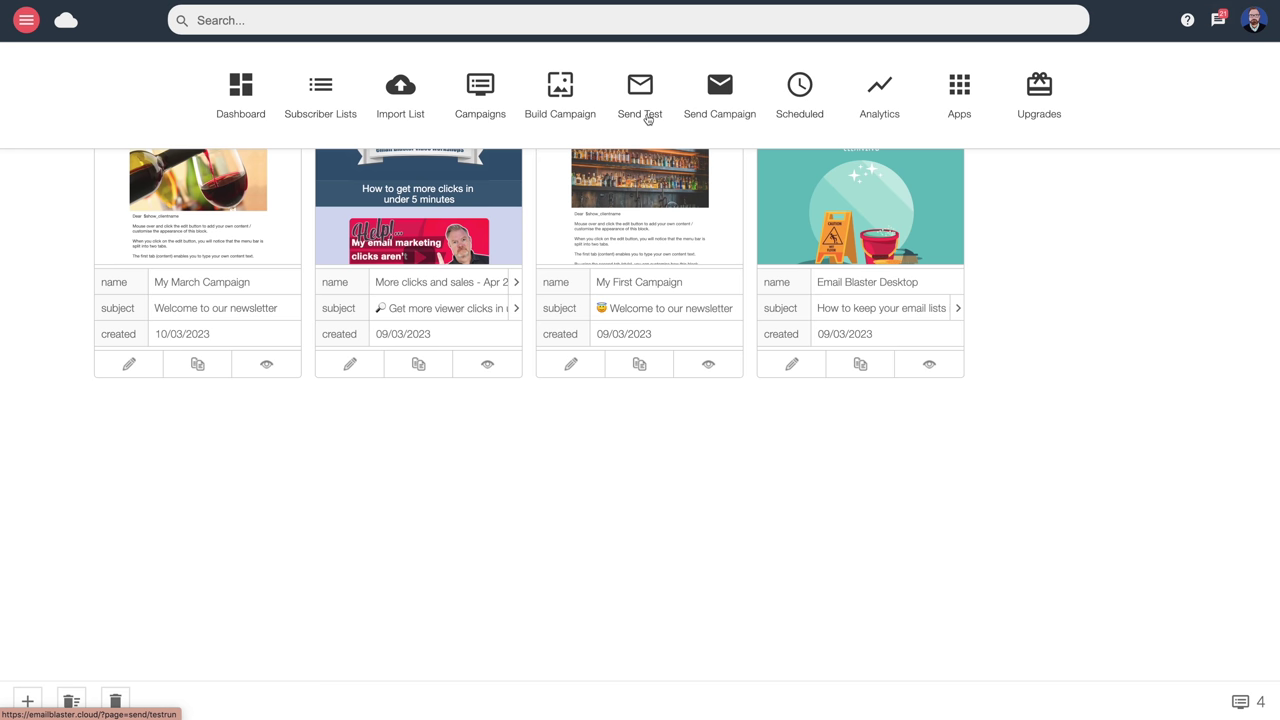
On the Send Test page, load My First Campaign and the verified sender profile
left_click(647, 117)
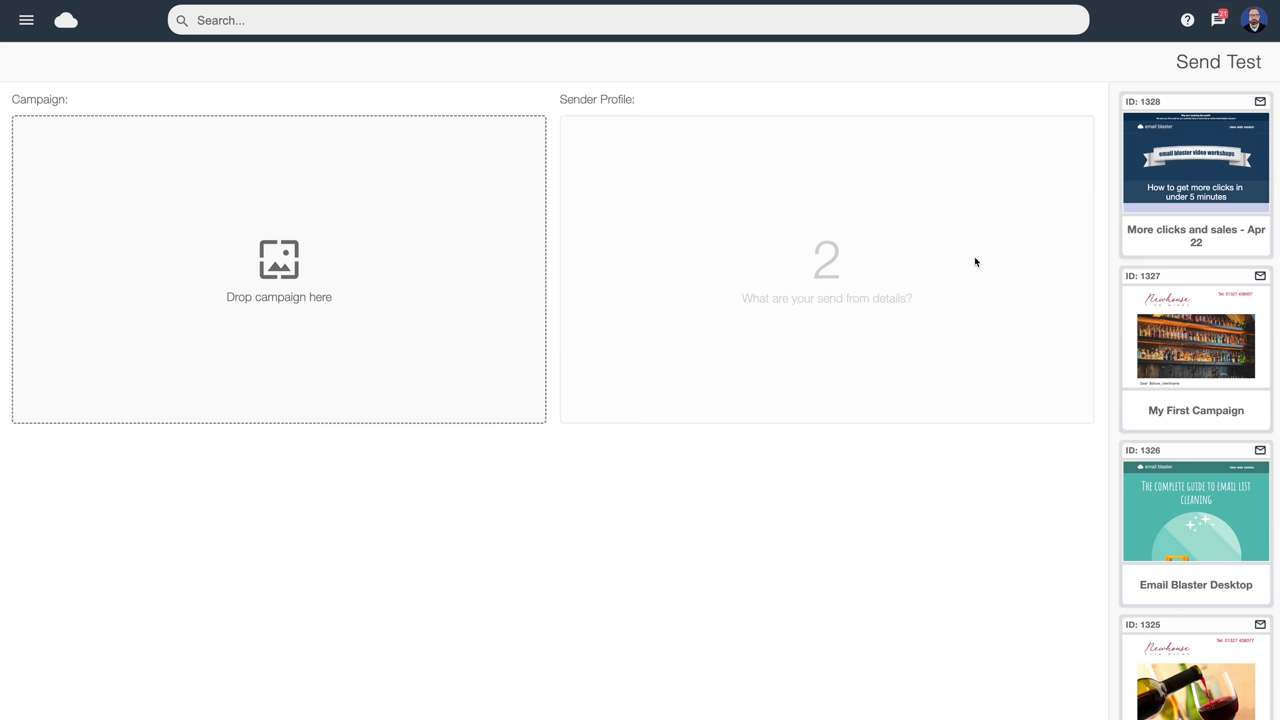
left_click_drag(1205, 335, 310, 220)
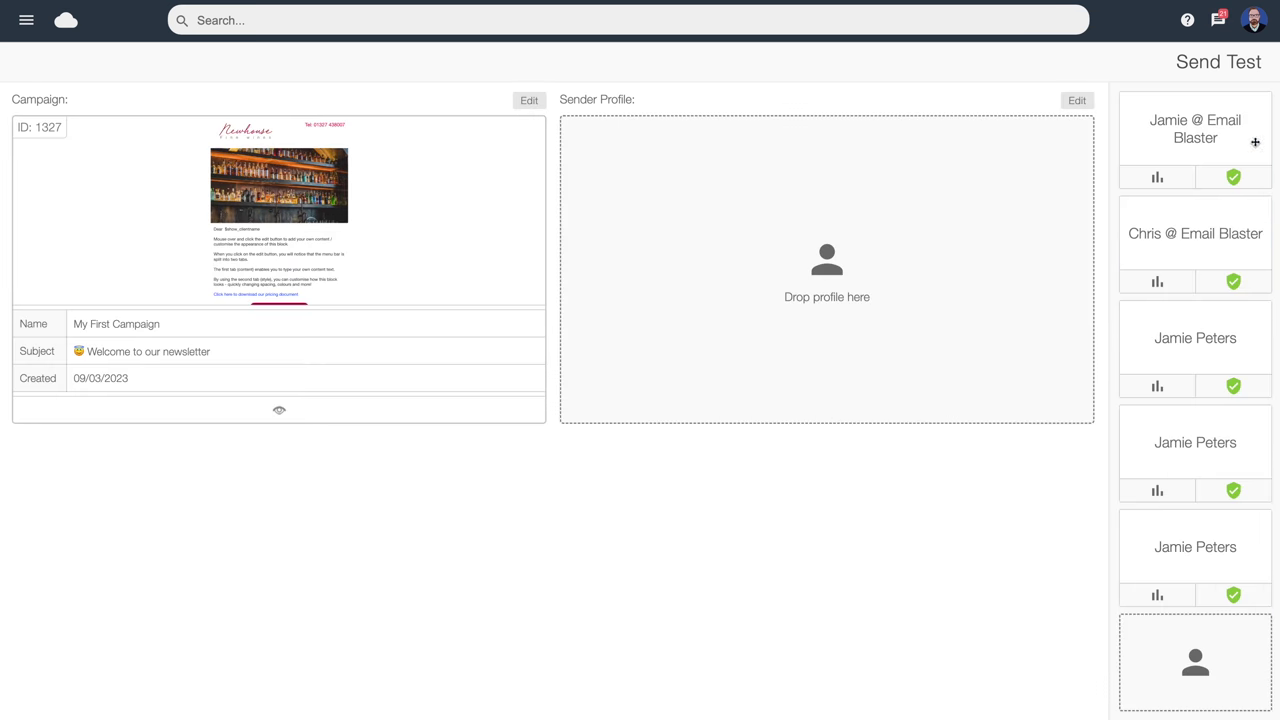
left_click_drag(1255, 142, 842, 290)
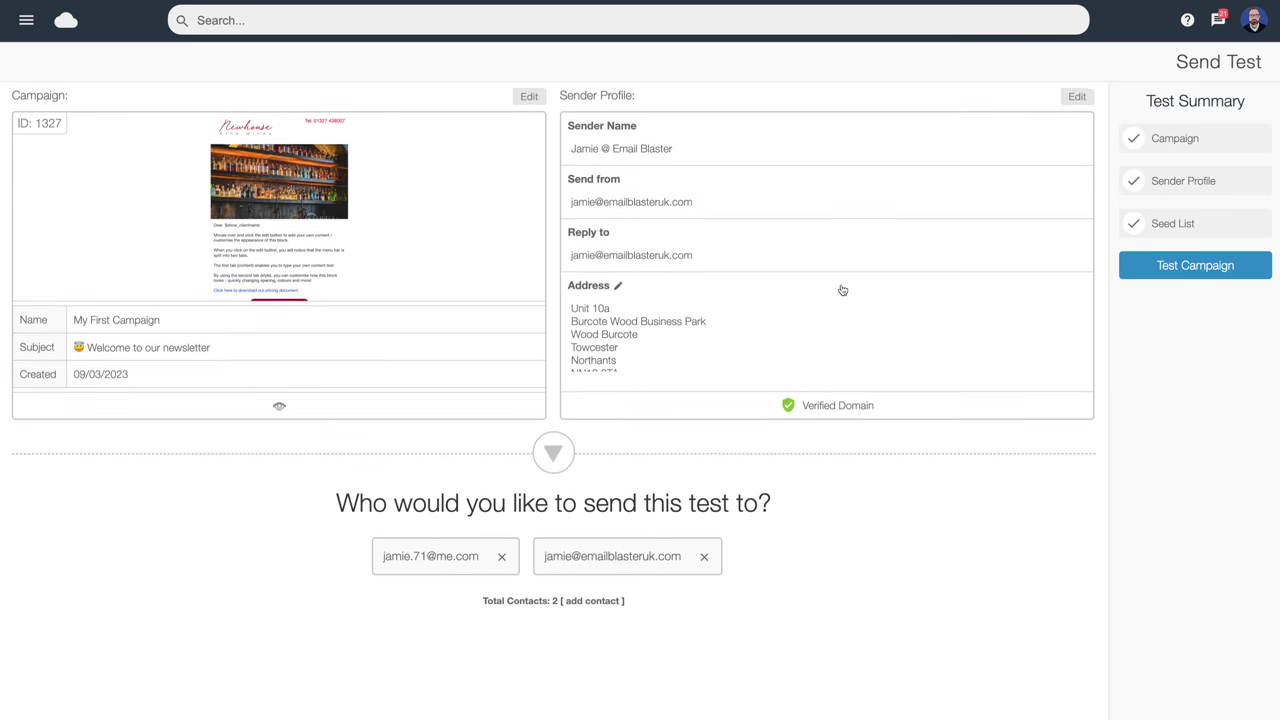
Add a new test contact with an e-mail address, save it, and send the test
left_click(580, 605)
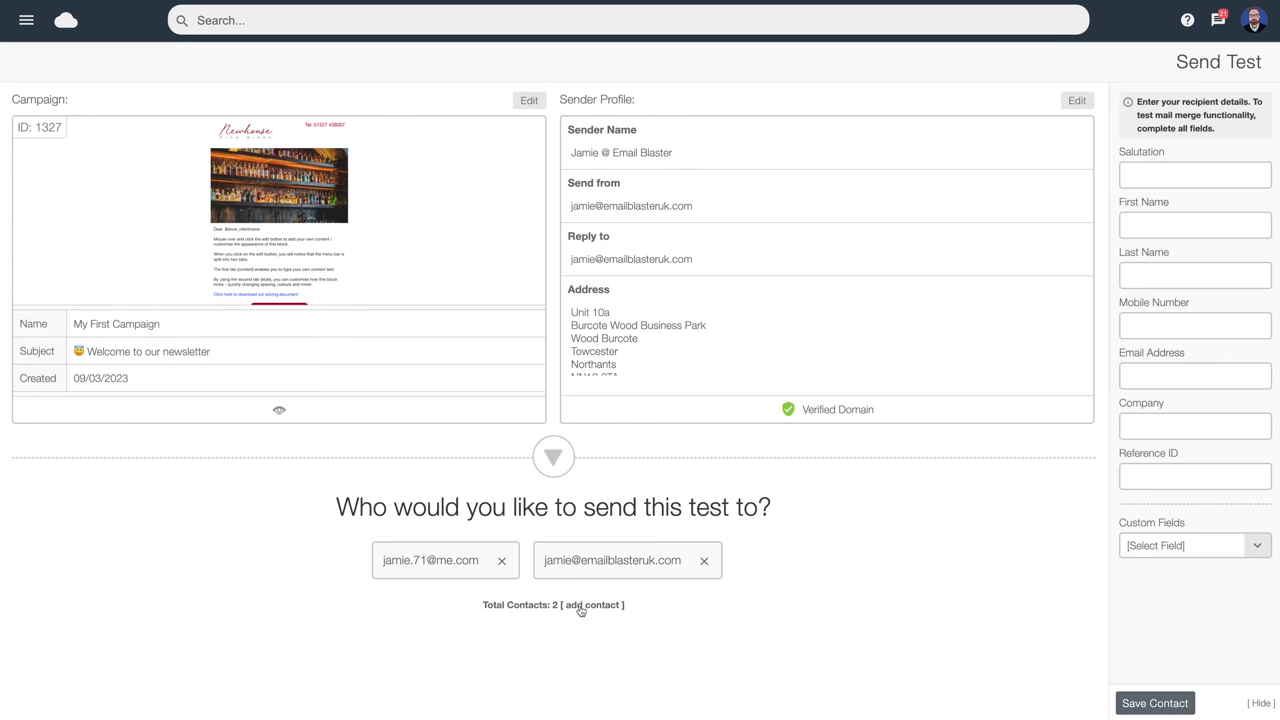
left_click(1185, 376)
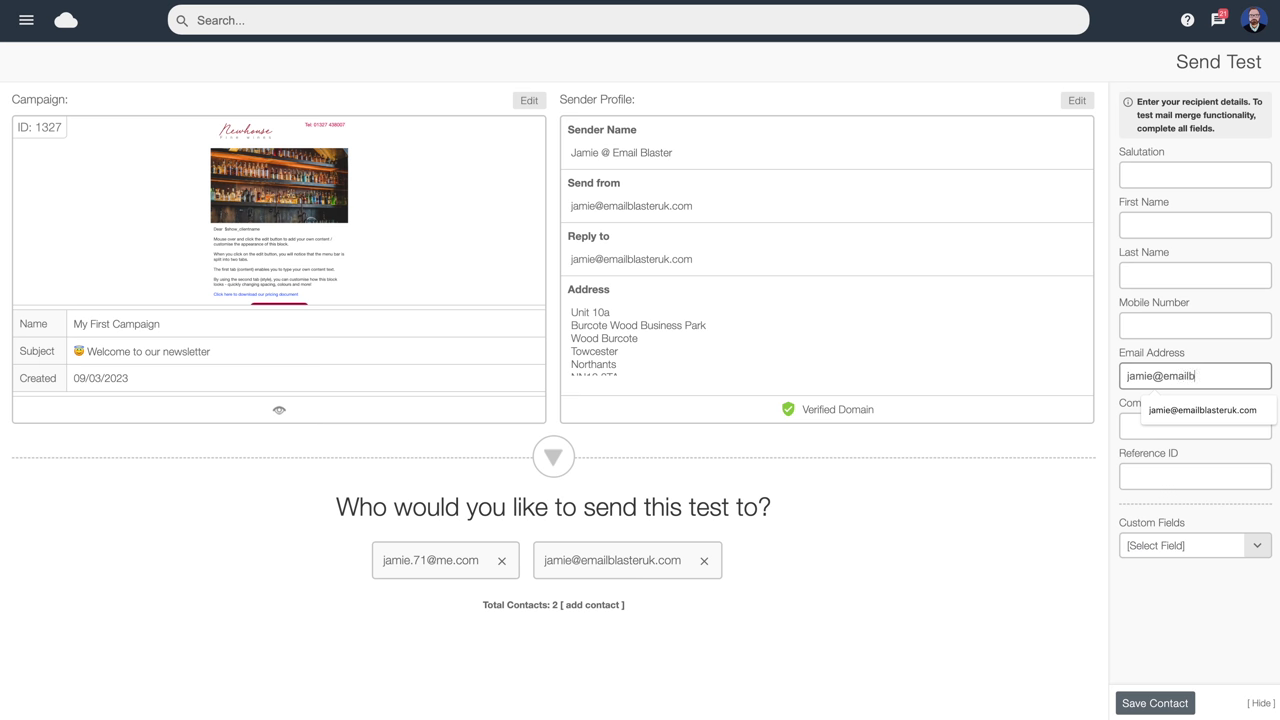
left_click(1154, 703)
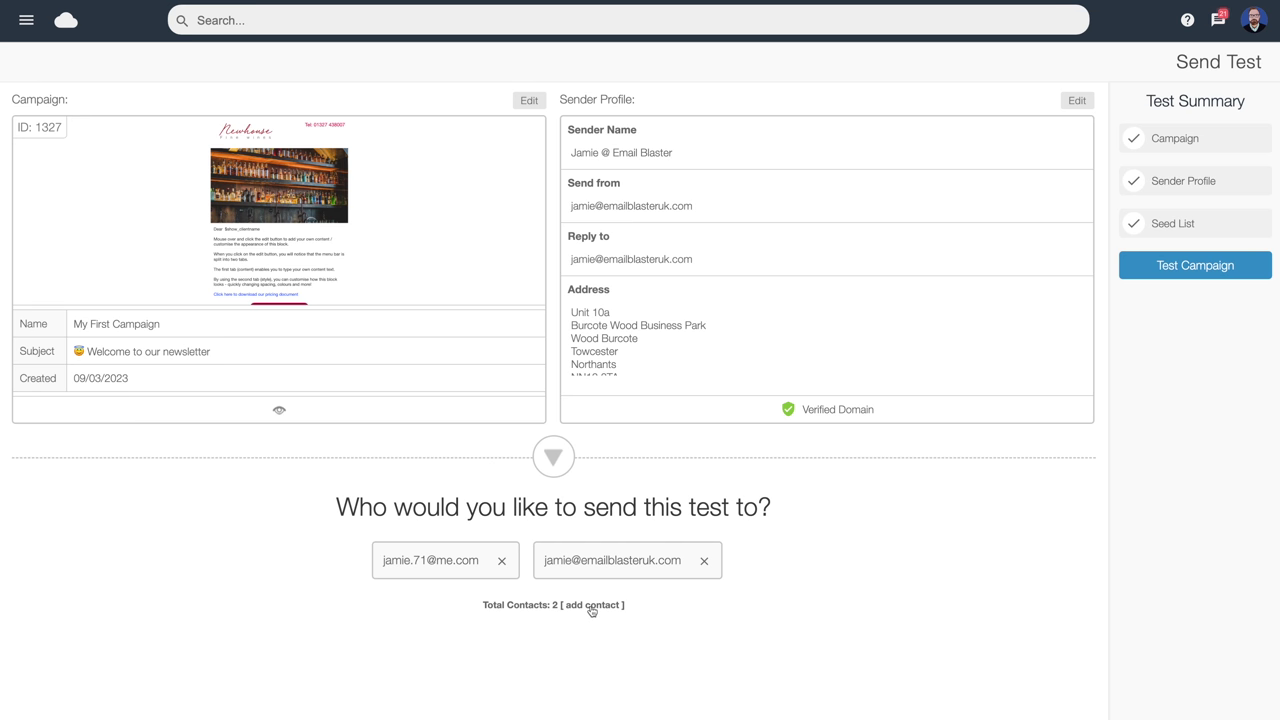
left_click(1193, 268)
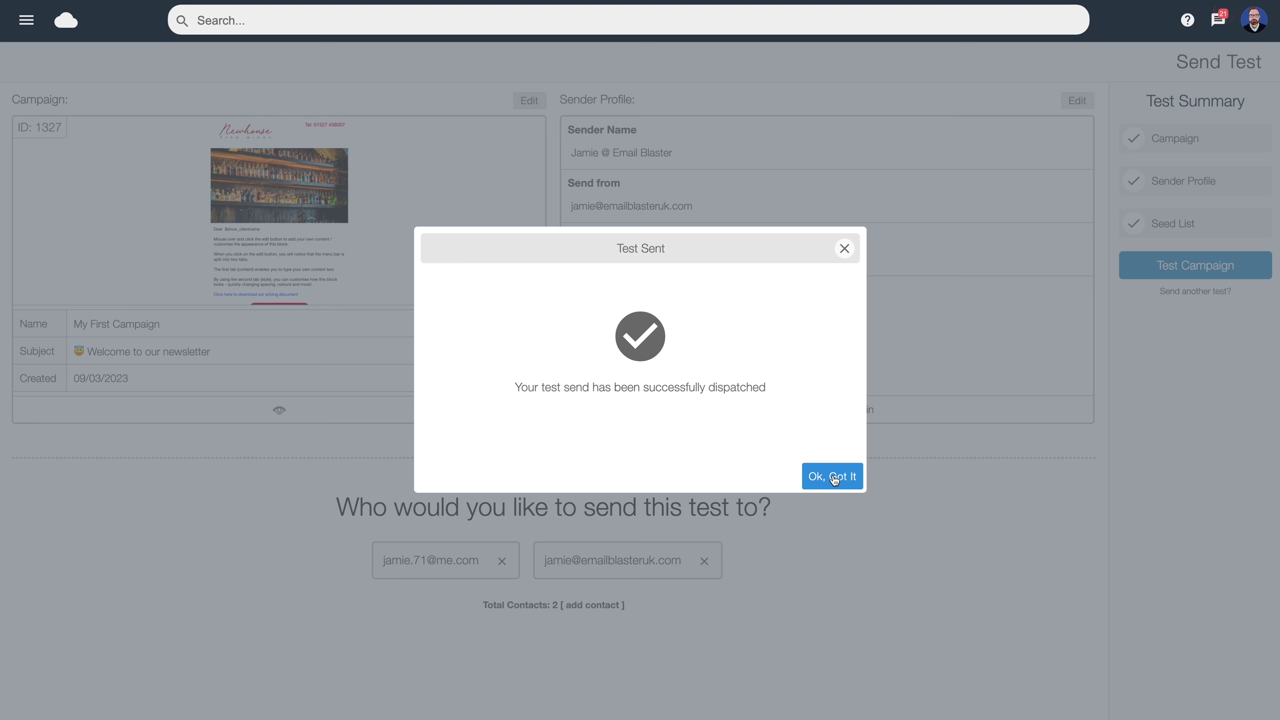
left_click(832, 477)
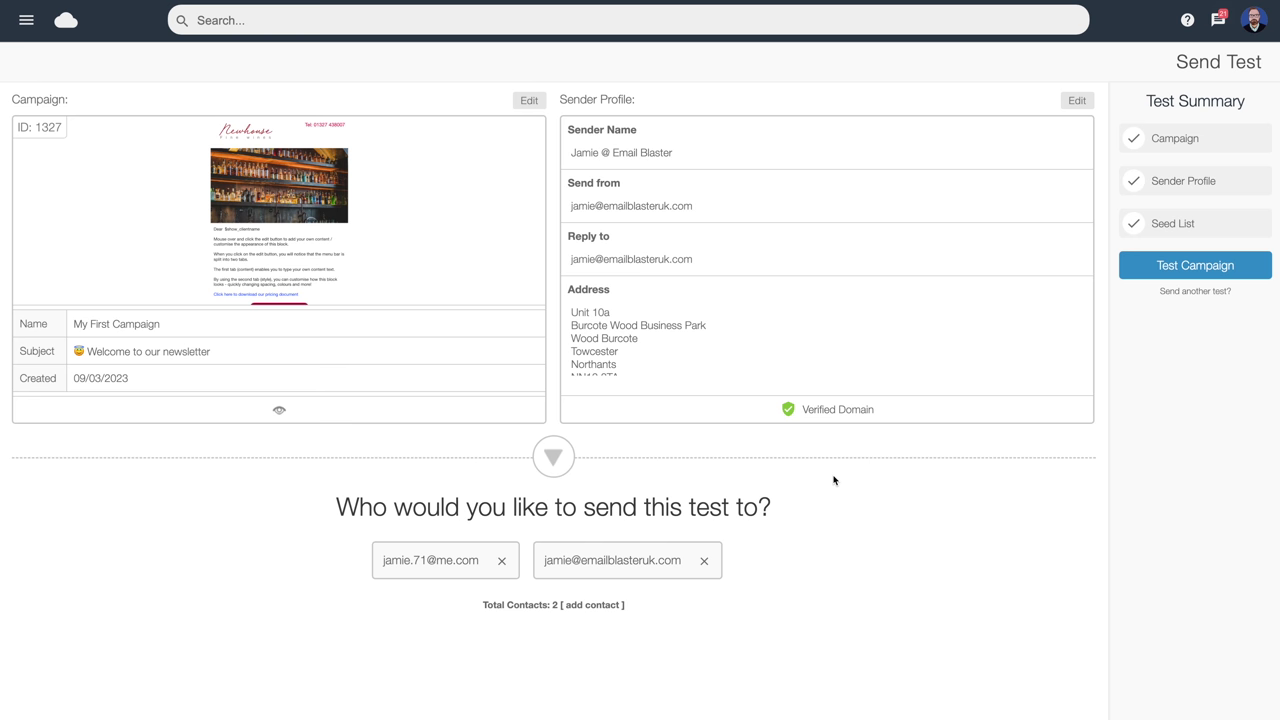
Reopen the hamburger navigation menu while still on the Send Test page
left_click(25, 21)
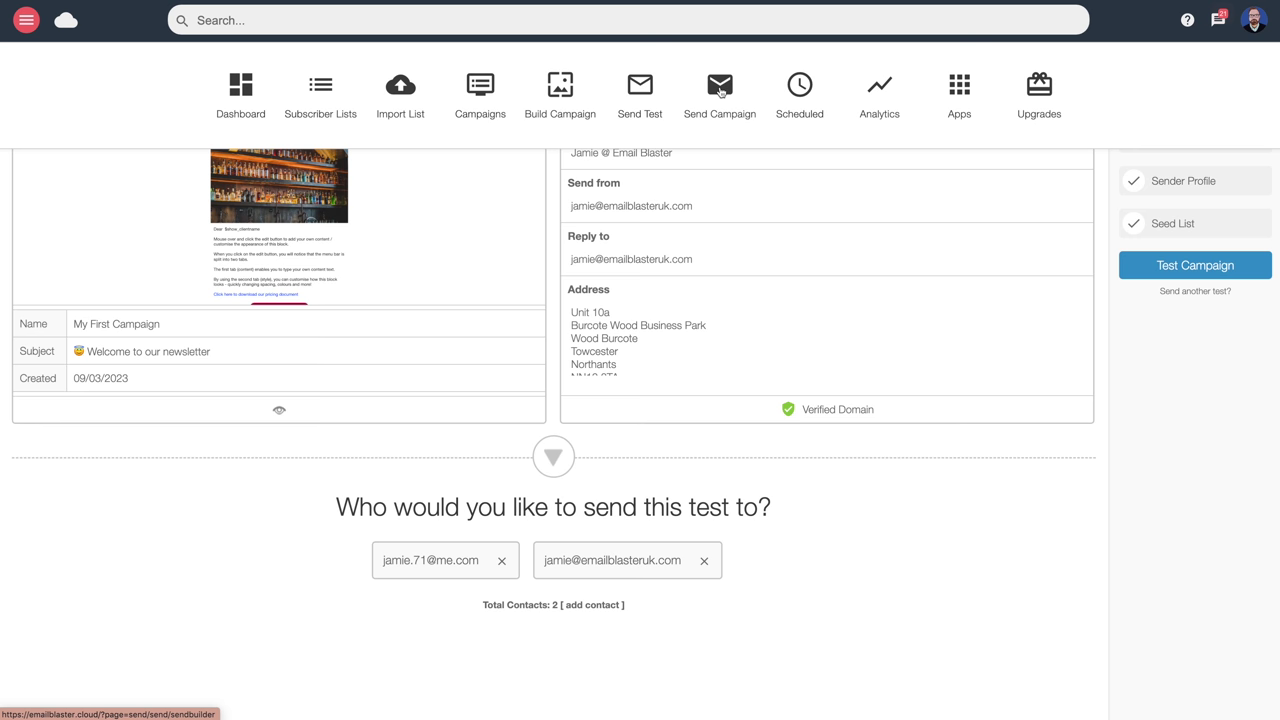
Choose My First Campaign for sending and add the EB New signups list
left_click(720, 91)
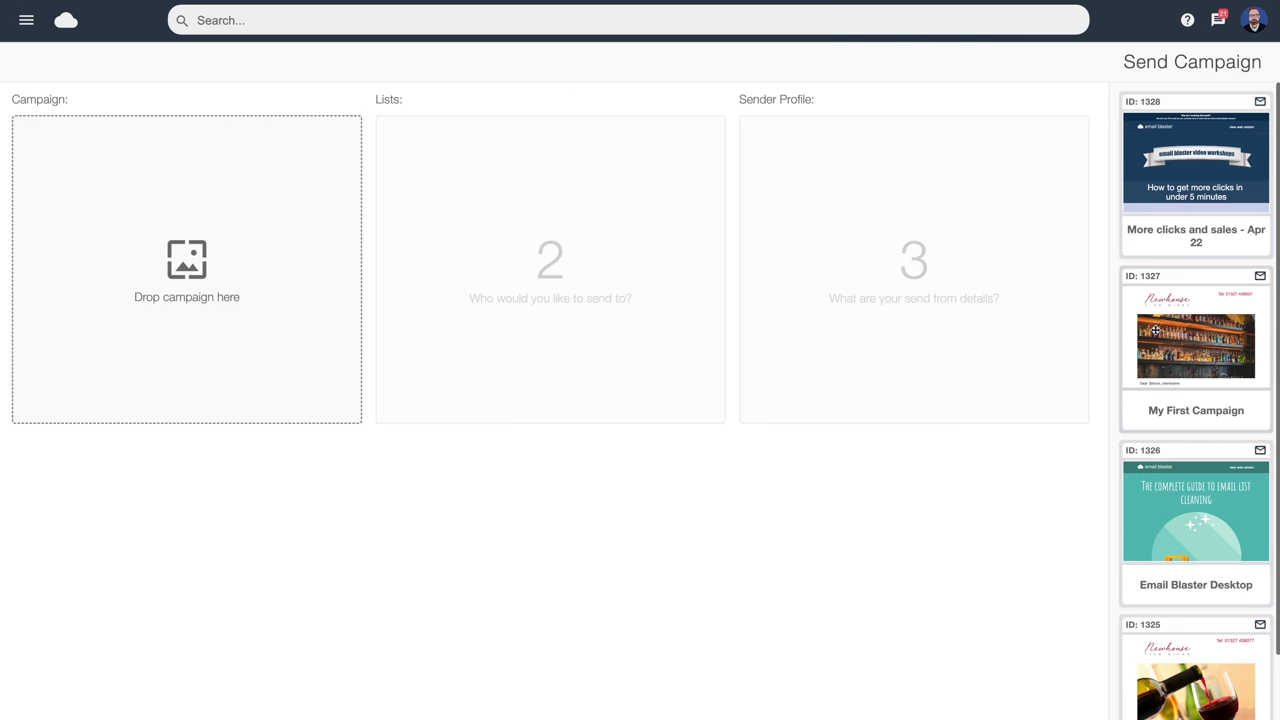
left_click_drag(1191, 333, 179, 199)
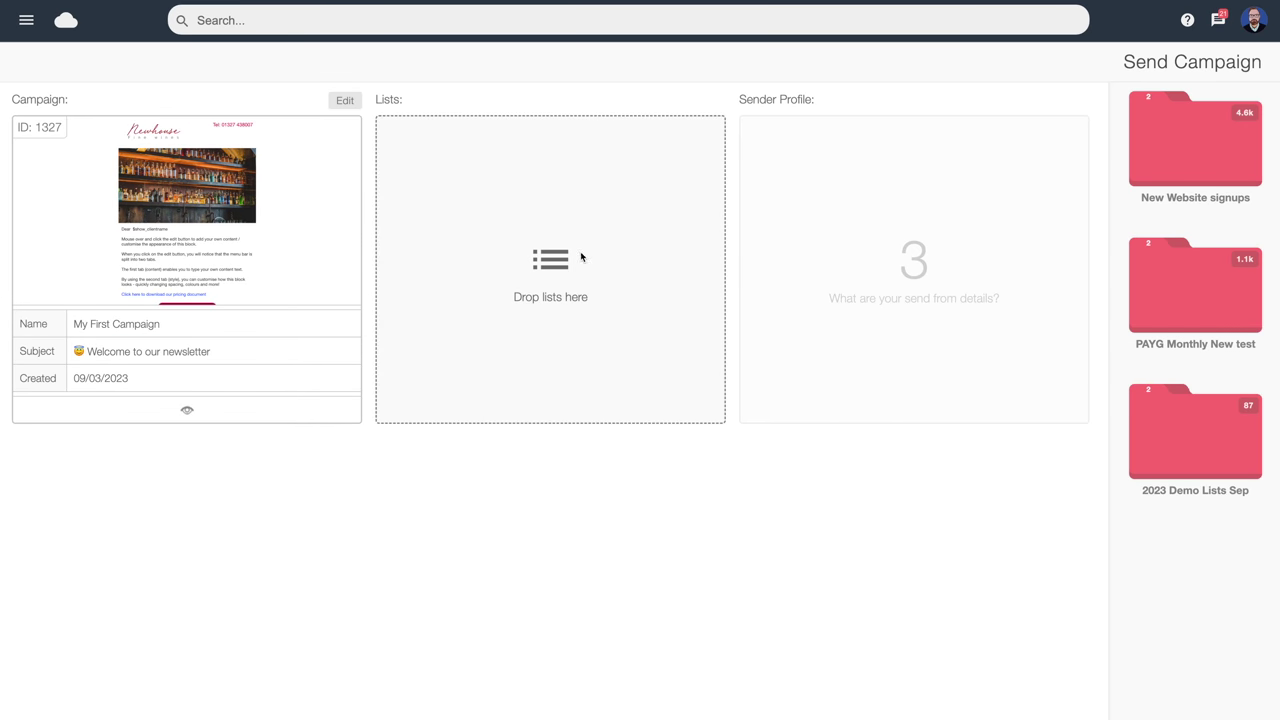
left_click(1195, 153)
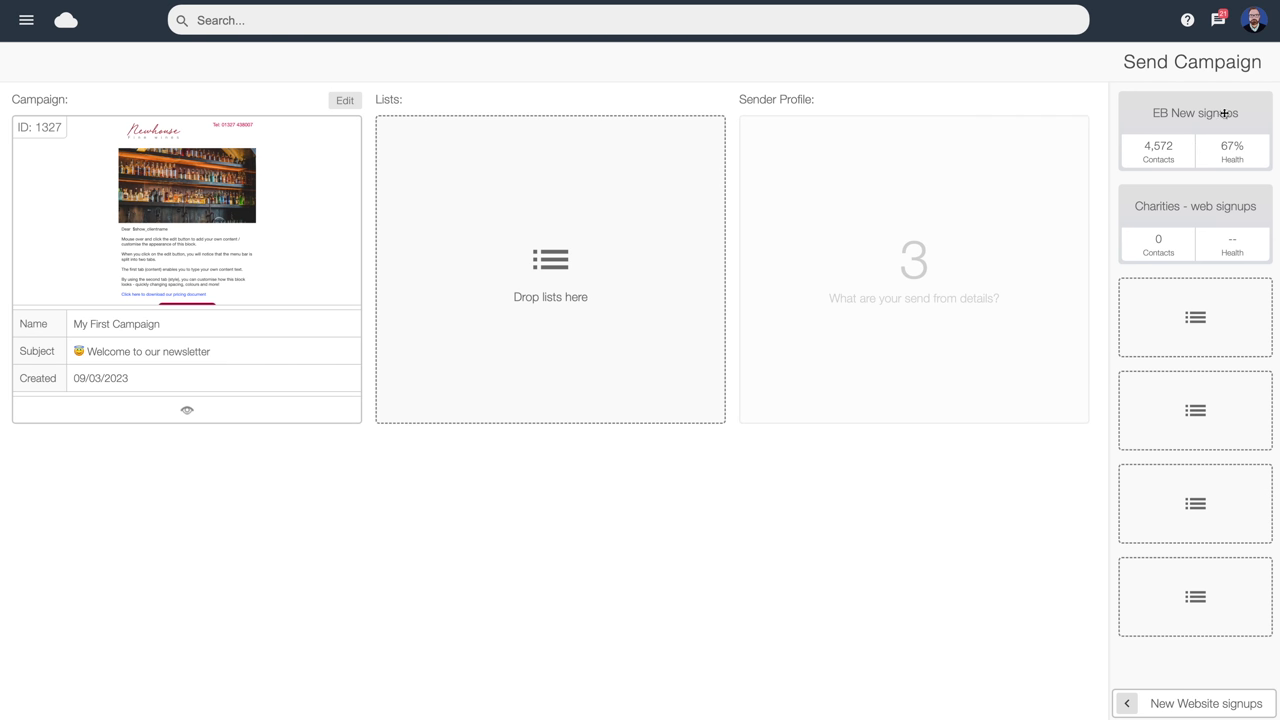
left_click_drag(1187, 111, 590, 169)
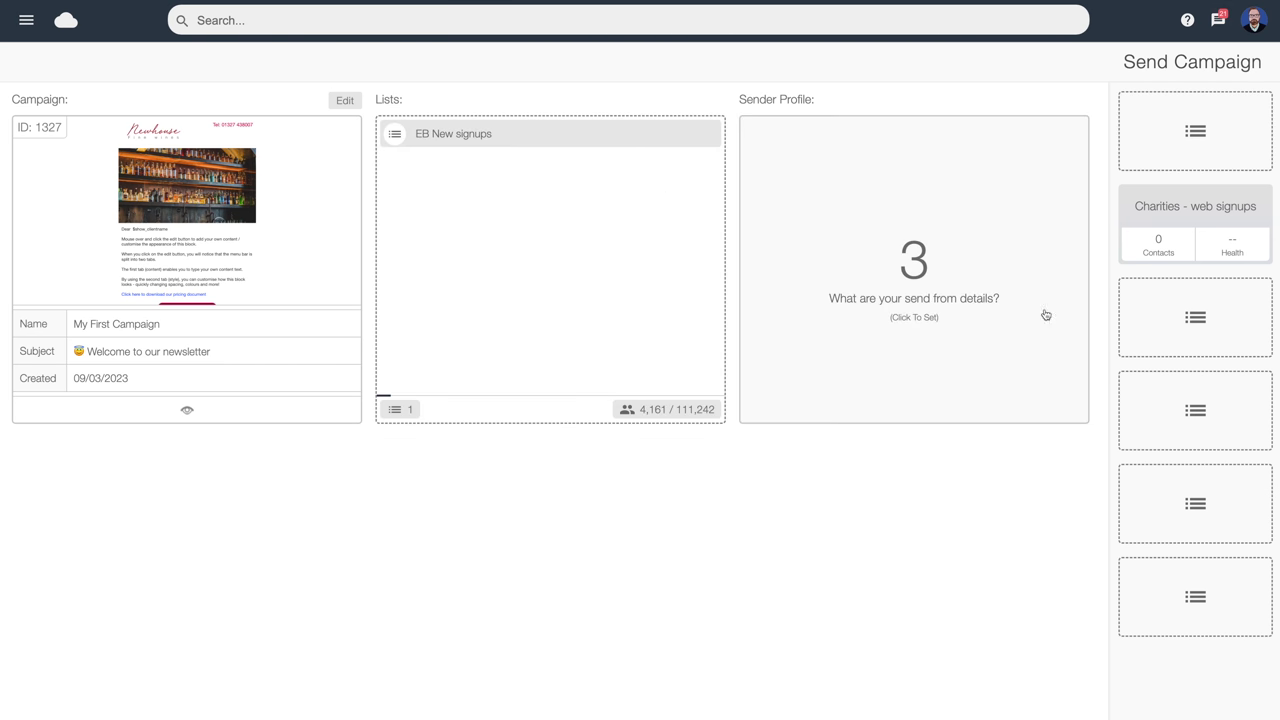
Add the Monthly, My Customers and Seed List lists as recipients
left_click(1128, 706)
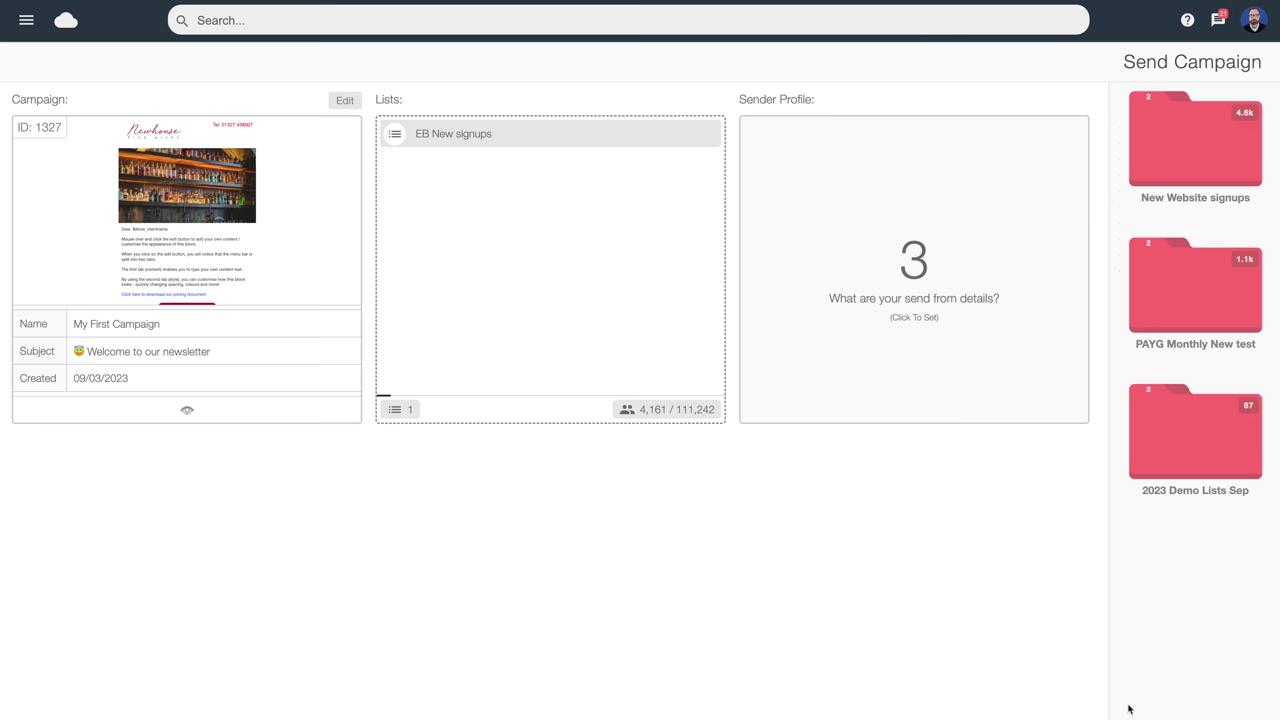
left_click(1180, 335)
left_click_drag(1197, 208, 543, 209)
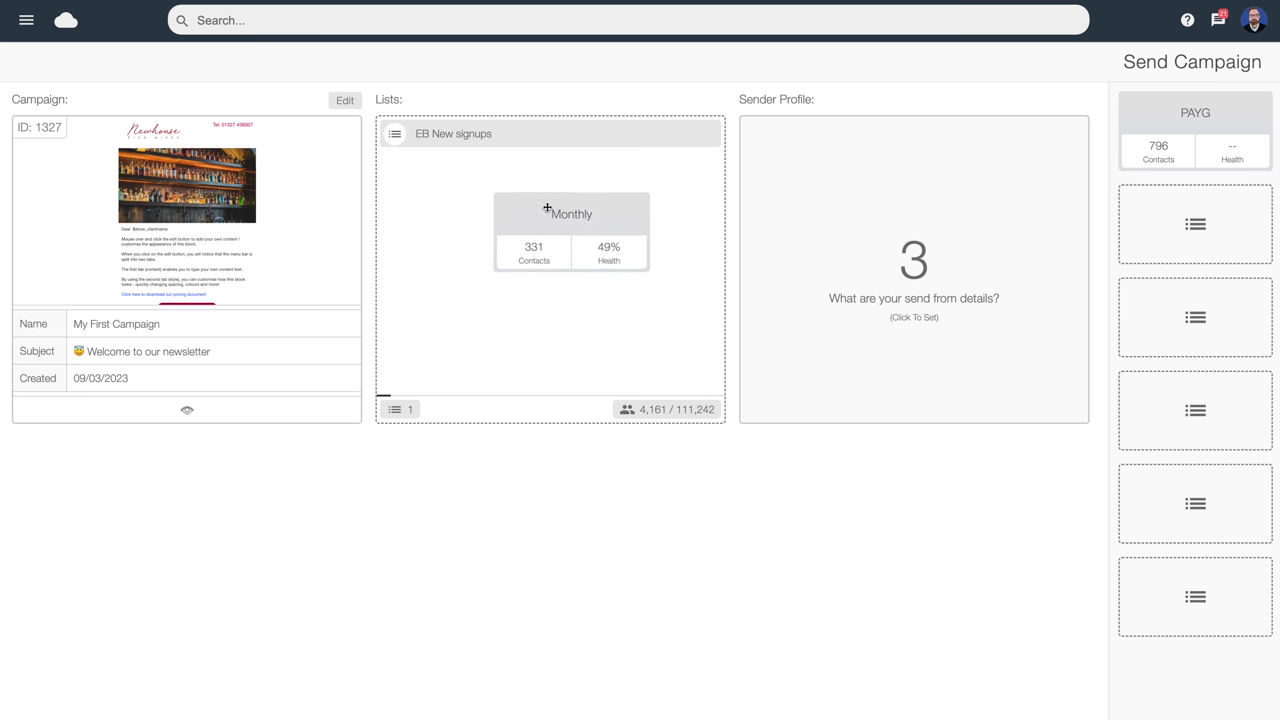
left_click(1128, 703)
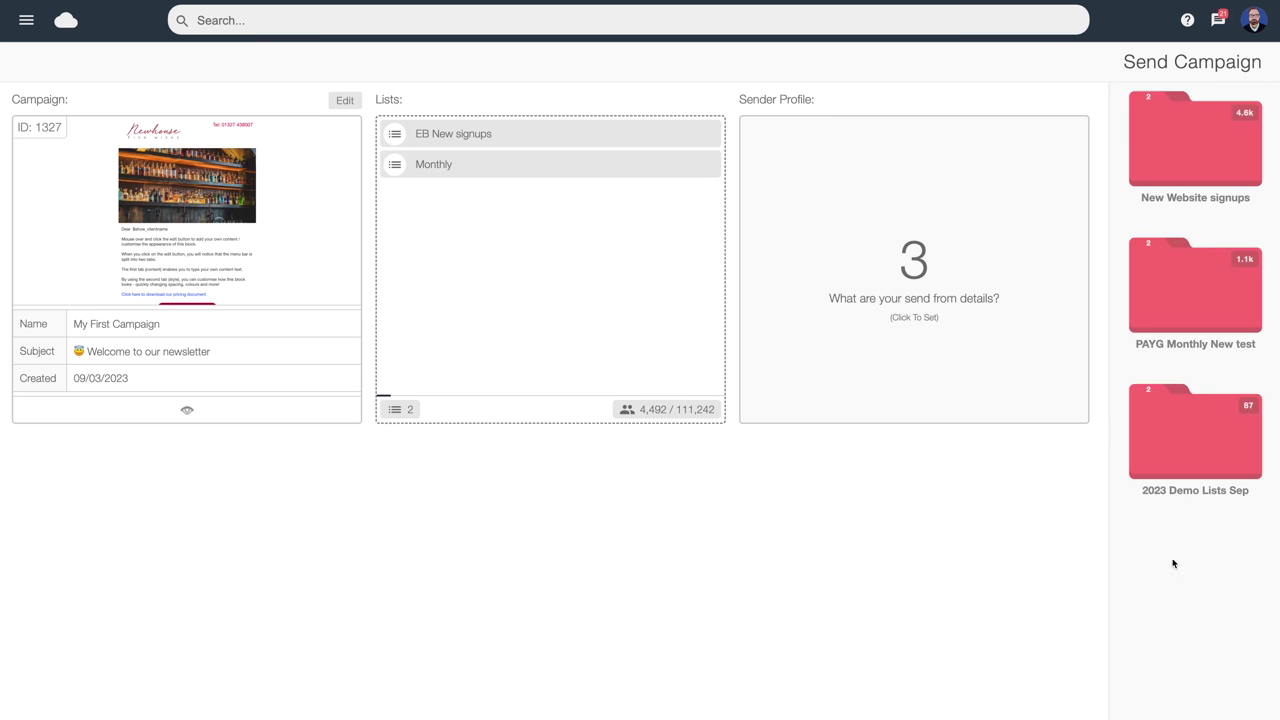
left_click(1180, 440)
left_click_drag(1195, 214, 543, 214)
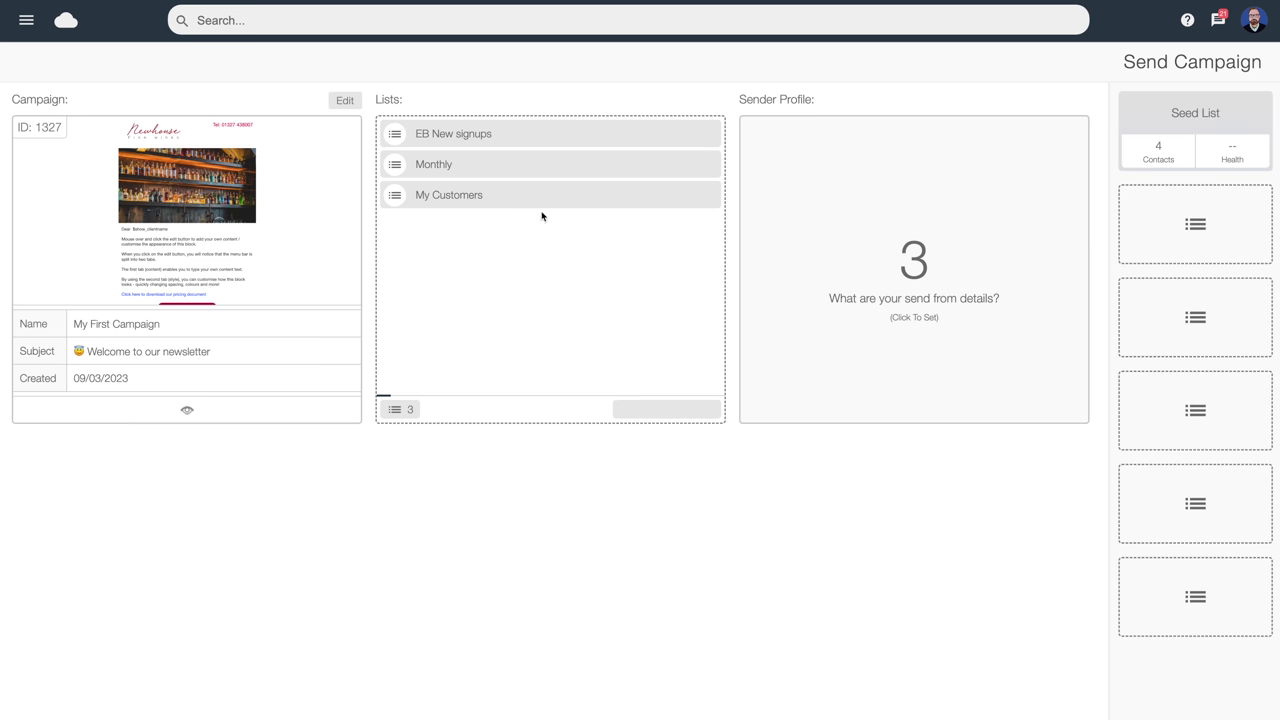
left_click_drag(1222, 112, 511, 246)
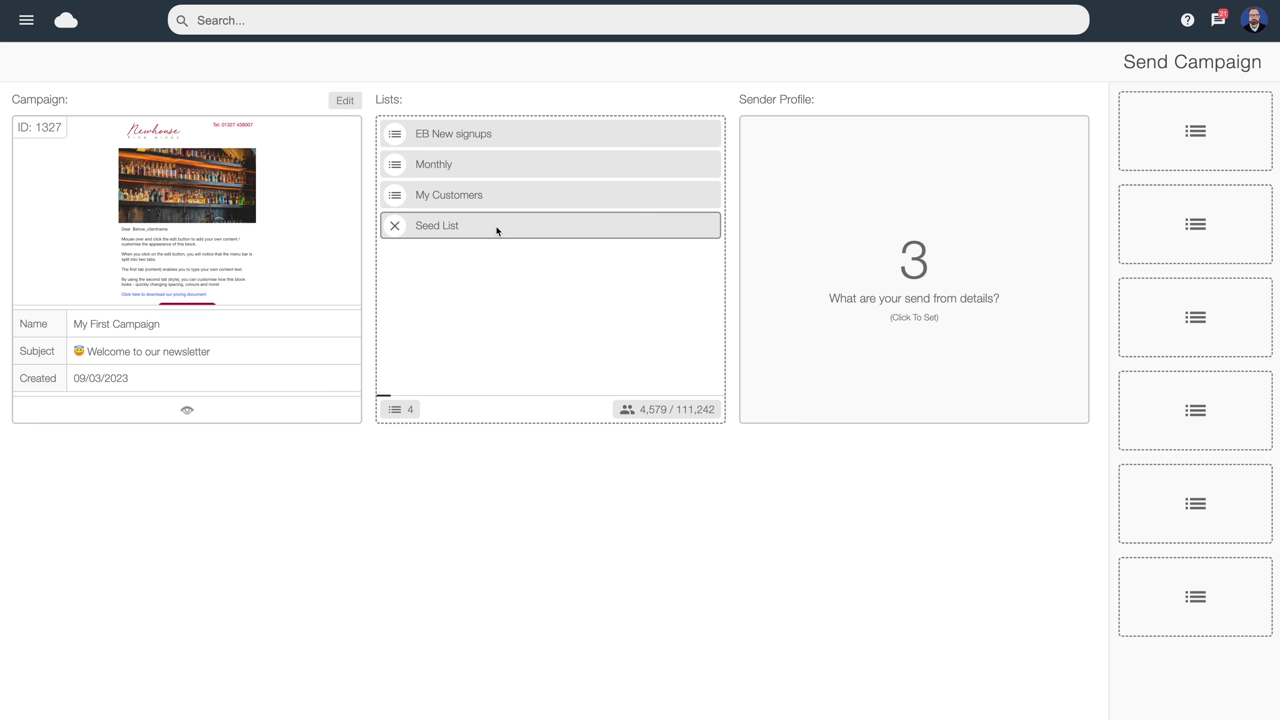
Remove My Customers, Monthly and EB New signups, leaving only the Seed List
left_click(396, 196)
left_click(395, 165)
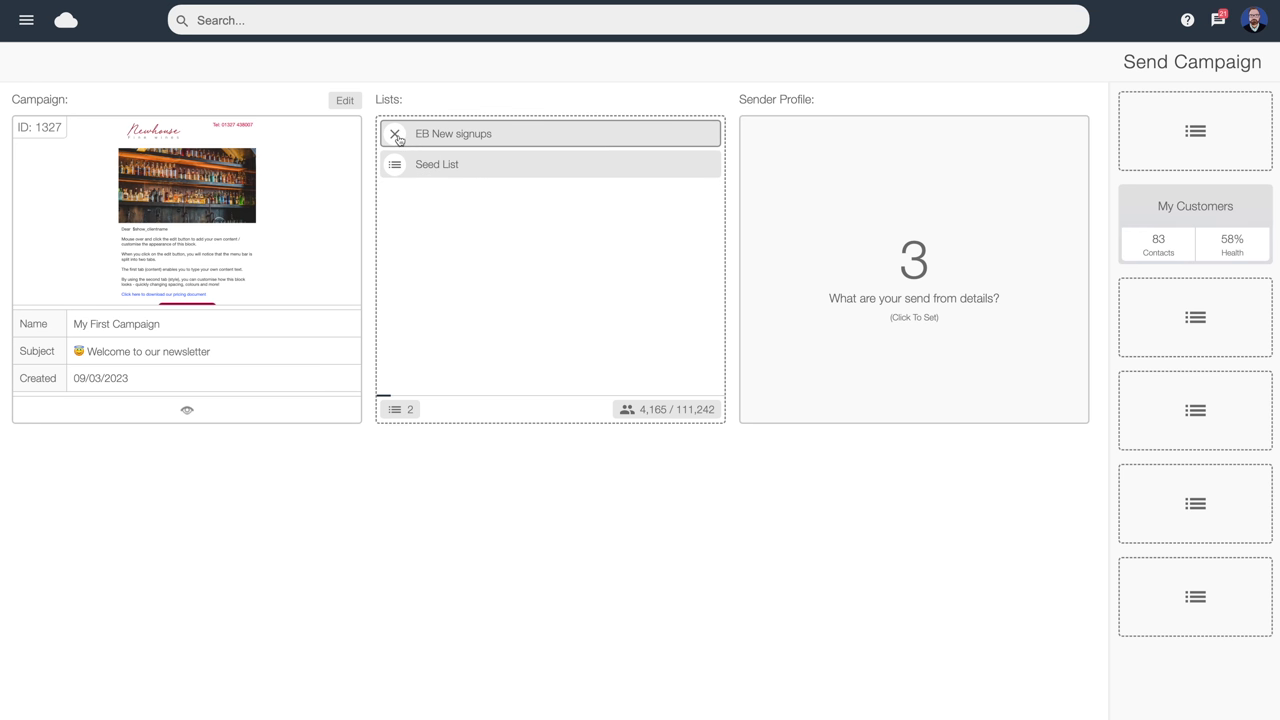
left_click(396, 136)
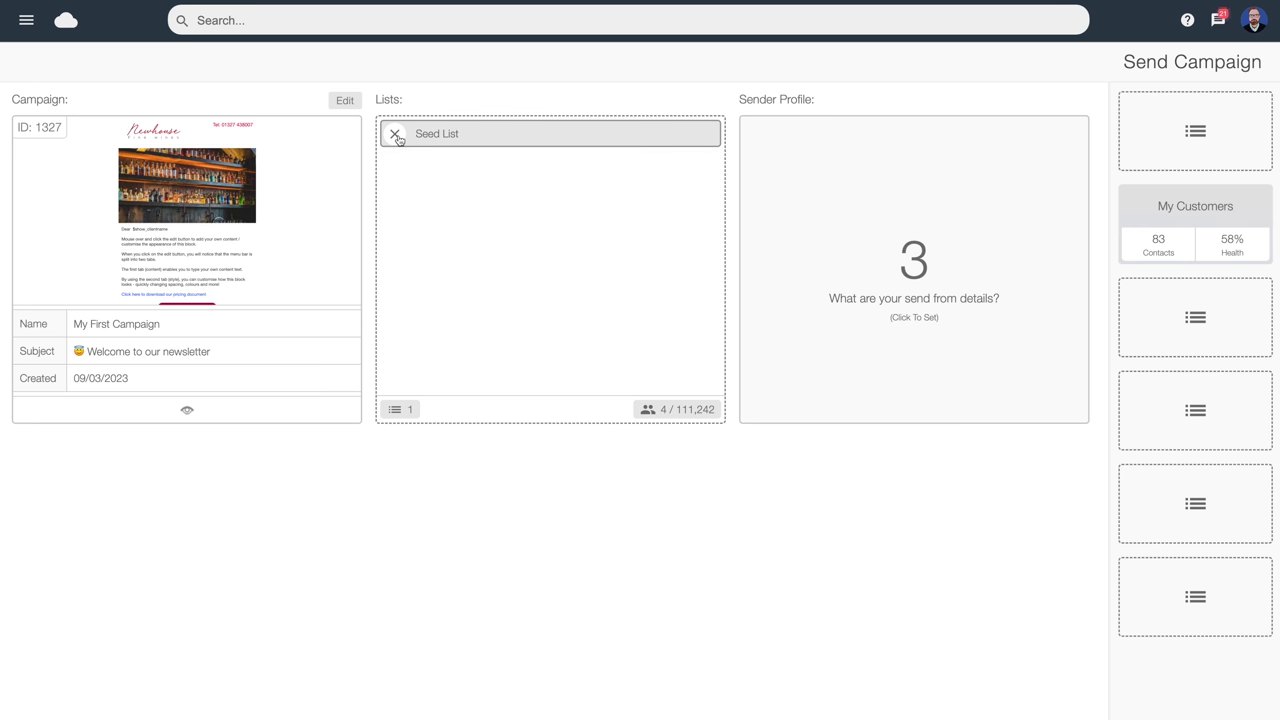
Drag the verified sender card into the campaign's Sender Profile drop zone
left_click(925, 261)
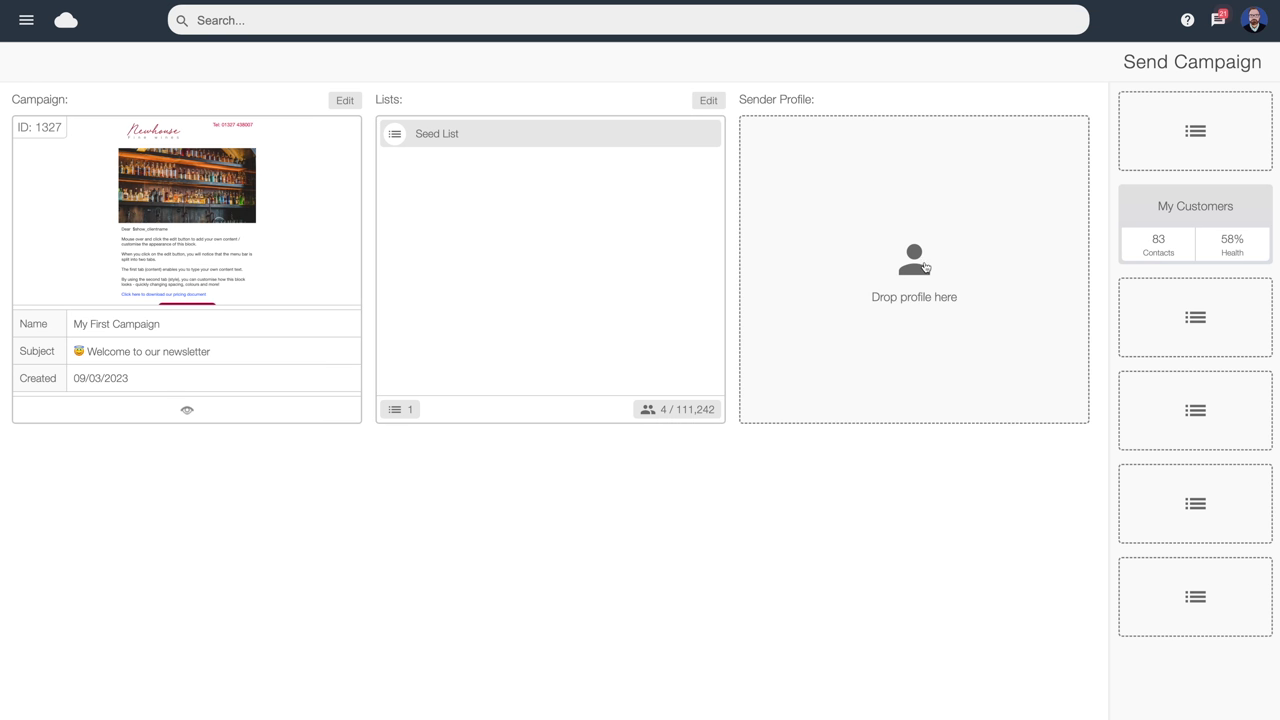
left_click_drag(1208, 123, 933, 224)
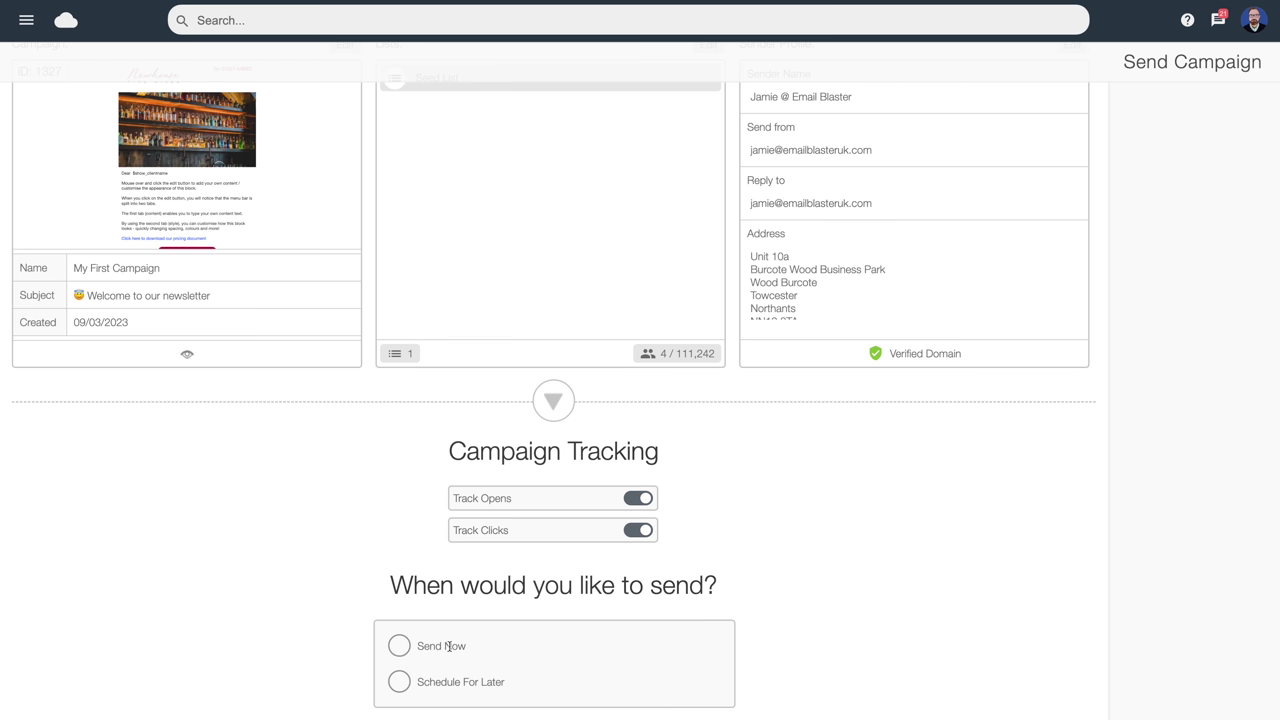
Schedule the send for 12:00 on Friday 10 March 2023, confirm, and view the calendar
left_click(396, 685)
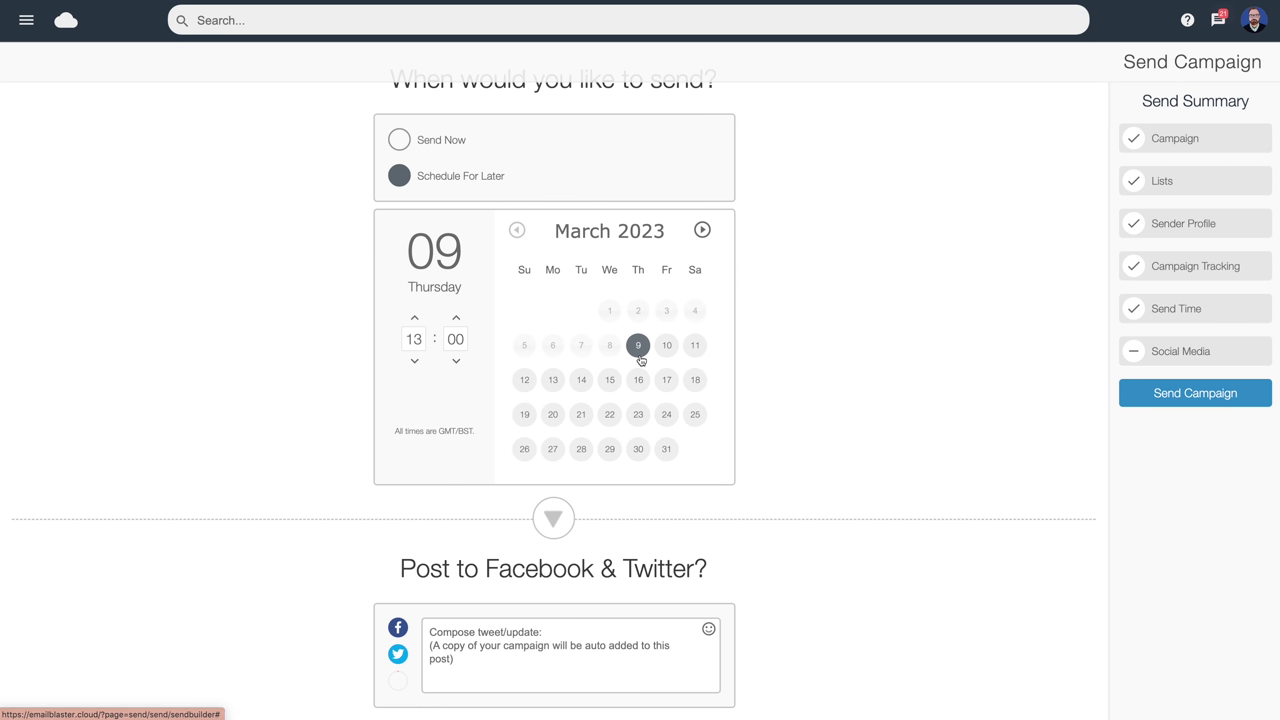
left_click(667, 346)
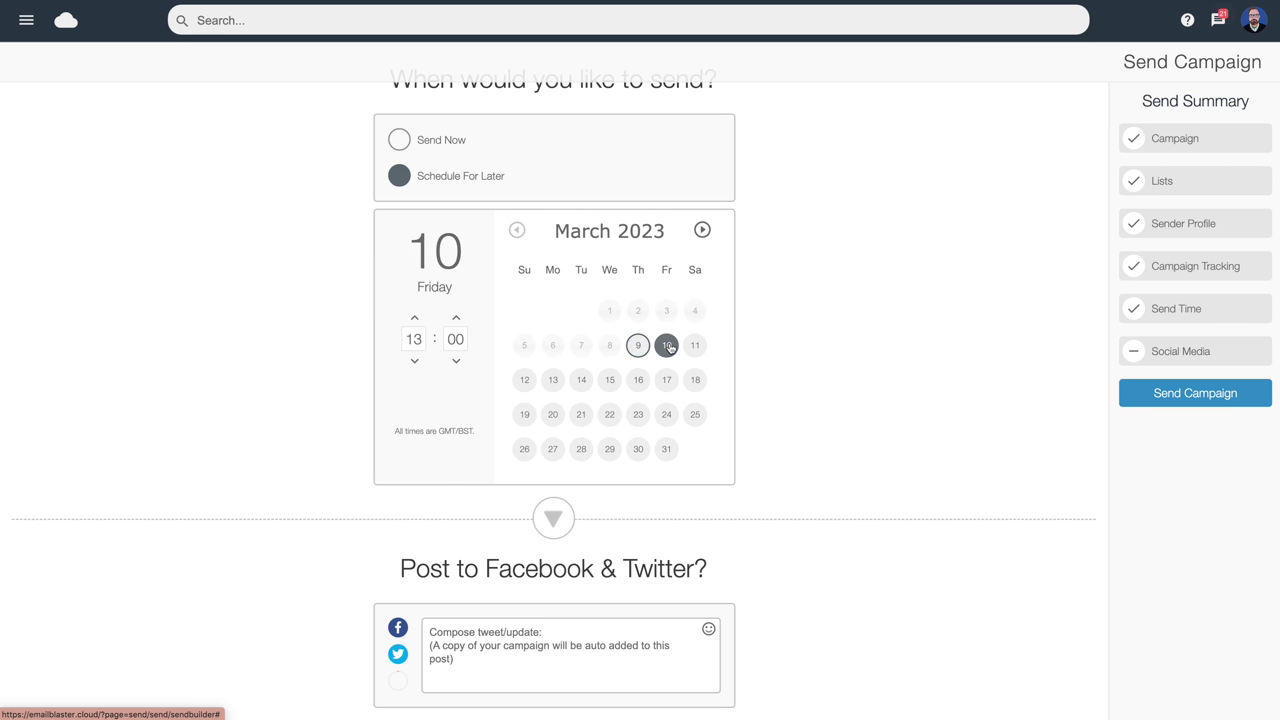
left_click(415, 361)
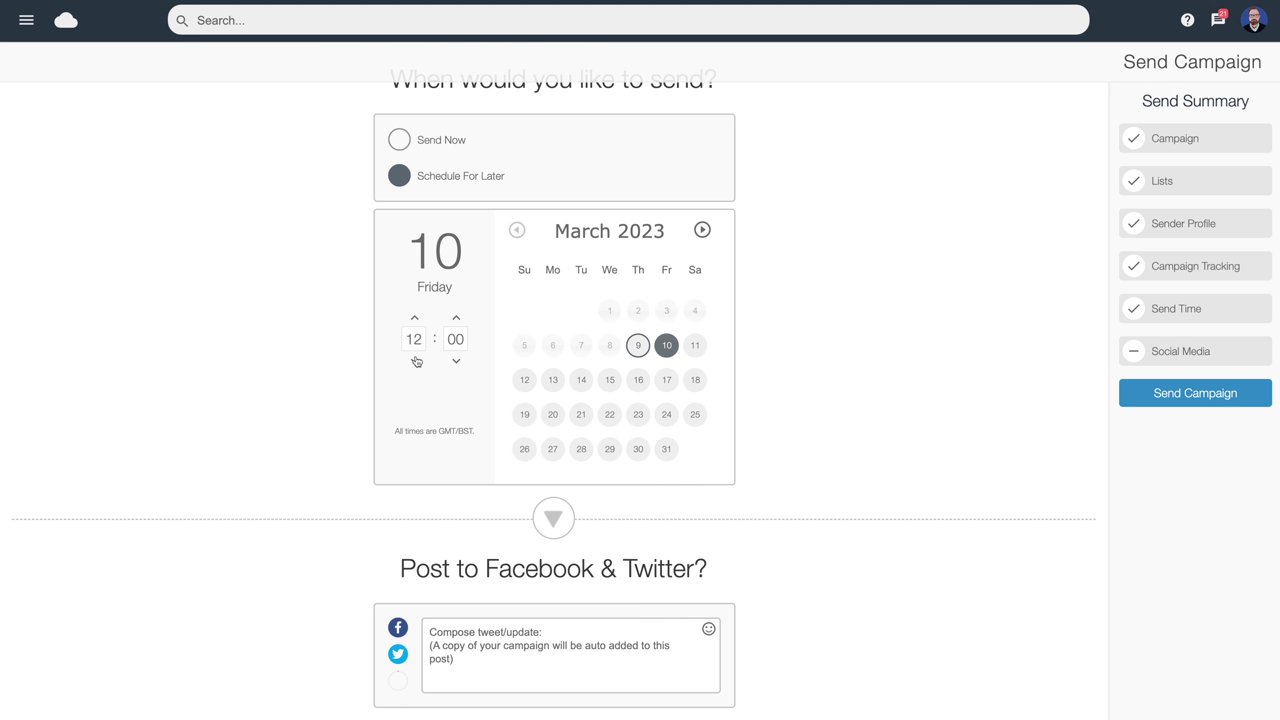
left_click(1205, 396)
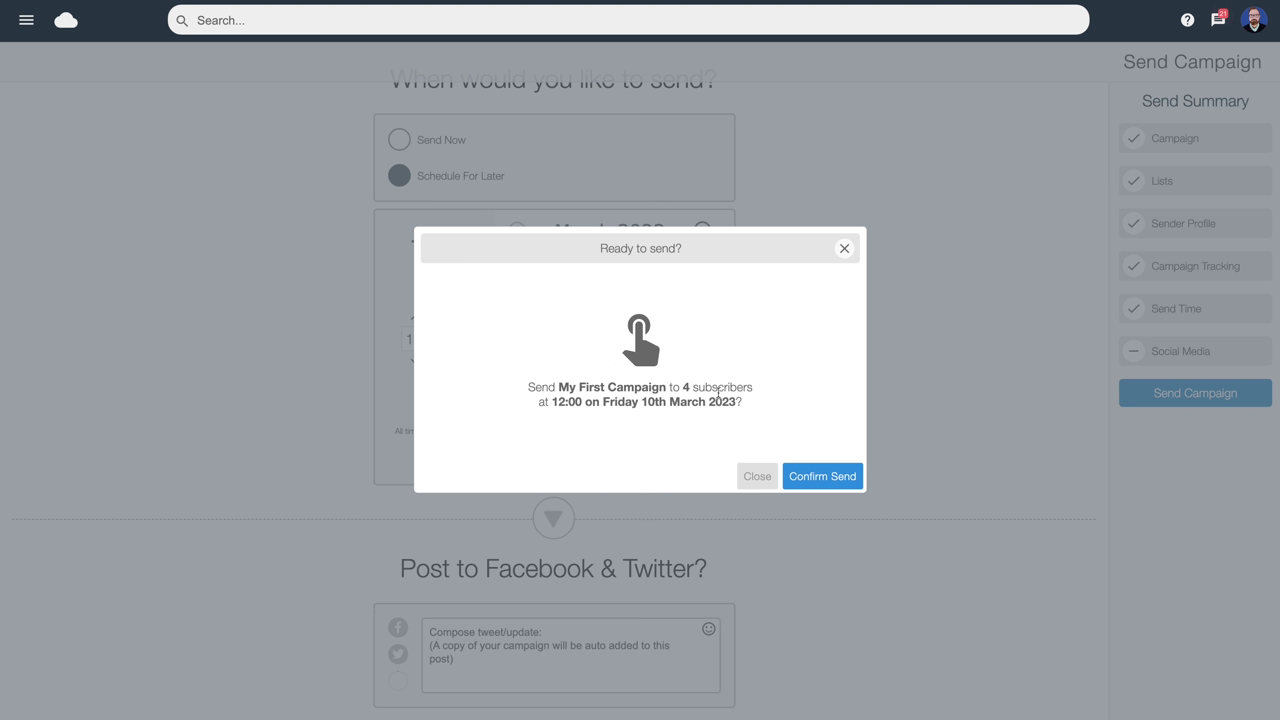
left_click(827, 479)
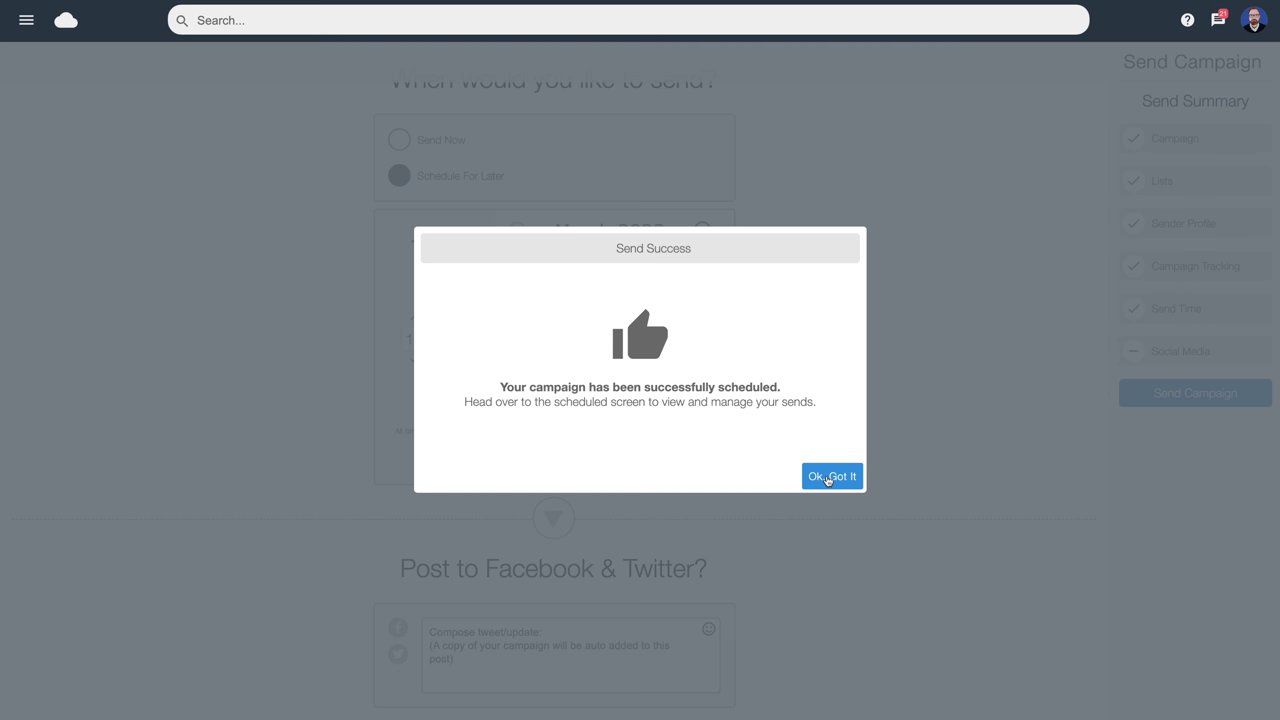
left_click(827, 479)
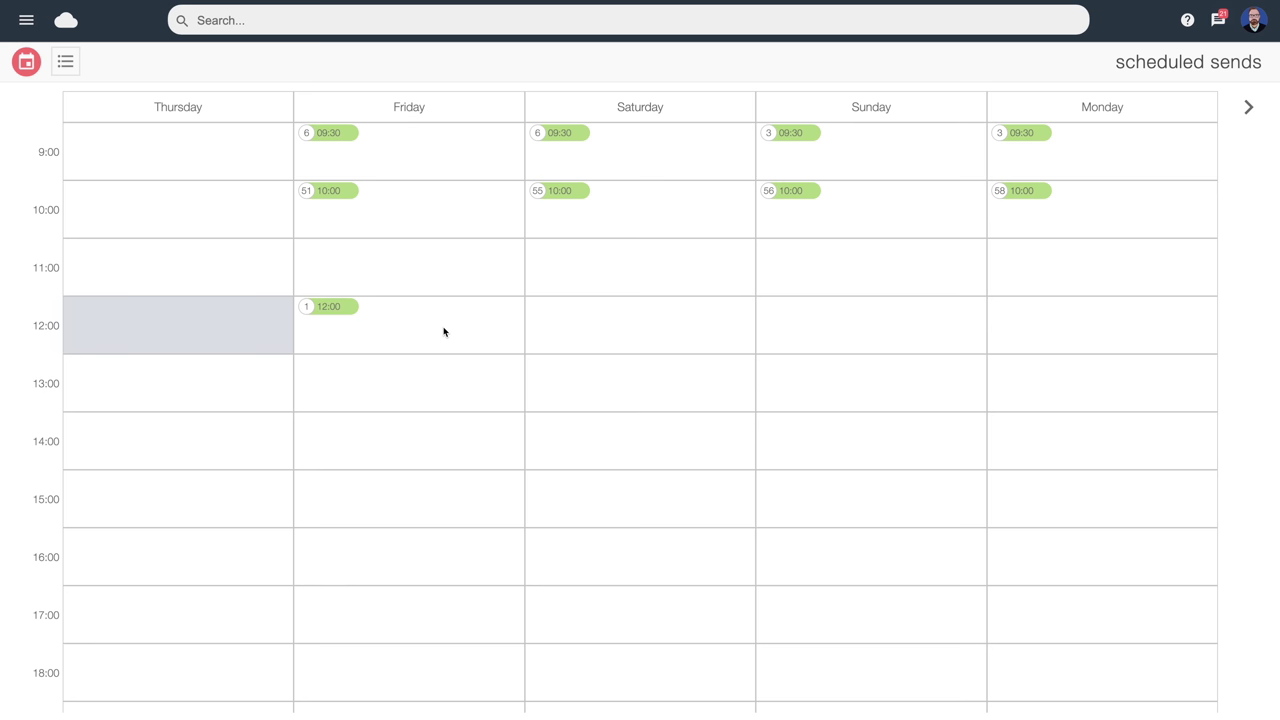
Open the Friday 12:00 calendar entry to see My First Campaign's send details
left_click(26, 20)
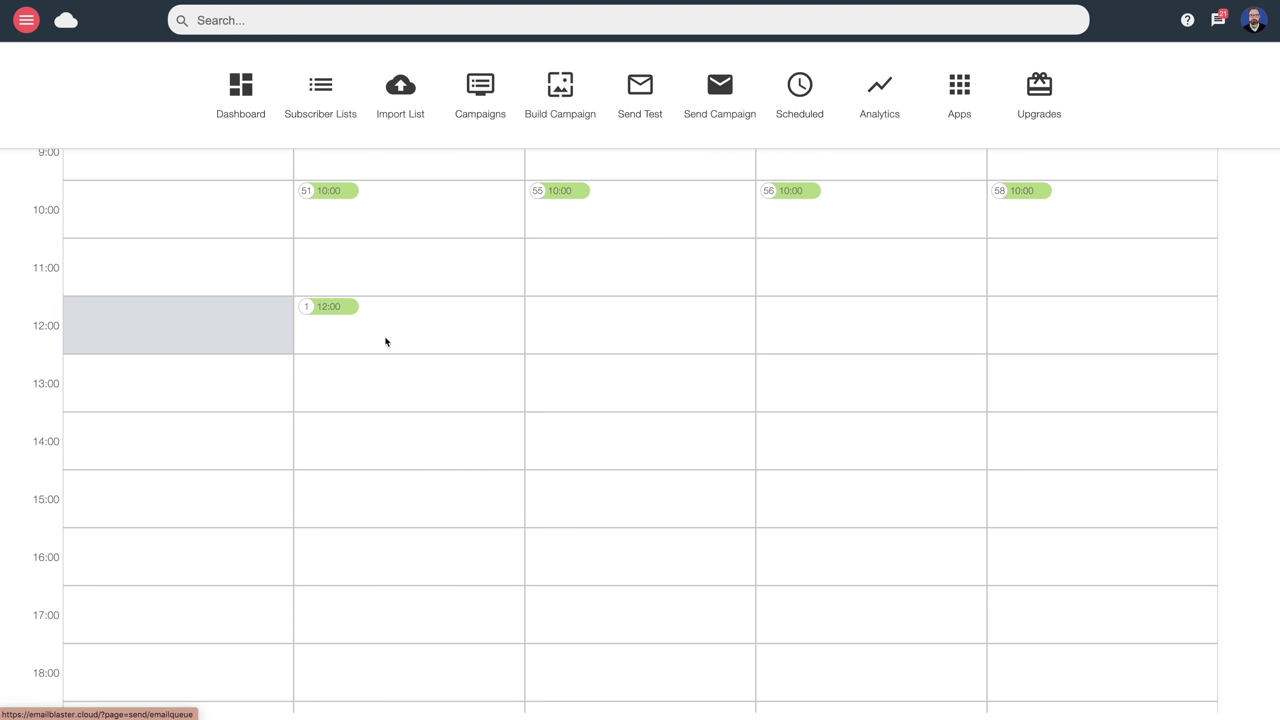
left_click(444, 327)
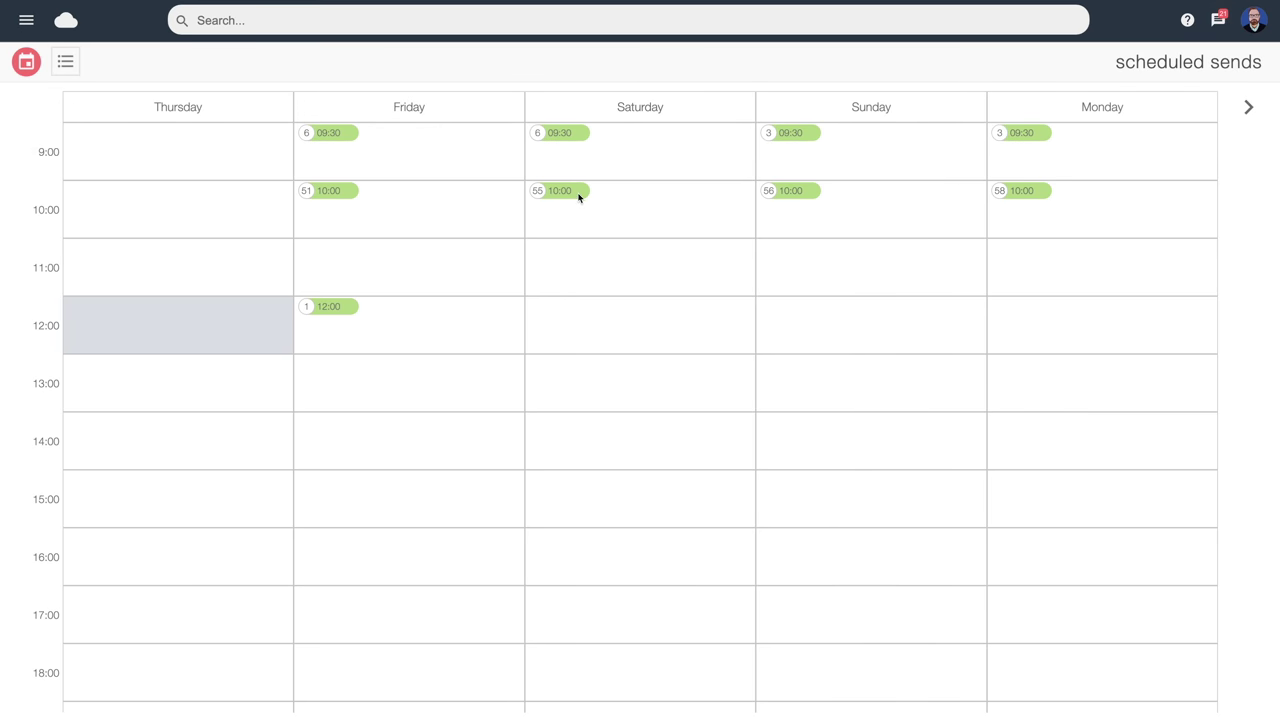
left_click(334, 312)
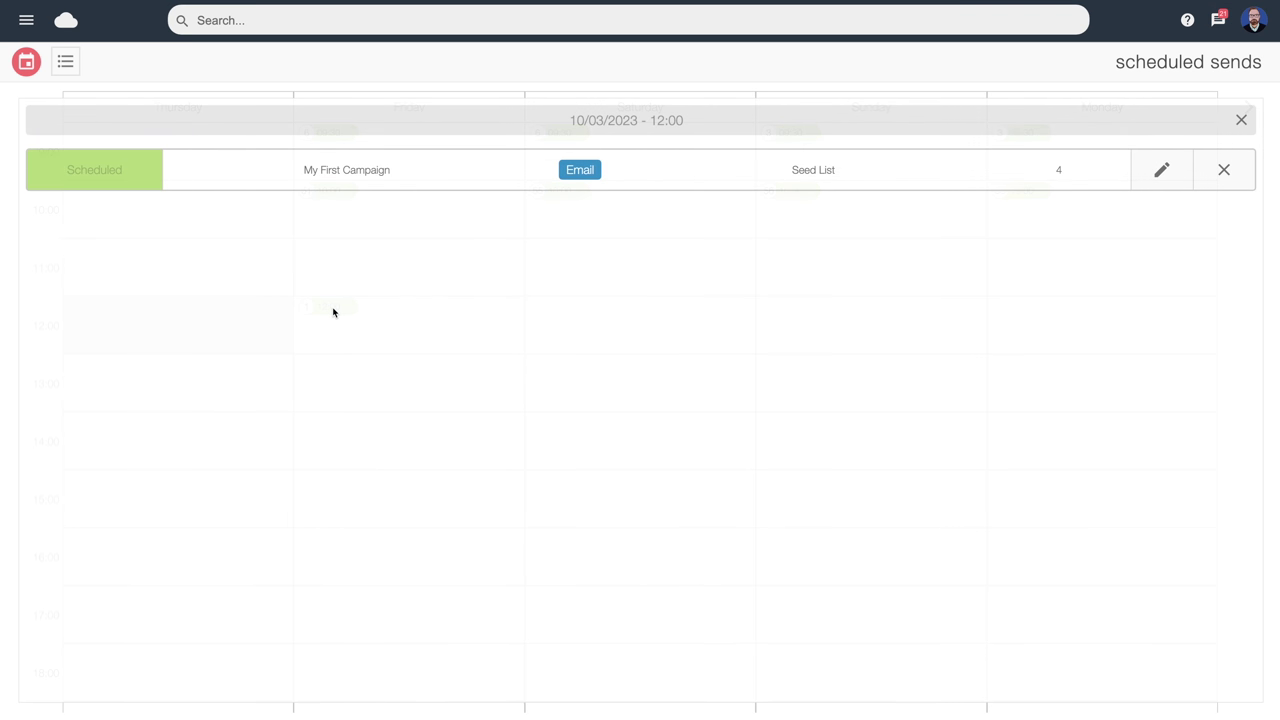
left_click(353, 175)
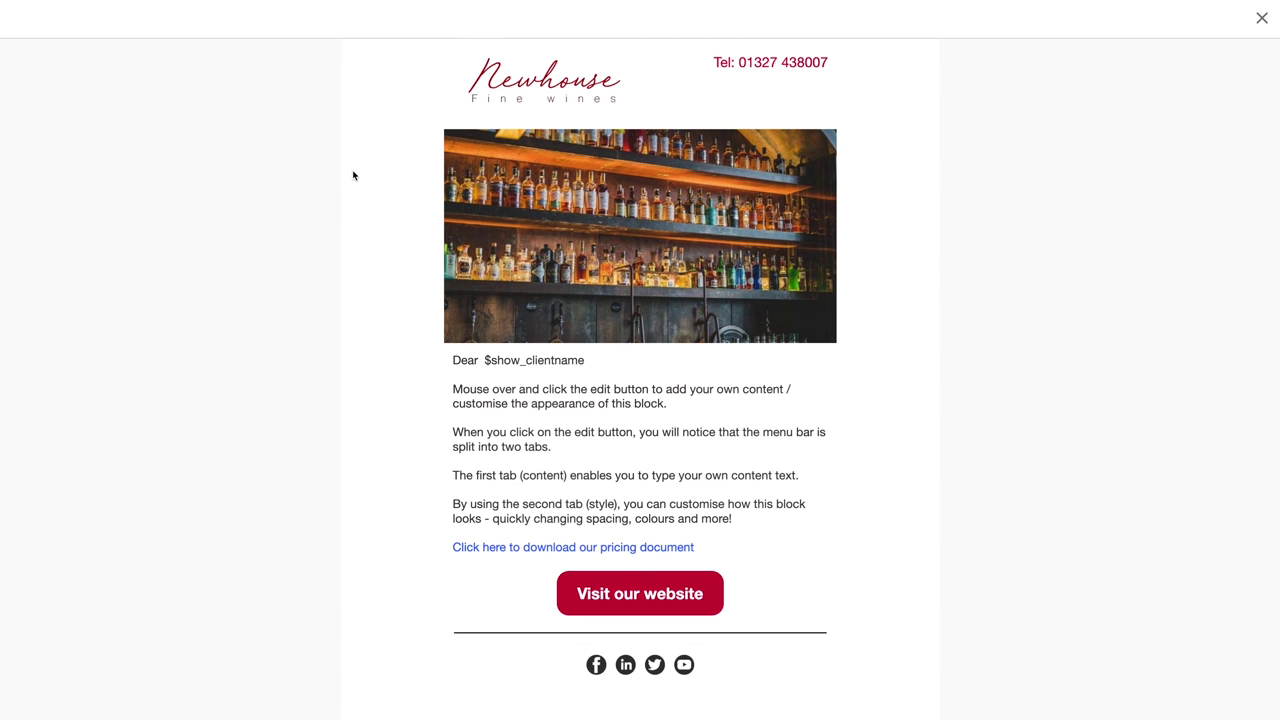
left_click(1261, 19)
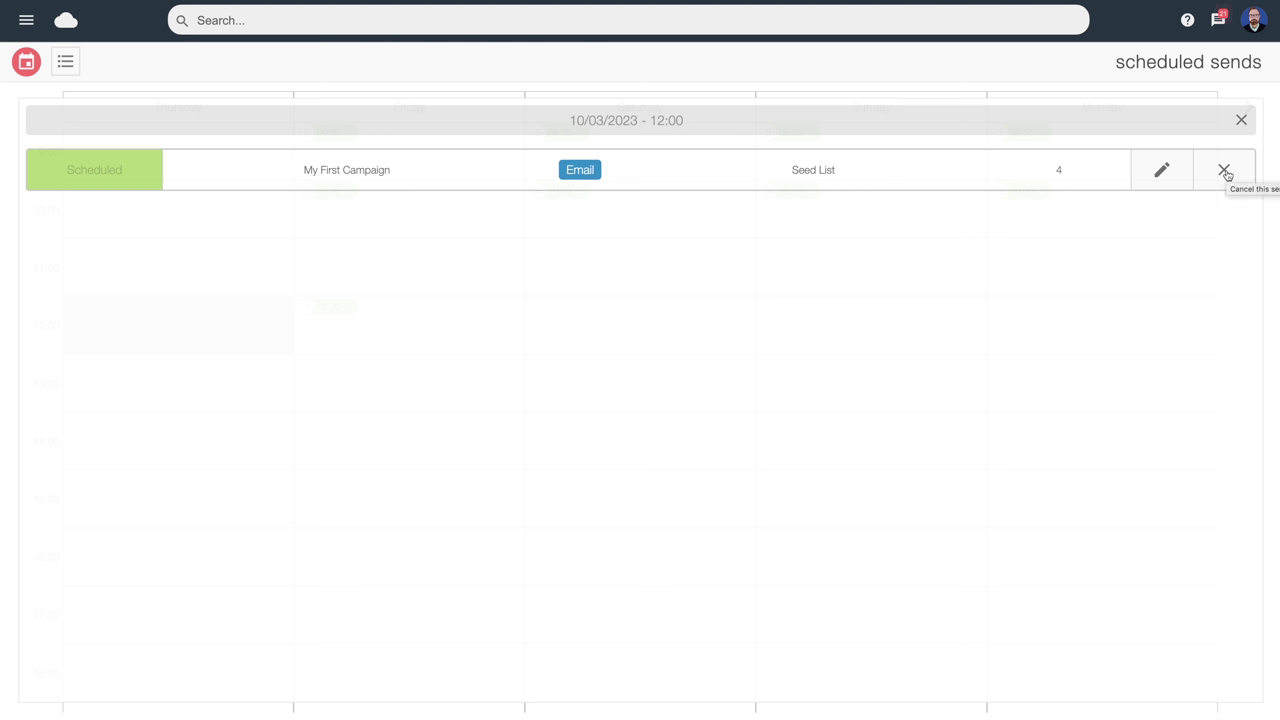
Cancel the 10/03/2023 12:00 send of My First Campaign and dismiss the confirmation
left_click(1226, 175)
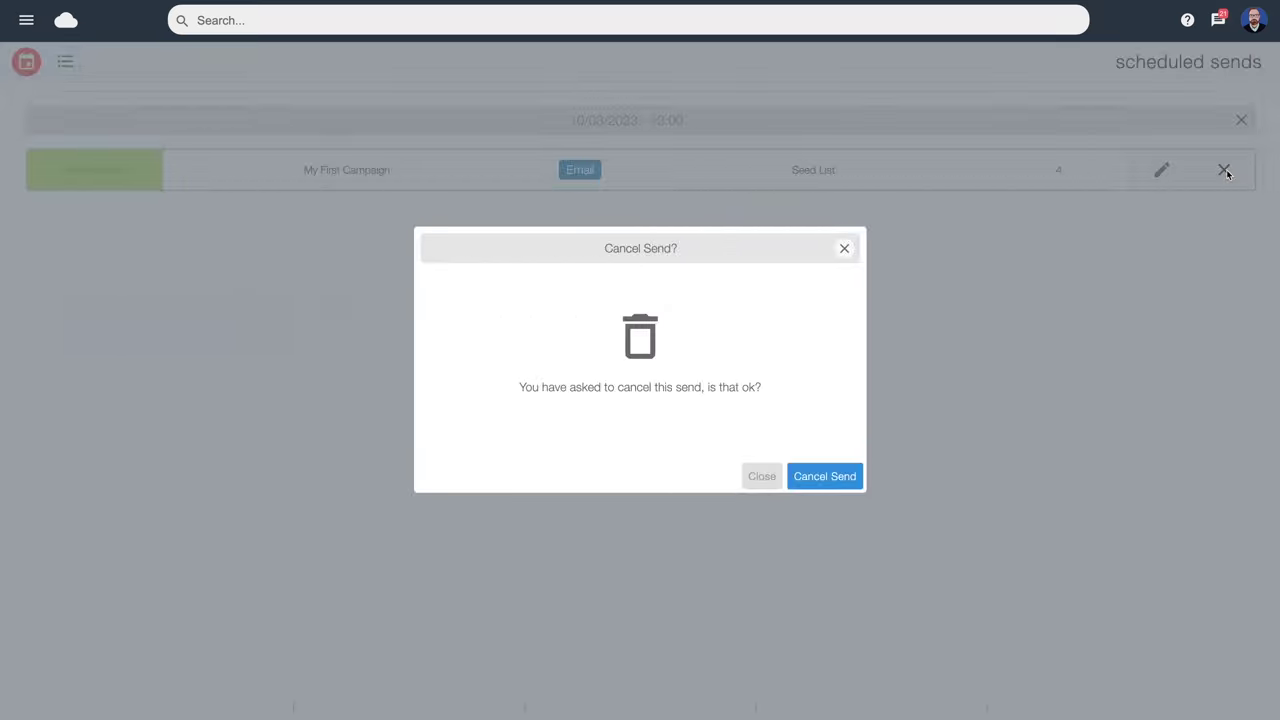
left_click(819, 479)
left_click(842, 477)
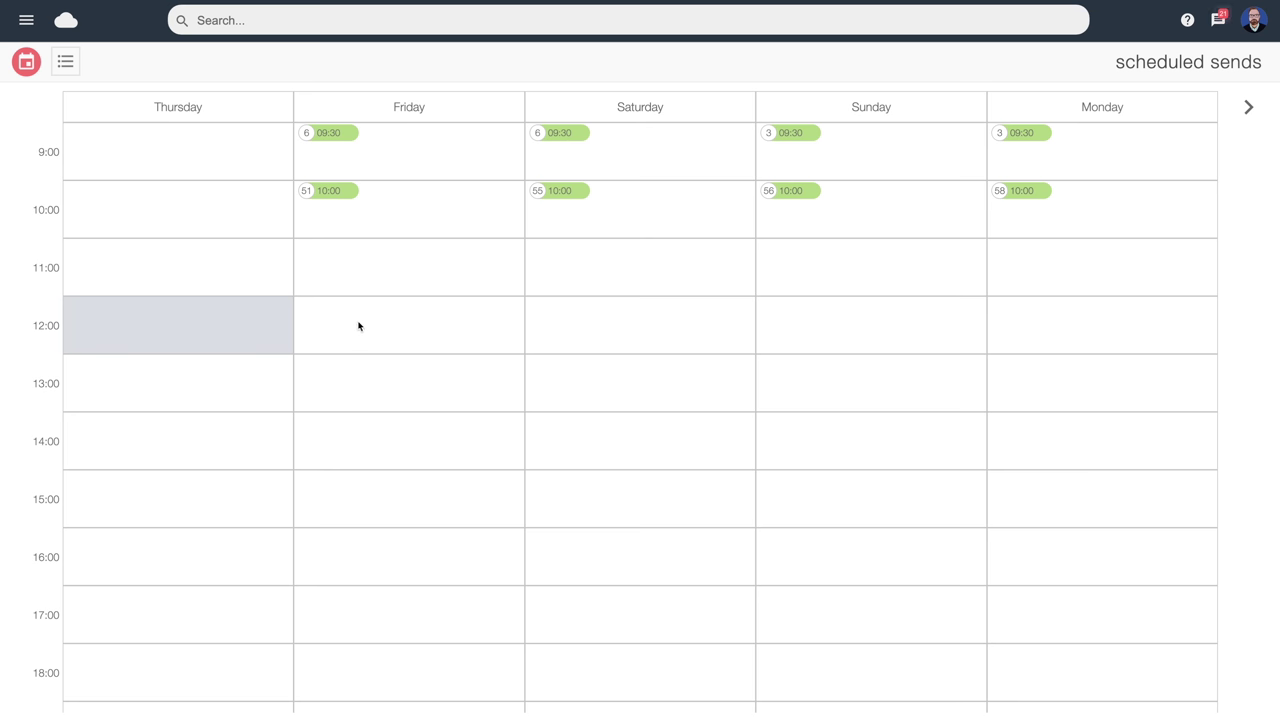
left_click(26, 20)
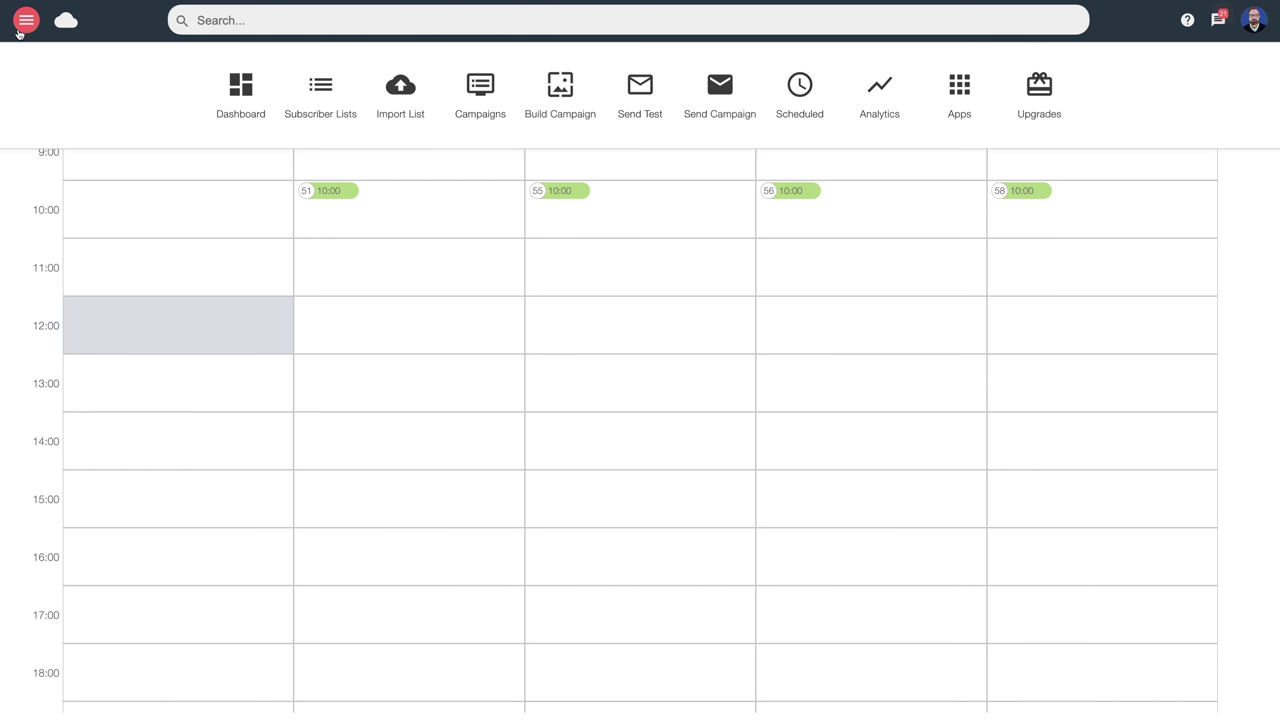
Go to the Campaigns page listing the four unsent campaigns
left_click(480, 90)
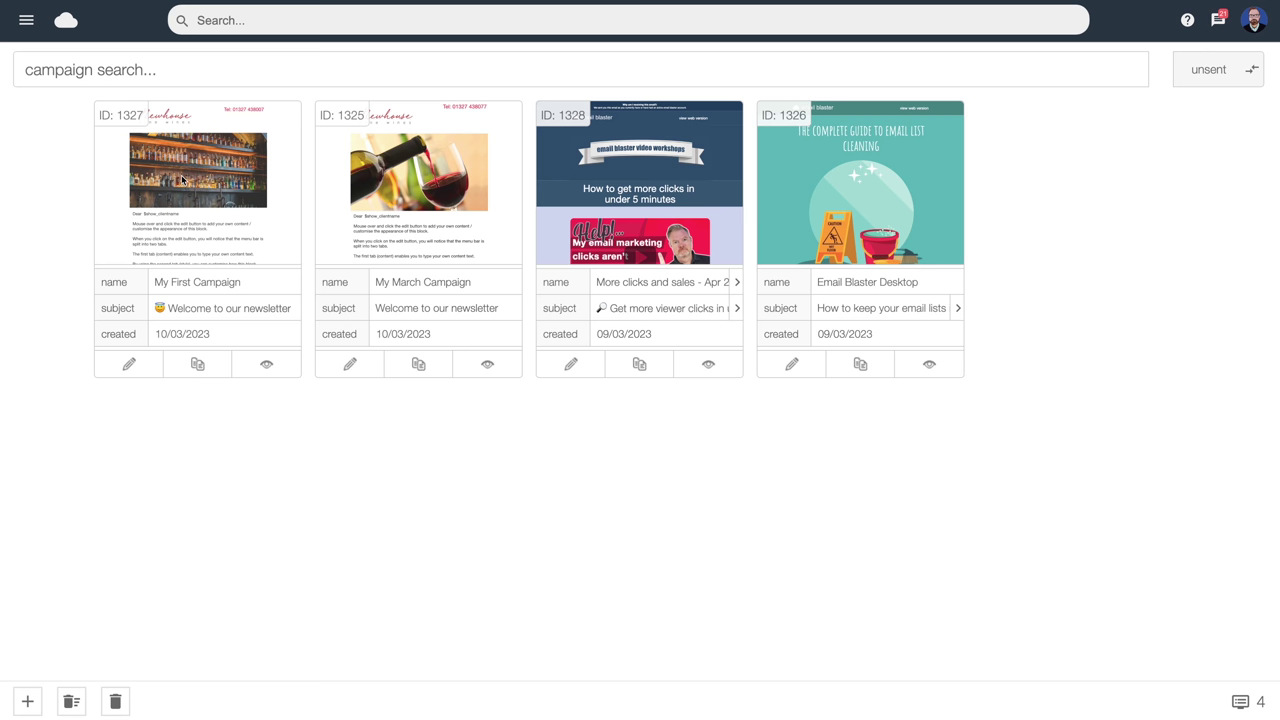
left_click(27, 20)
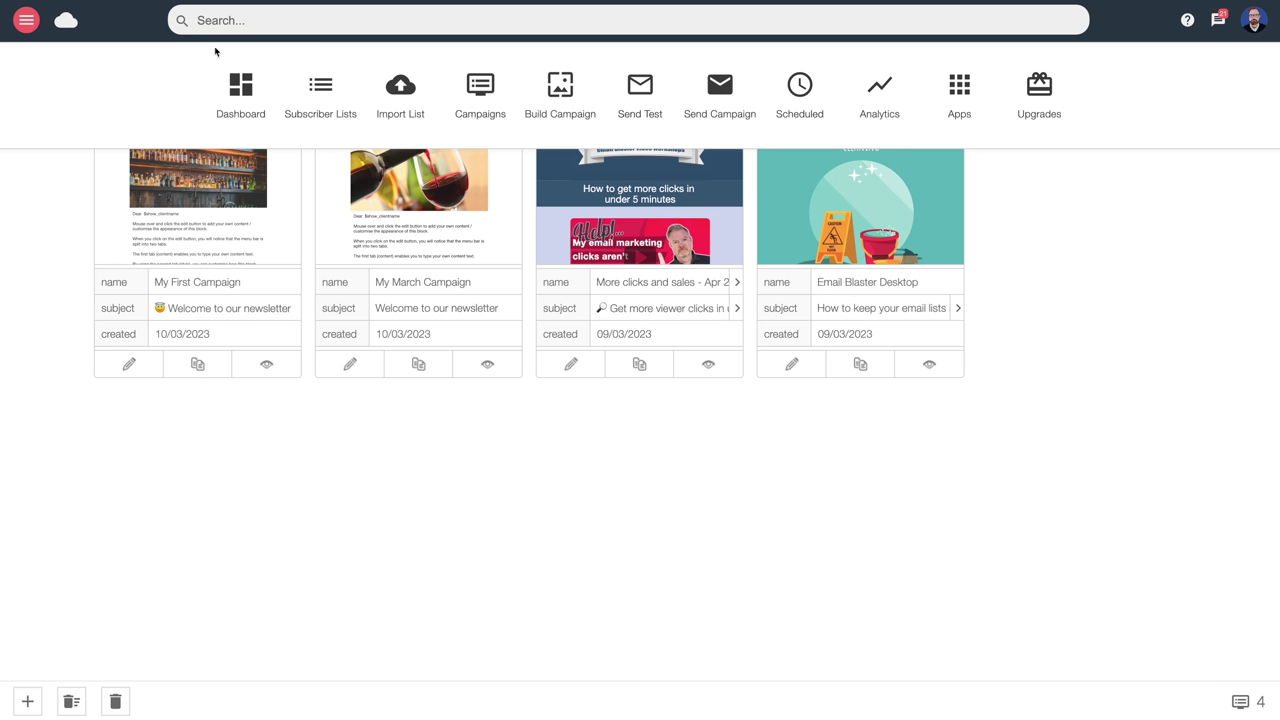
In Analytics, pin campaigns 1314, 1315, 1301 and 1299 and generate their summary report
left_click(880, 90)
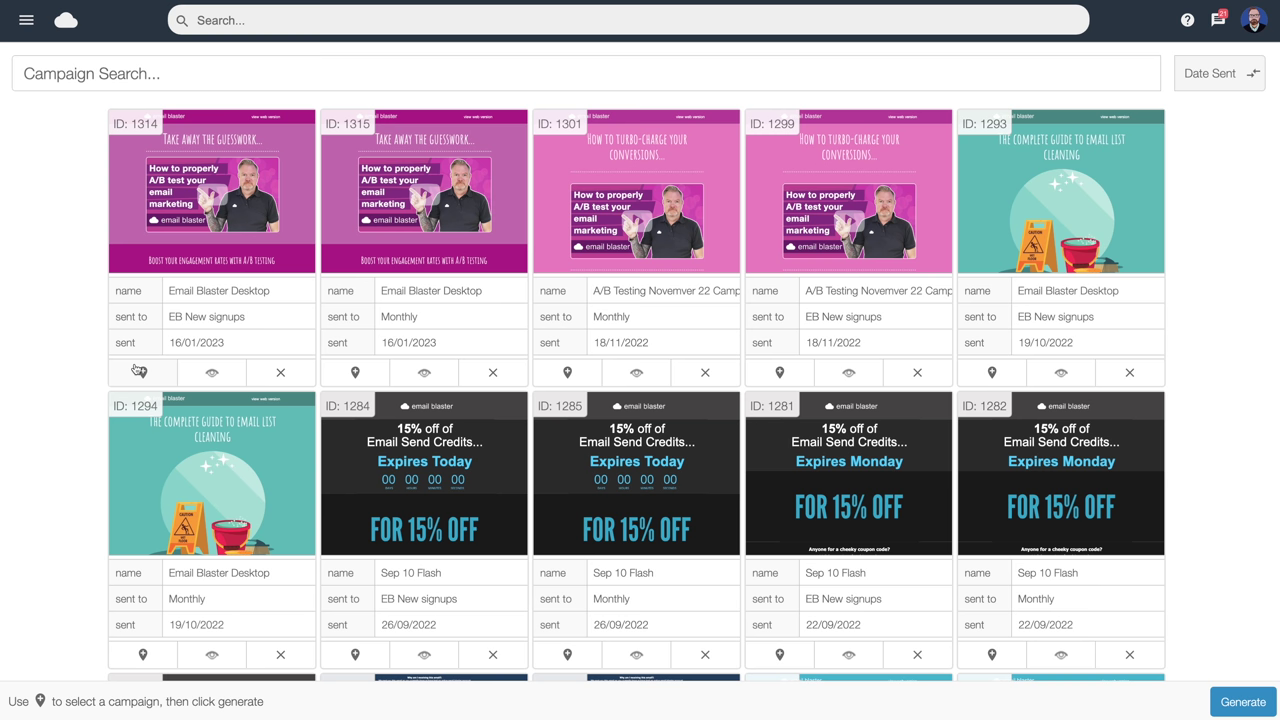
left_click(143, 372)
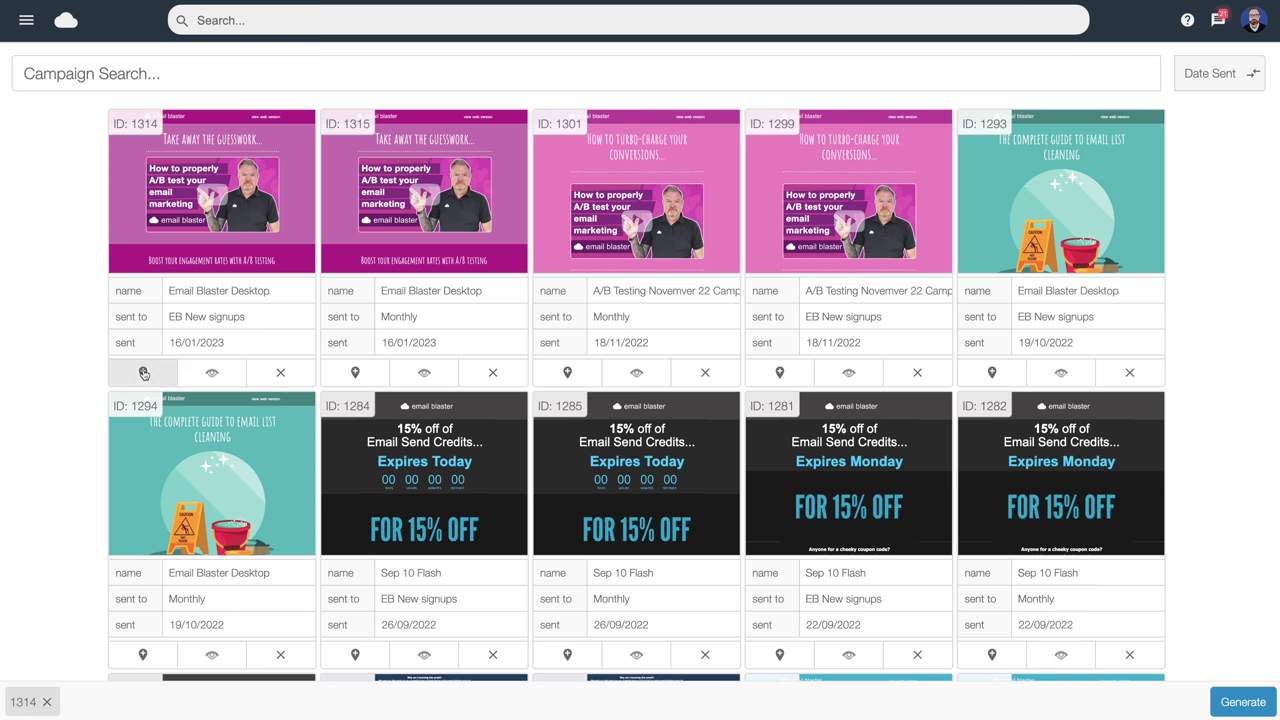
left_click(355, 372)
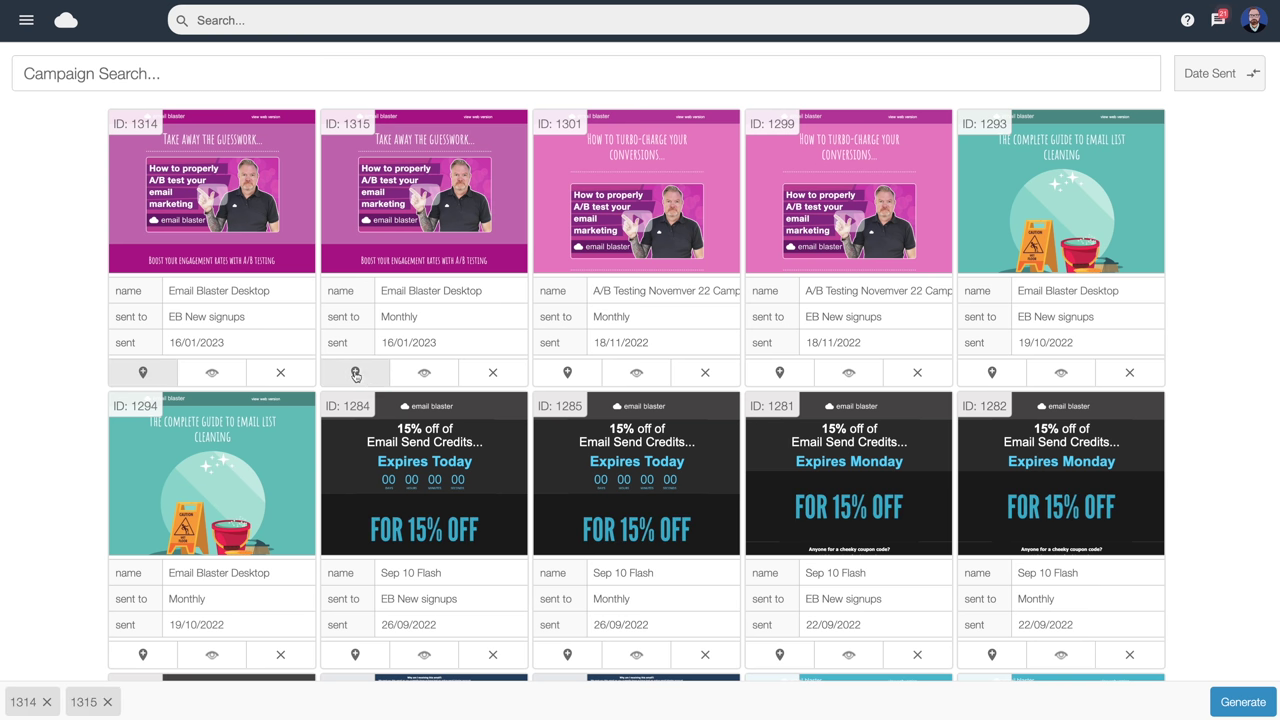
left_click(567, 372)
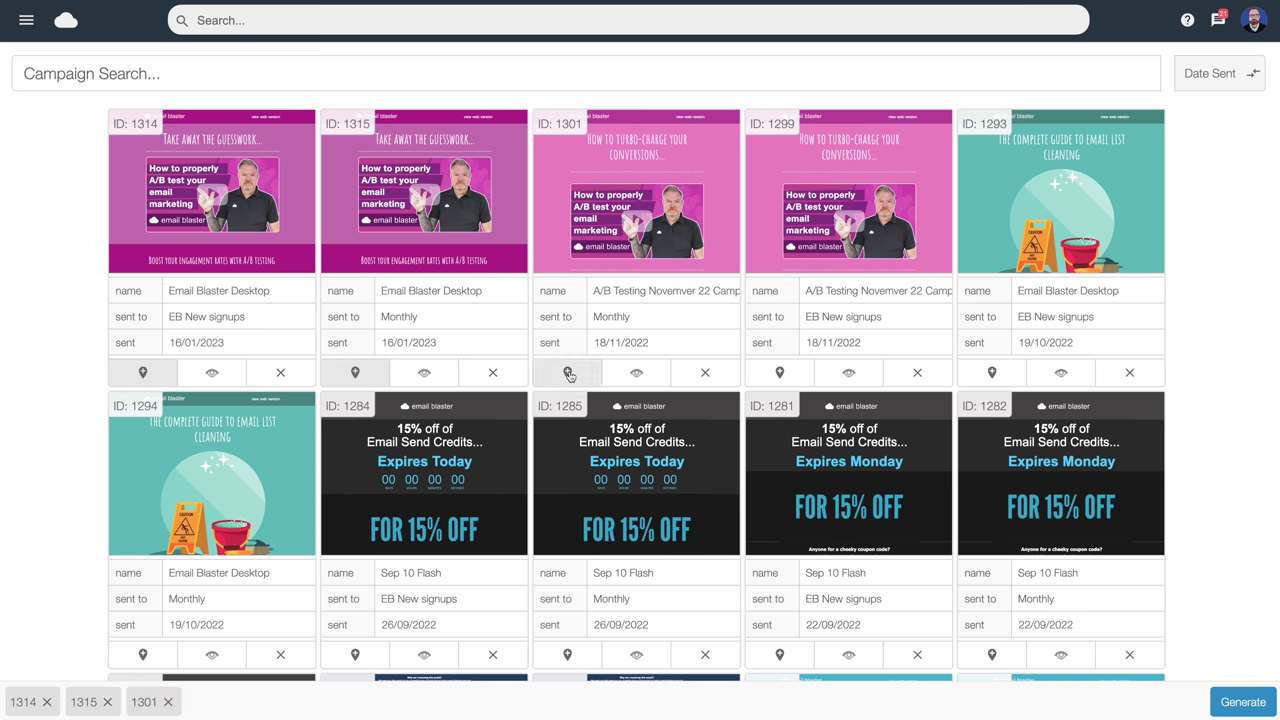
left_click(781, 374)
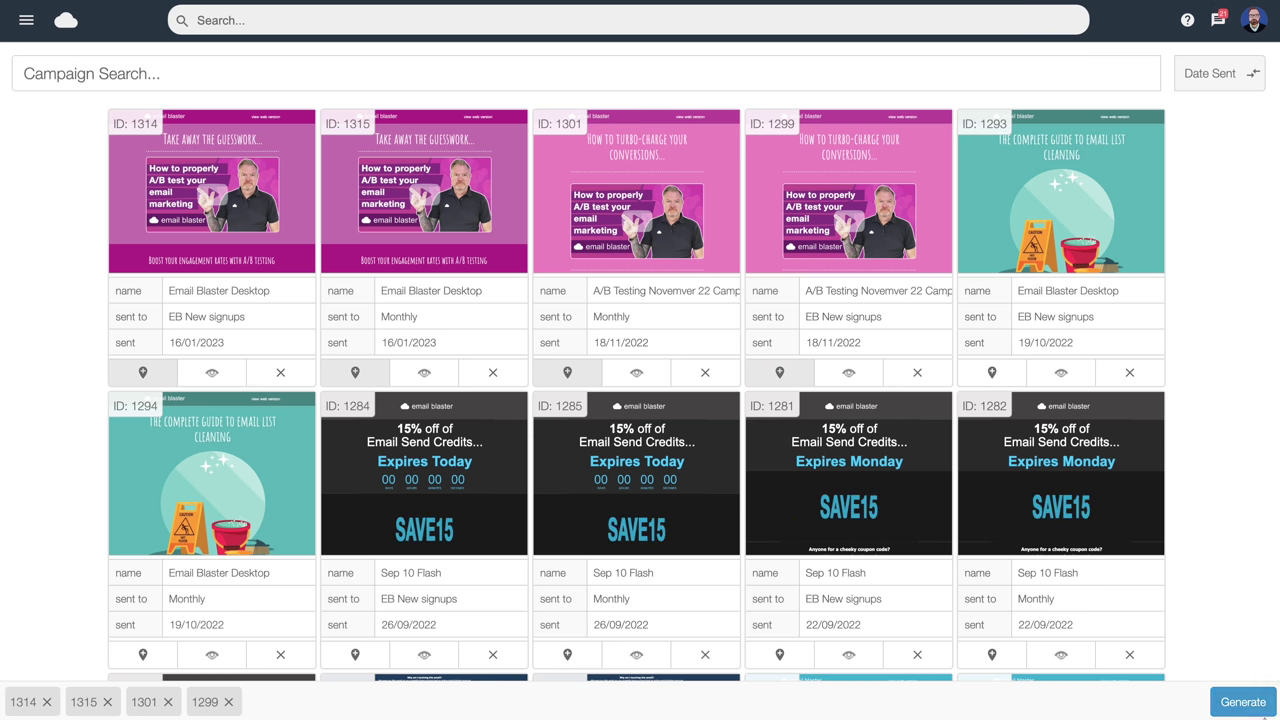
left_click(1243, 703)
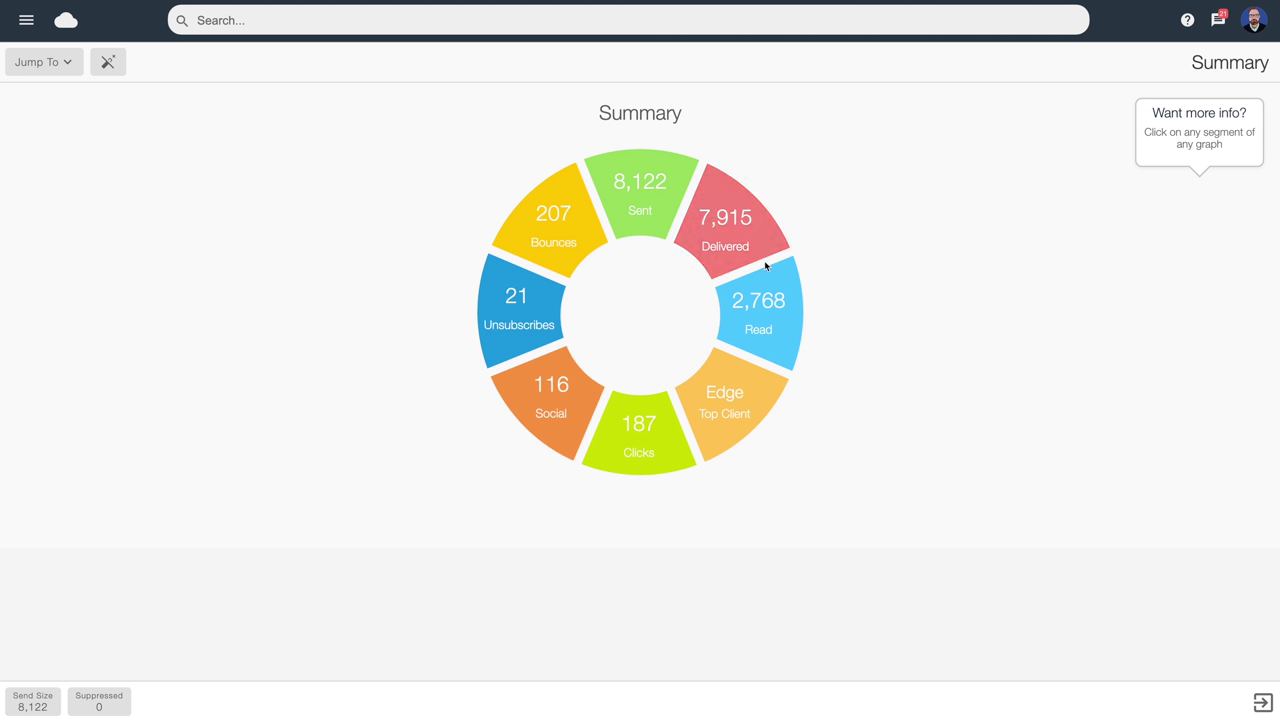
Open the Reads section from the Summary chart to show 97.45% delivered and 34.97% opened
left_click(769, 316)
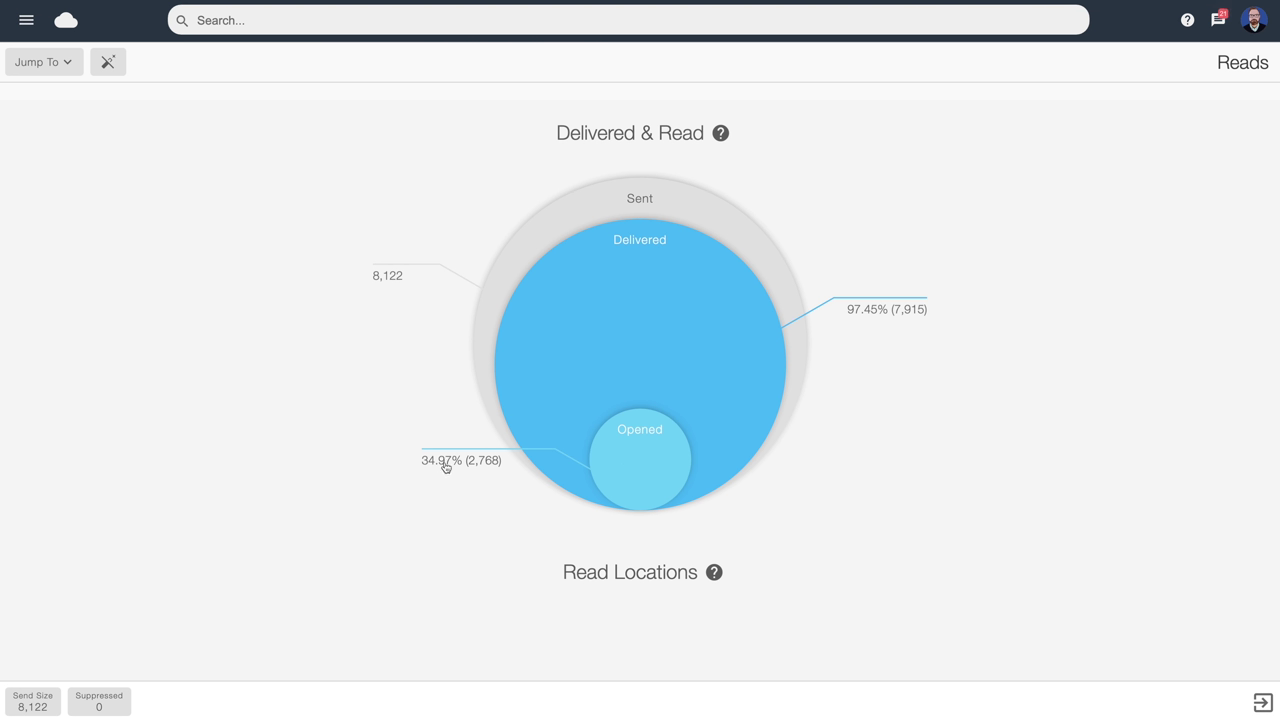
left_click(640, 461)
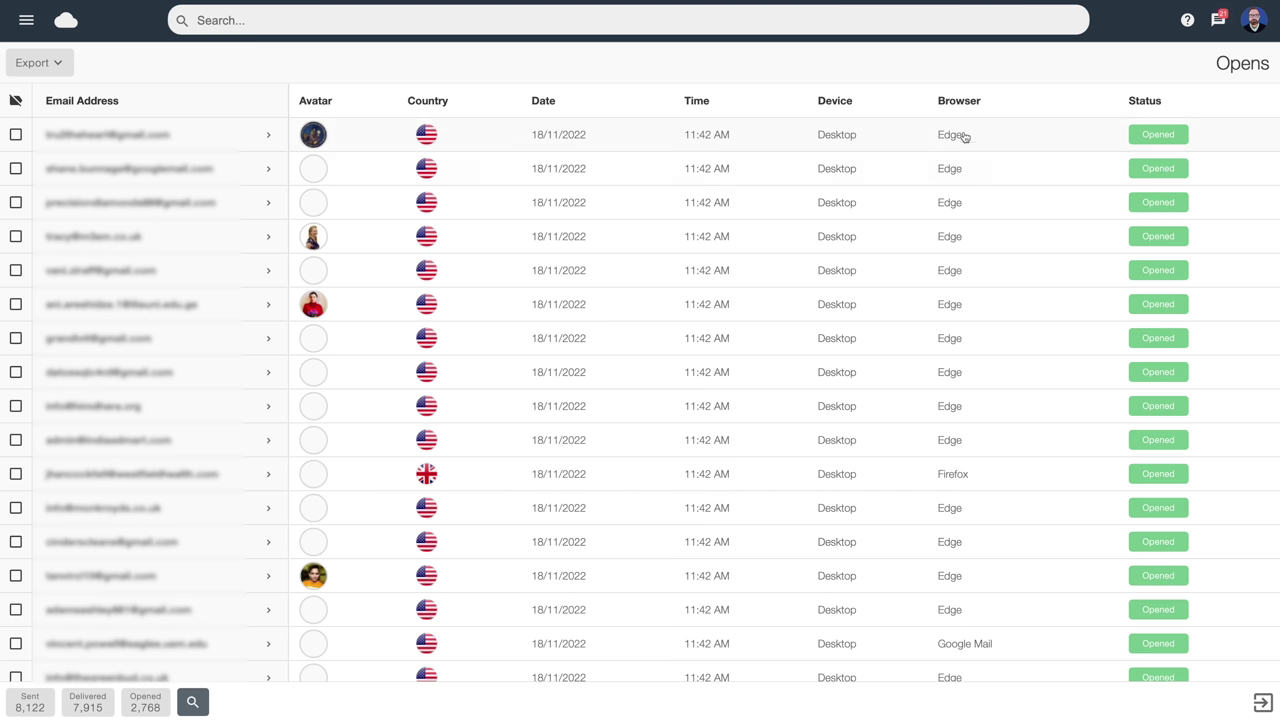
left_click(64, 66)
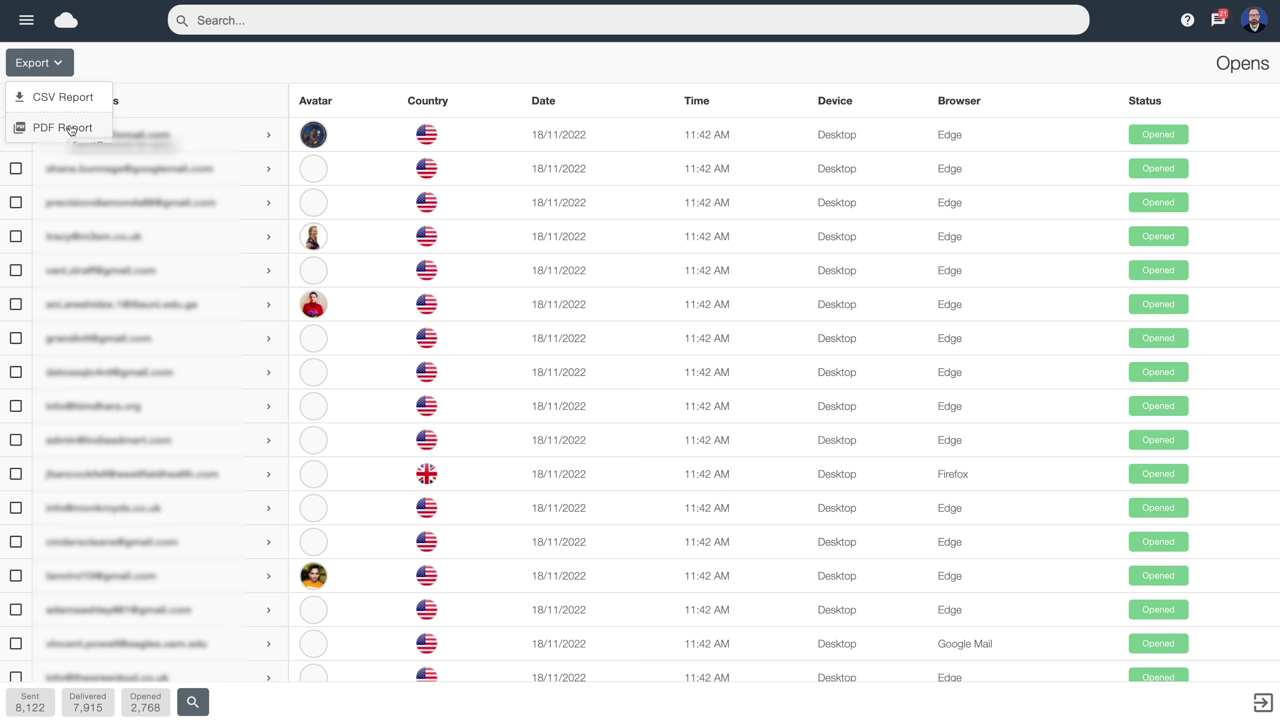
left_click(119, 58)
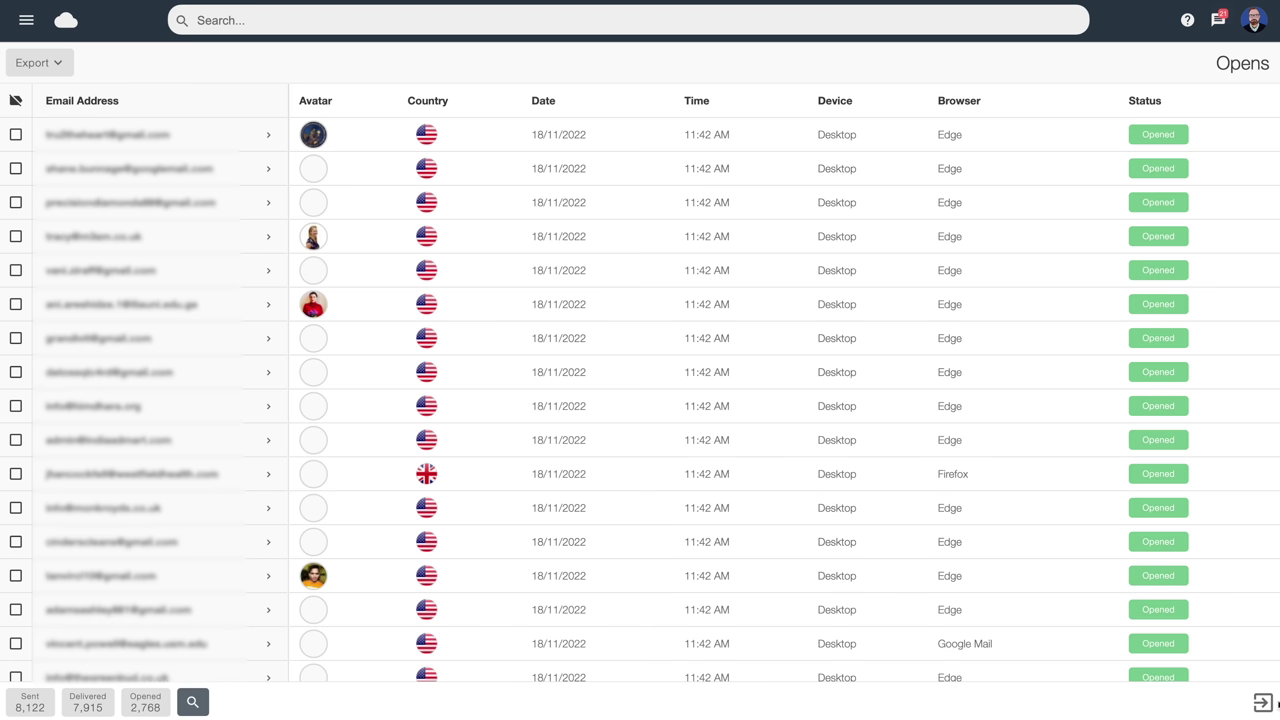
left_click(1263, 703)
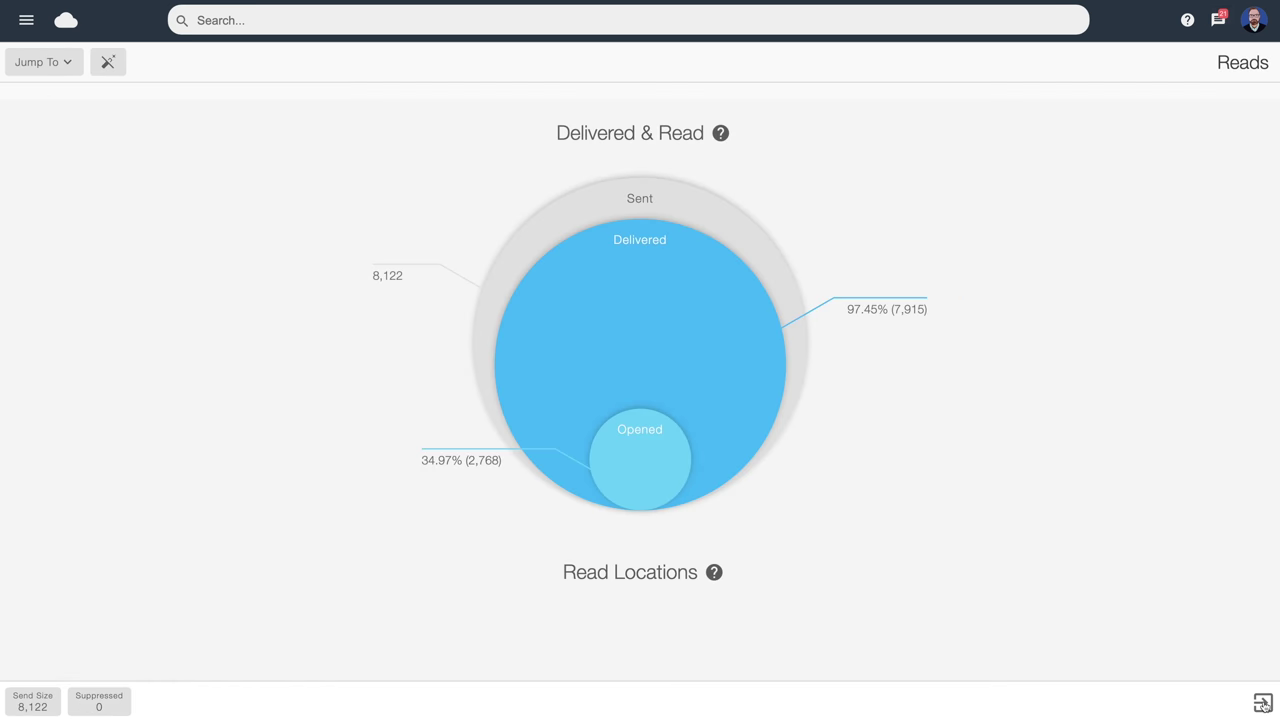
Scroll the report down to Clicks & Insight: 187 clicks, 7% click rate, Windows 10, Chrome
scroll(906, 488, "down", 4)
scroll(901, 488, "down", 3)
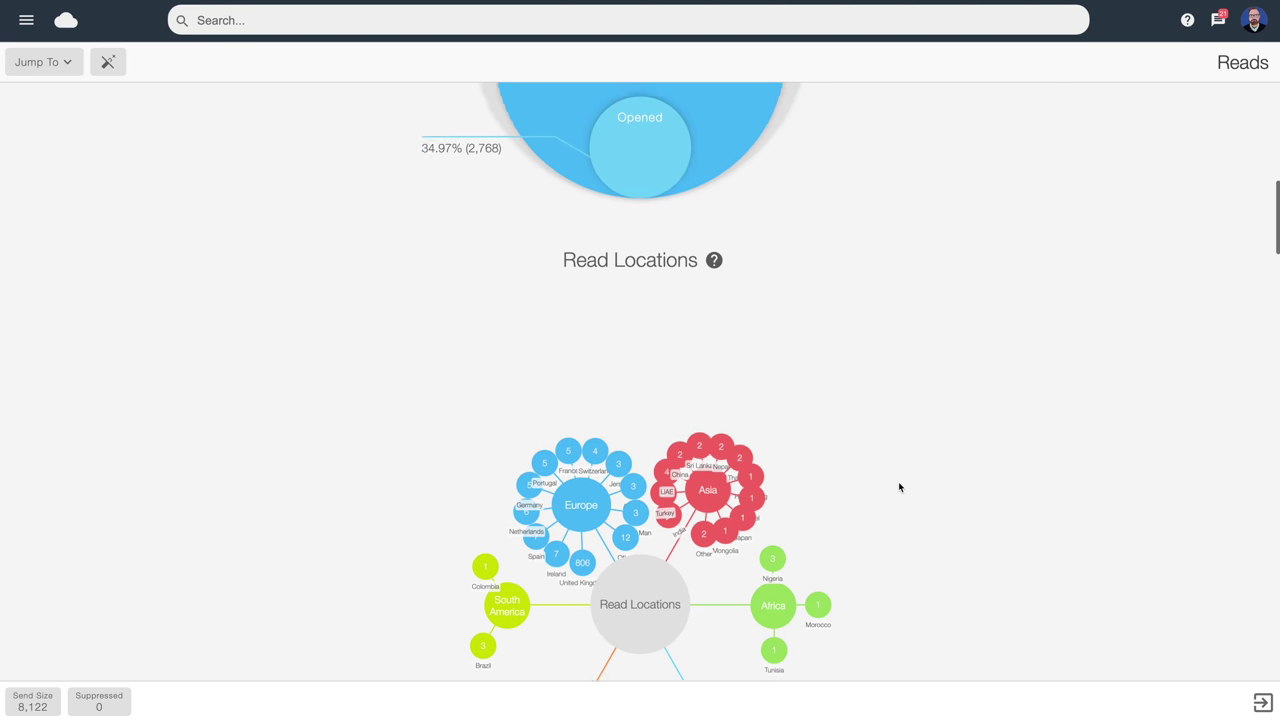
scroll(899, 487, "down", 1)
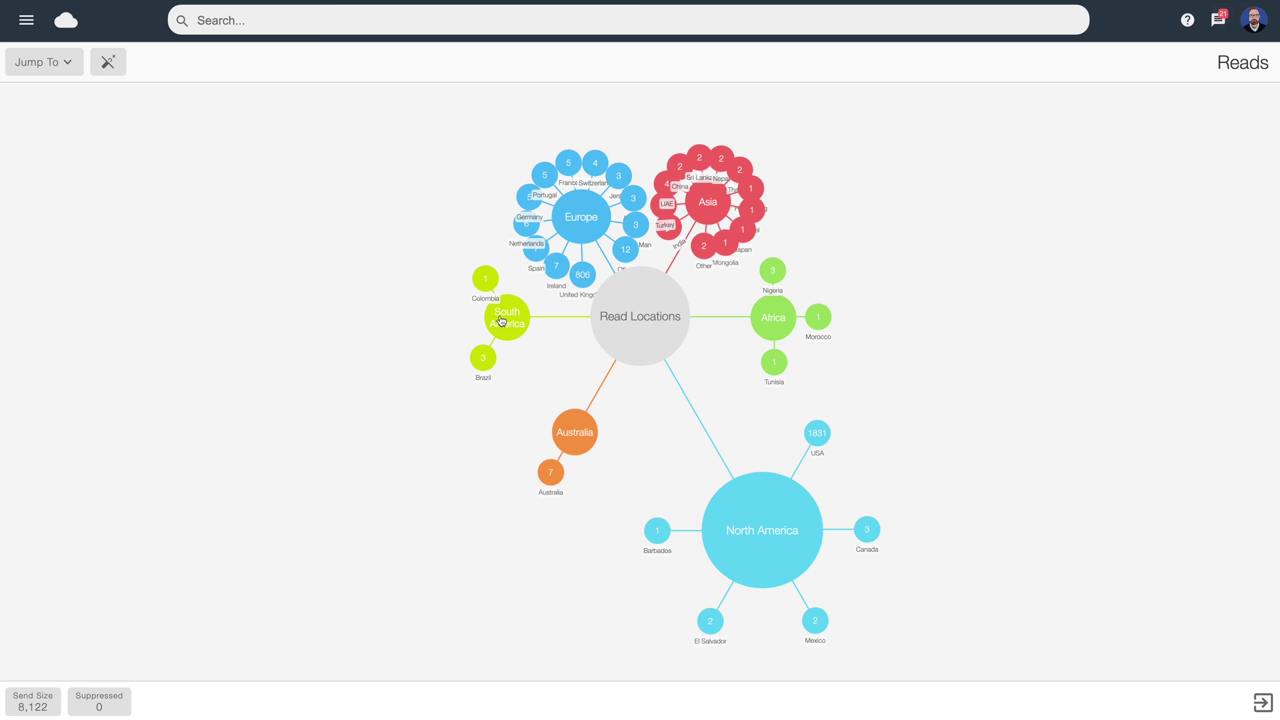
scroll(1080, 437, "down", 6)
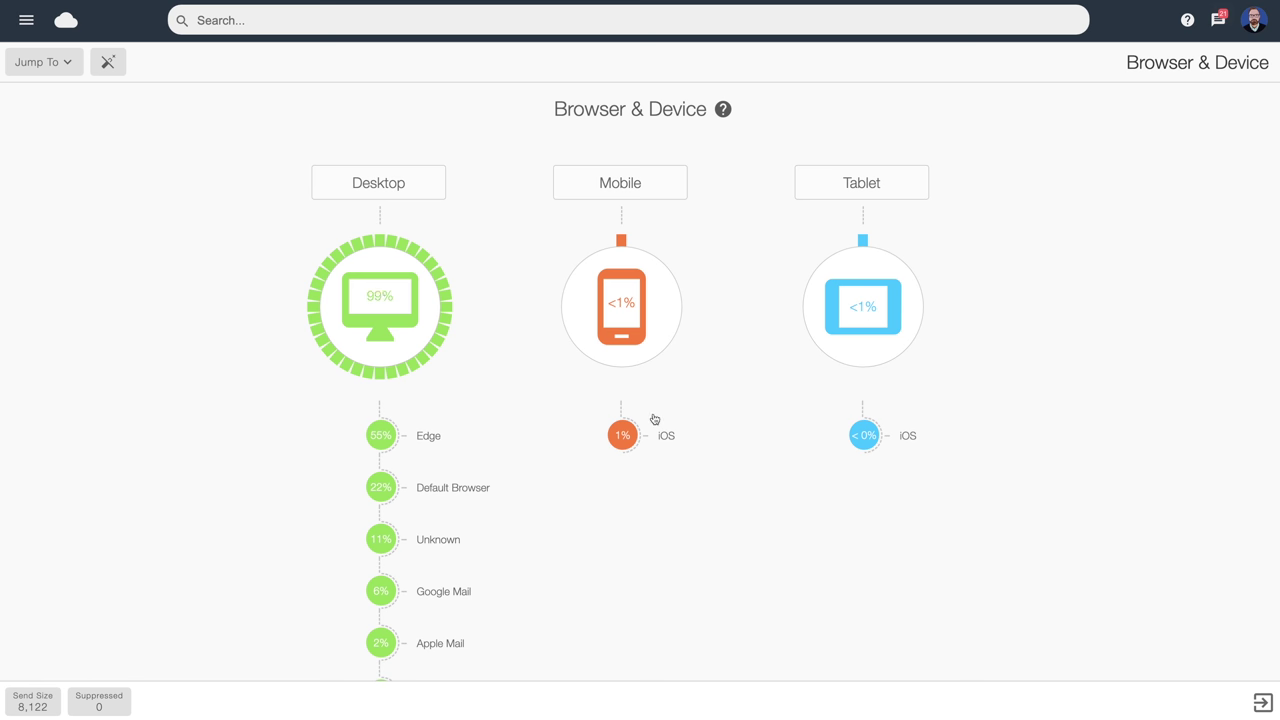
scroll(786, 466, "down", 2)
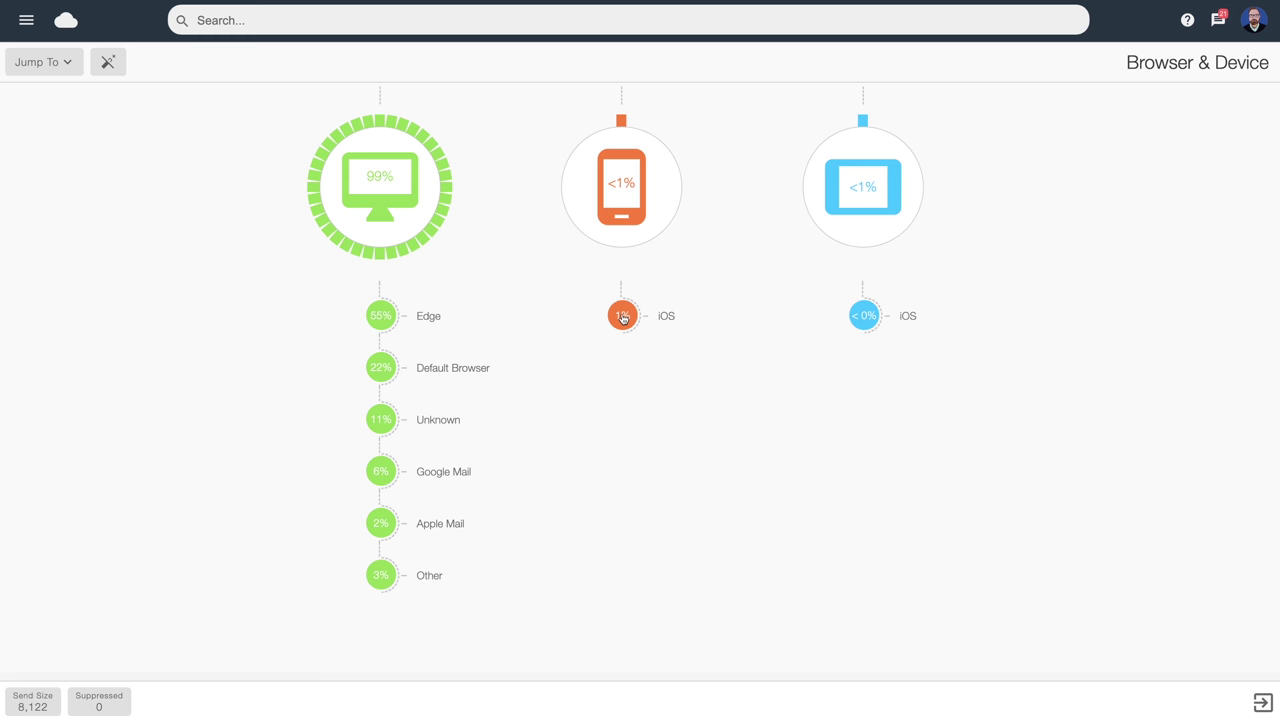
scroll(622, 318, "down", 10)
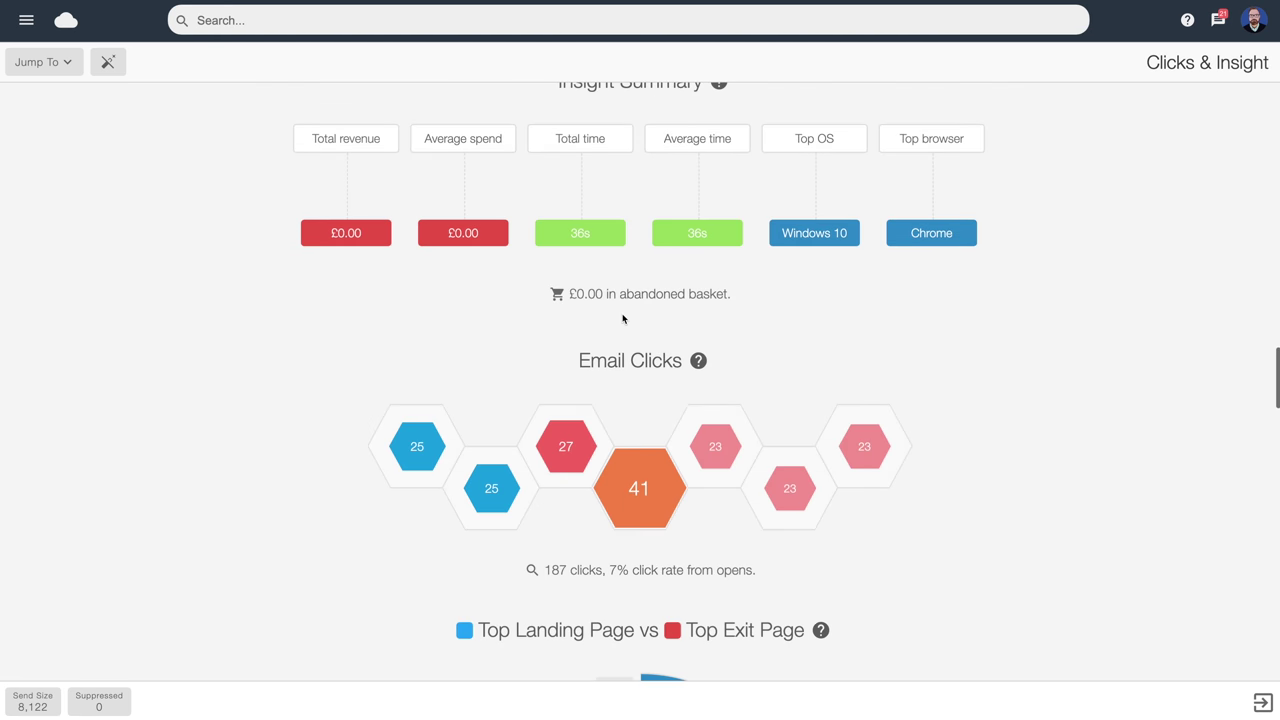
Check the Email Clicks hexagon URLs, then continue to Social Media Interactions and Unsubscribes
scroll(622, 318, "down", 3)
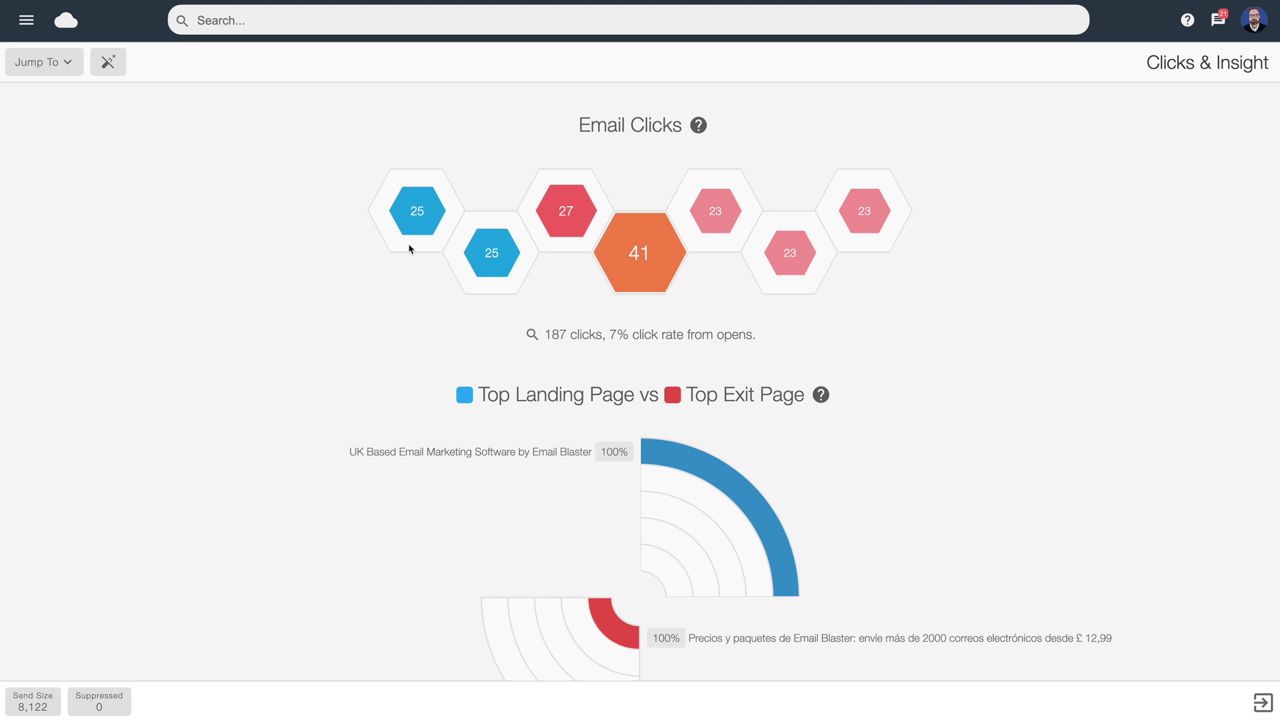
mouse_move(420, 227)
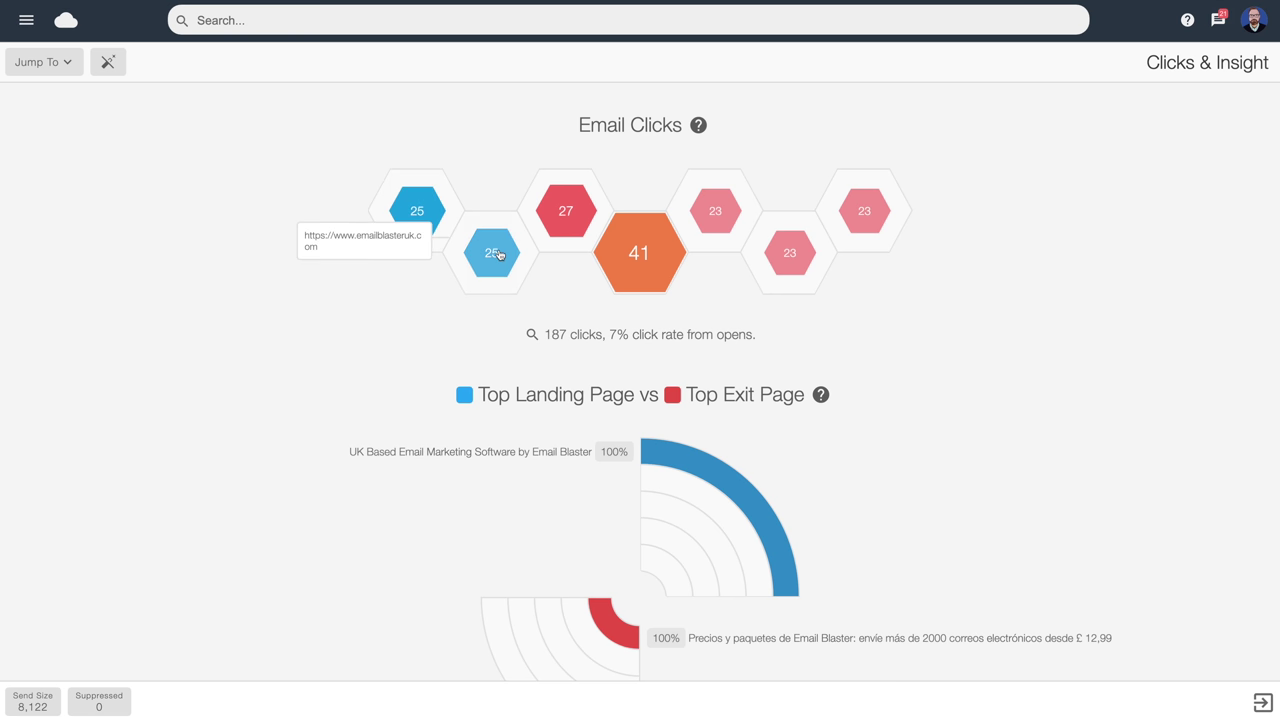
mouse_move(660, 266)
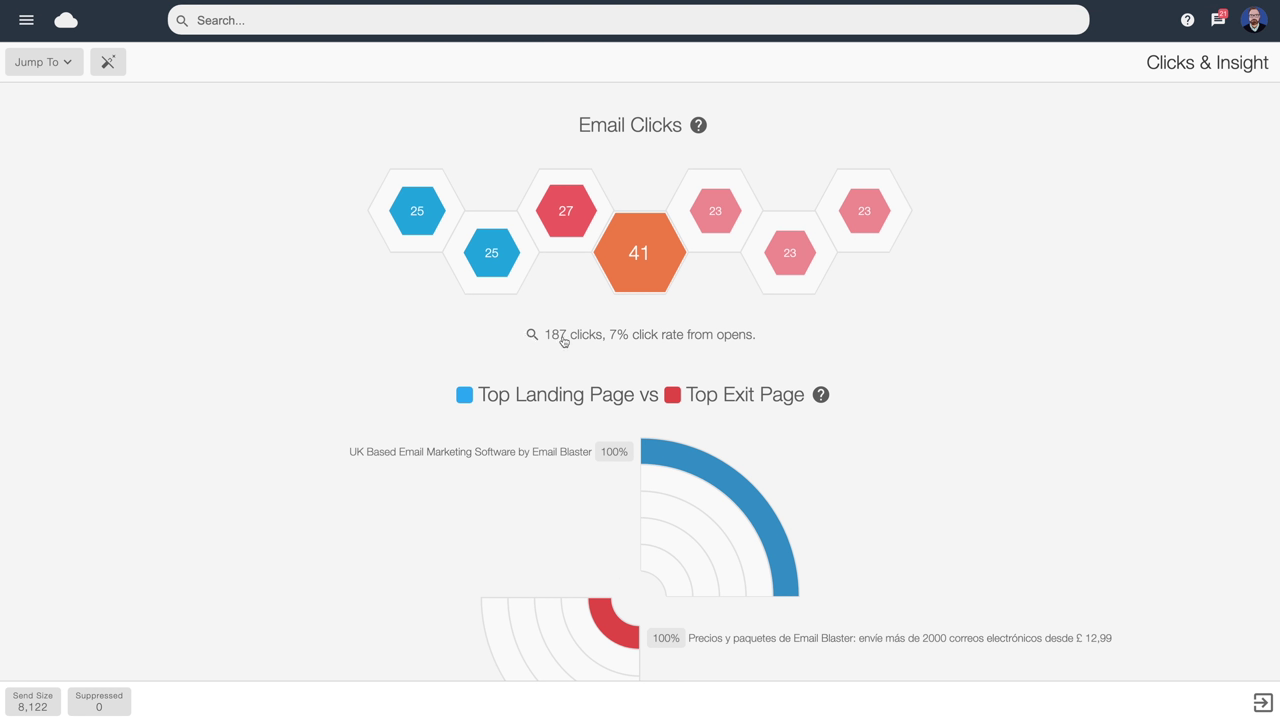
scroll(569, 342, "down", 6)
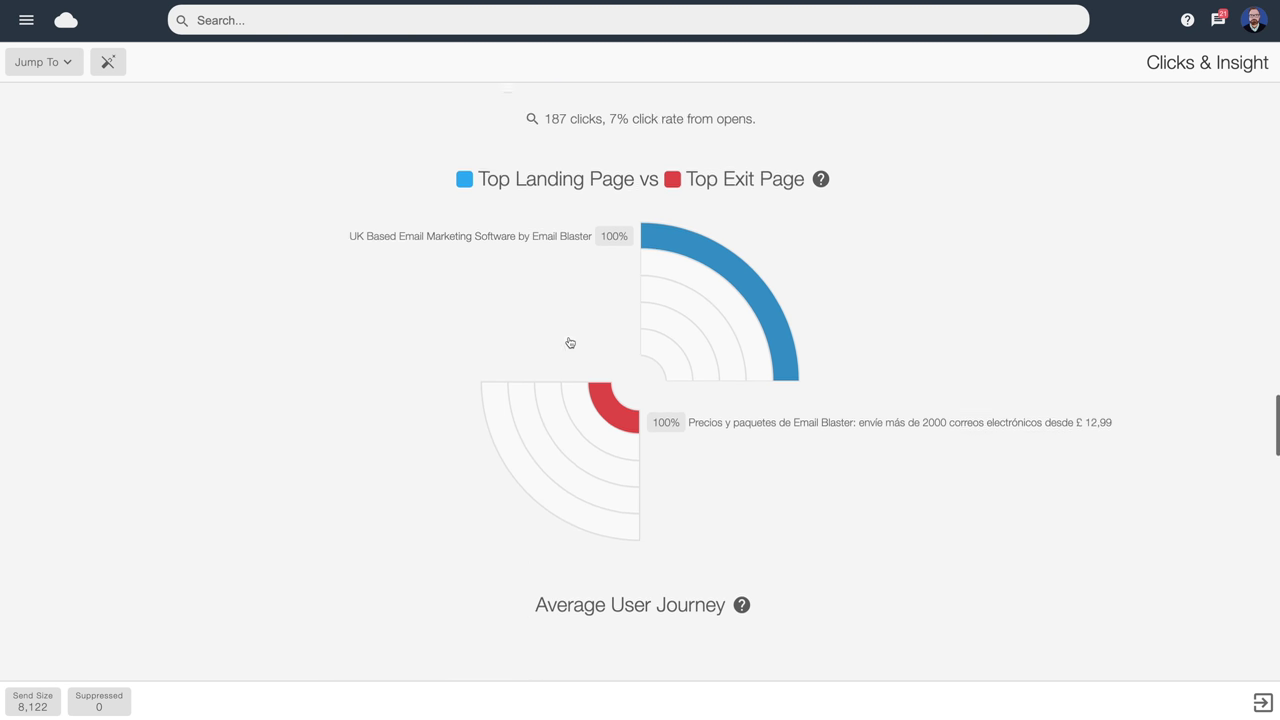
scroll(569, 342, "down", 5)
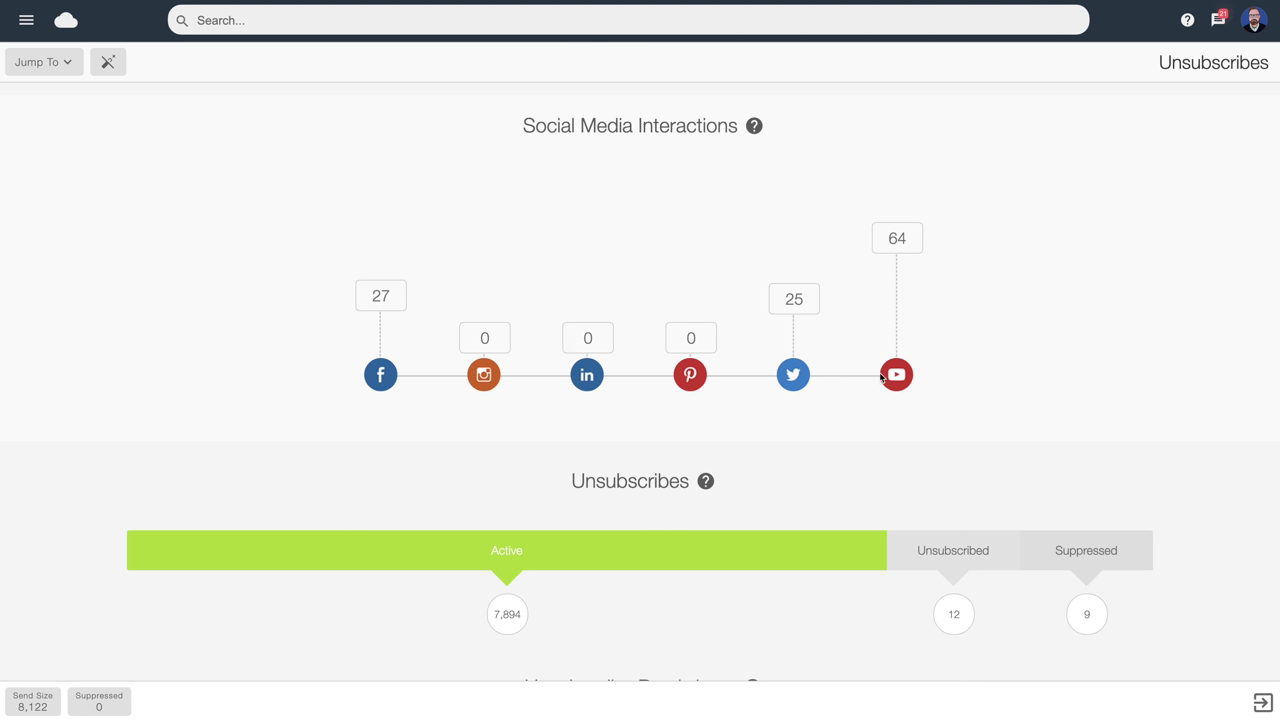
Bring up the Unsubscribe Breakdown: 99% stayed subscribed, 43% added to suppress list
scroll(899, 376, "down", 2)
scroll(899, 378, "down", 3)
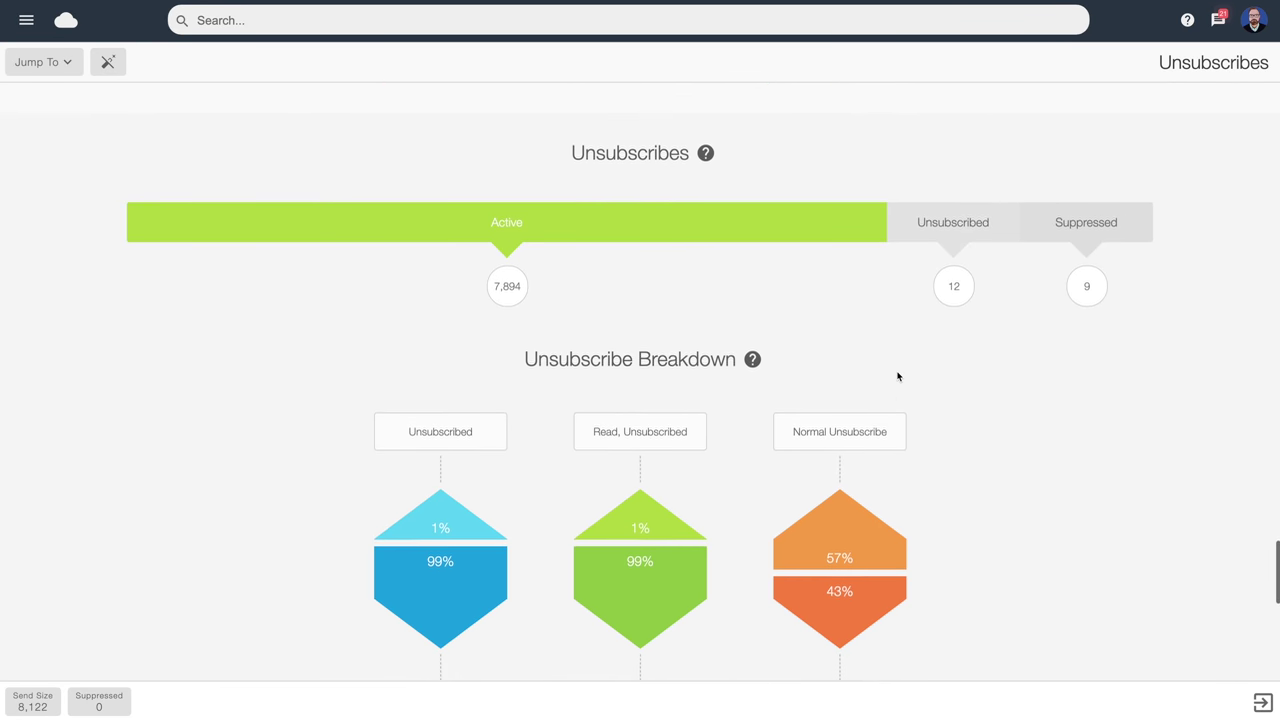
scroll(897, 376, "up", 1)
mouse_move(898, 377)
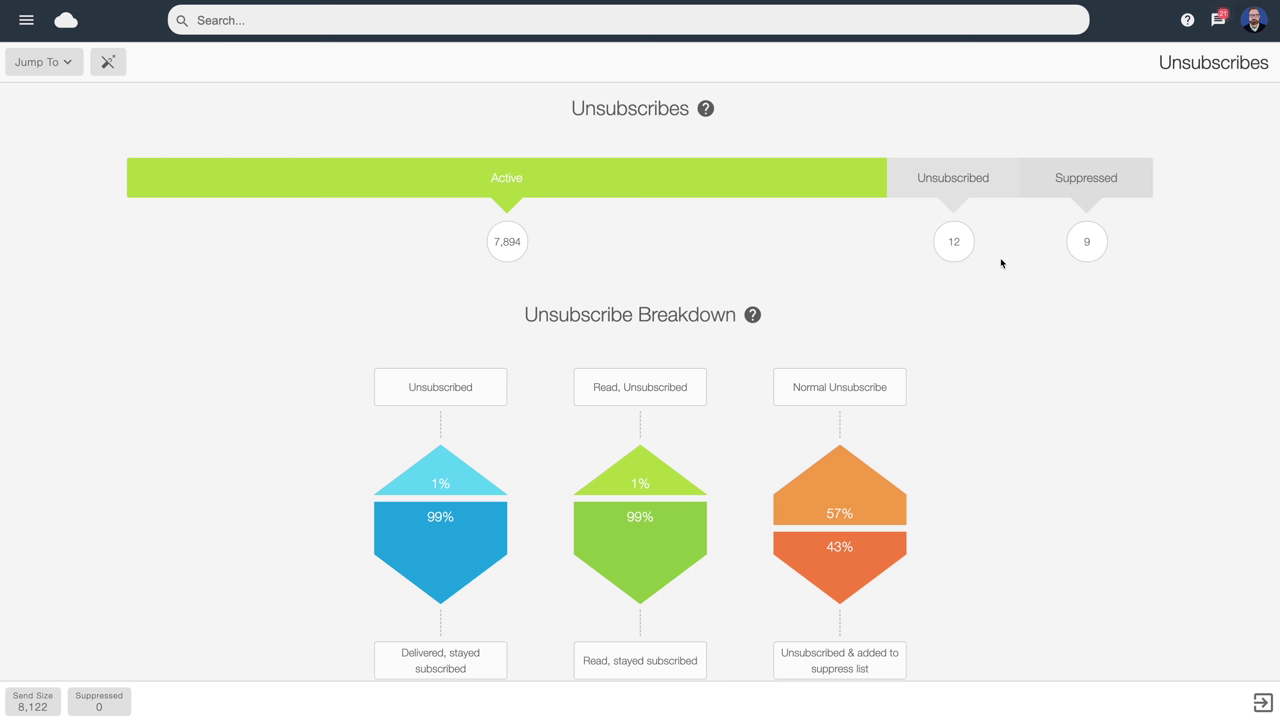
Scroll down to the Bounces section showing 3% of emails bounced
mouse_move(952, 248)
scroll(1009, 324, "down", 5)
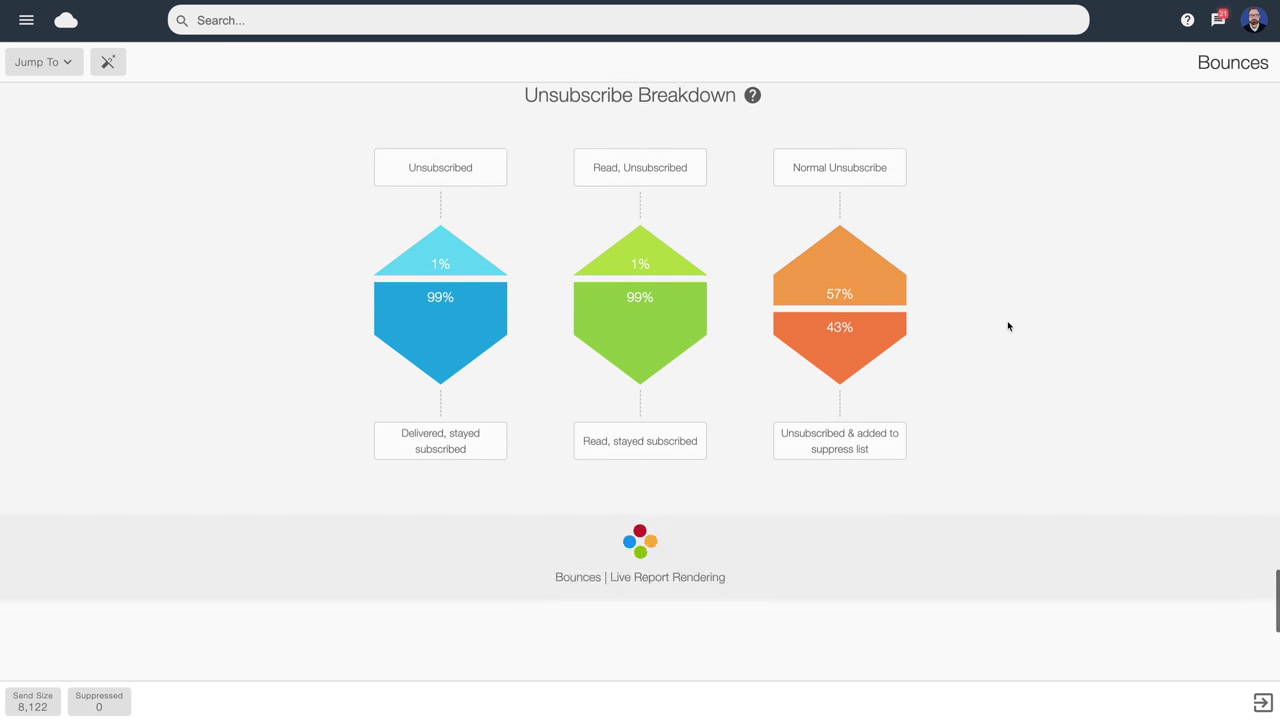
scroll(983, 300, "down", 1)
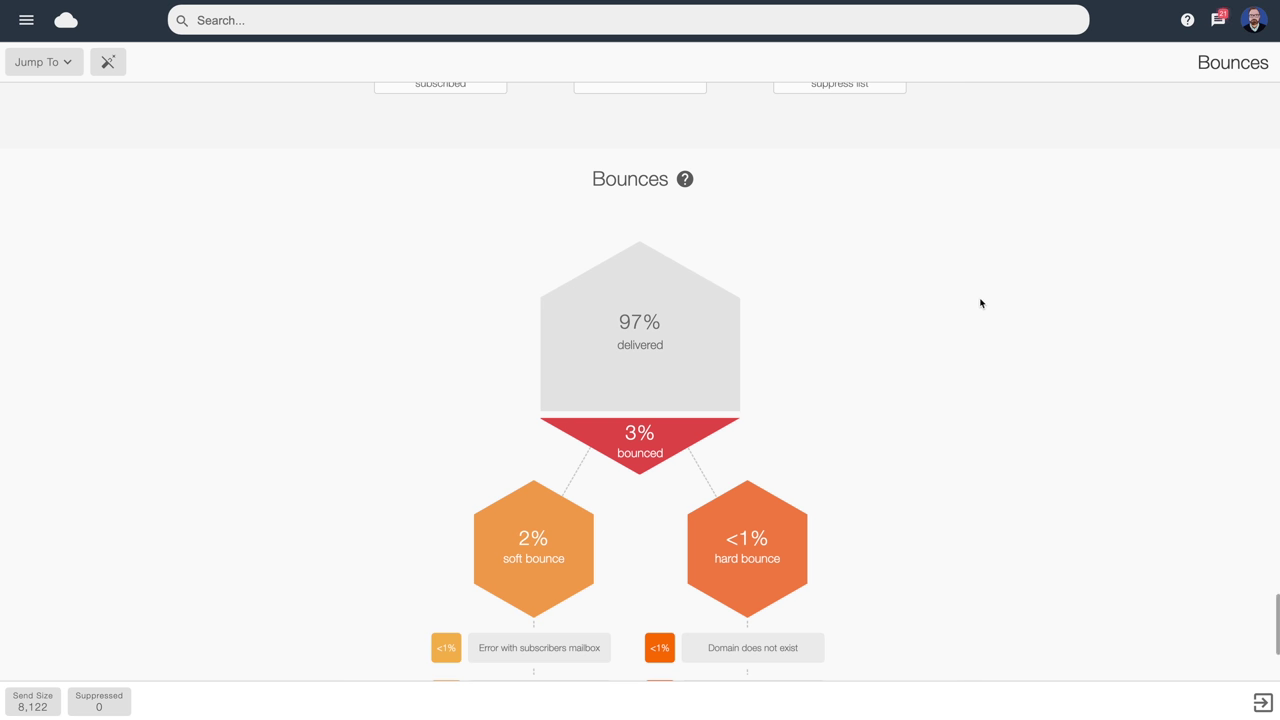
scroll(843, 295, "down", 2)
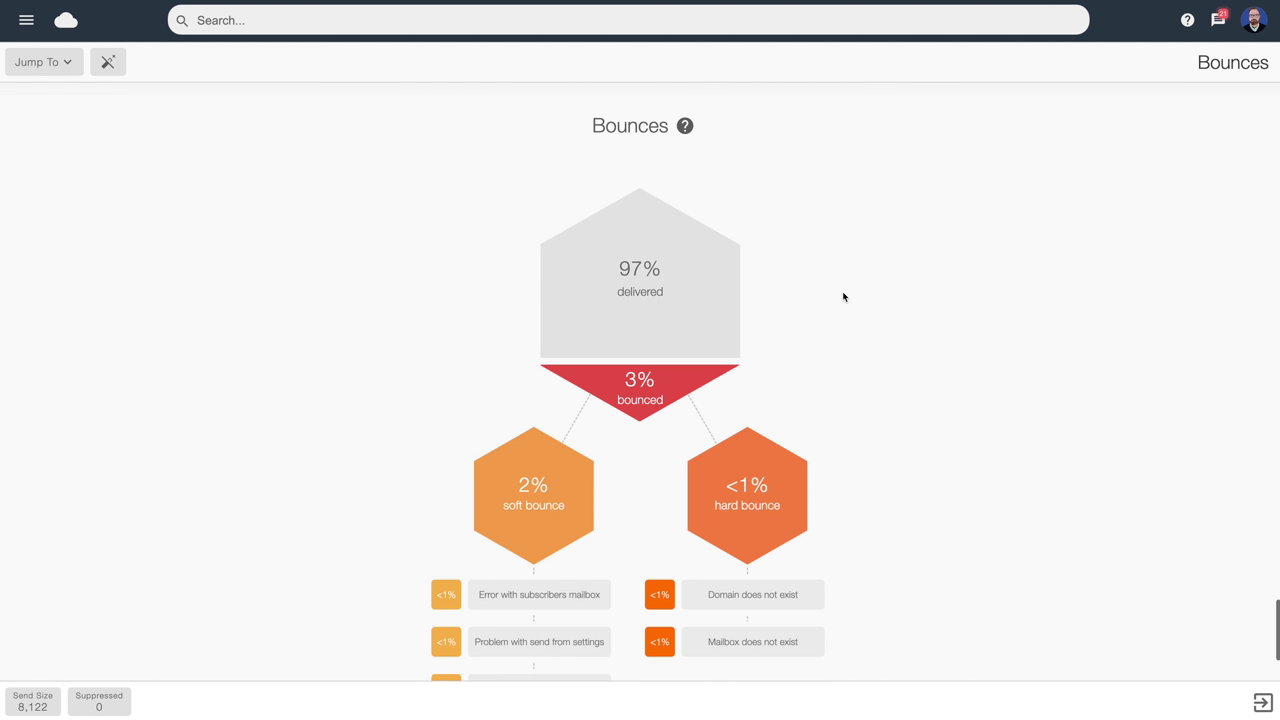
scroll(843, 292, "down", 1)
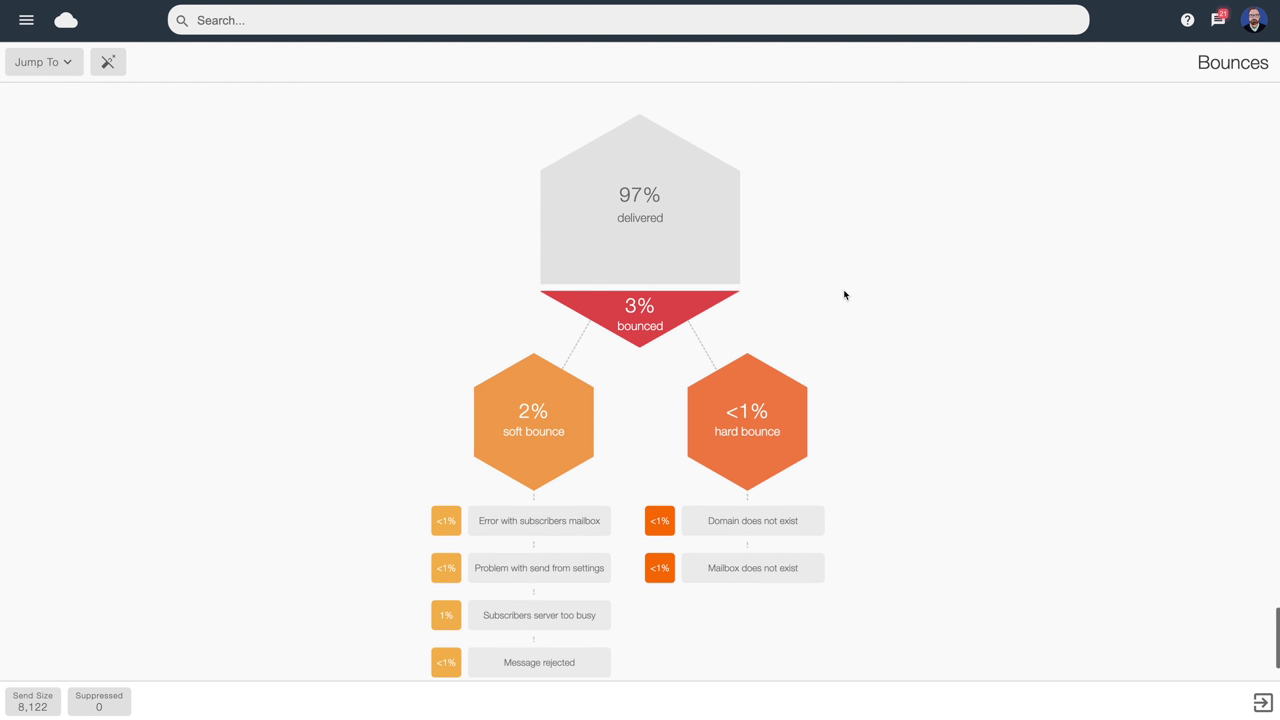
Inspect the soft (2%) and hard (<1%) bounce totals and their per-reason counts
mouse_move(779, 436)
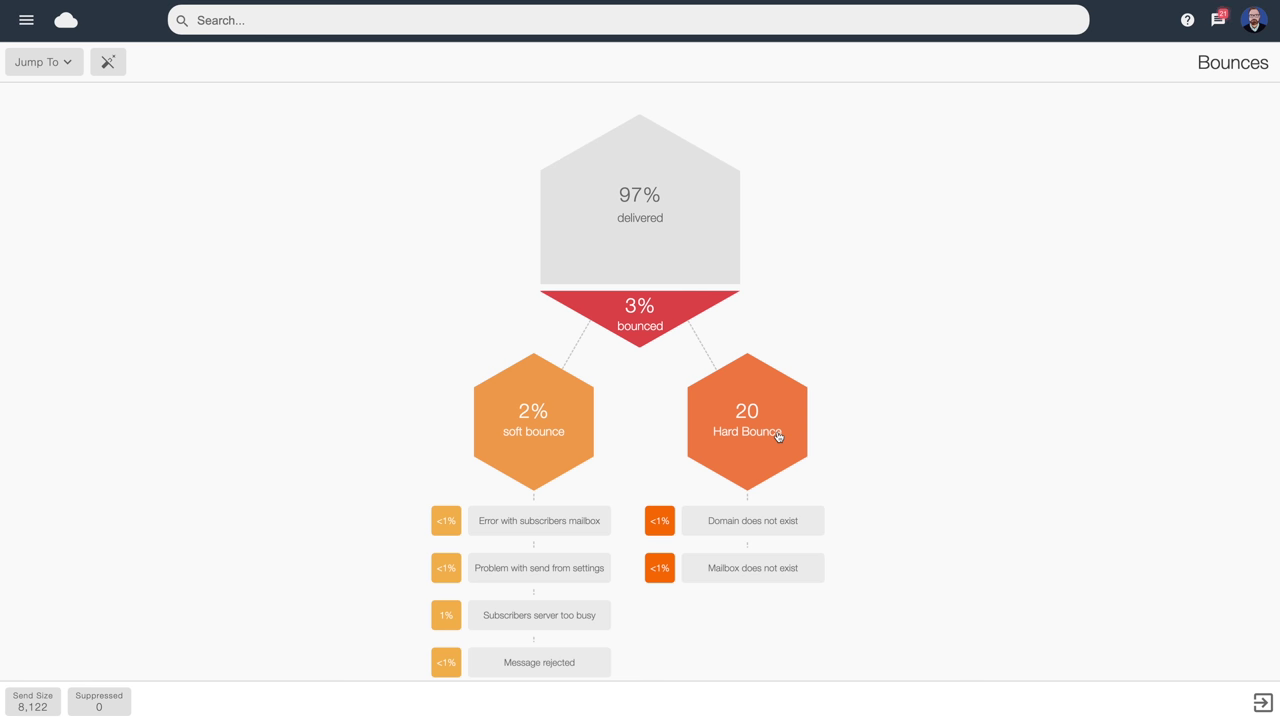
mouse_move(574, 424)
scroll(518, 424, "down", 2)
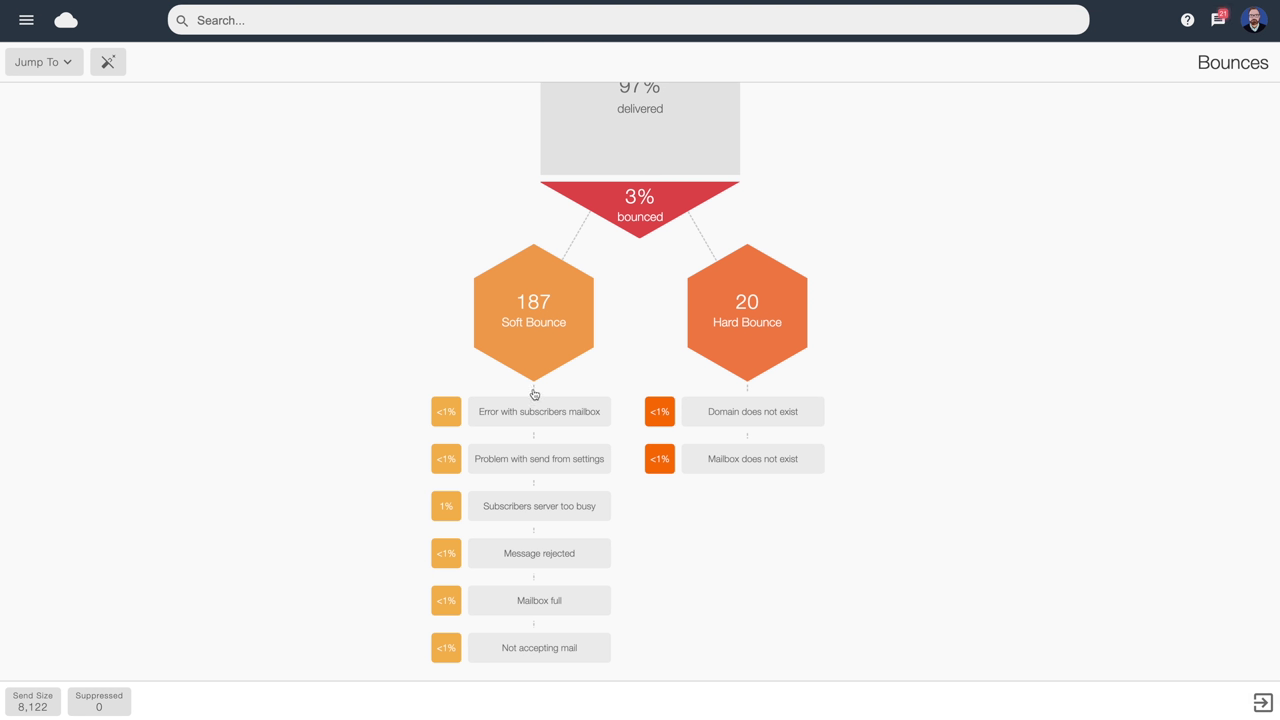
mouse_move(531, 411)
mouse_move(540, 605)
Jump to the Reads section, then exit to the picker with campaigns 1314, 1315, 1301, 1299
left_click(58, 66)
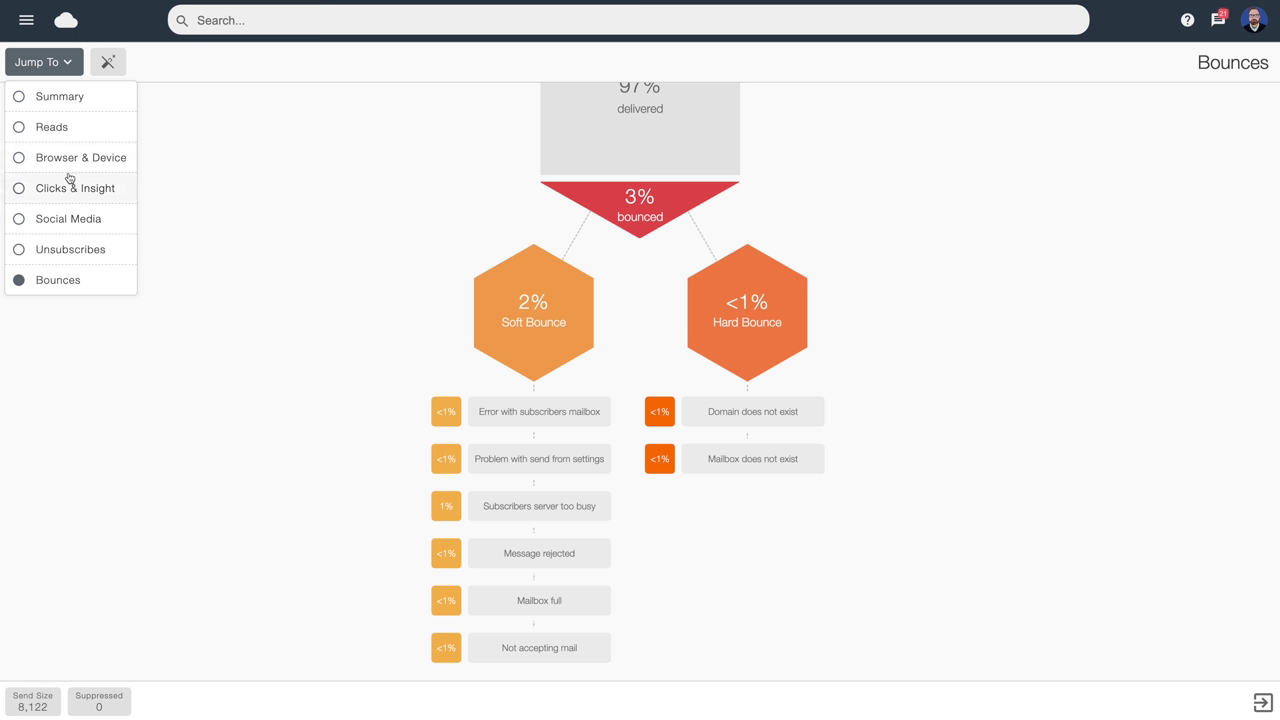
left_click(61, 128)
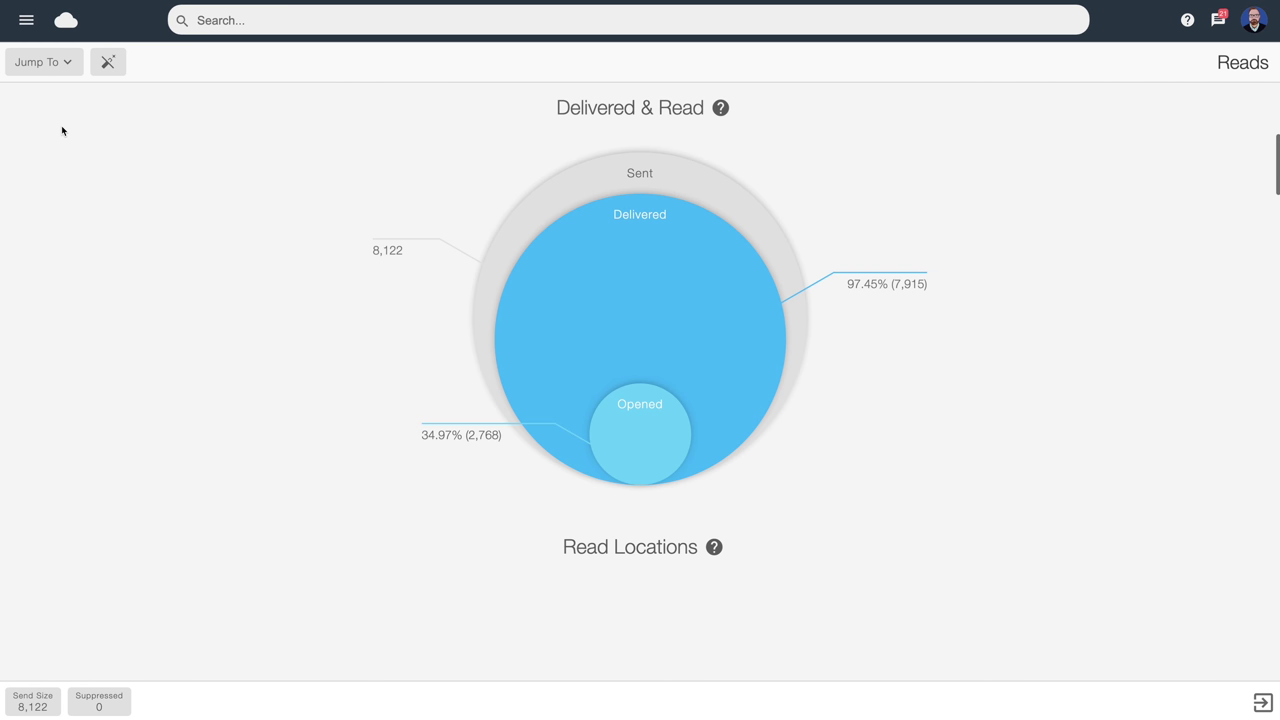
left_click(1264, 702)
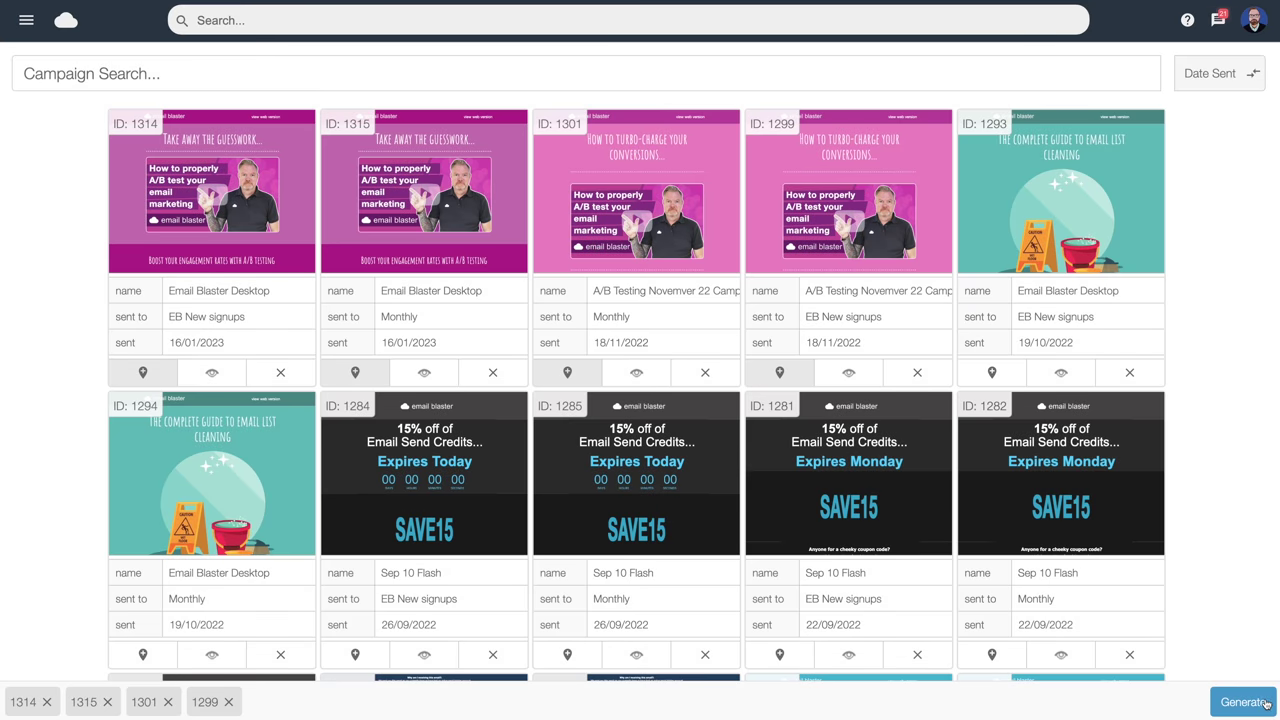
Go to the dashboard showing 2,768 reads, 51 clicks and sender score 98
left_click(26, 20)
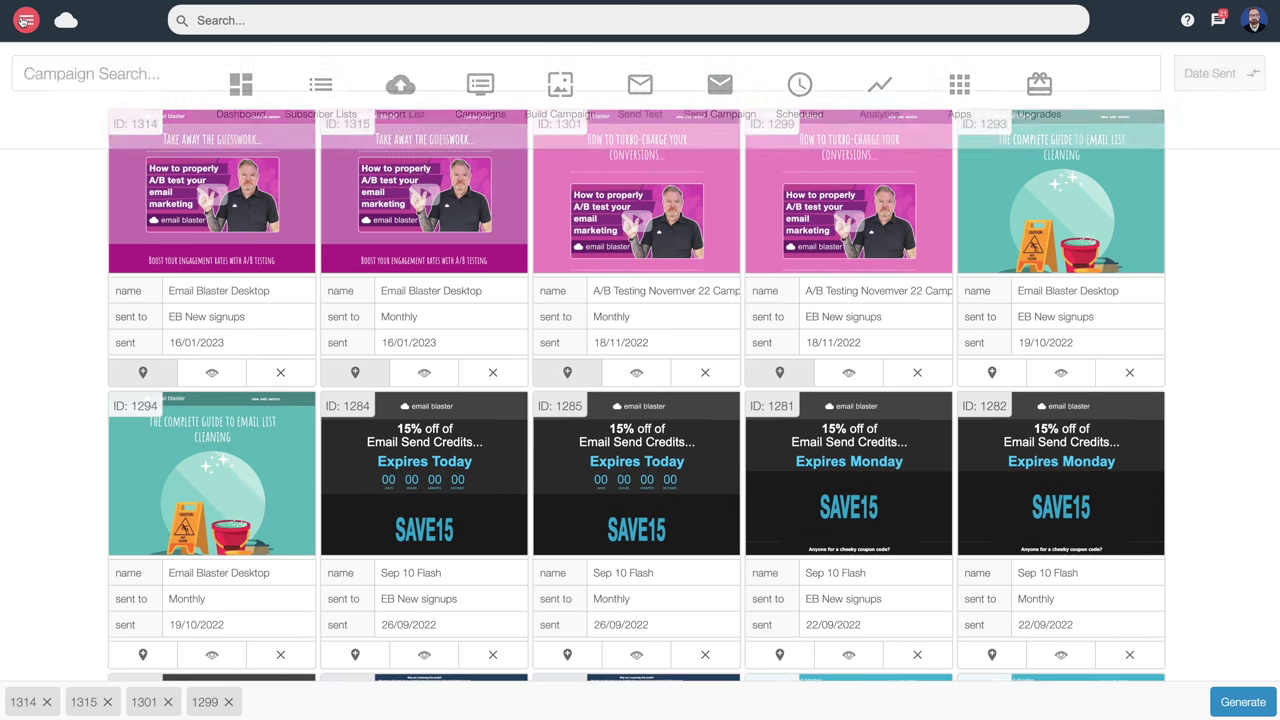
left_click(241, 90)
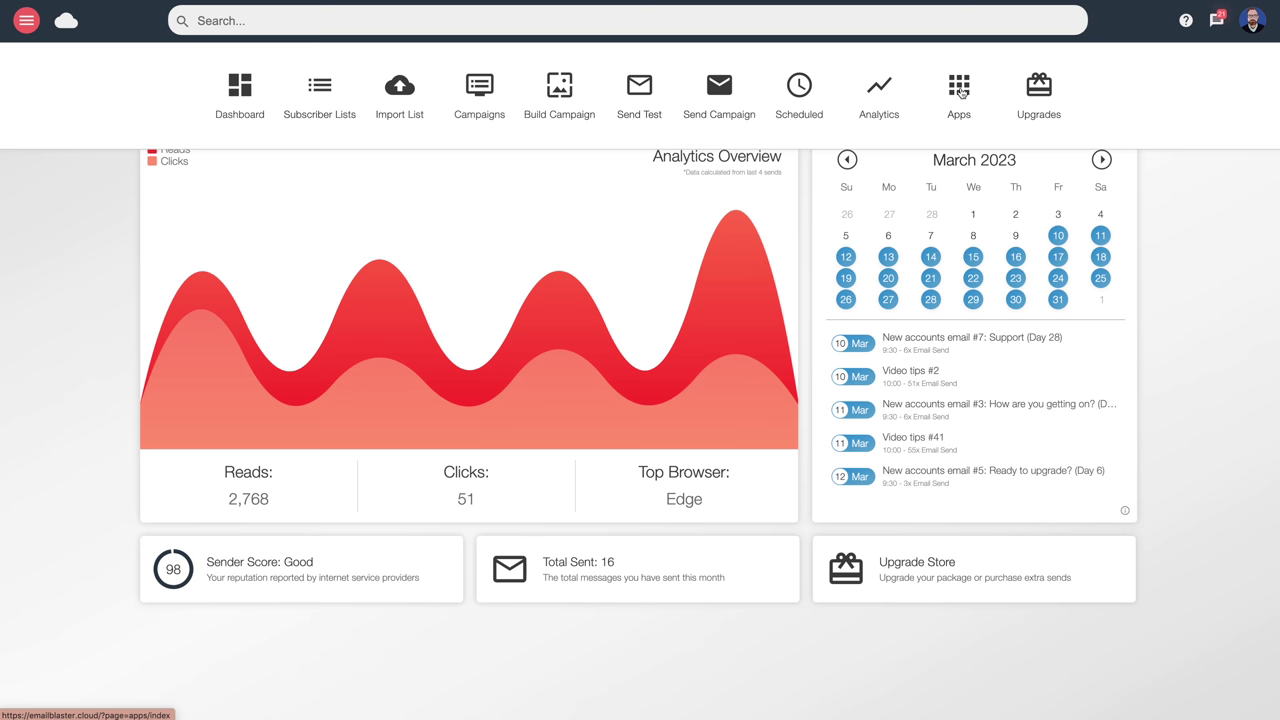
Open the Apps page listing Subscribe, Spam Score, List Builder, Automate, A/B Test and Desktop
left_click(960, 91)
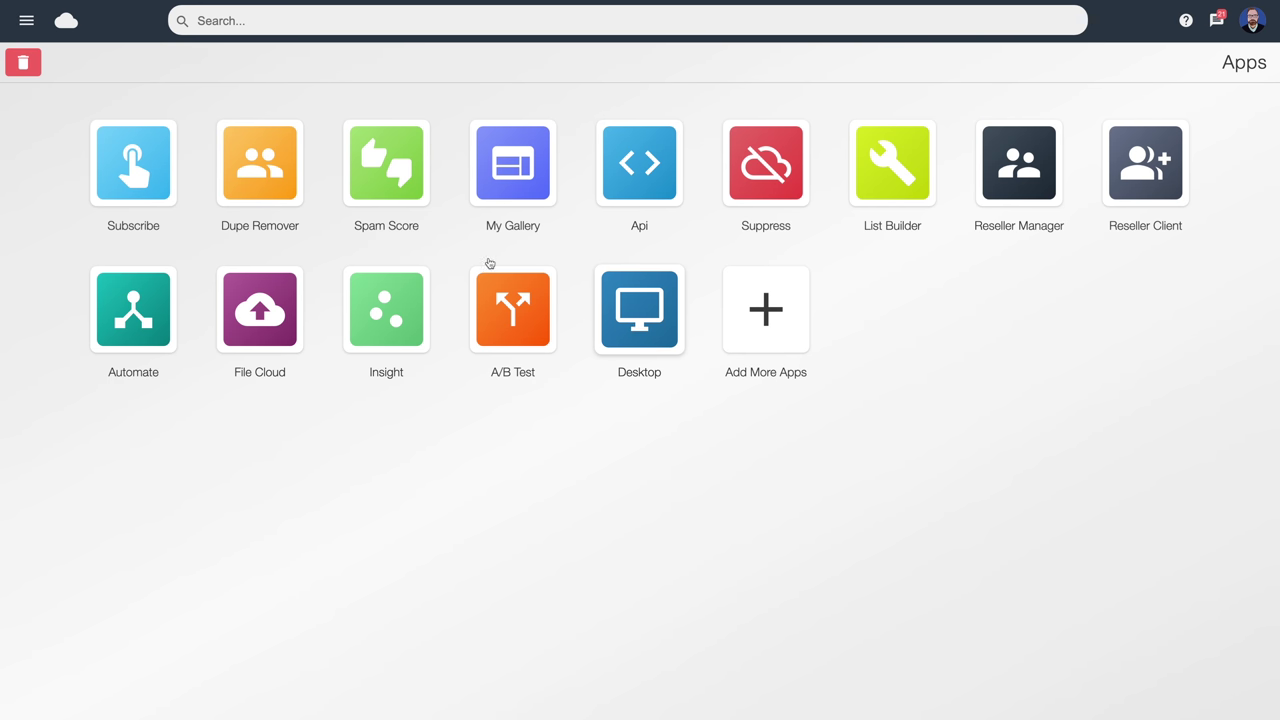
Return to the dashboard with its March 2023 sends calendar, then reopen the site navigation
left_click(24, 22)
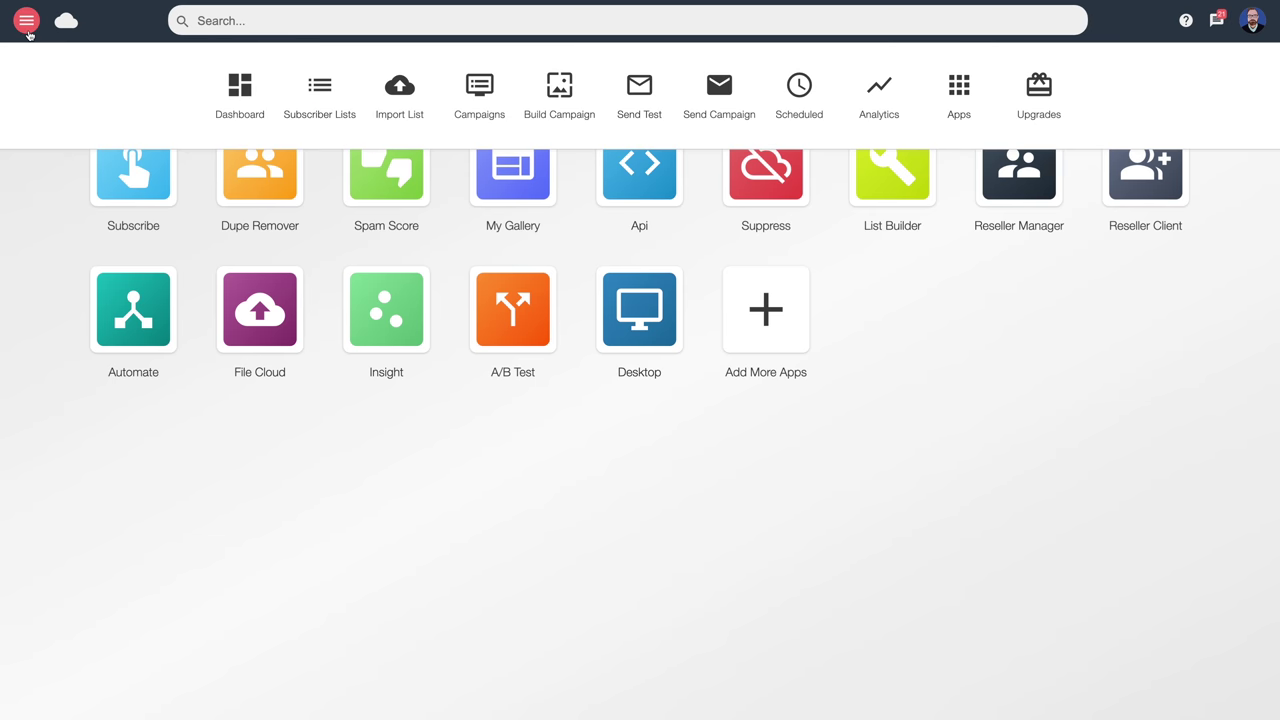
left_click(236, 92)
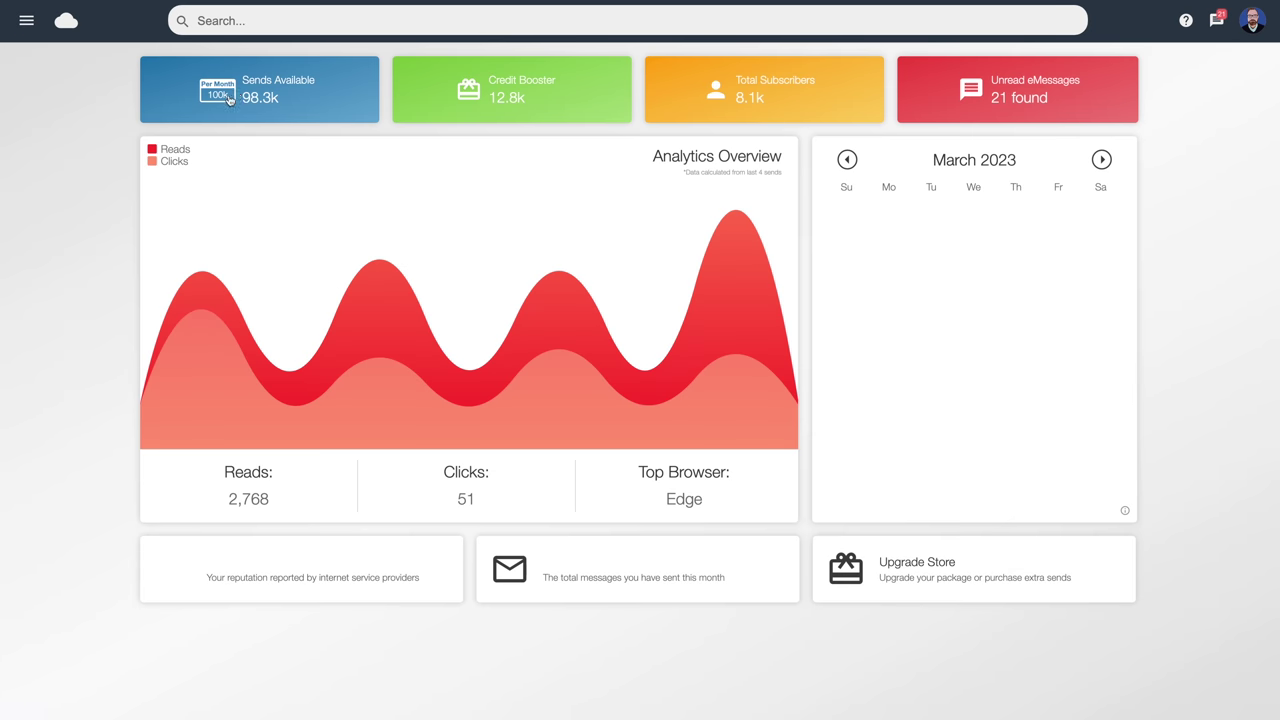
left_click(26, 21)
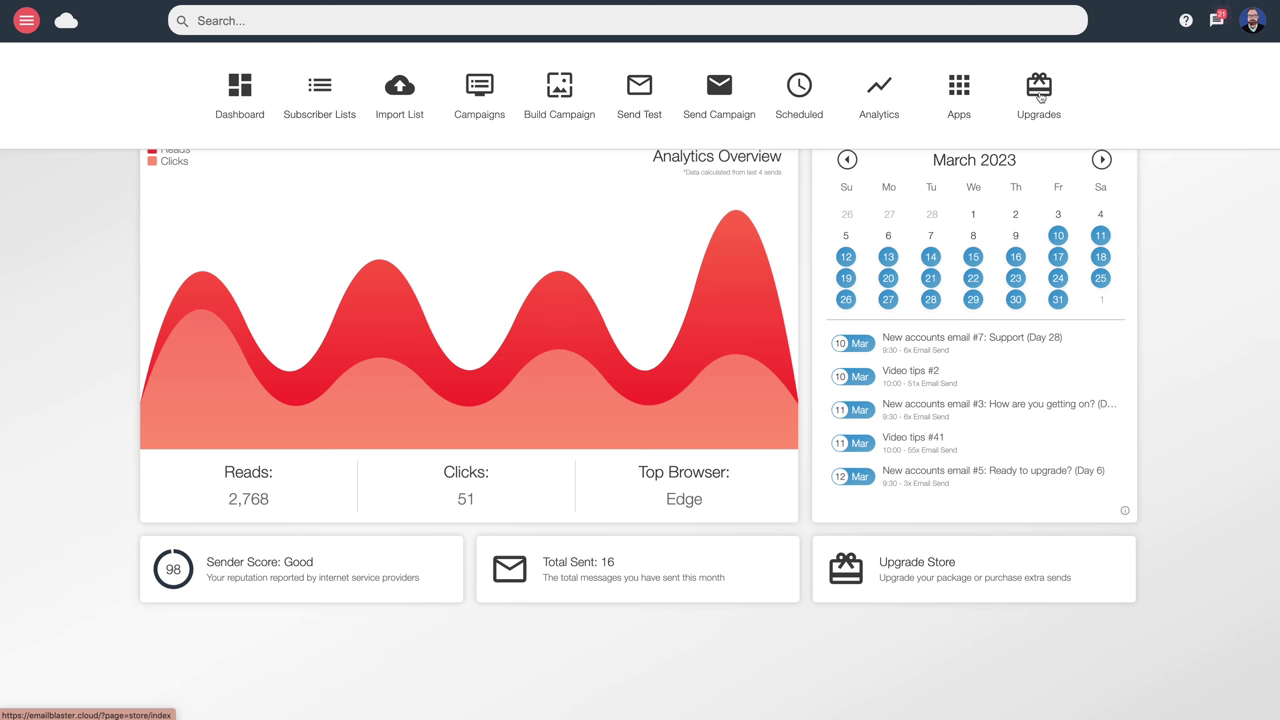
Show Upgrade Store send credits, priced from 500 at £6.99 to 400,000 at £459.99
left_click(1039, 92)
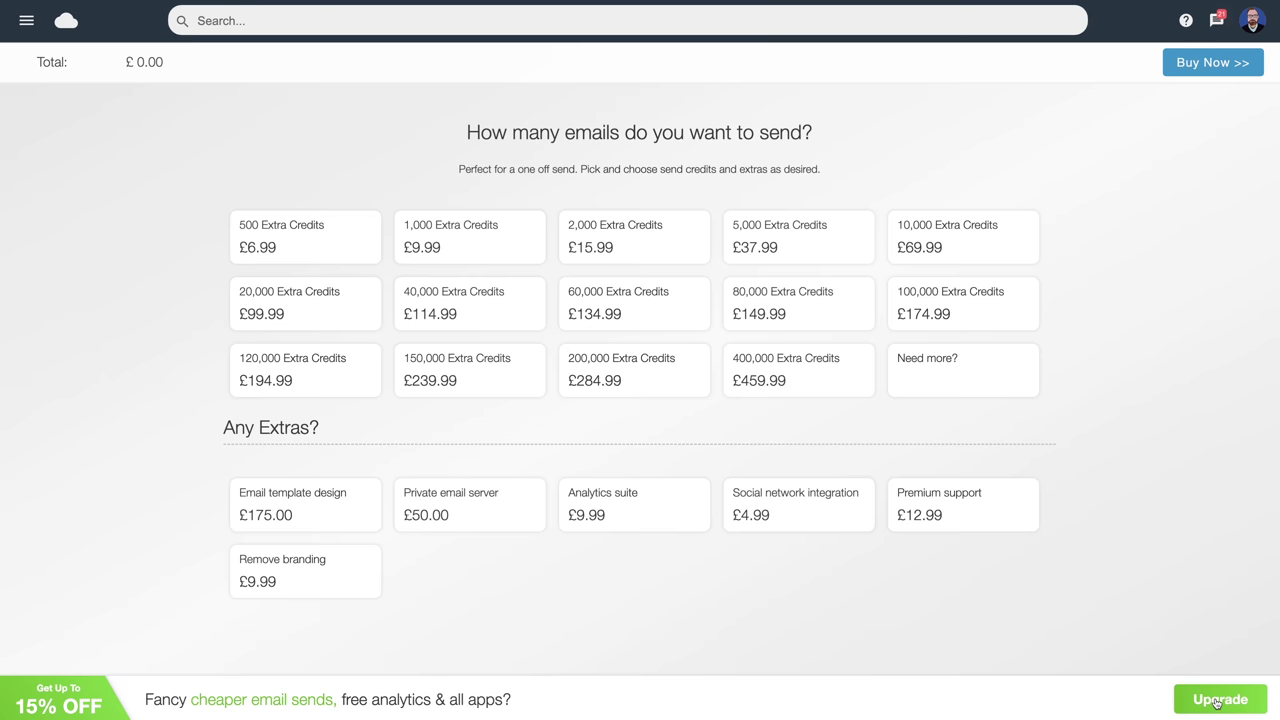
View the monthly email plan prices, then go back to the dashboard with 98,344 sends available
left_click(1217, 703)
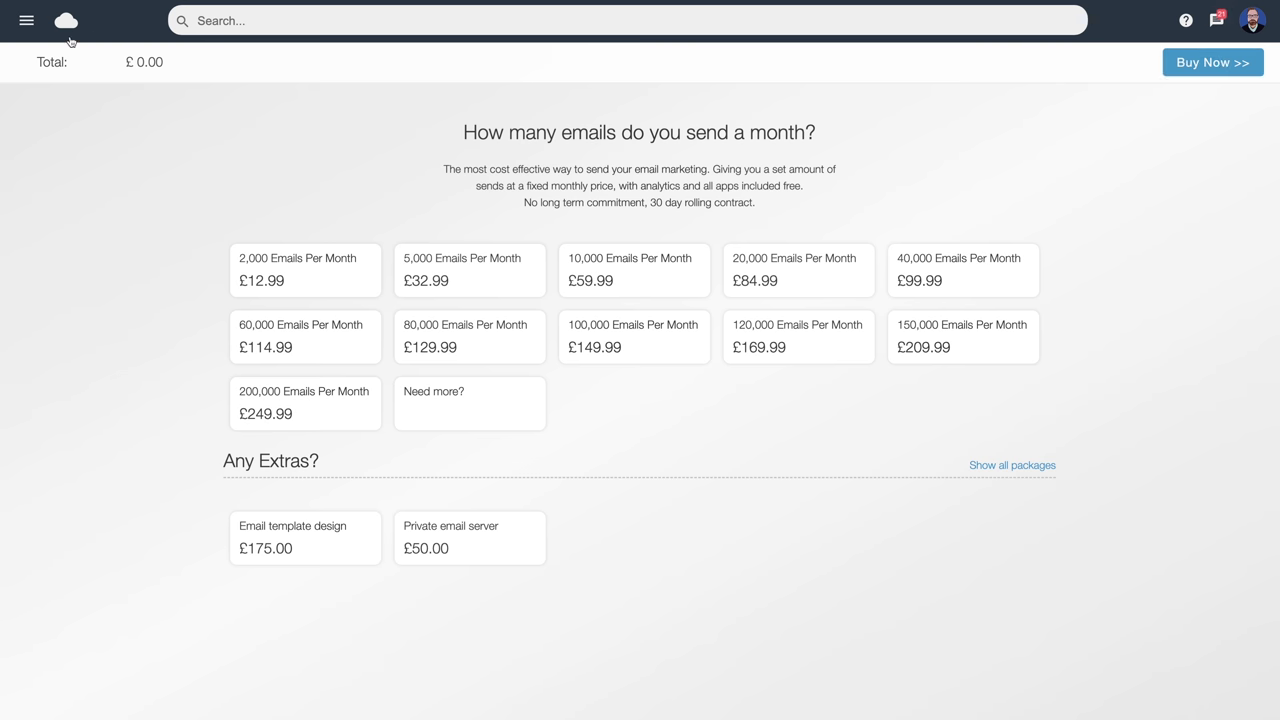
left_click(26, 20)
left_click(240, 88)
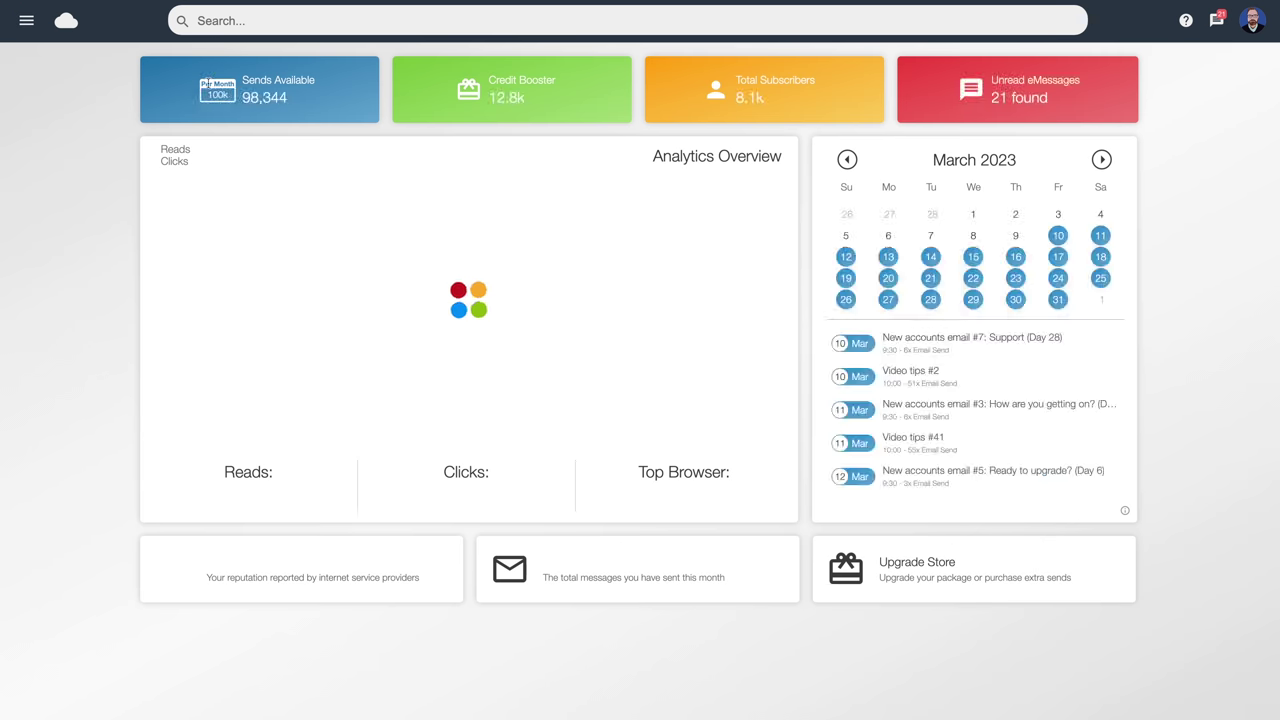